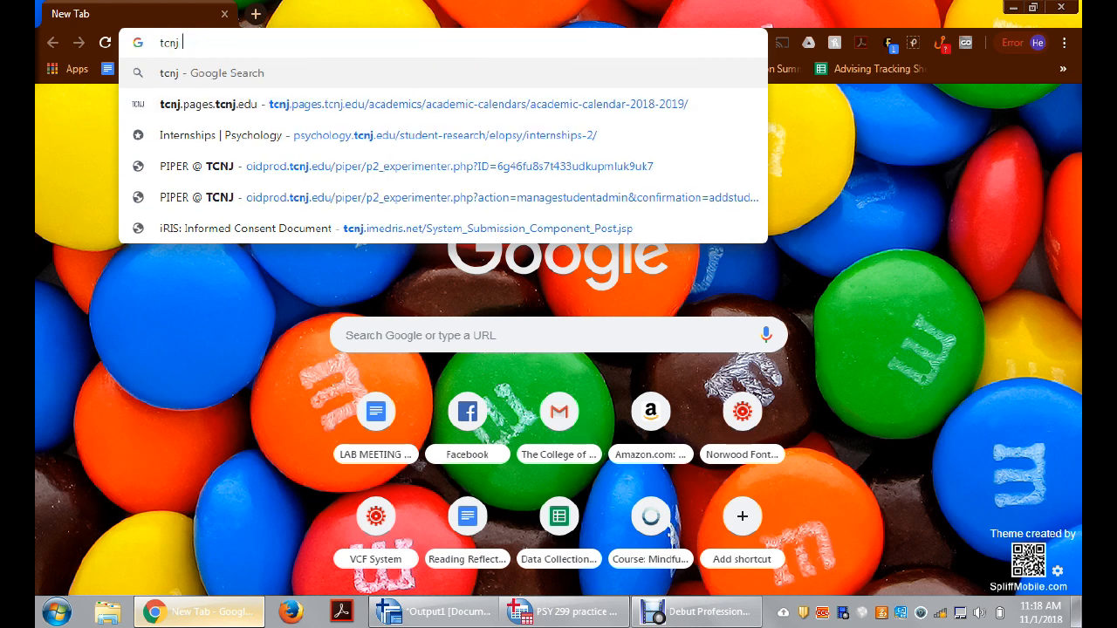
Step: Check the available wireless network connections and search Google for "tcnj canvas"
key(Return)
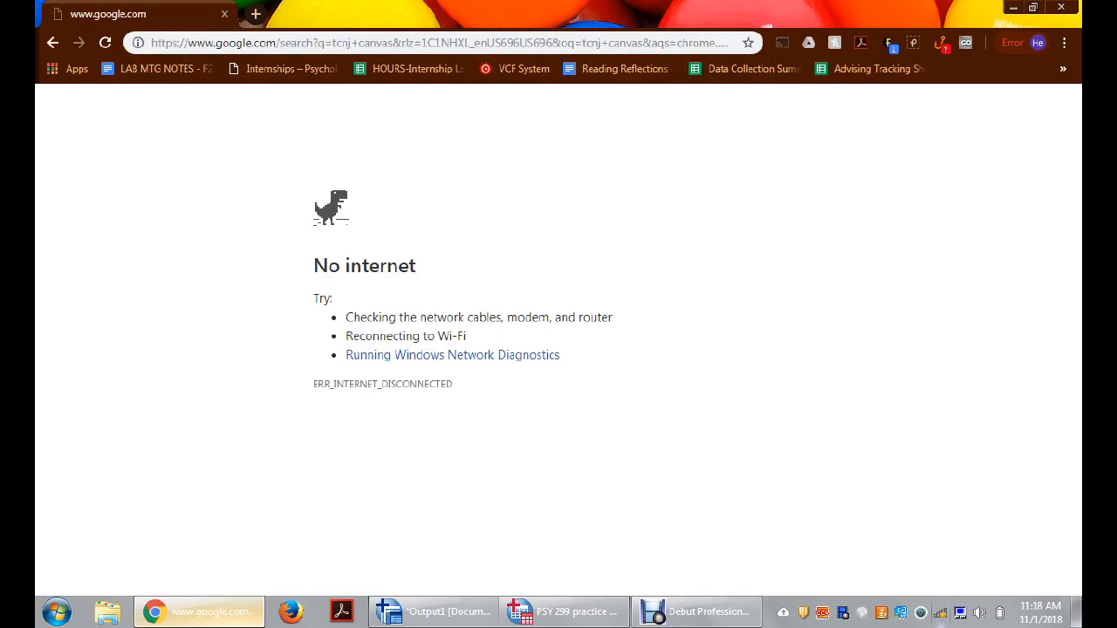
click(943, 613)
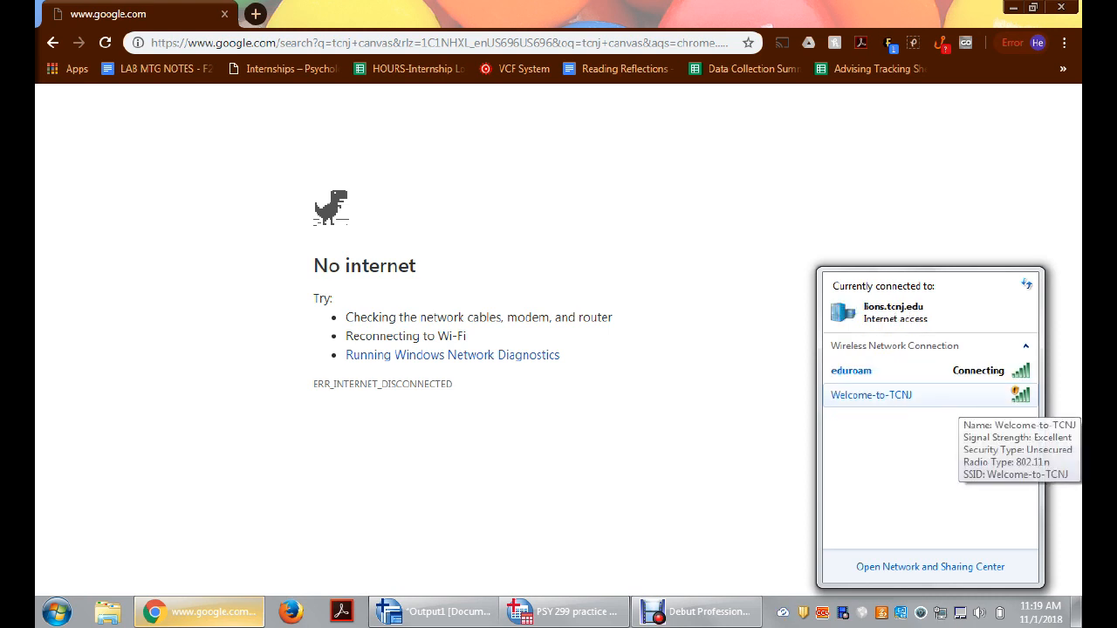
click(642, 42)
text(tcnj)
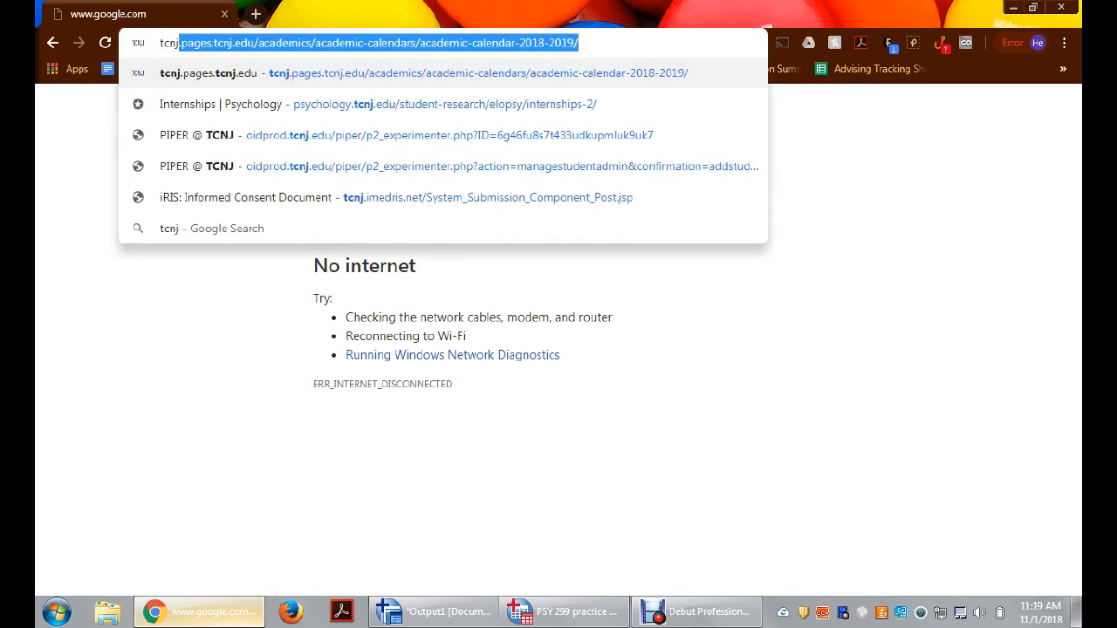
text( canvas)
key(Return)
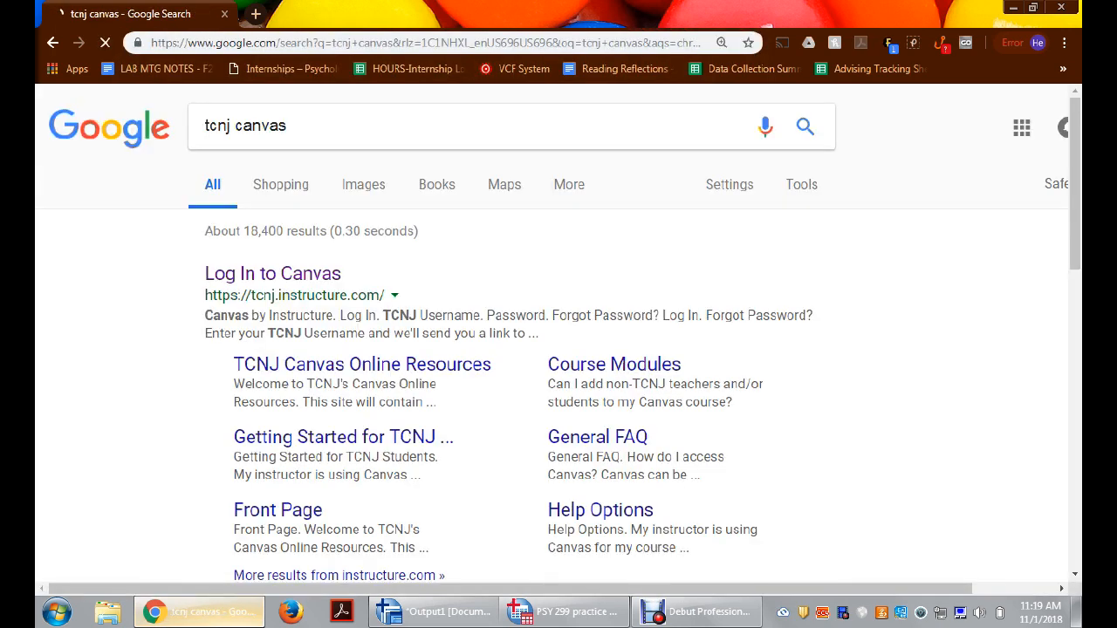
Step: Open the TCNJ Canvas login page from the search results and log in with the saved username and password
click(272, 273)
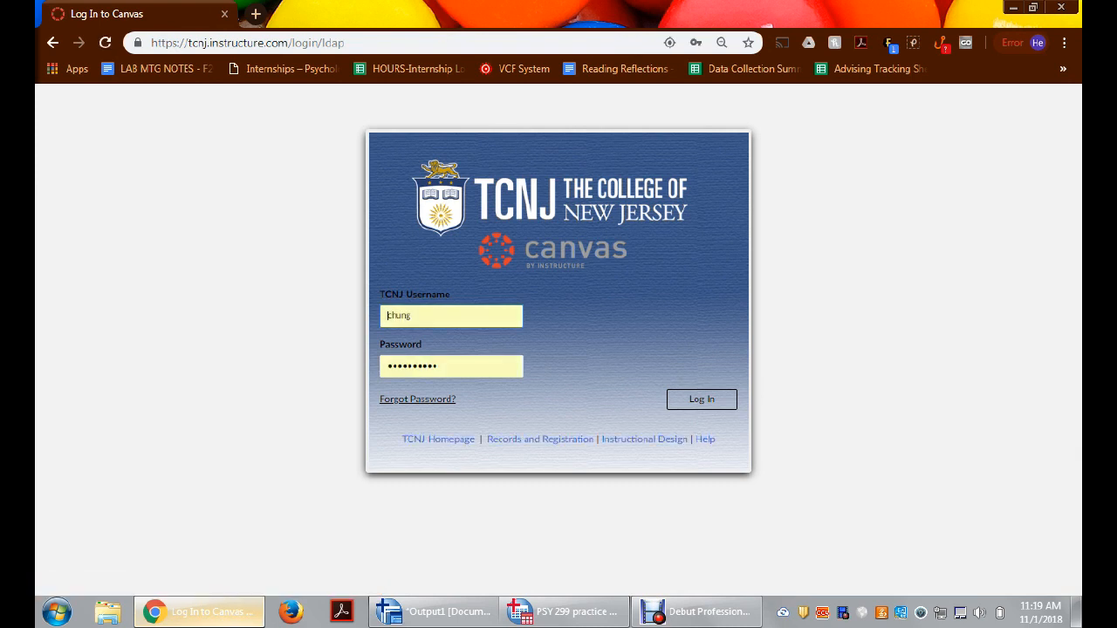
key(Return)
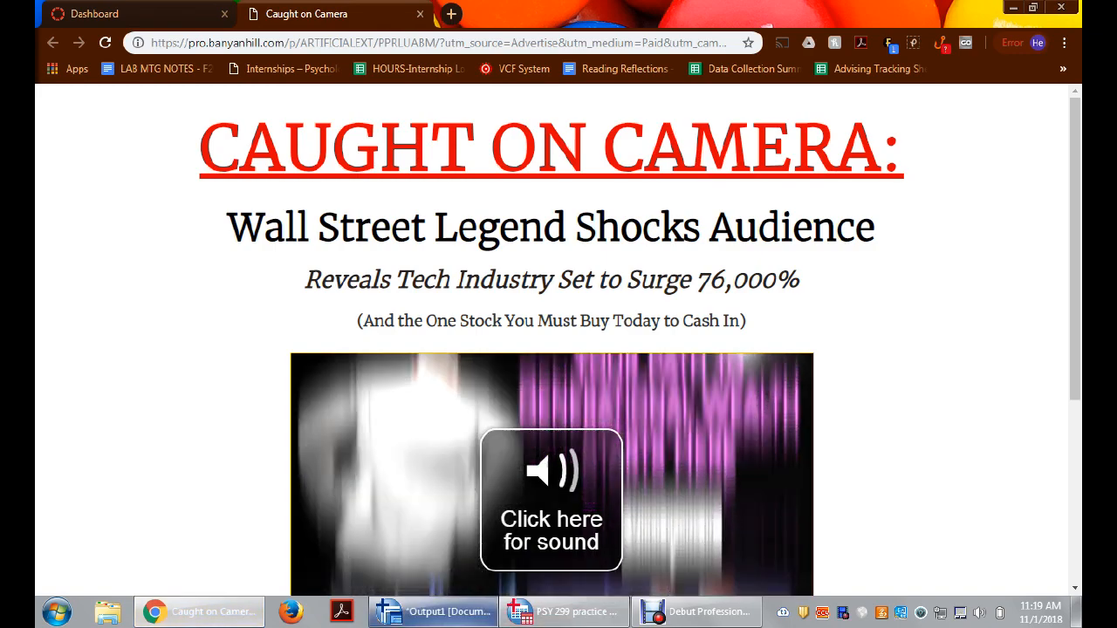
Step: Replace the advertisement page with a Google search for "tcnj canvas" and open the Canvas dashboard from the results
click(199, 612)
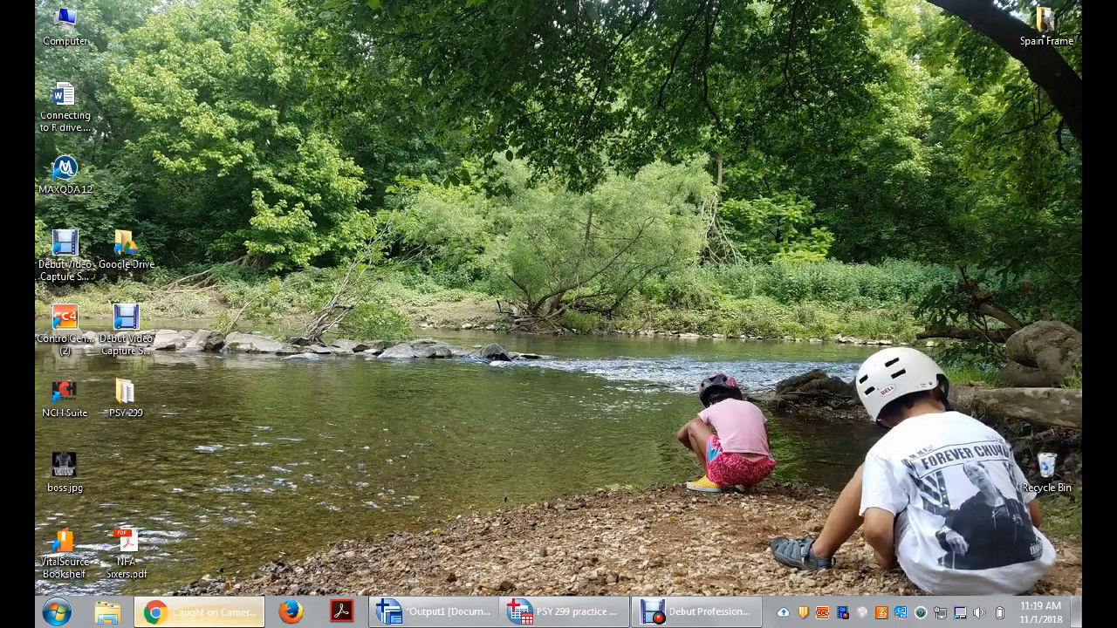
click(199, 612)
key(ctrl+l)
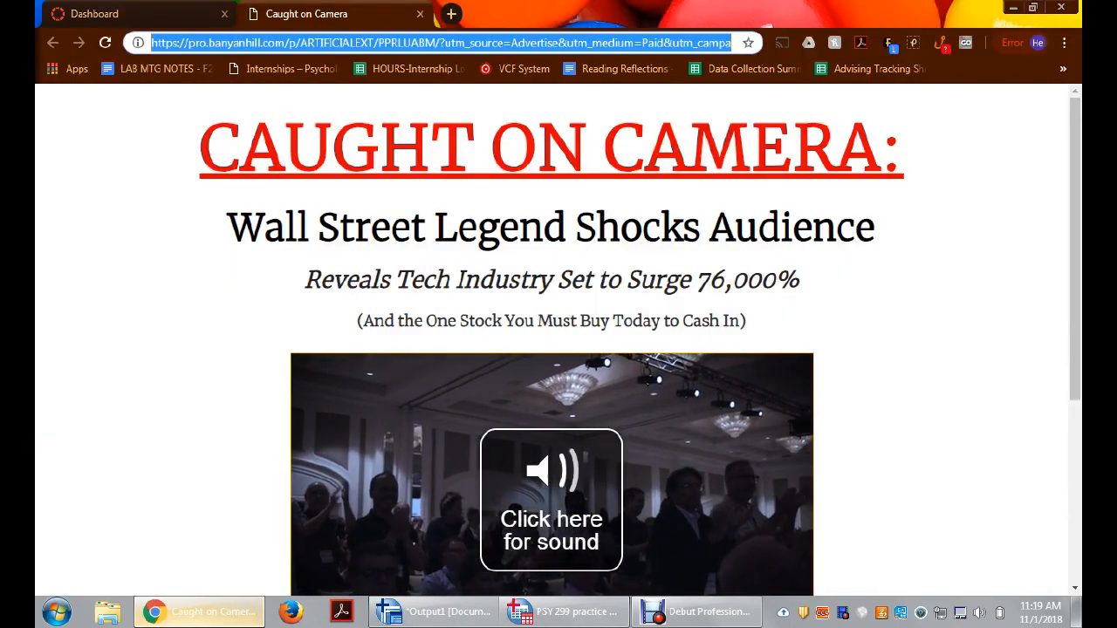
text(tcnj can)
key(Return)
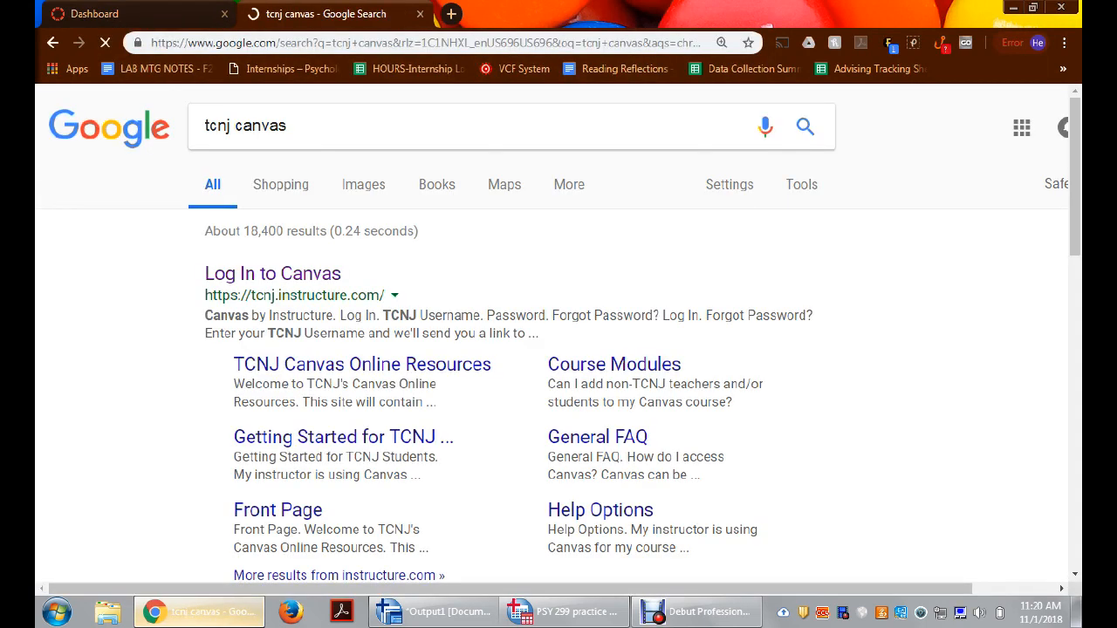
click(273, 273)
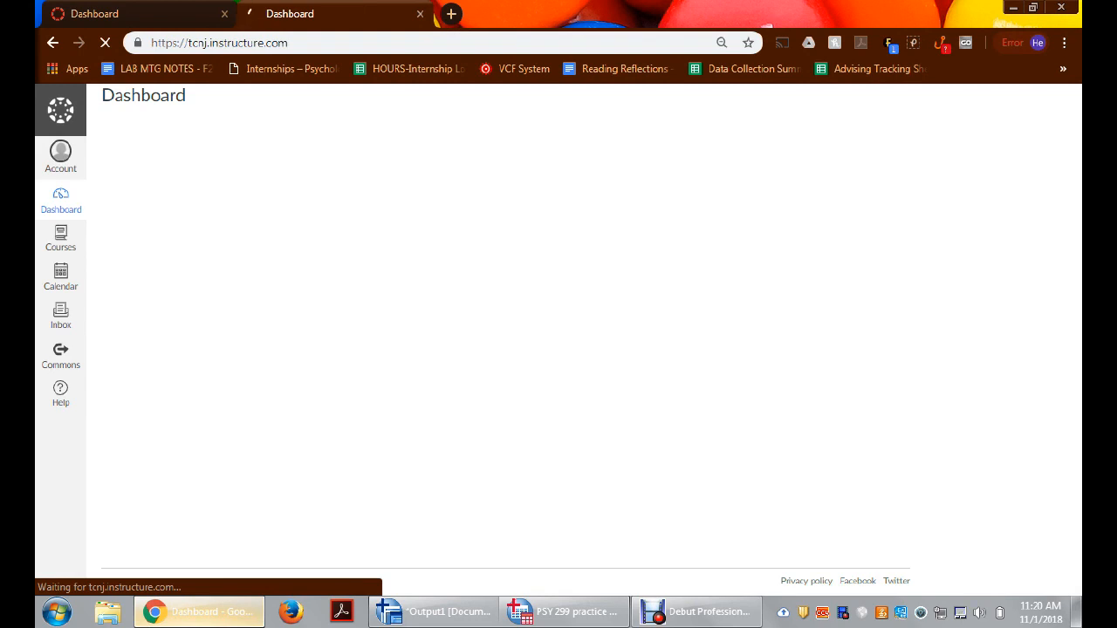
Step: Open the Data Analysis Documents folder in the files of the course 1188-PSY299-01: RESEARCH SEMINAR
click(60, 255)
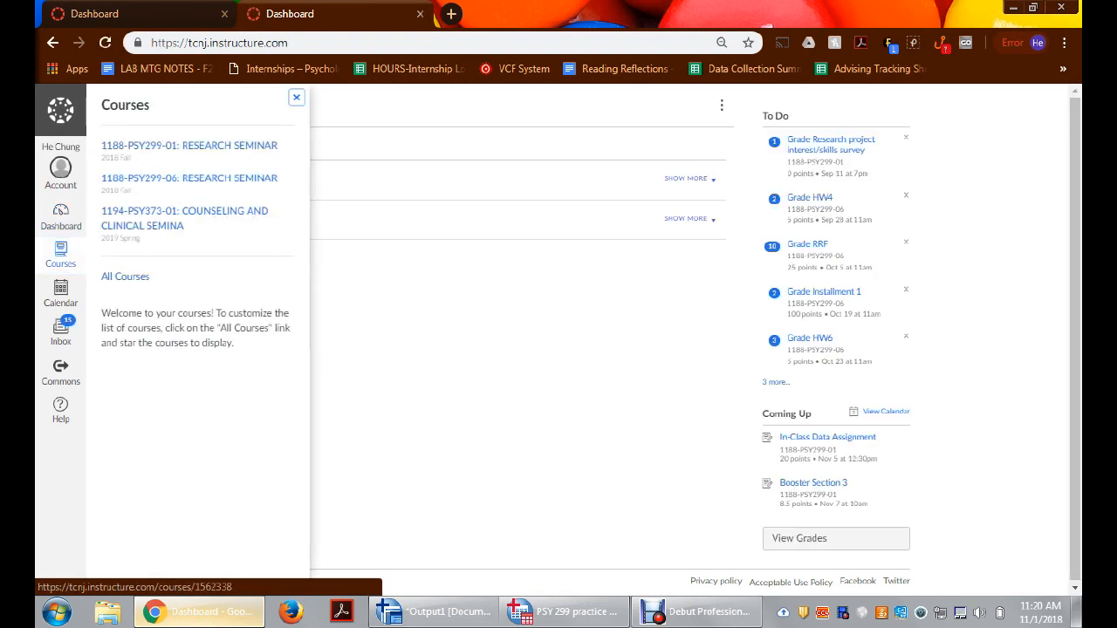
click(188, 146)
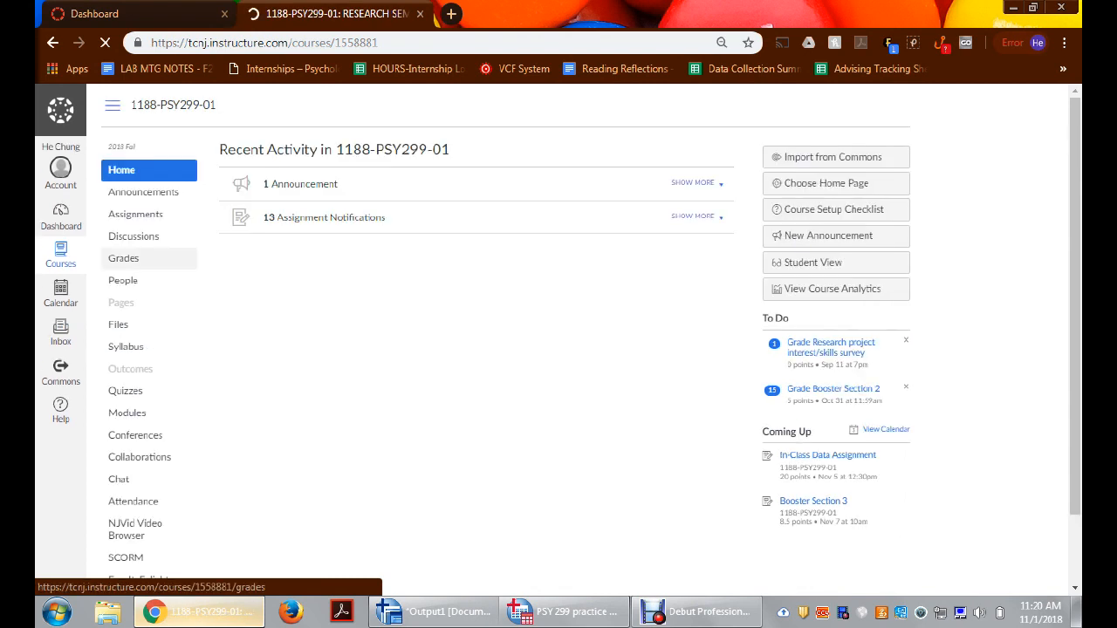
click(122, 324)
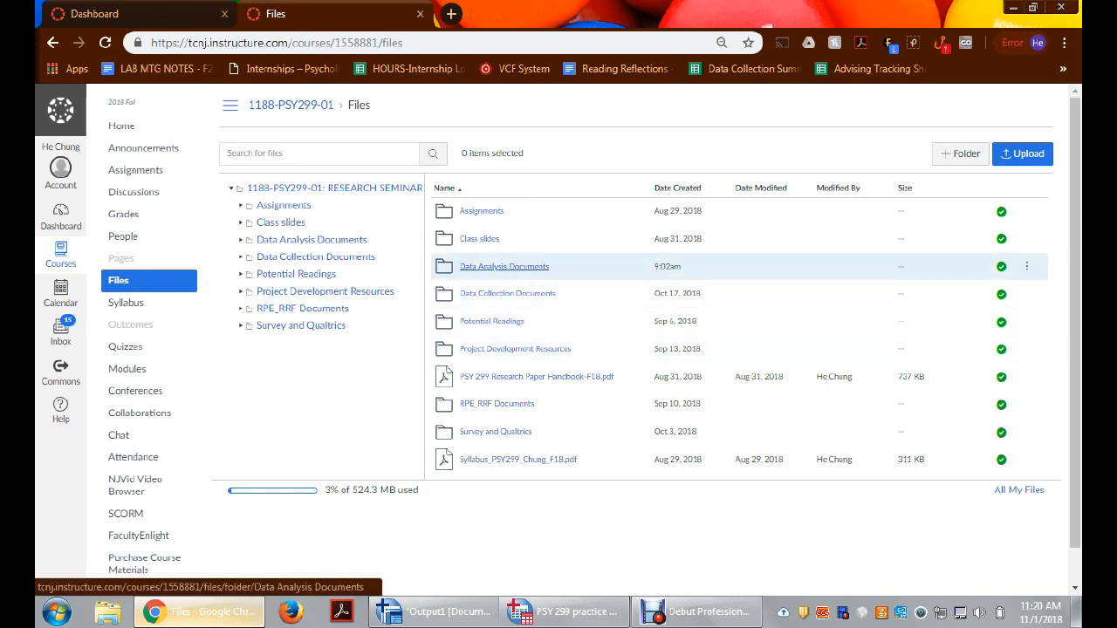
click(505, 266)
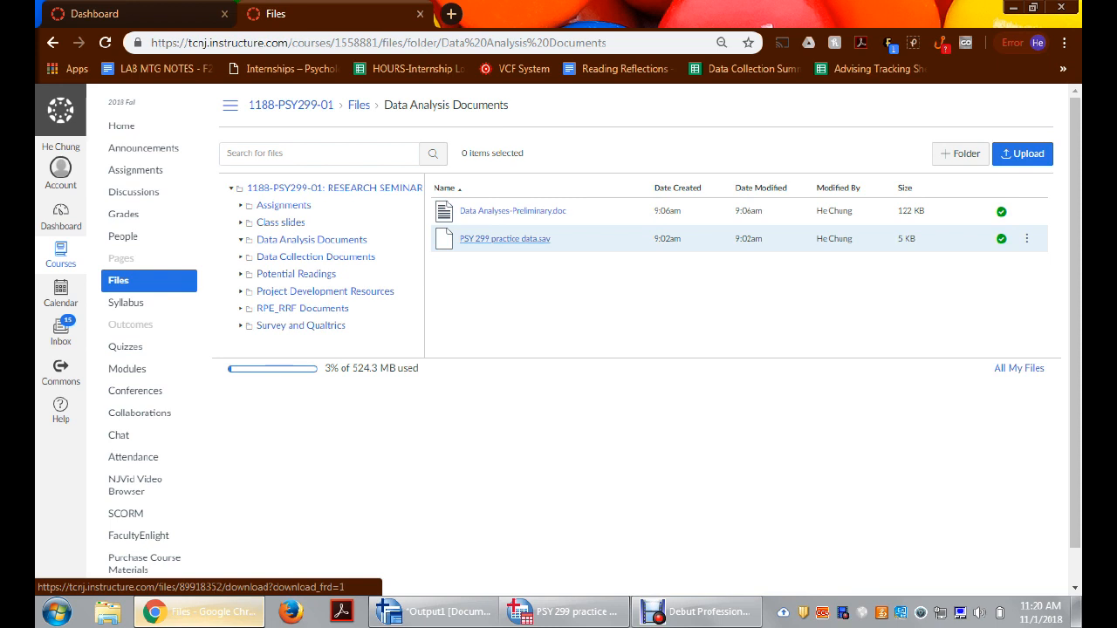
Step: Save PSY 299 practice data.sav from the course folder to the Desktop under its existing name
right_click(518, 236)
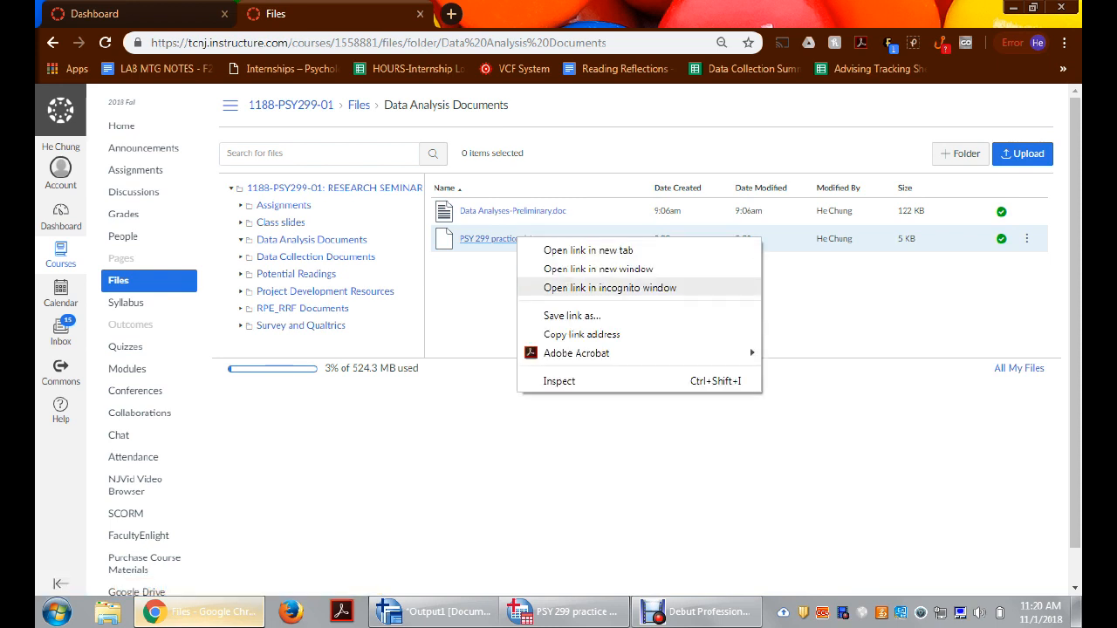
click(573, 316)
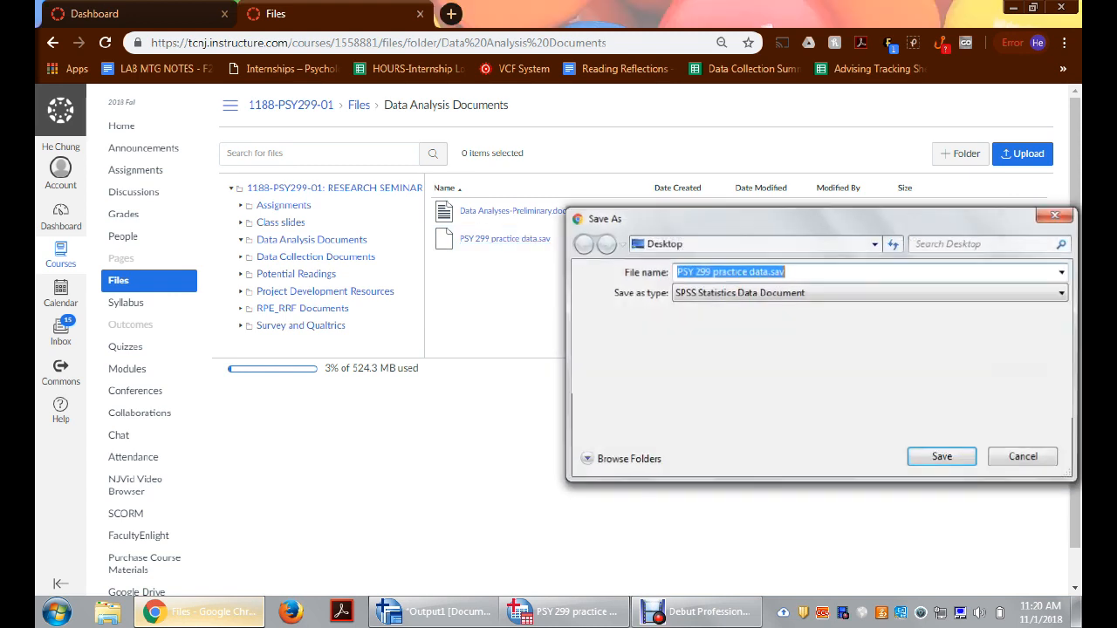
key(Return)
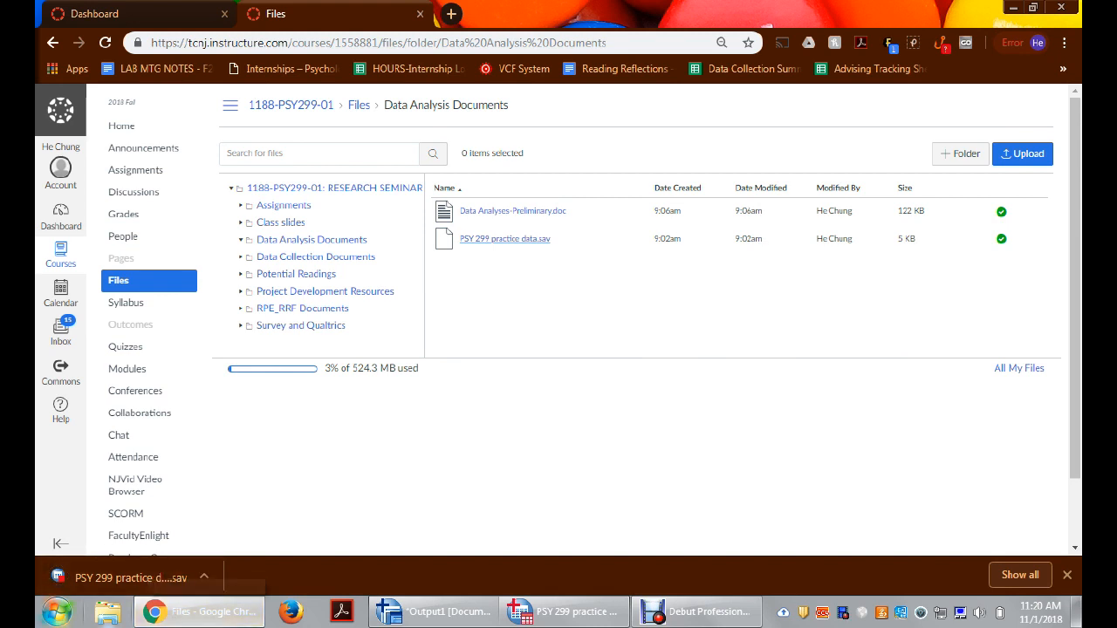
click(56, 612)
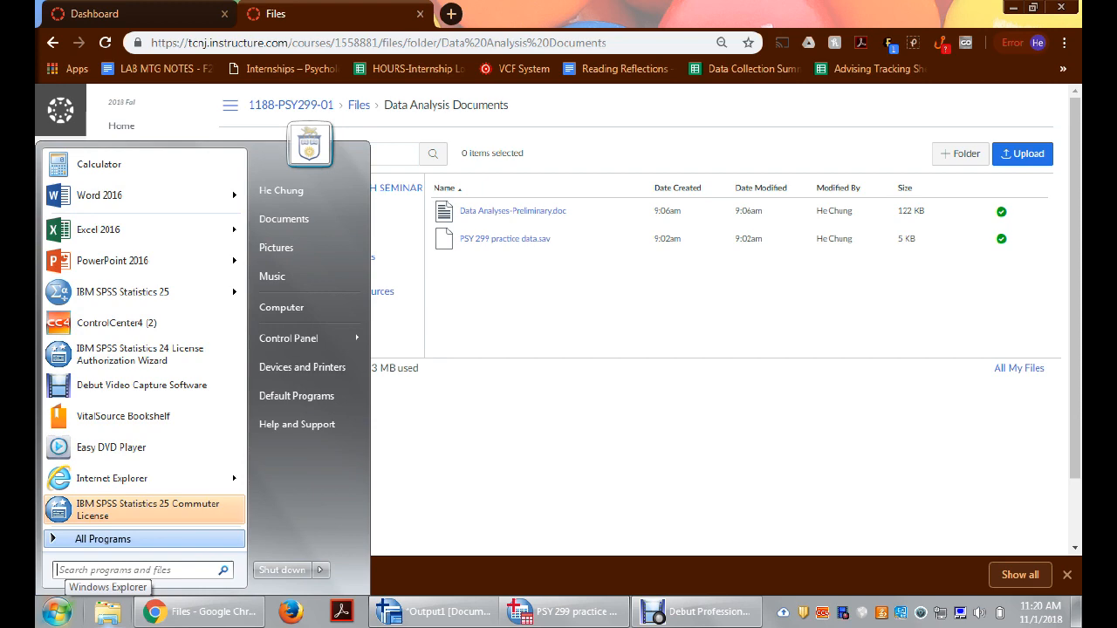
click(102, 538)
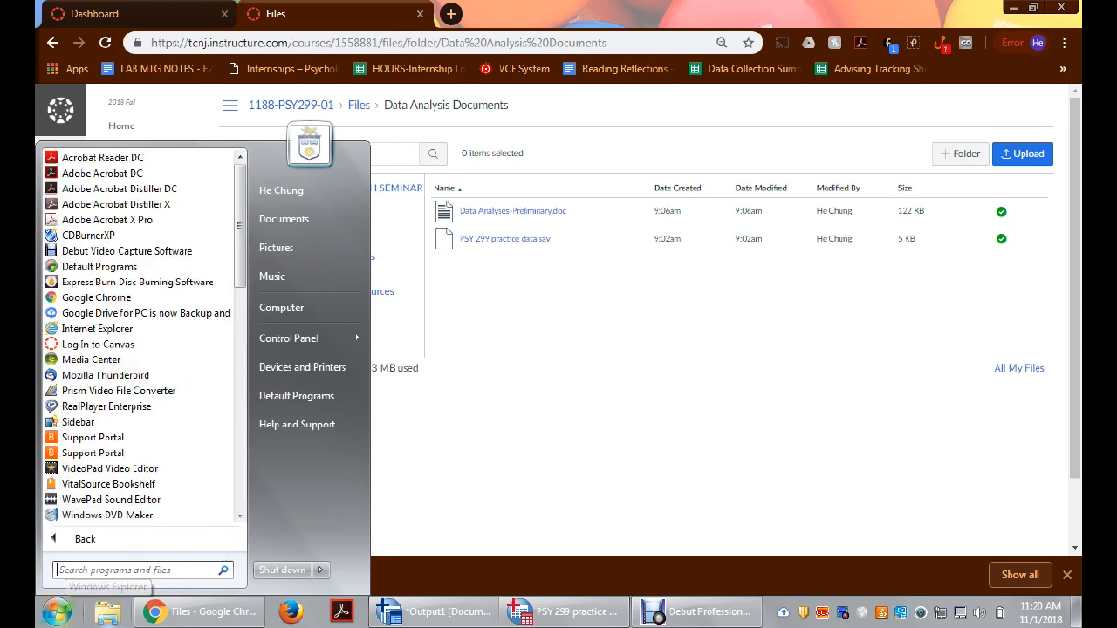
drag(240, 245, 241, 396)
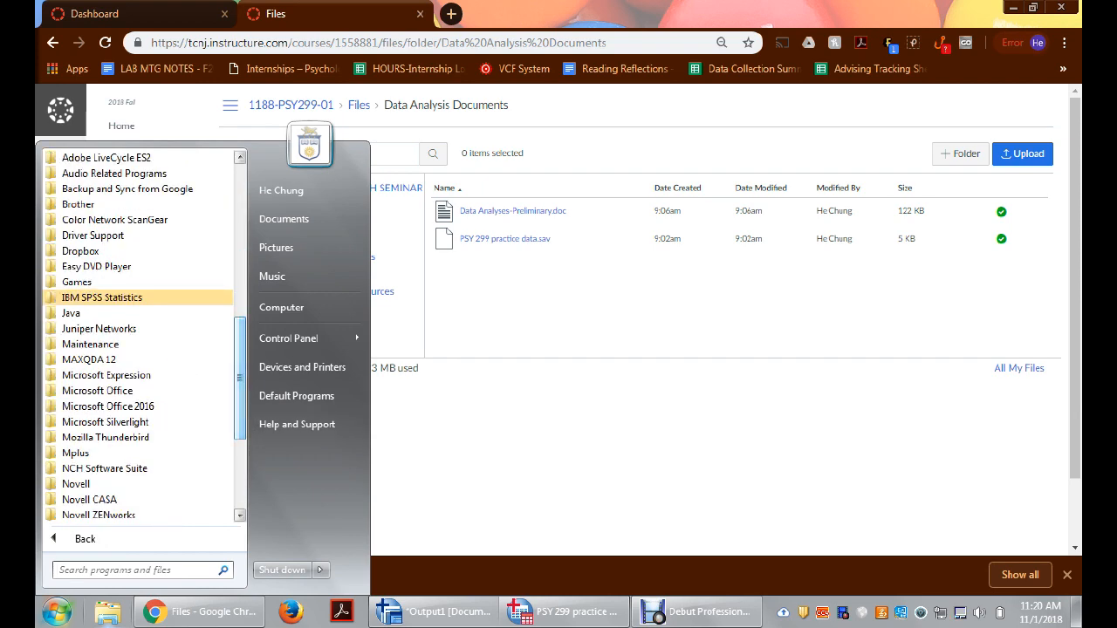
key(Escape)
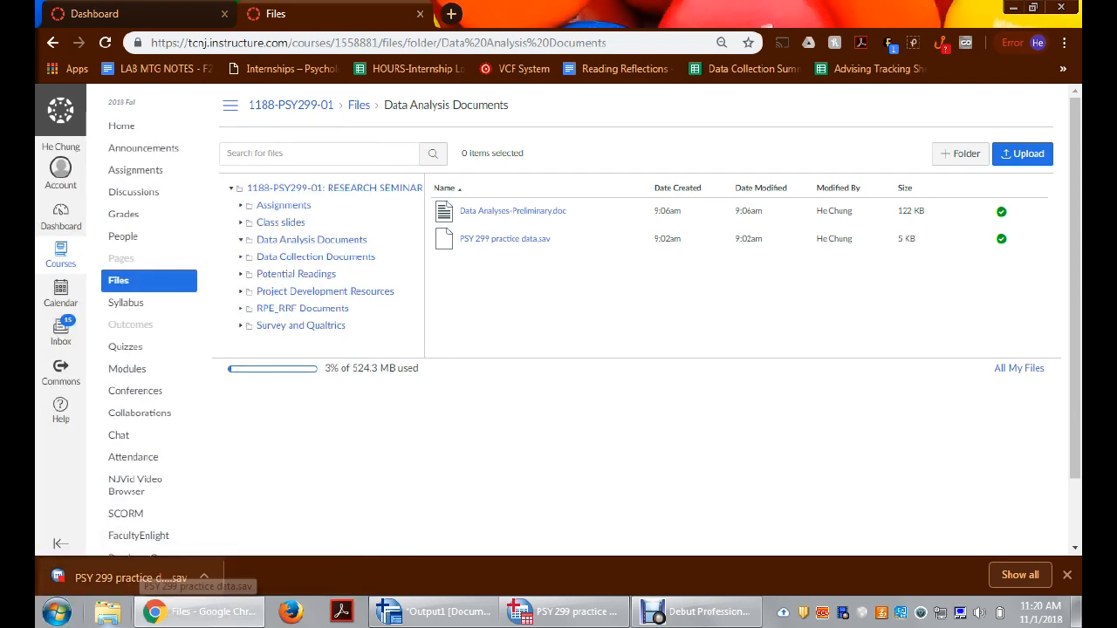
Step: Open the downloaded PSY 299 practice data.sav in SPSS and compare its case data with its variable definitions
click(131, 575)
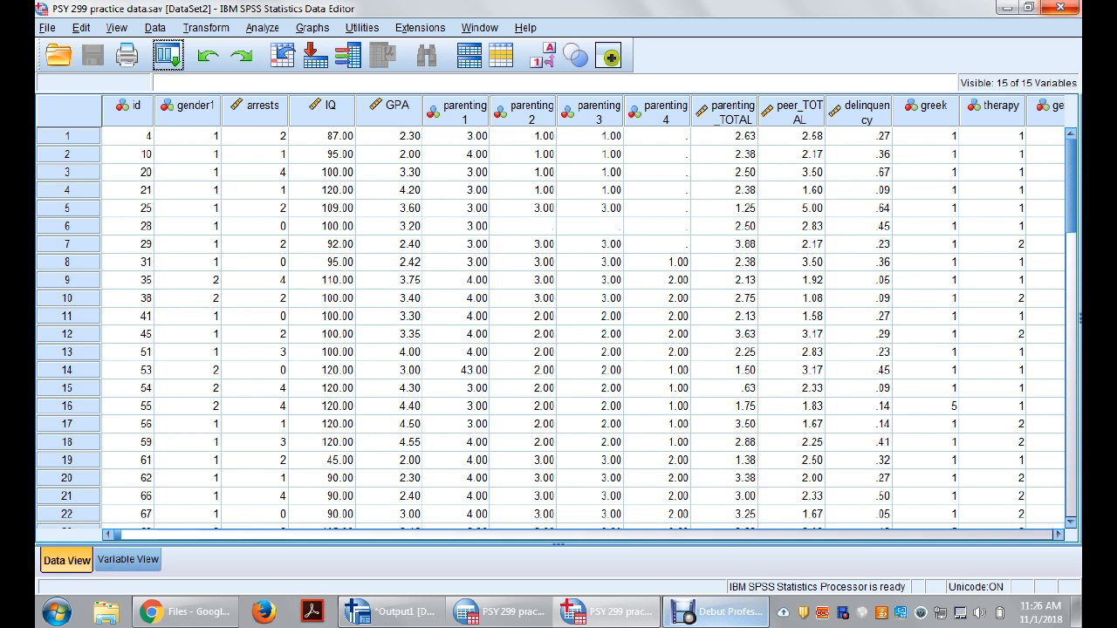
click(128, 561)
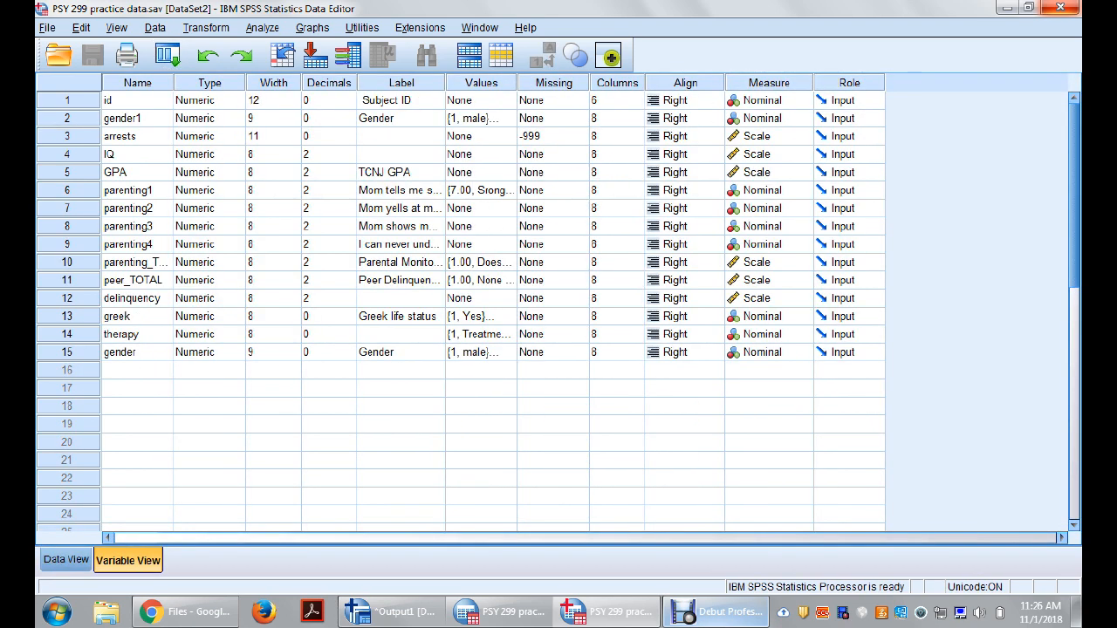
click(67, 561)
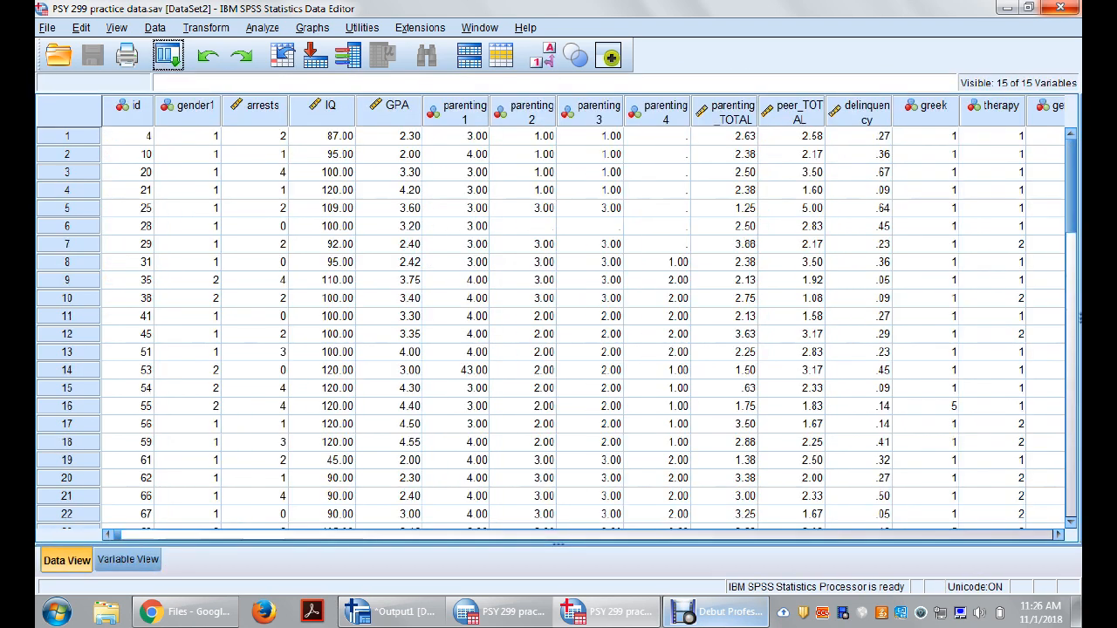
click(128, 561)
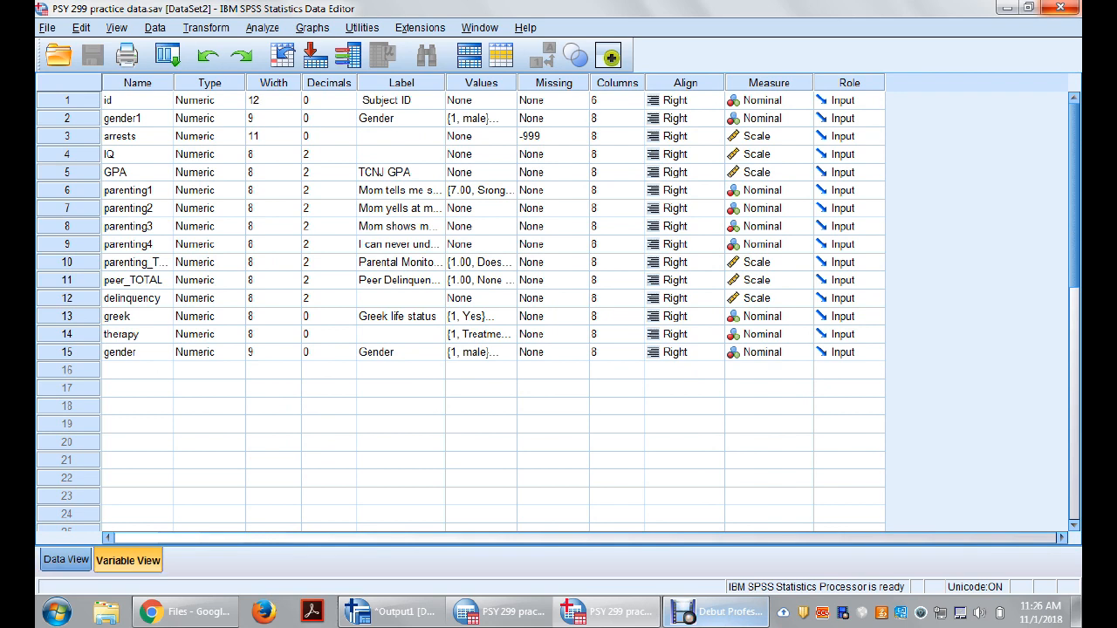
key(ctrl+t)
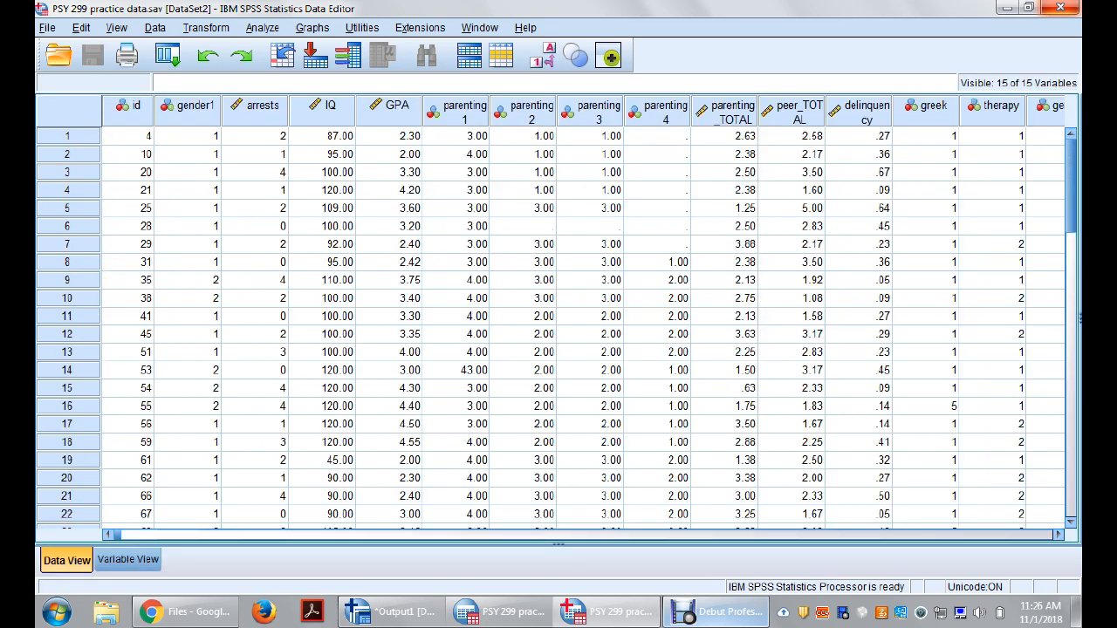
key(ctrl+t)
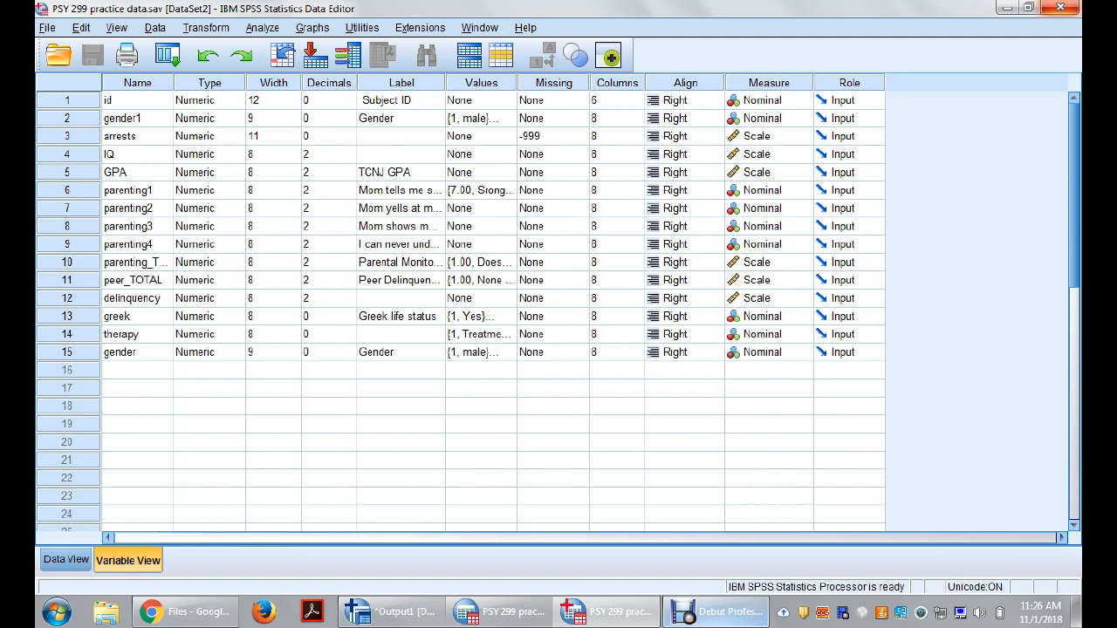
Step: Review the variable type options for the id variable without changing them
click(237, 101)
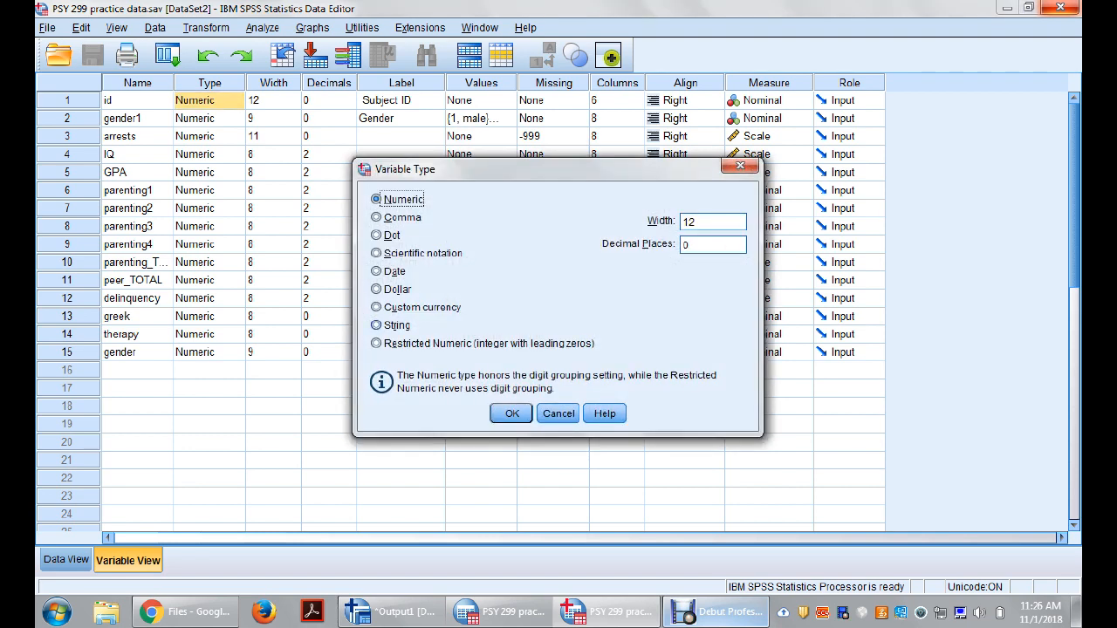
click(559, 413)
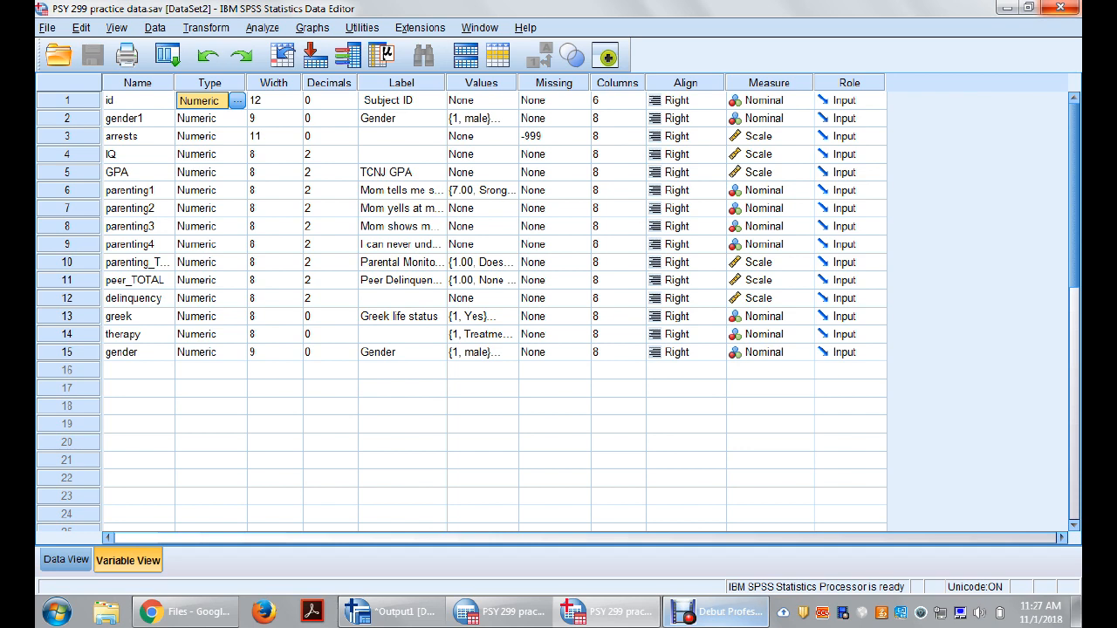
Step: Widen the Label column to fit the full label texts and compare parenting1's label with its variable name
drag(446, 83, 726, 83)
click(541, 191)
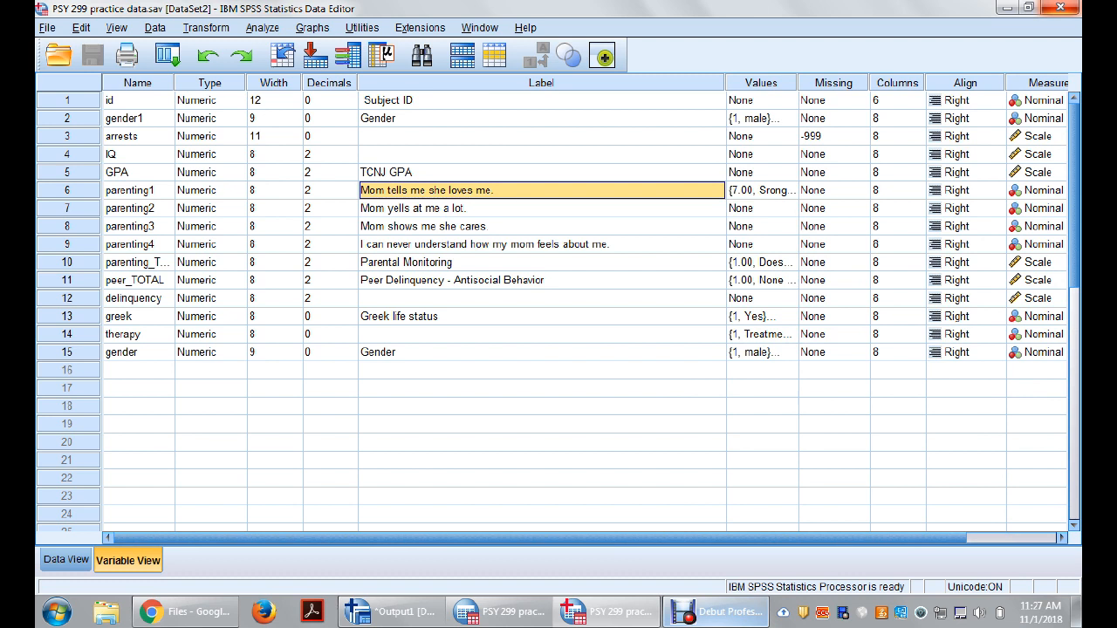
click(139, 190)
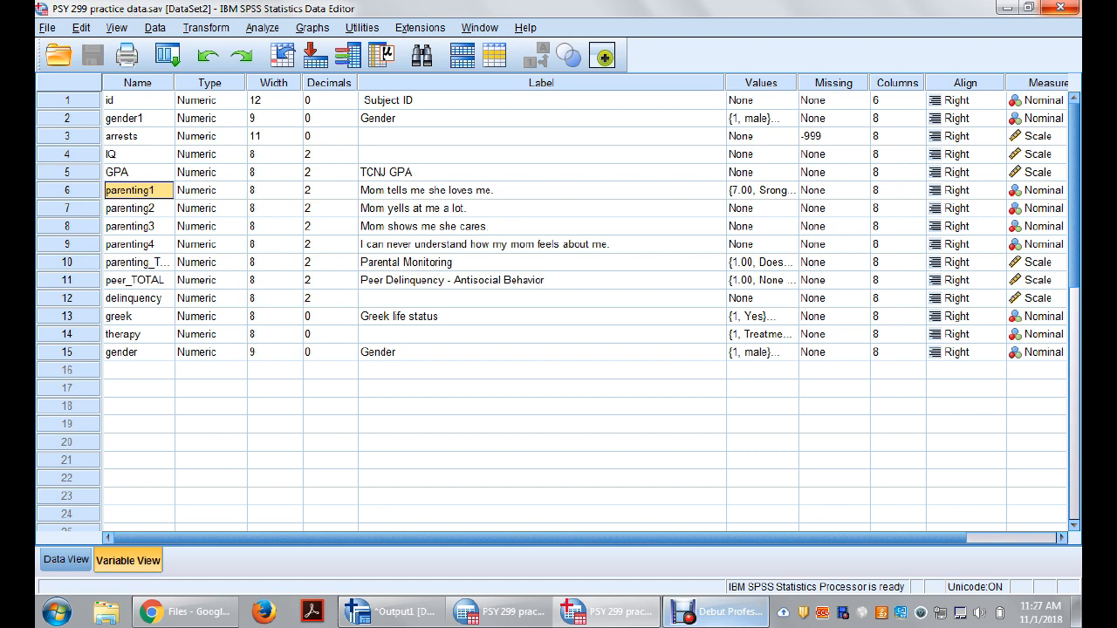
Step: Examine each value label defined for the parenting1 variable, from strongly agree to strongly disagree
click(789, 190)
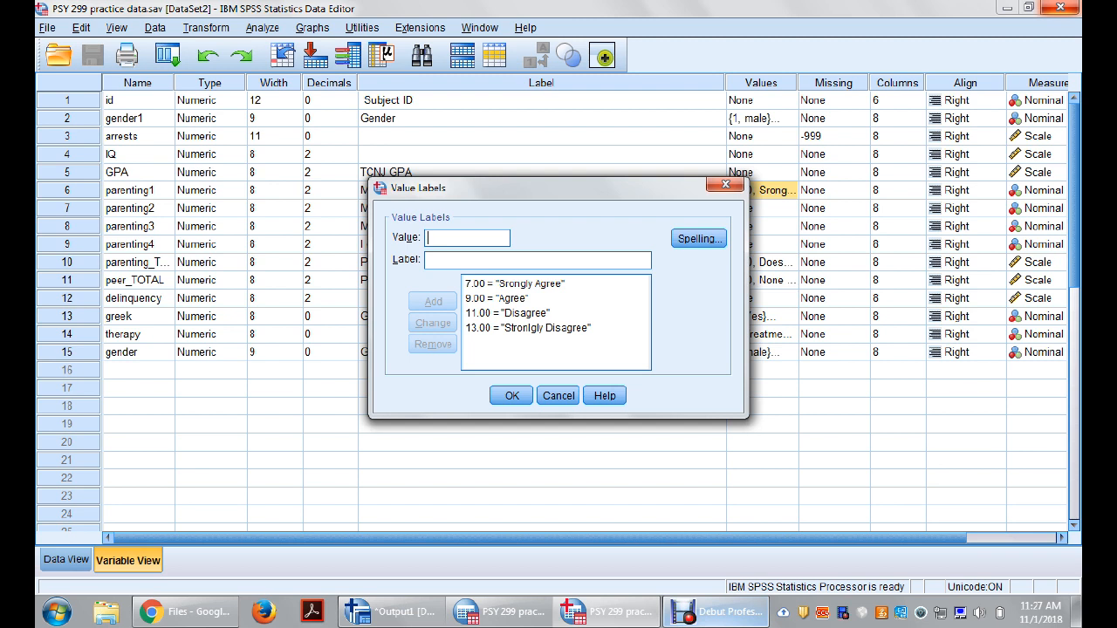
click(515, 284)
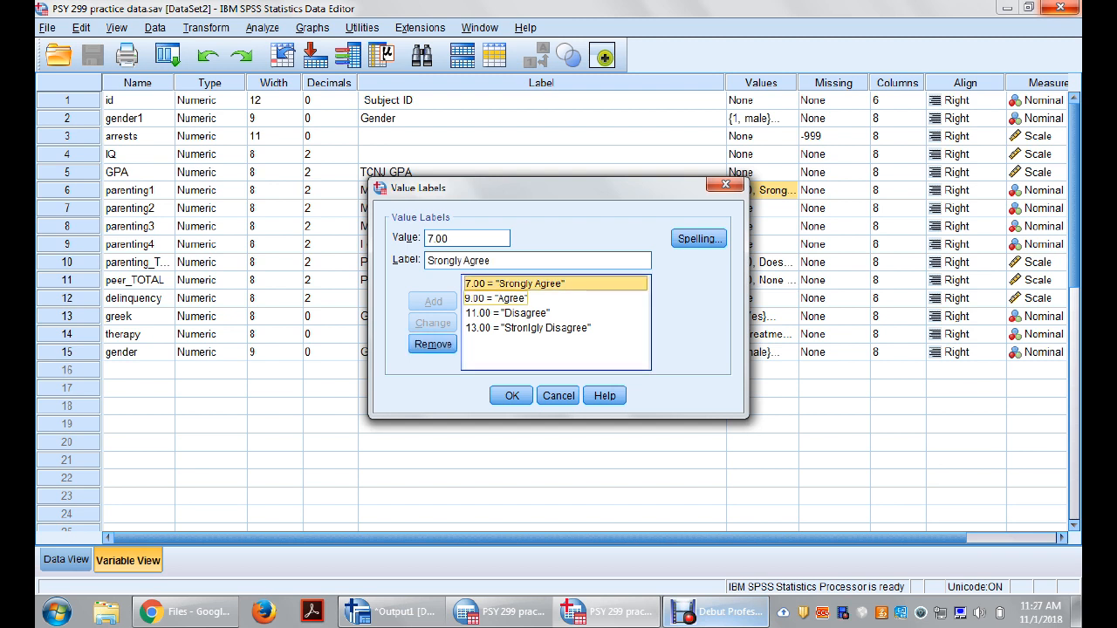
click(515, 299)
click(515, 313)
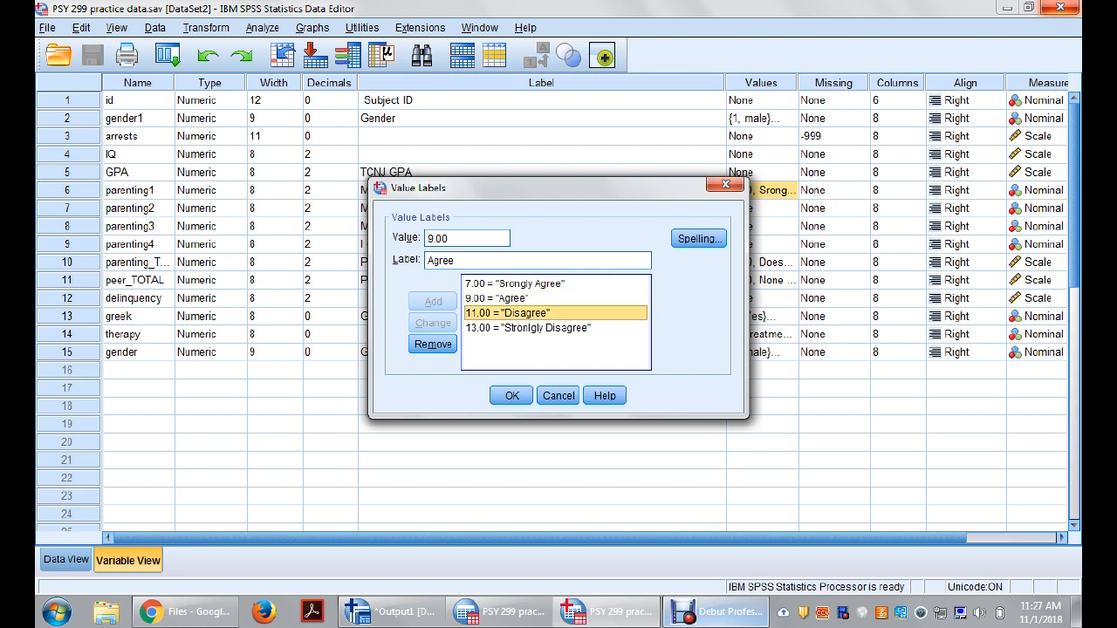
click(515, 328)
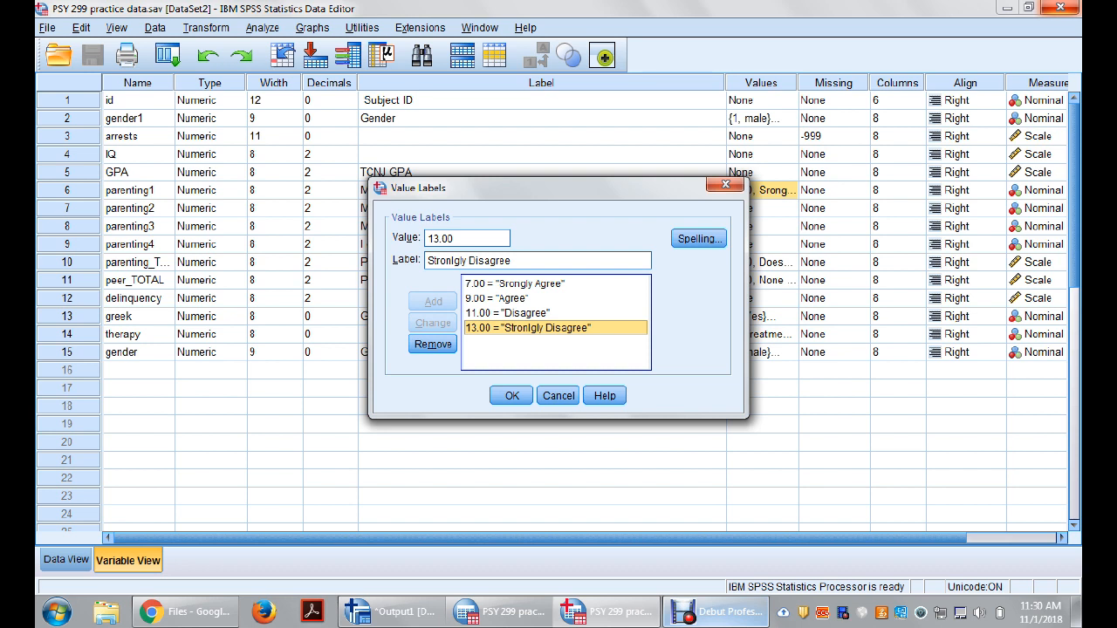
Step: Close parenting1's value labels and return to the case data
click(512, 261)
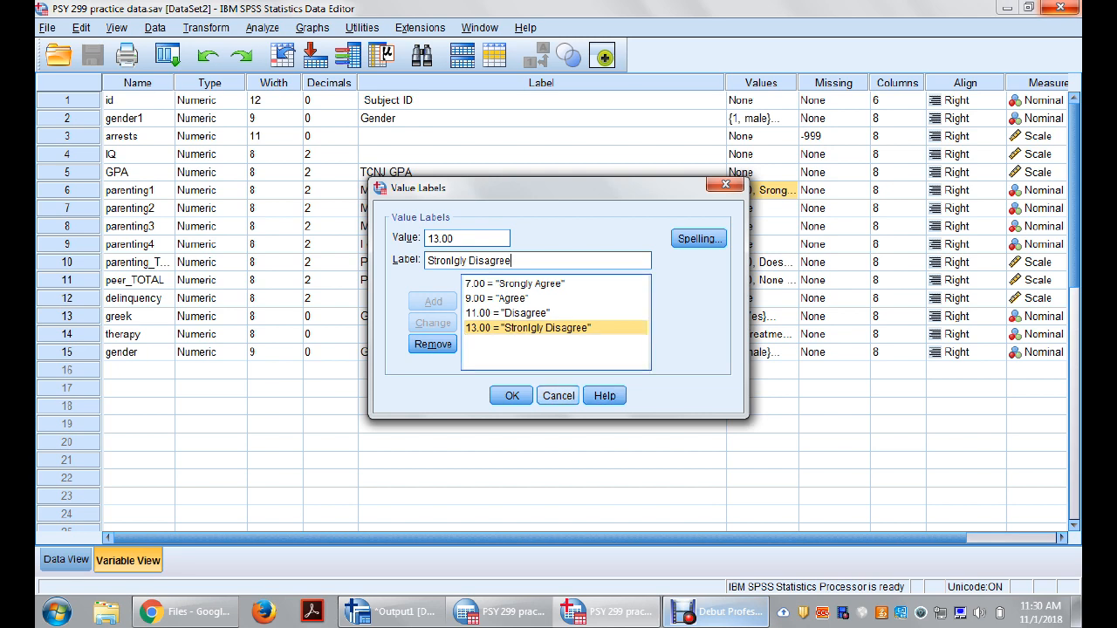
key(Return)
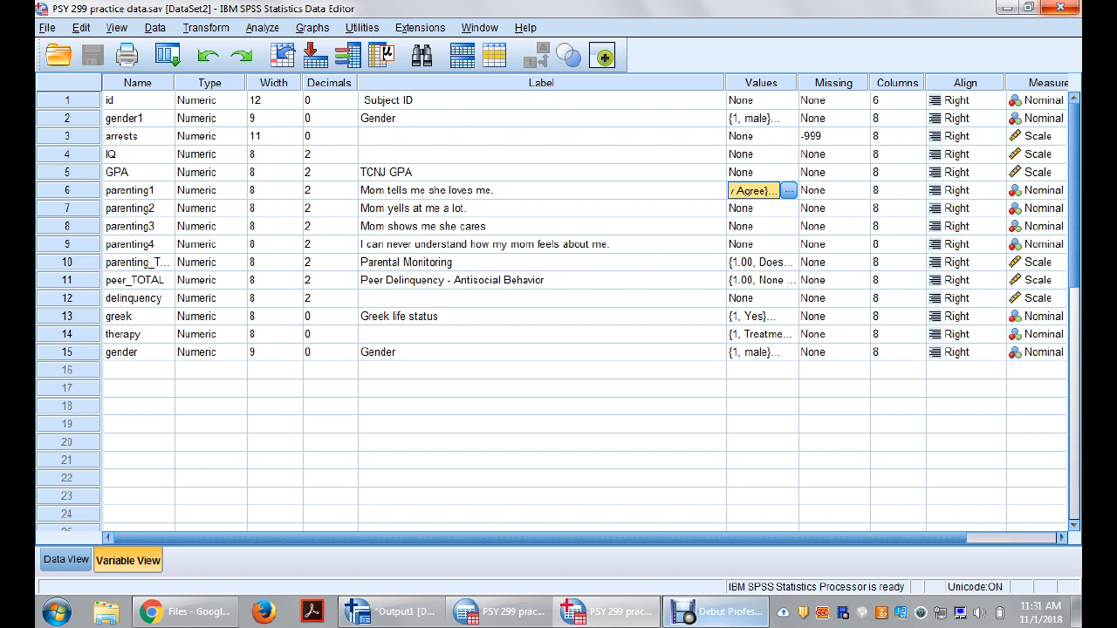
click(68, 101)
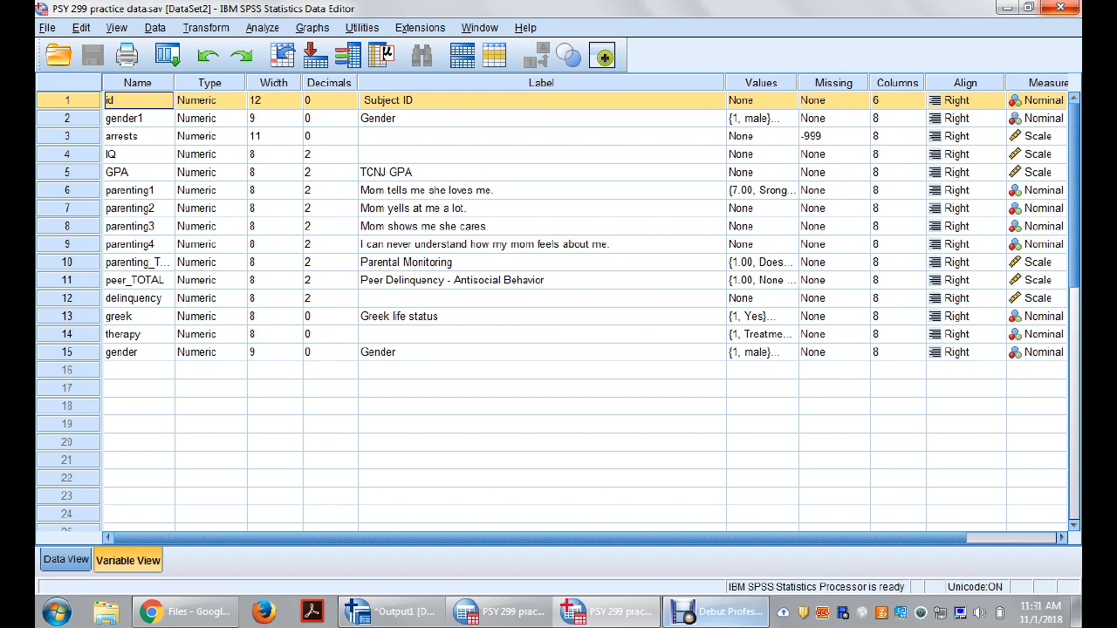
click(65, 560)
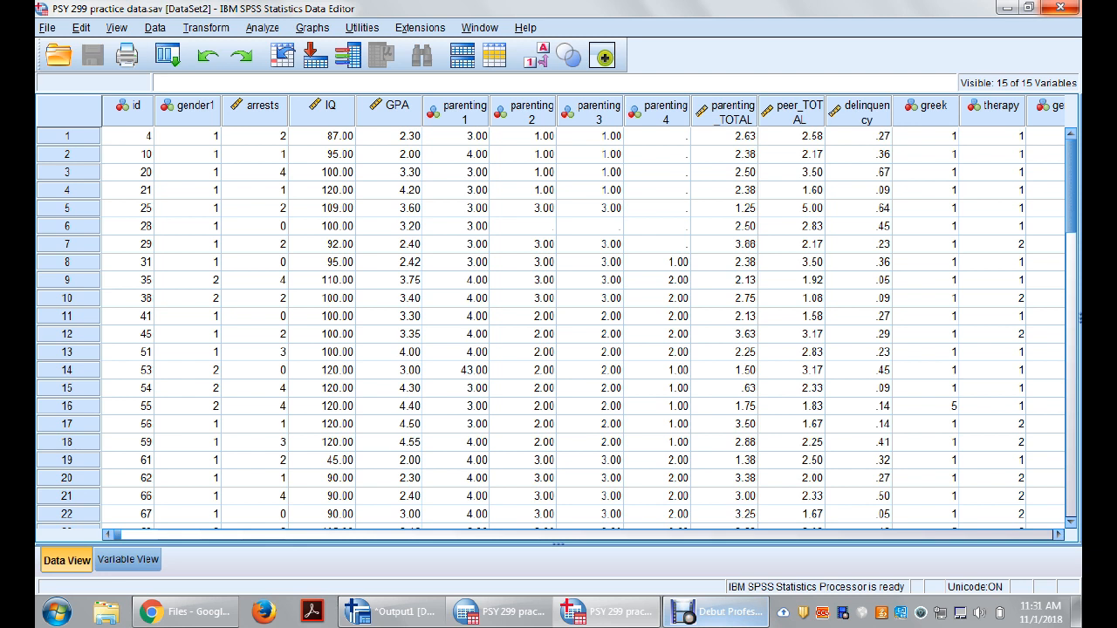
Step: Examine the first case's values across the variables from id through gender and back
click(128, 136)
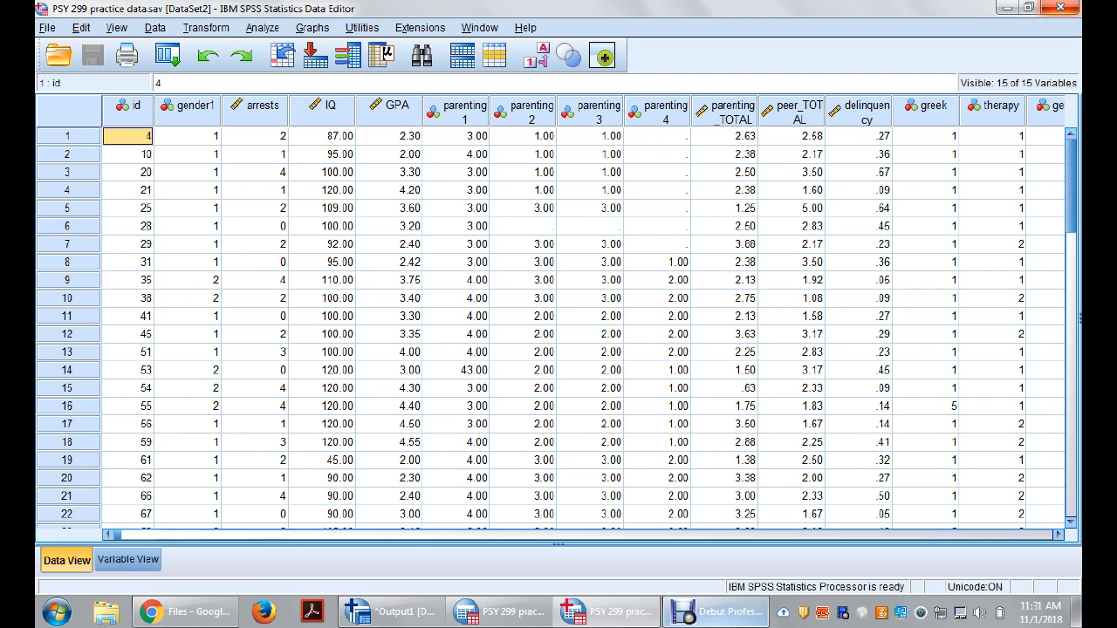
key(Right)
key(Right)
key(Right)
key(Right)
key(Right)
key(Right)
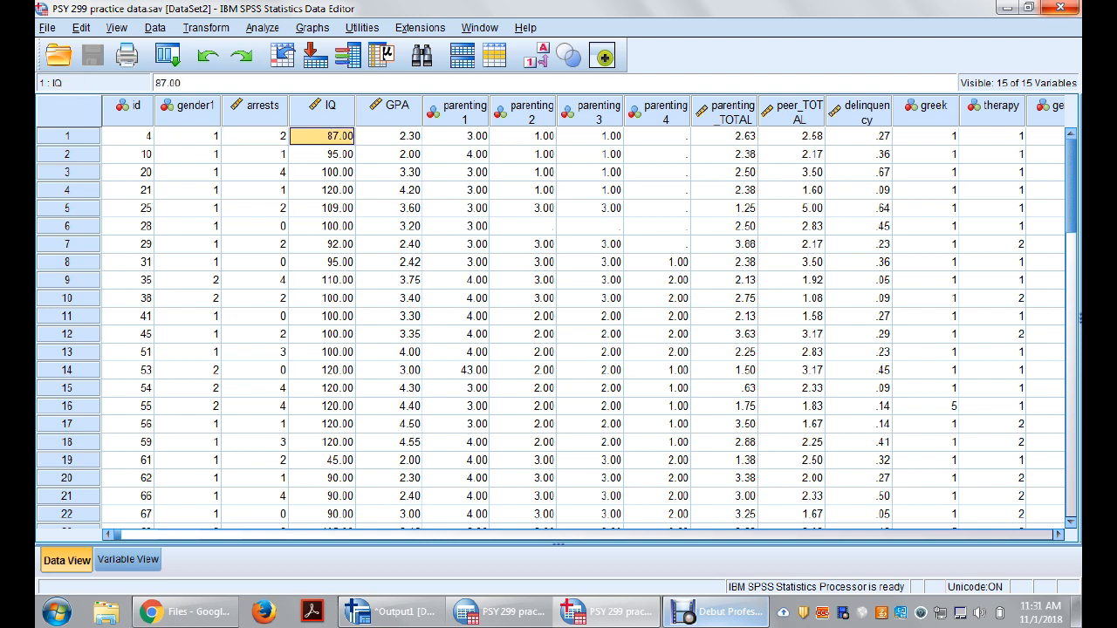
key(Right)
key(Right)
key(Right)
key(Right)
key(Right)
key(Right)
key(Right)
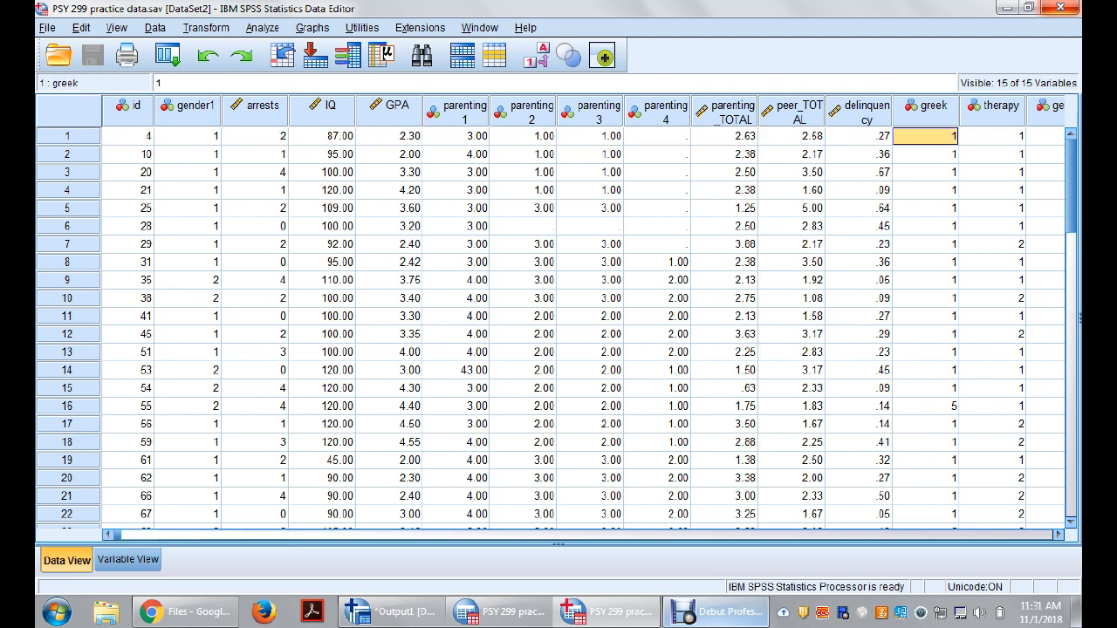
key(Right)
key(Right)
key(Left)
key(Left)
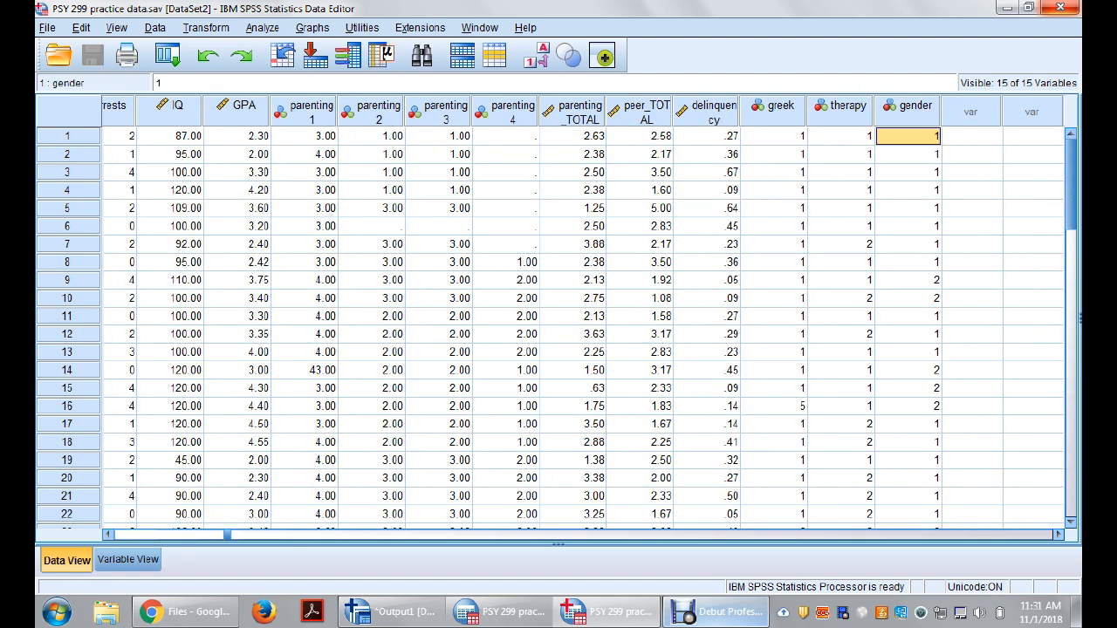
key(Left)
key(Left)
key(Left)
key(Left)
key(Left)
key(Left)
key(Left)
key(Left)
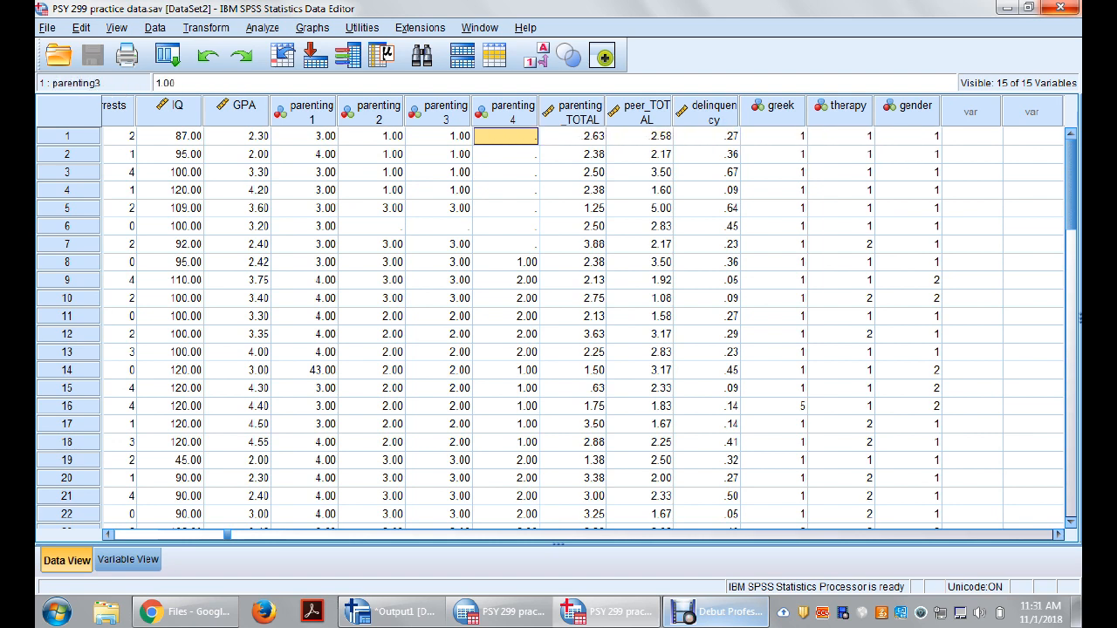
key(Left)
key(Left)
key(Left)
key(Left)
key(Left)
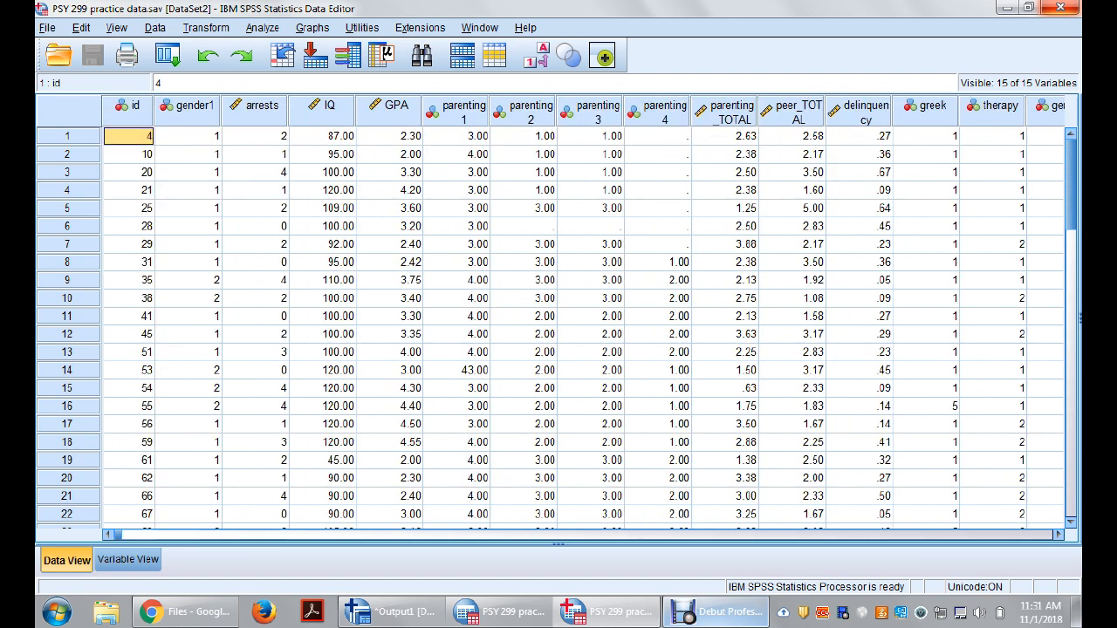
key(Right)
key(Right)
key(Right)
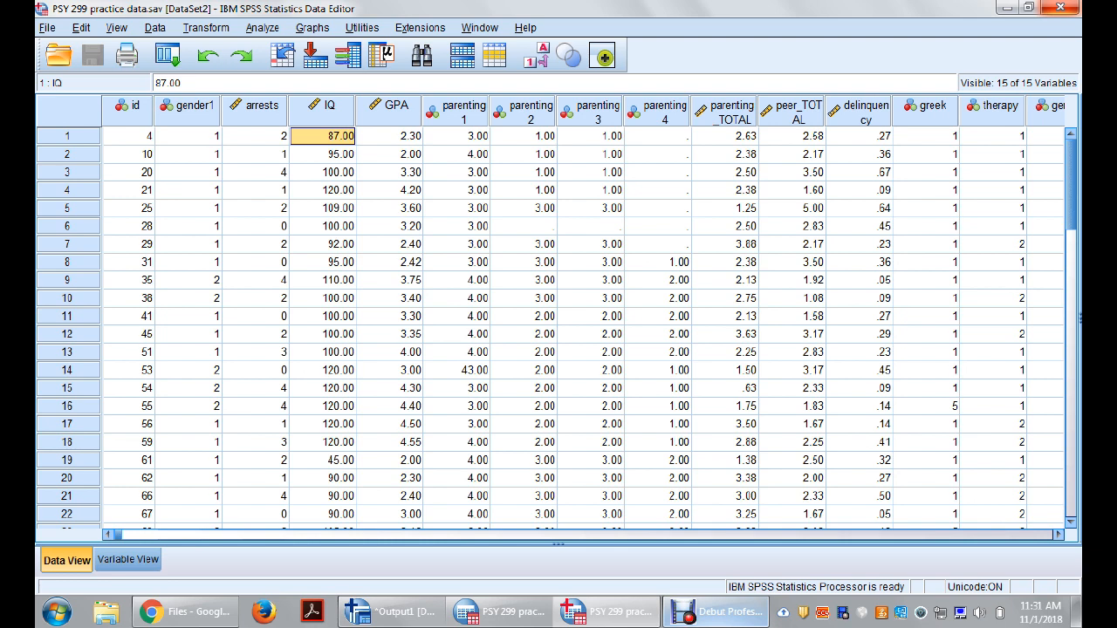
Step: Go from parenting1's data column to its variable definition and back to the column
click(457, 112)
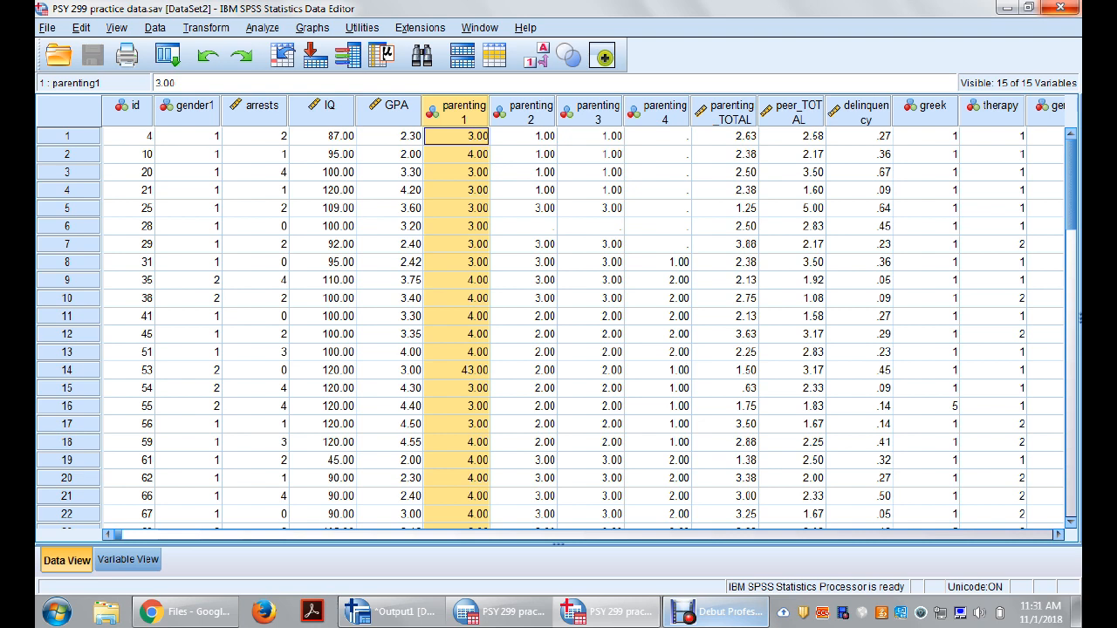
mouse_move(461, 106)
double_click(457, 113)
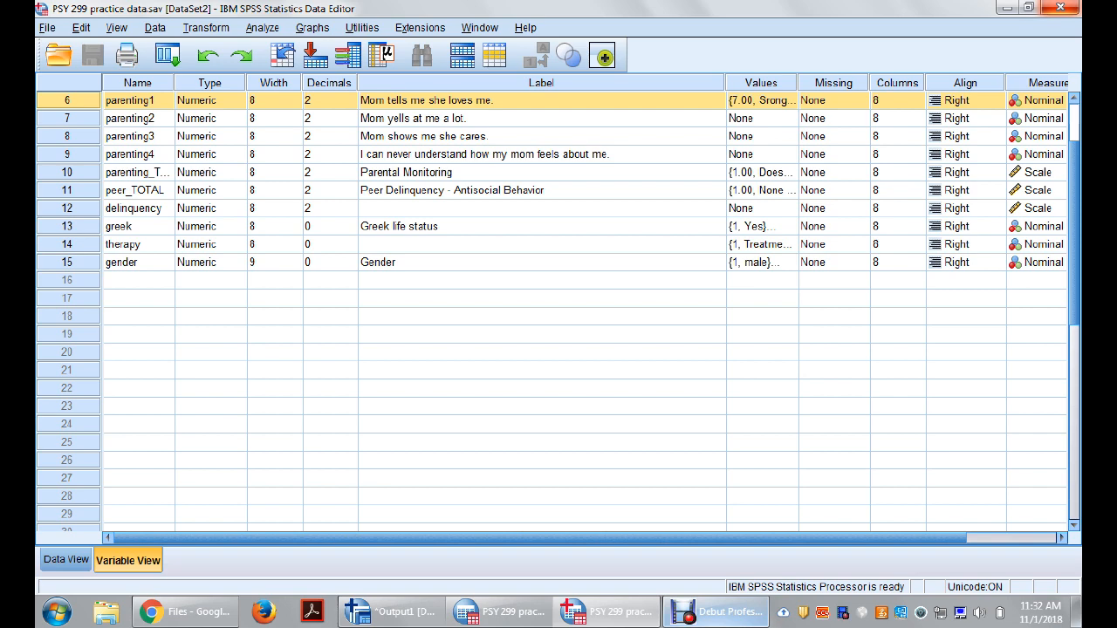
click(137, 100)
double_click(67, 100)
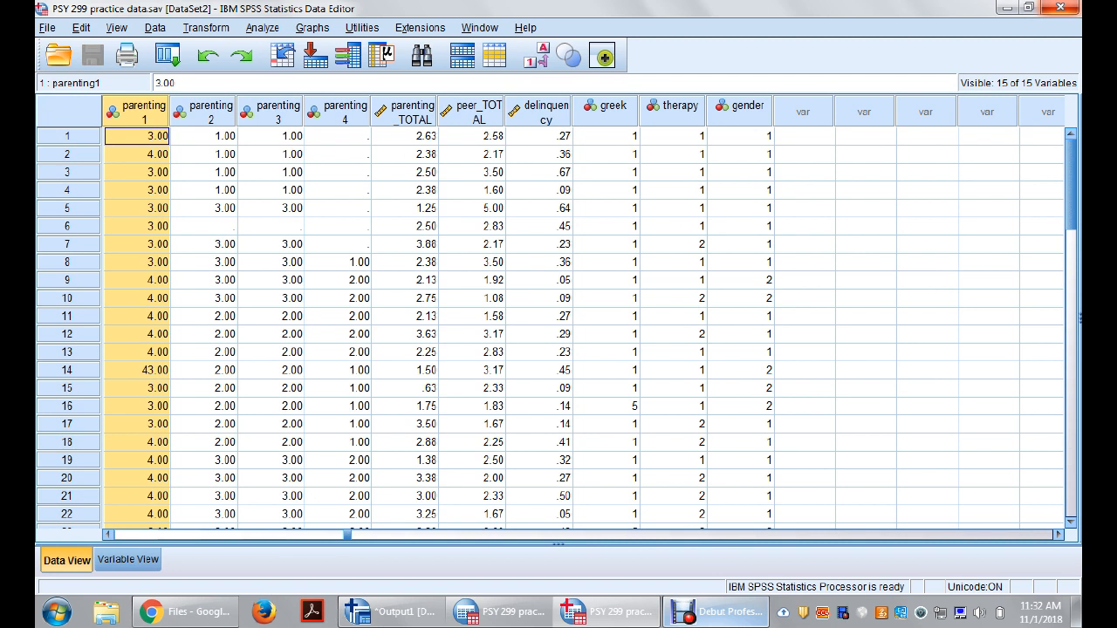
Step: Sort the cases in ascending order by parenting1
right_click(140, 114)
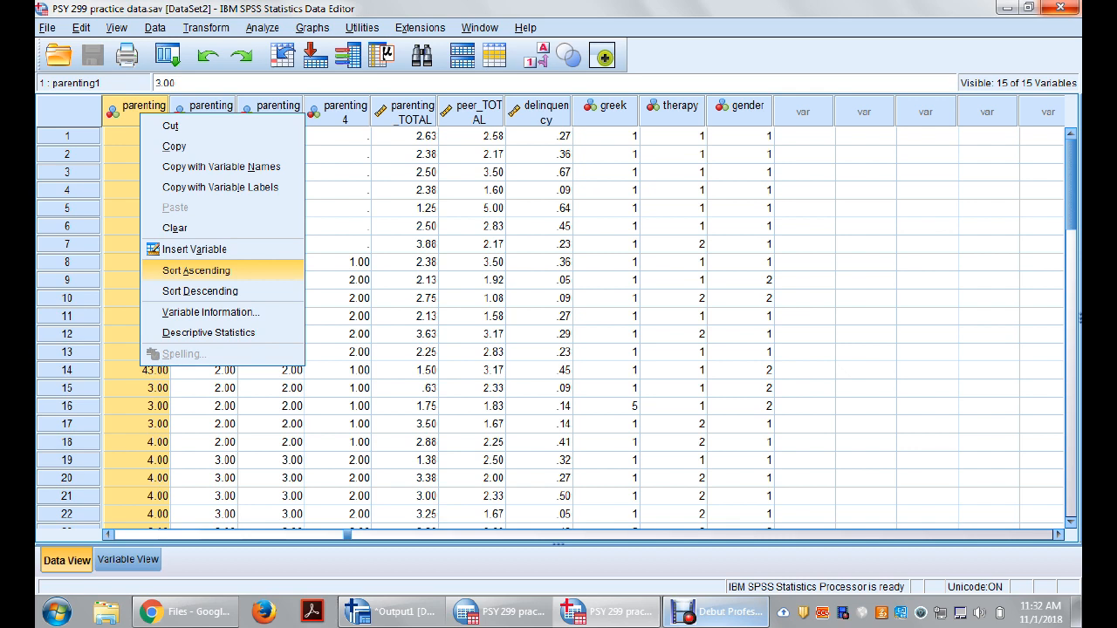
click(196, 270)
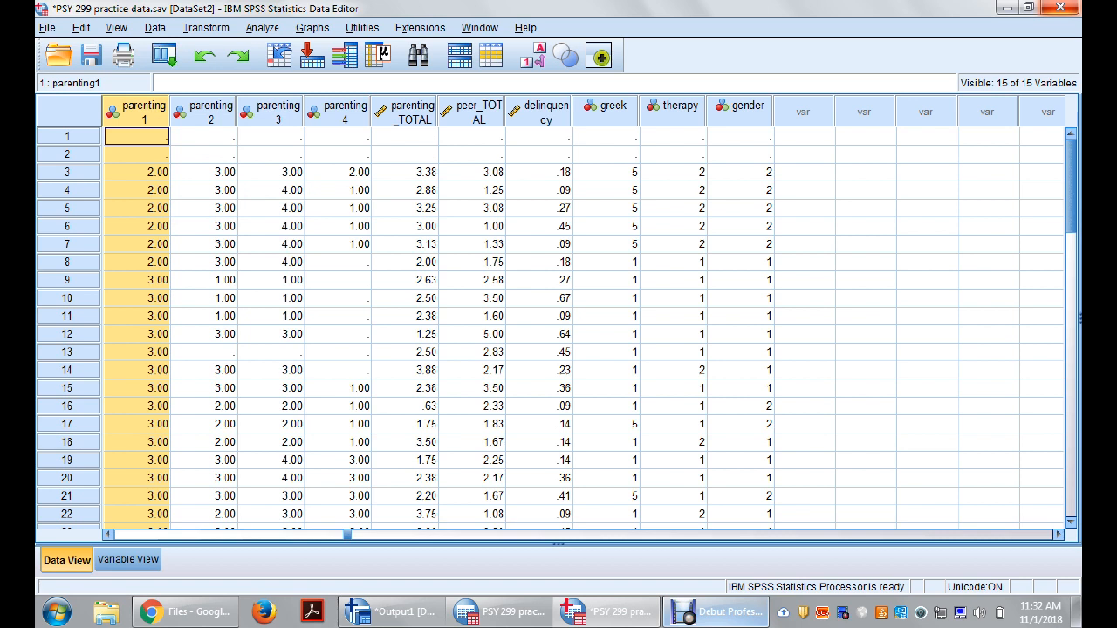
Step: Examine the sorted parenting1 values down to the end of the data and return to the first case
click(137, 173)
key(Down)
key(Down)
key(Down)
key(Down)
key(Down)
key(Down)
key(Down)
key(Down)
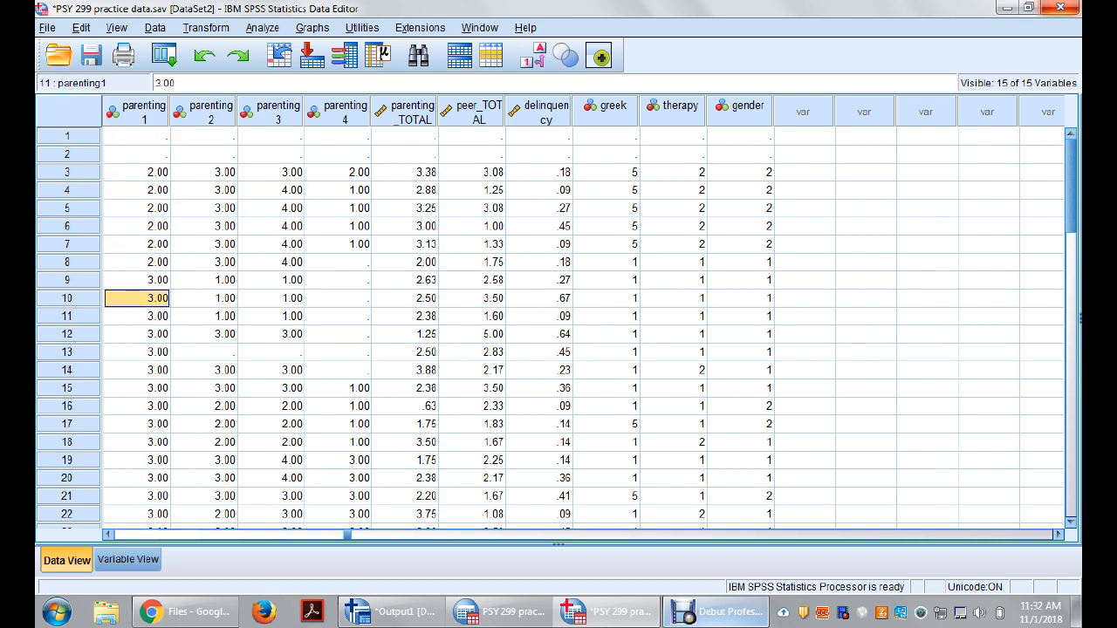
key(Down)
key(Down)
key(Down)
key(Down)
key(Down)
key(Down)
key(Down)
key(Down)
key(Down)
key(Down)
key(Down)
key(Down)
key(Down)
key(Down)
key(Down)
key(Down)
key(Down)
key(Down)
key(Down)
key(Down)
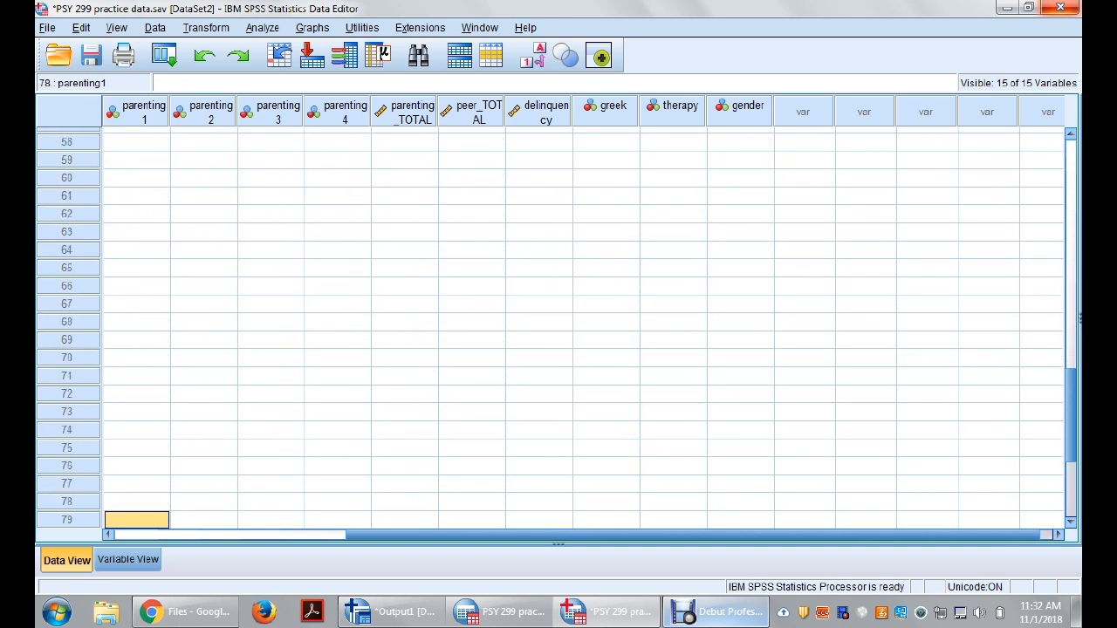
key(Down)
key(Down)
key(Down)
key(Down)
key(Down)
key(Down)
key(Down)
key(Down)
key(Down)
key(Up)
key(Up)
key(Up)
key(Up)
key(Up)
key(Up)
key(Up)
key(Up)
key(Up)
key(Up)
key(Up)
key(Up)
key(Up)
key(Up)
key(Up)
key(Up)
key(Up)
key(Up)
key(Up)
key(Up)
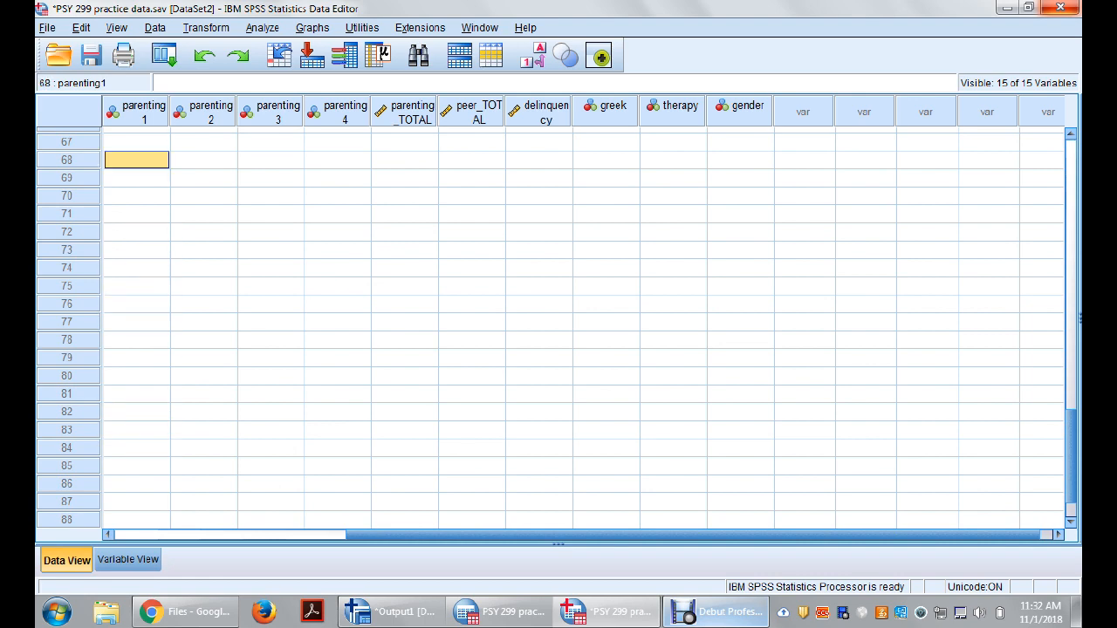
key(Up)
key(Up)
key(Up)
key(Up)
key(Up)
key(Up)
key(Up)
key(Up)
key(Up)
key(Up)
key(Up)
key(Up)
key(Up)
key(Up)
key(Up)
key(Up)
key(Up)
key(Up)
key(Up)
key(Up)
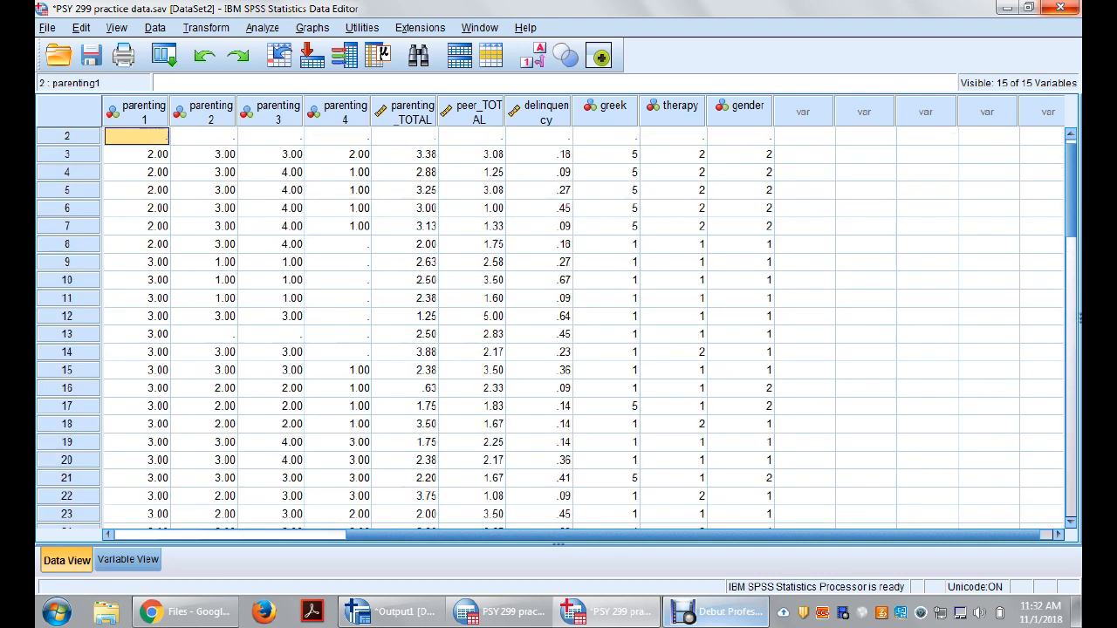
key(Up)
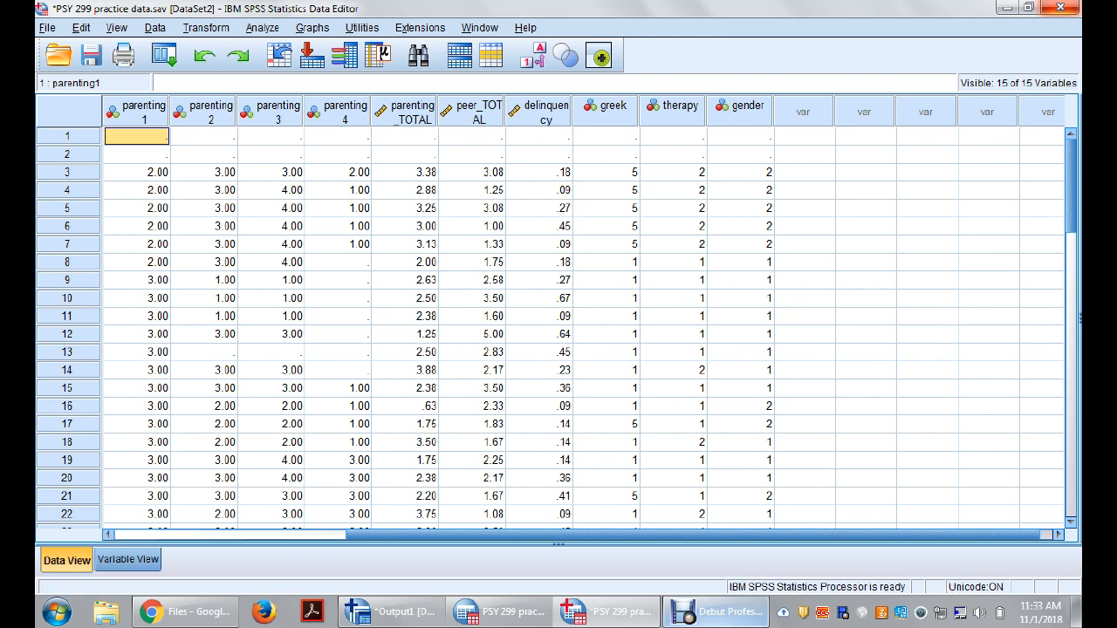
Step: In parenting1's value labels, try to correct the label for 7.00 to "Strongly Agree"
key(ctrl+t)
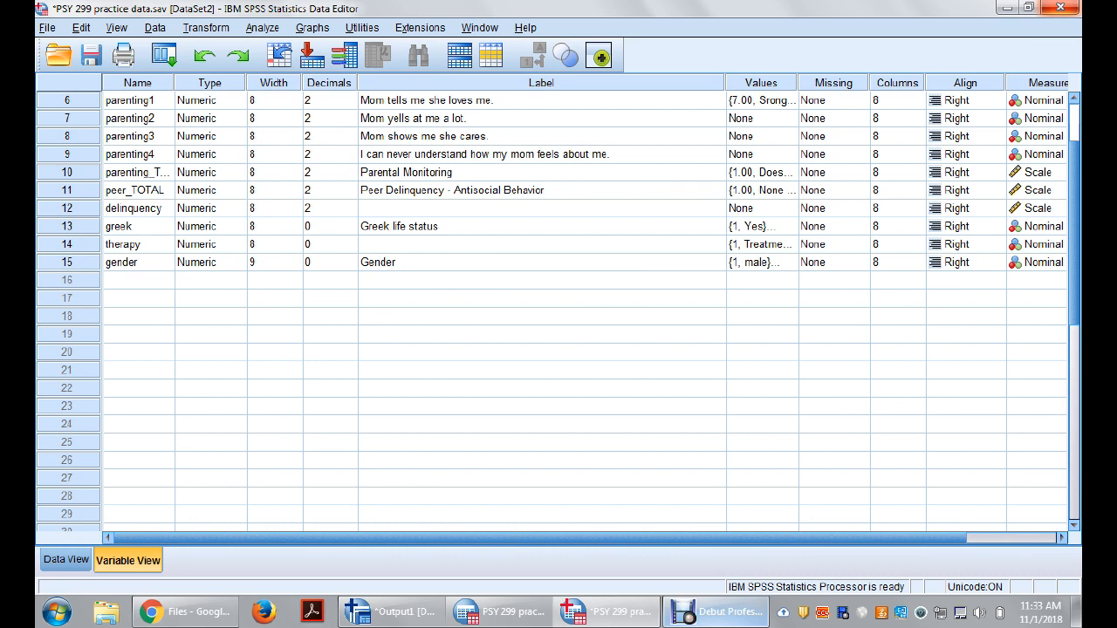
click(789, 100)
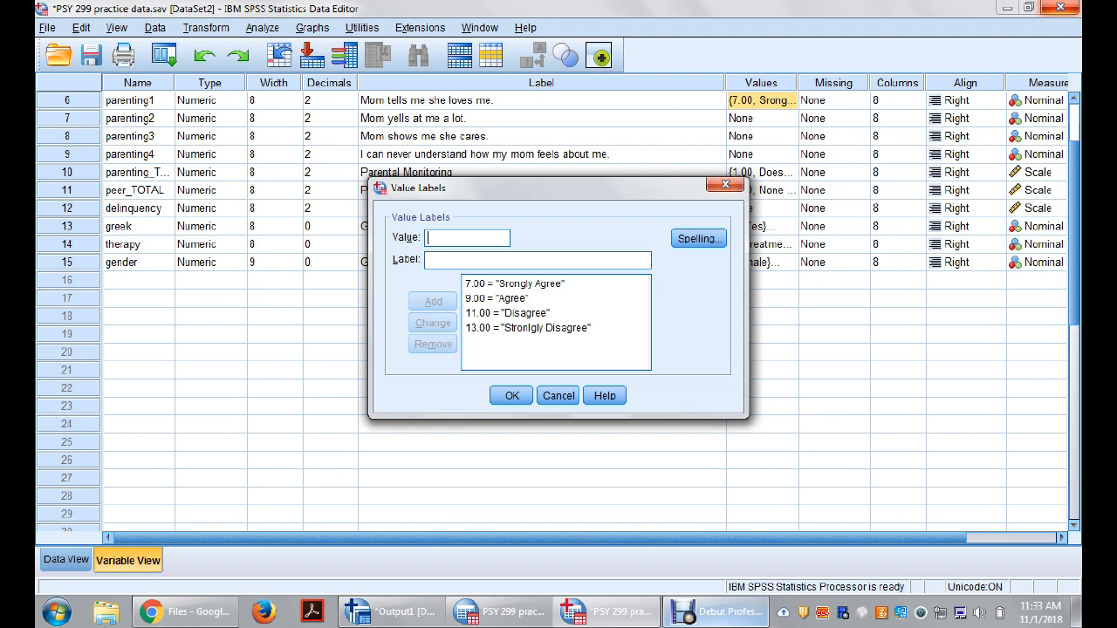
click(515, 283)
click(429, 260)
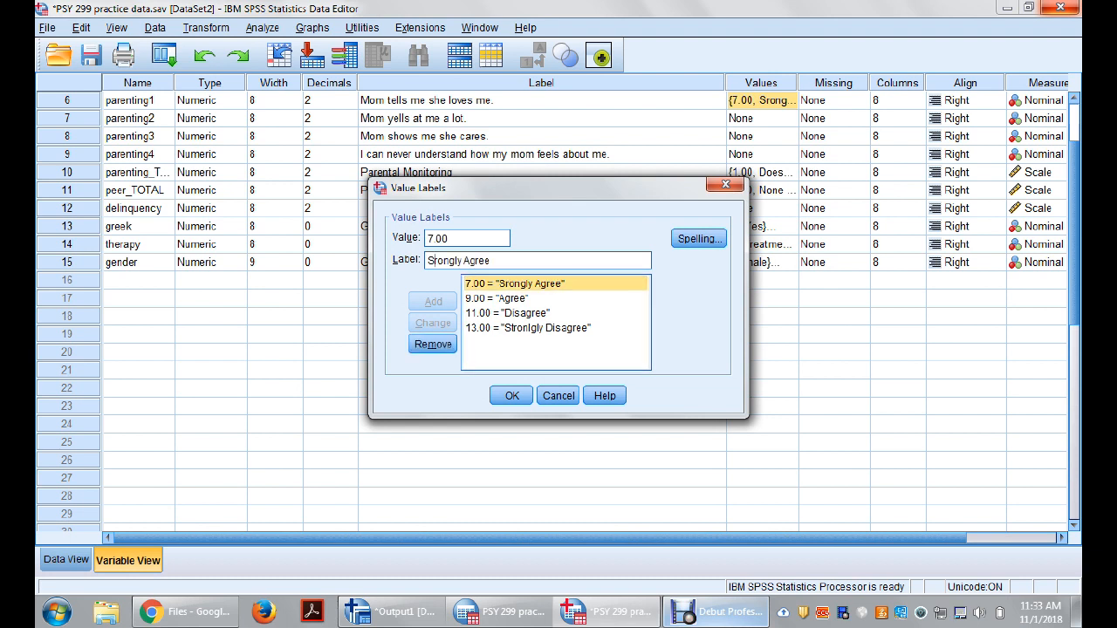
text(t)
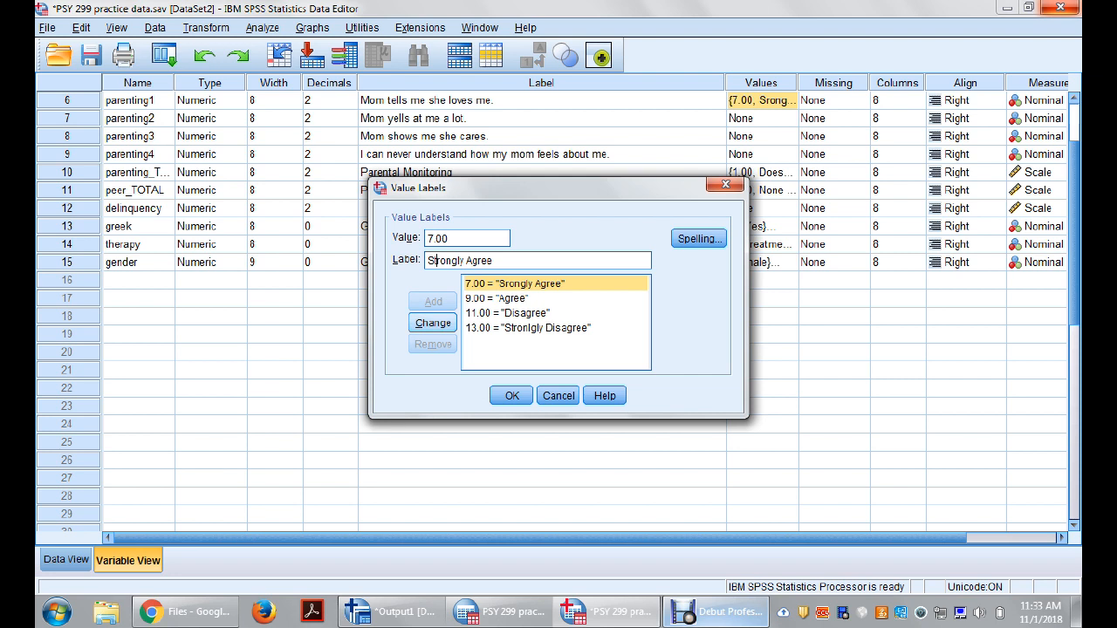
click(433, 323)
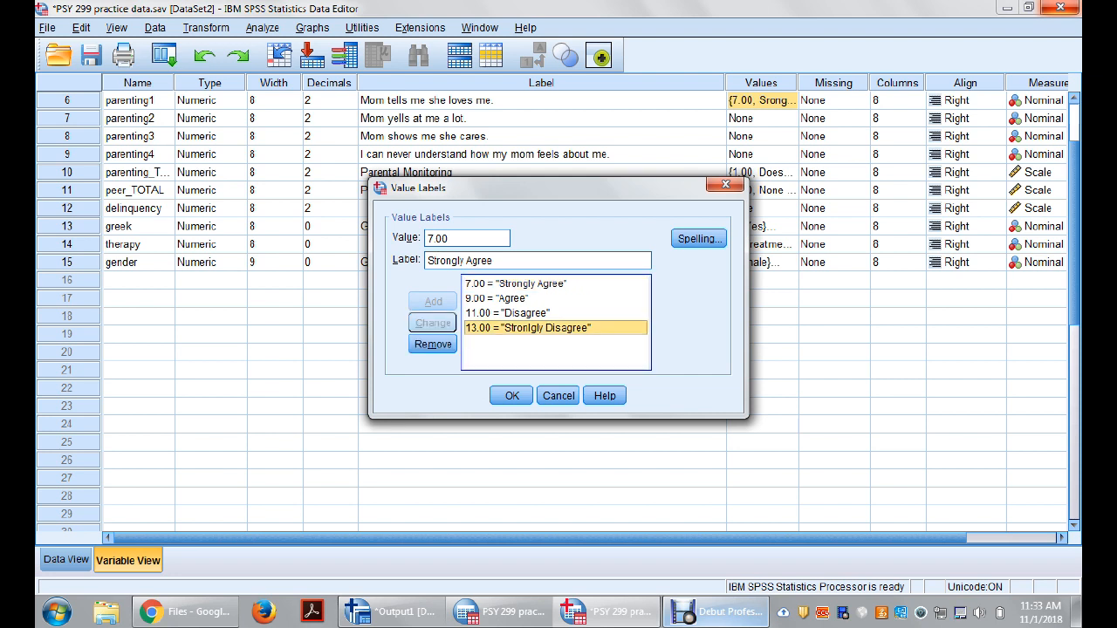
Step: Try to correct the label for 13.00 to "Strongly Disagree", and cancel the value label edits
click(528, 327)
click(460, 260)
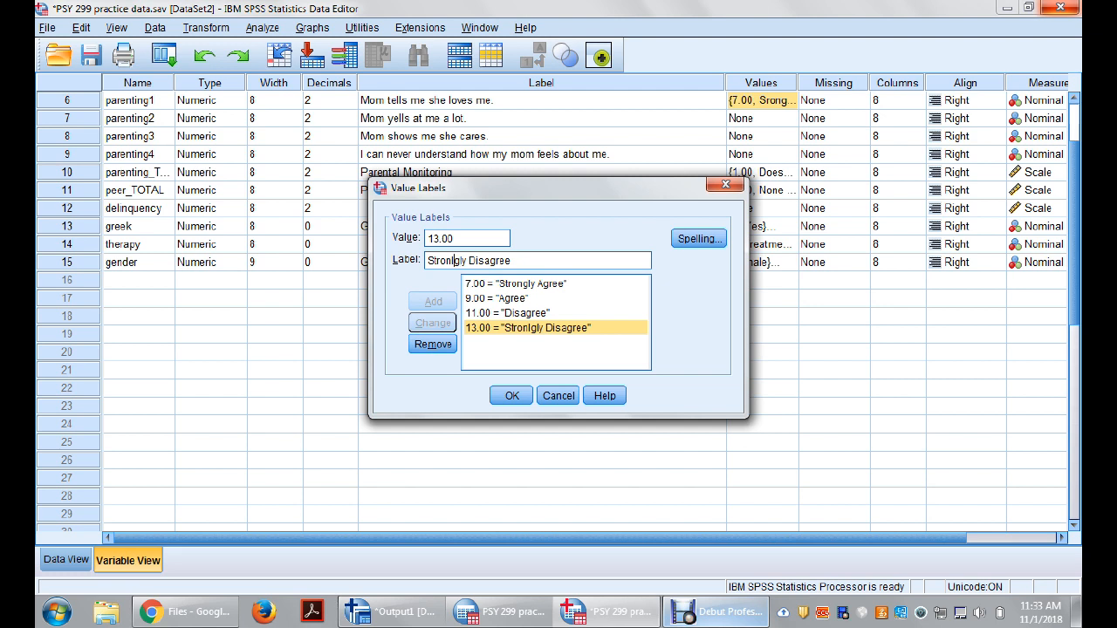
key(BackSpace)
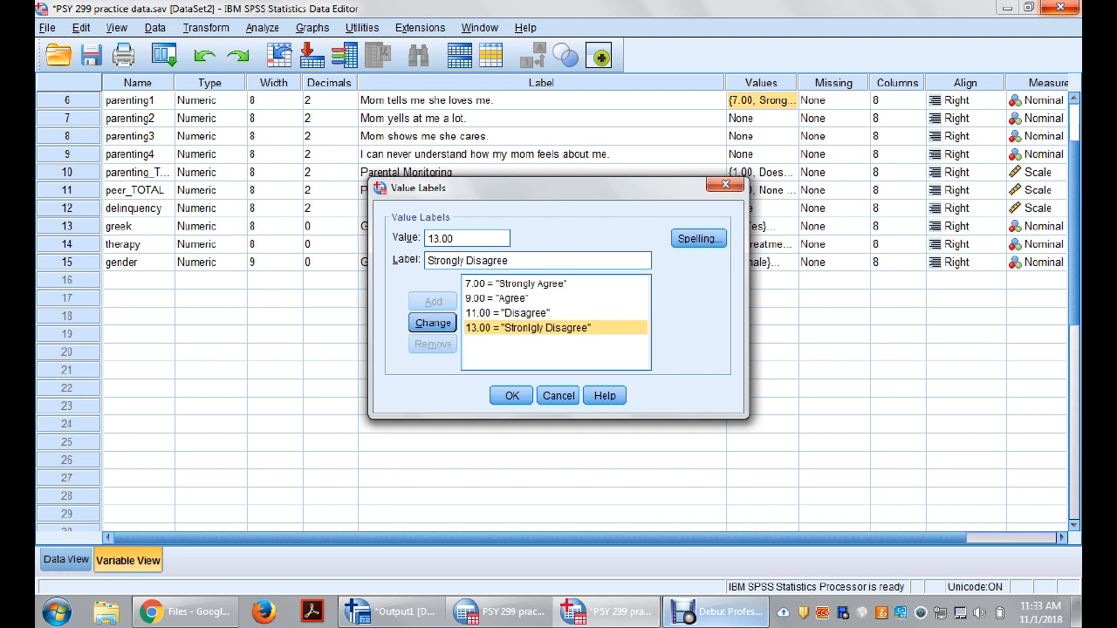
click(433, 323)
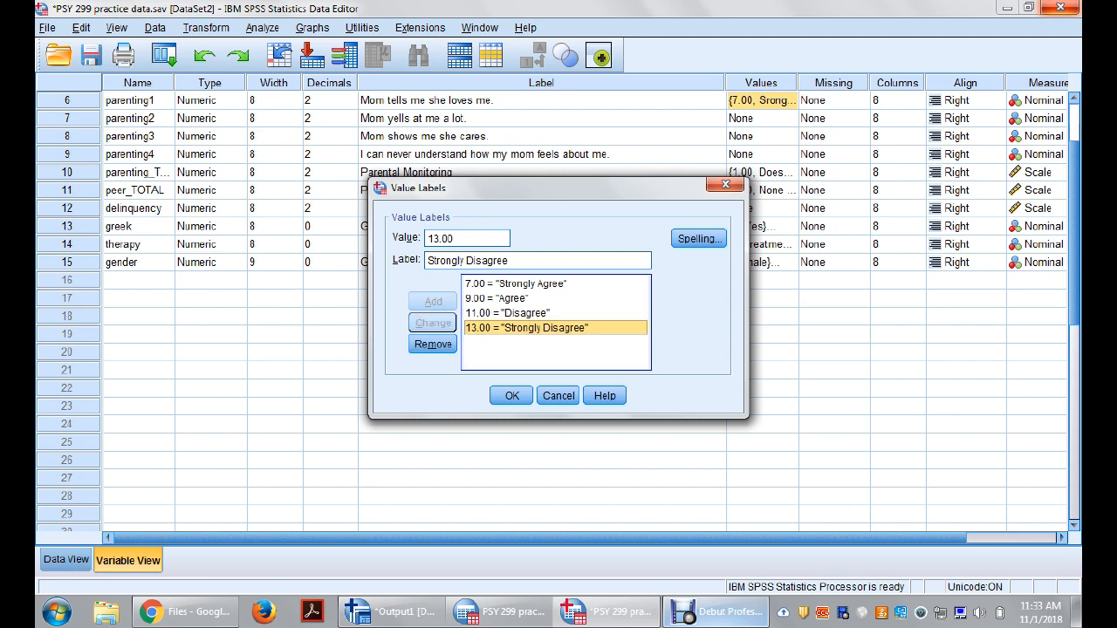
click(559, 396)
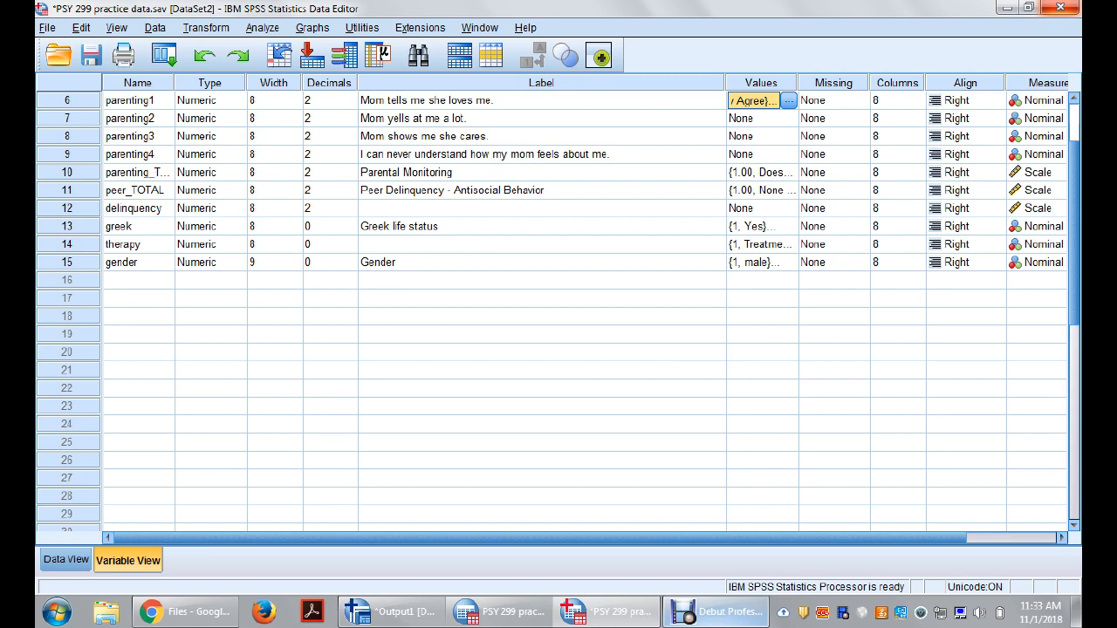
Step: Widen the Values column to show more of its label text and narrow the Label column to fit its texts
drag(798, 83, 877, 83)
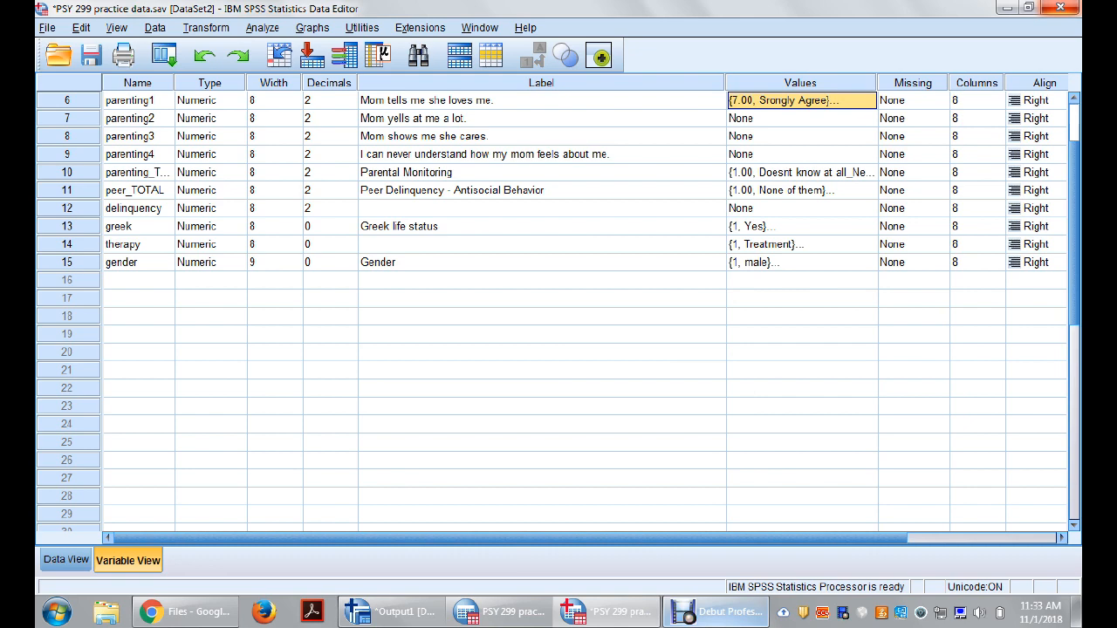
drag(726, 83, 617, 83)
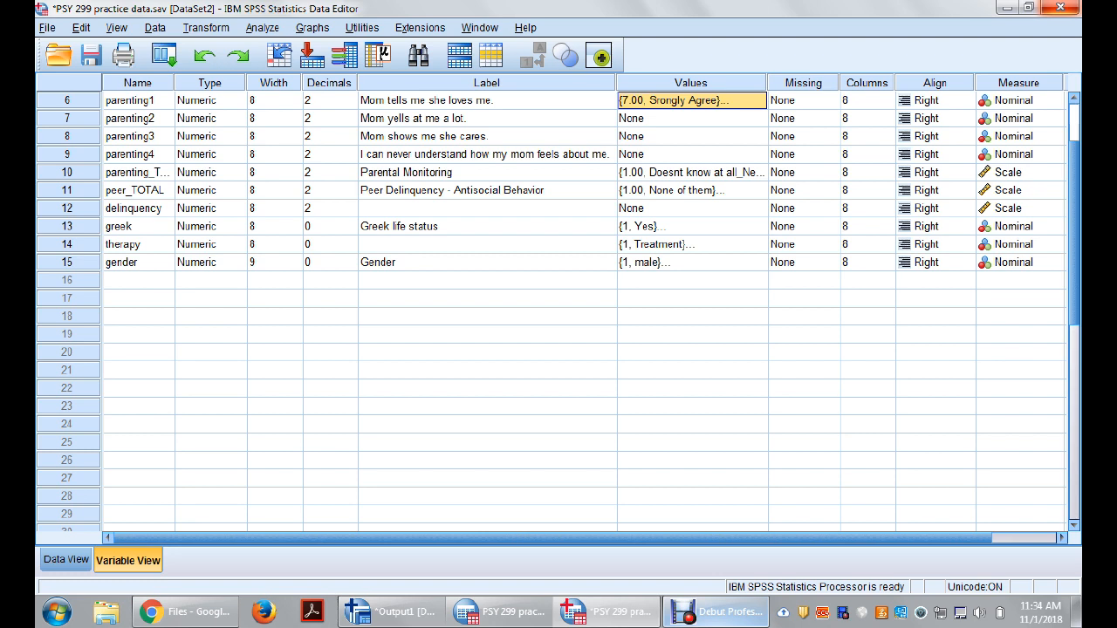
Step: Return from parenting1's variable definition to its data column and look through the sorted cases
double_click(68, 100)
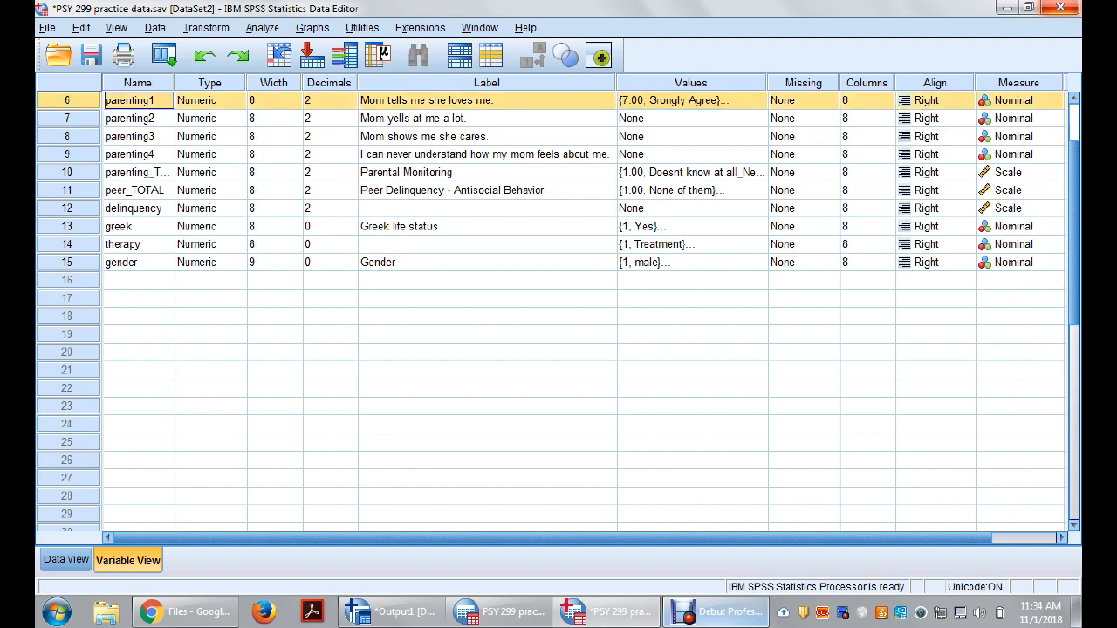
click(137, 226)
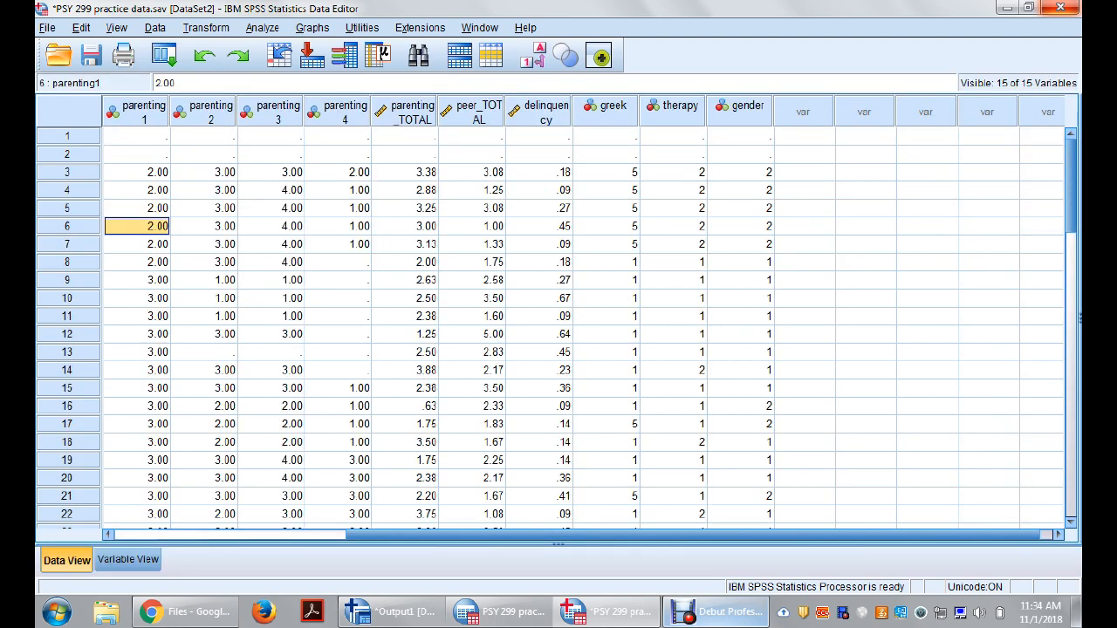
scroll(559, 331, down, 7)
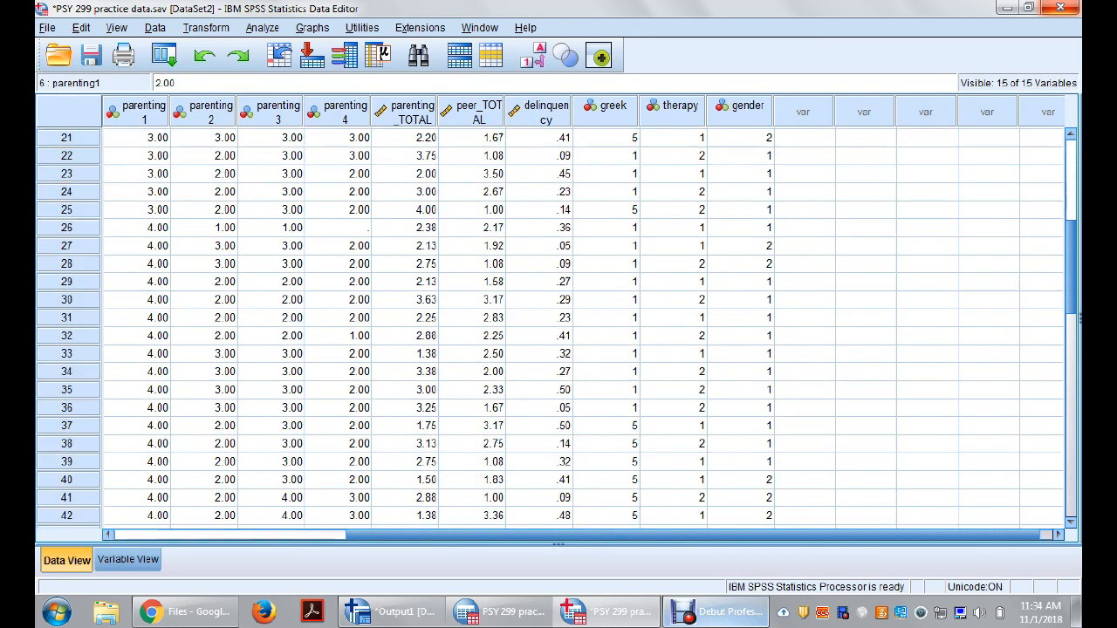
Step: Examine the parenting1 values of the last three sorted cases, 50 to 52
scroll(559, 331, down, 7)
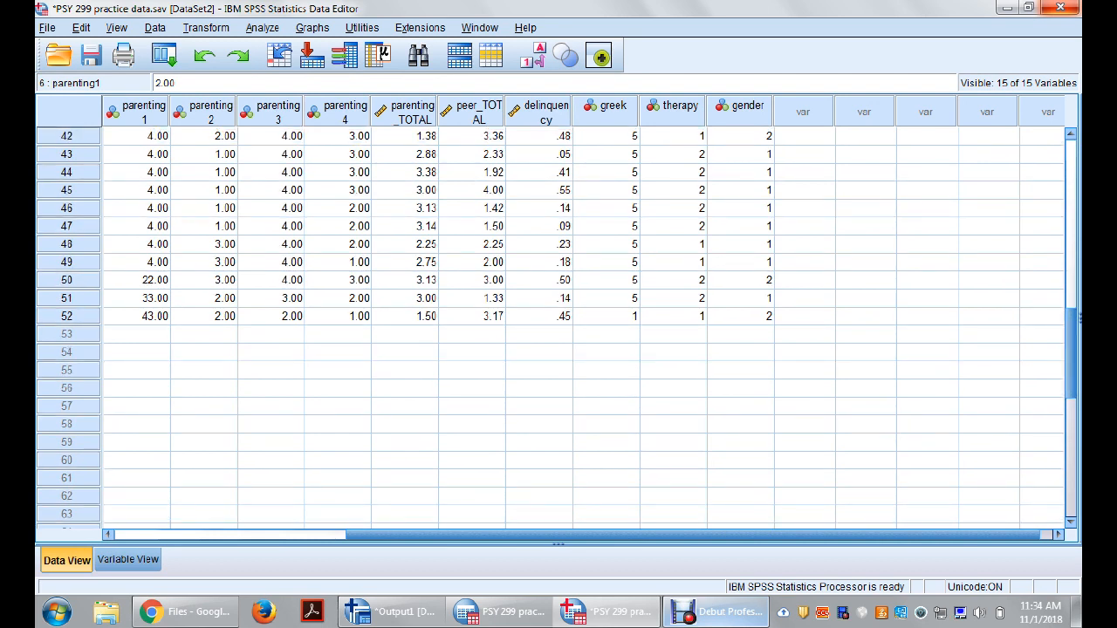
click(137, 280)
click(137, 298)
click(137, 317)
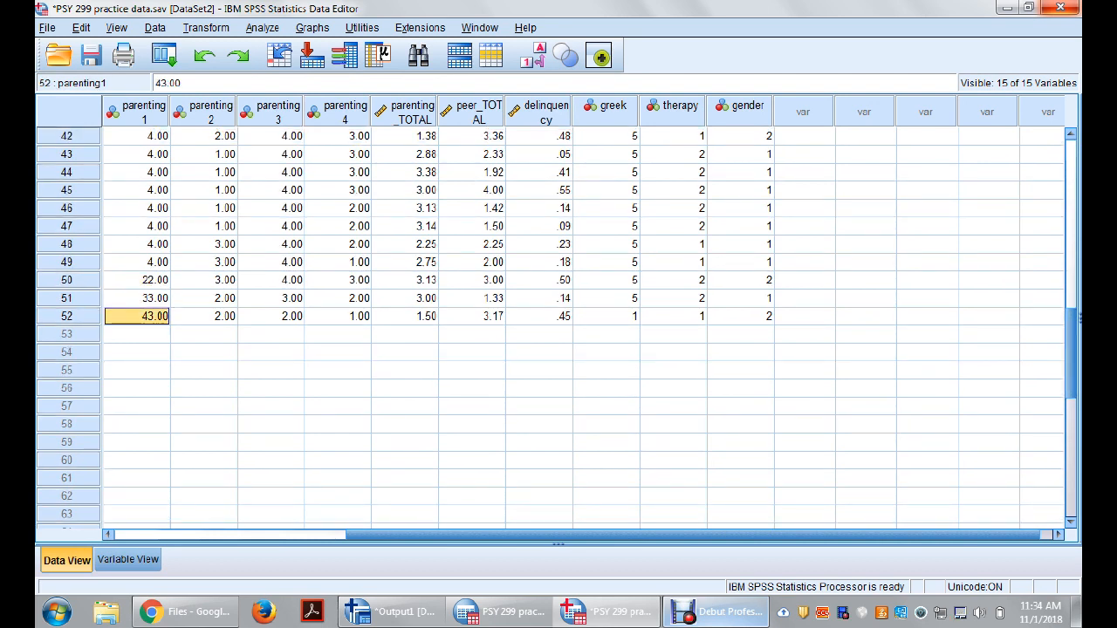
click(137, 298)
click(137, 280)
click(137, 298)
click(137, 317)
key(Up)
key(Up)
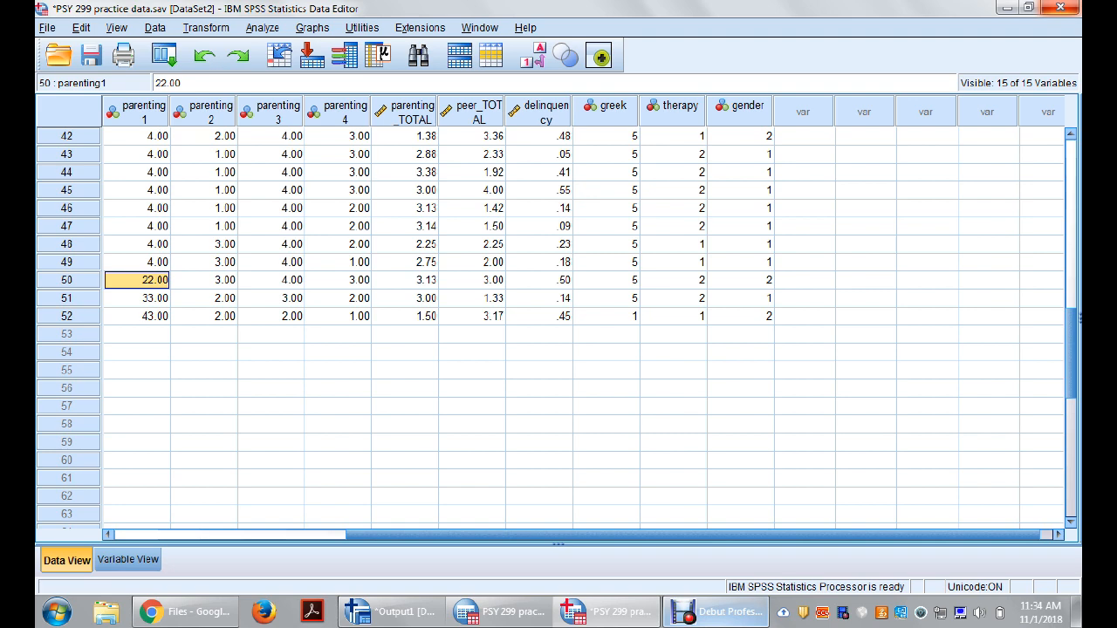
Step: Return to the variable definitions and go up through the variable names to id
key(ctrl+t)
click(138, 190)
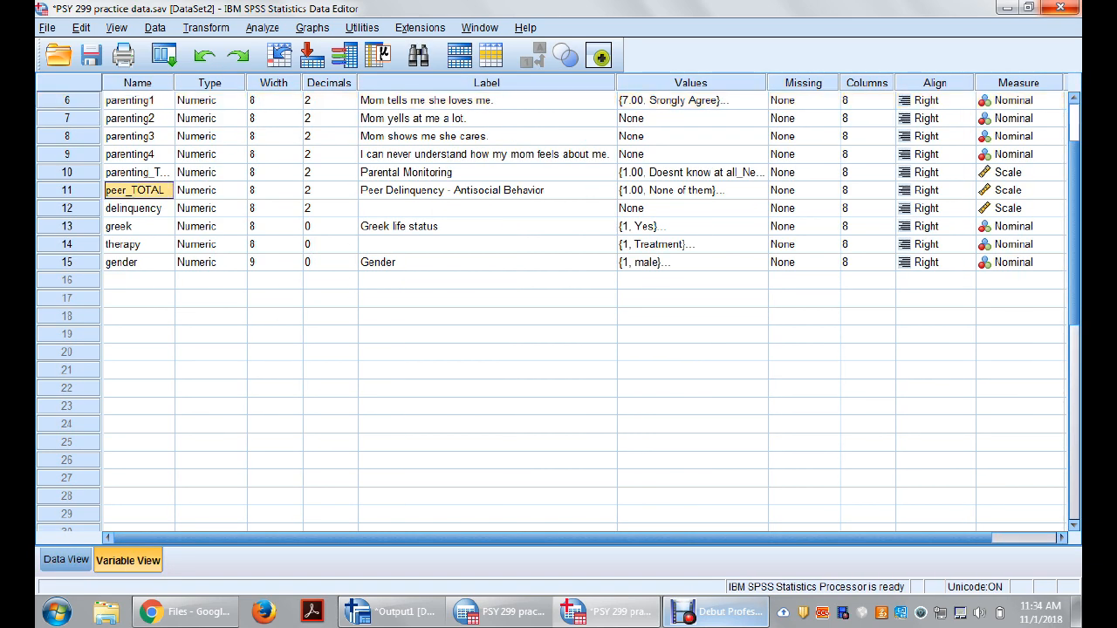
key(Up)
key(Up)
key(Up)
key(Up)
key(Up)
key(Up)
key(Up)
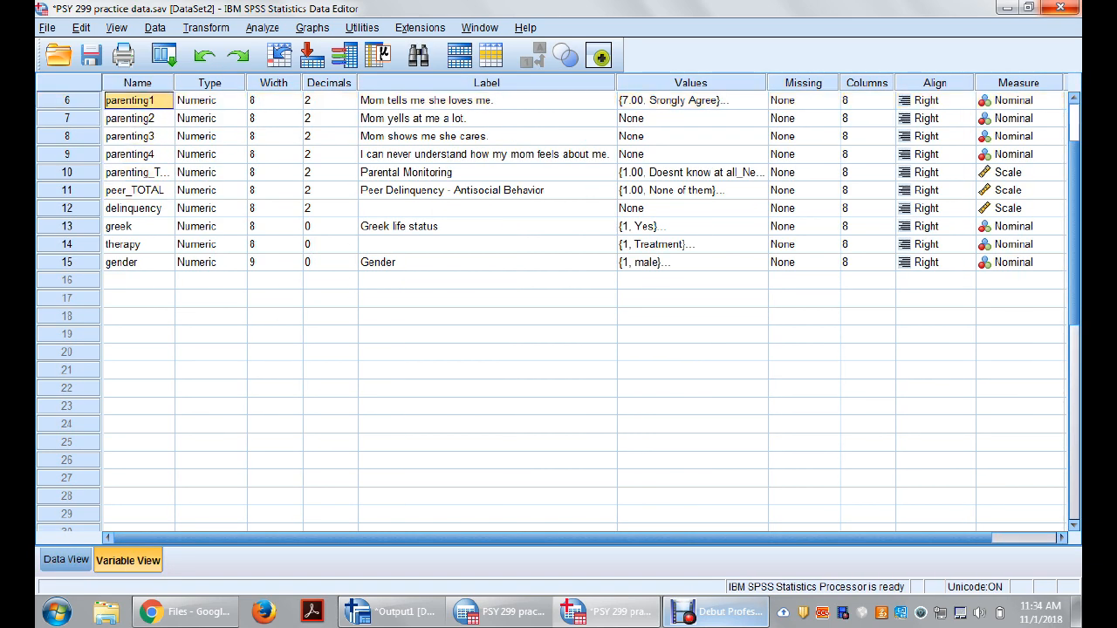
key(Up)
key(Up)
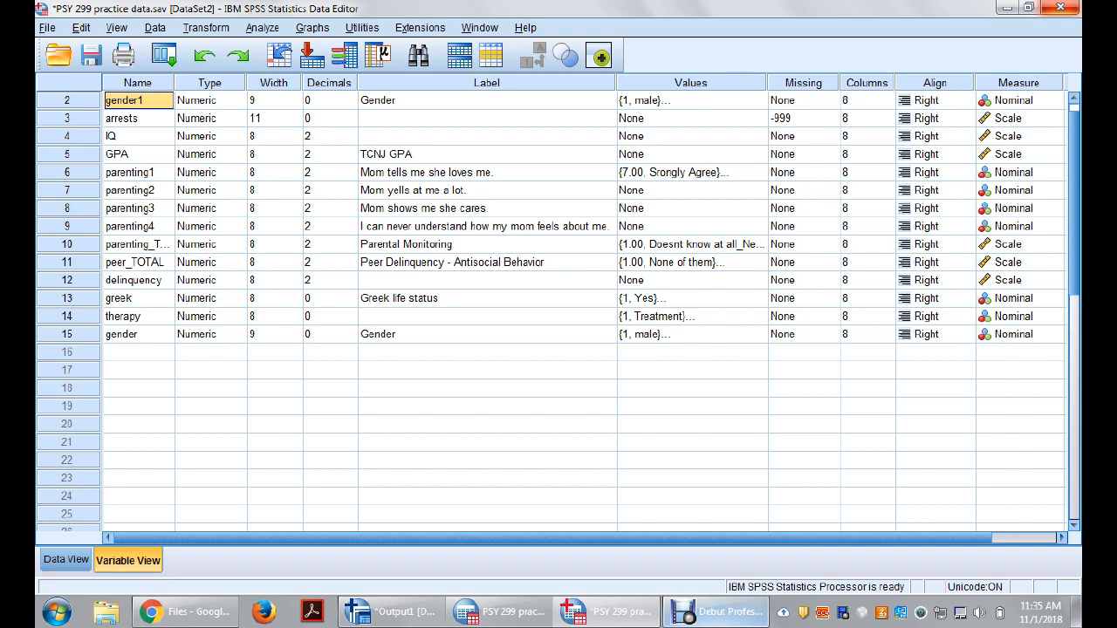
key(Up)
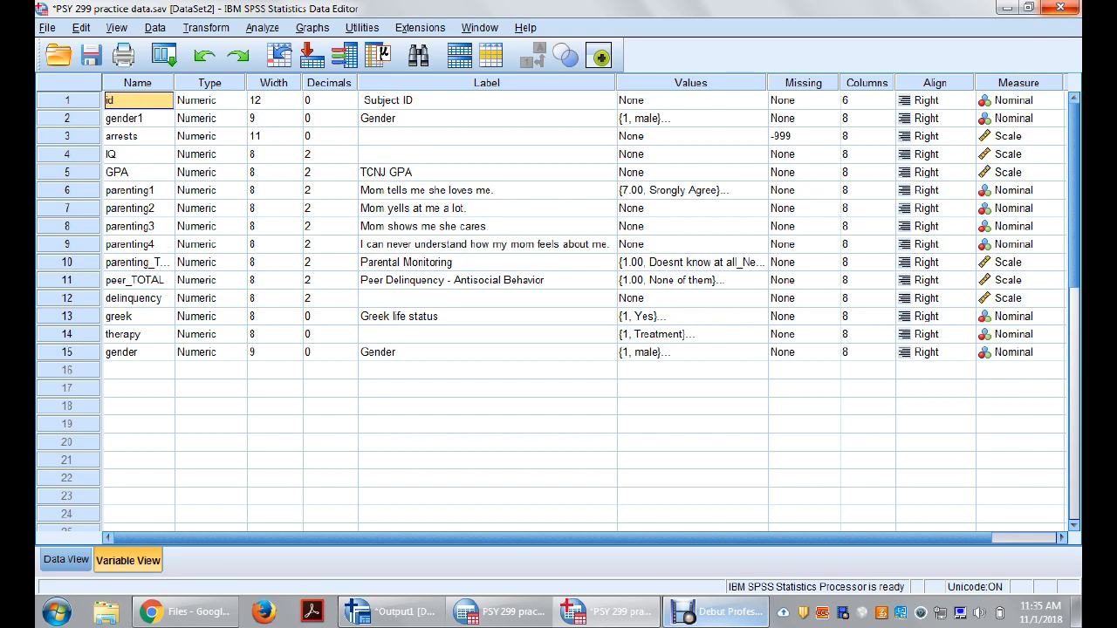
Step: Move the gender variable up from the end of the list to directly below gender1
click(67, 209)
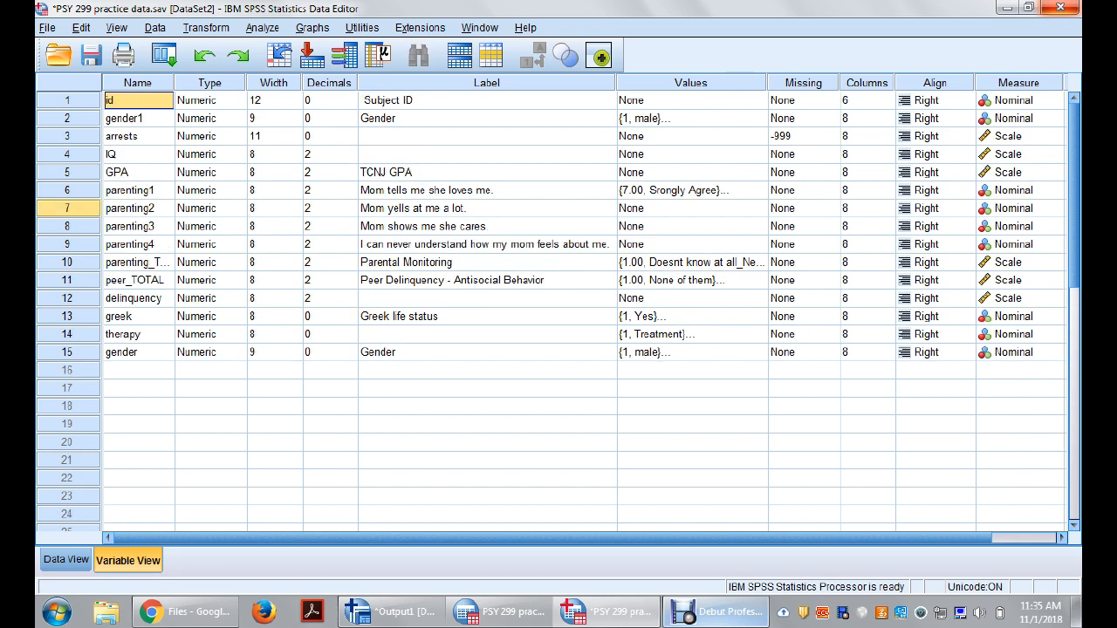
click(67, 353)
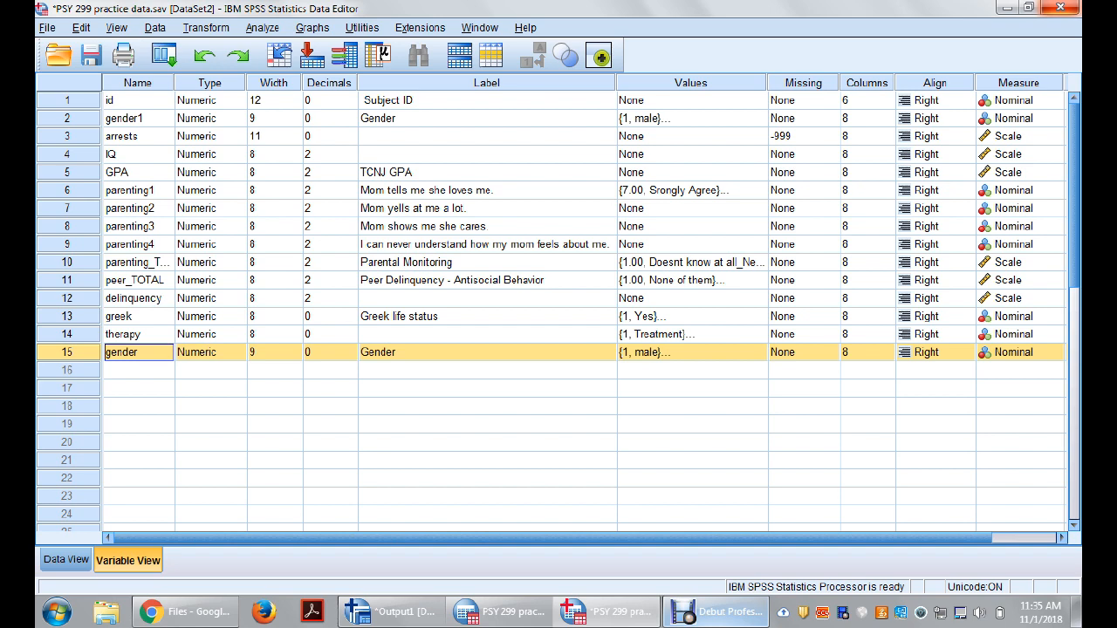
drag(68, 353, 68, 136)
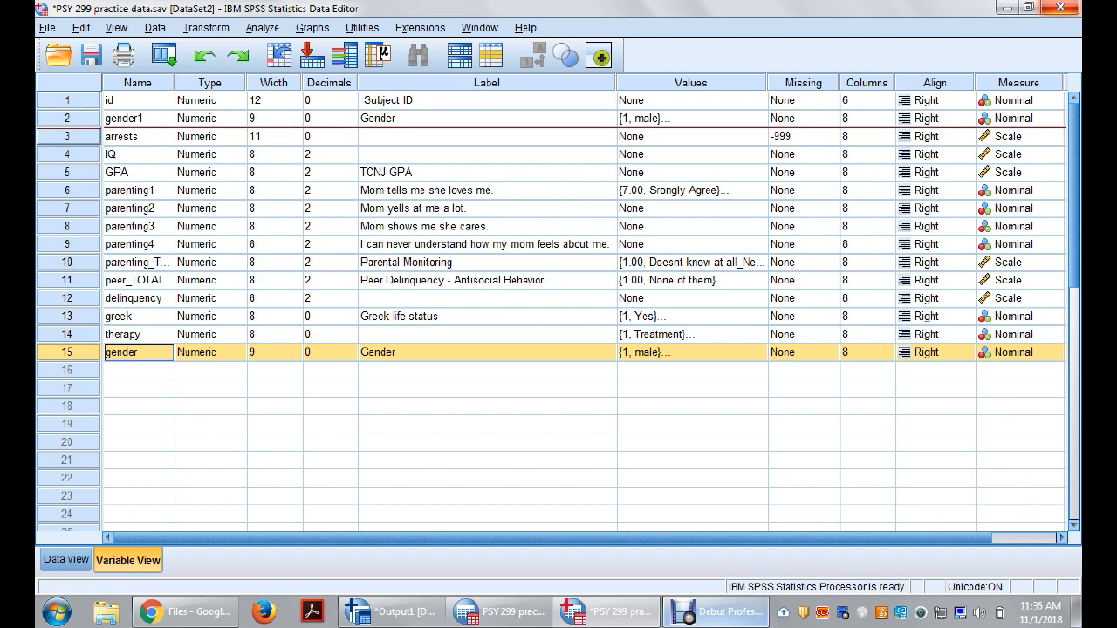
drag(68, 353, 68, 133)
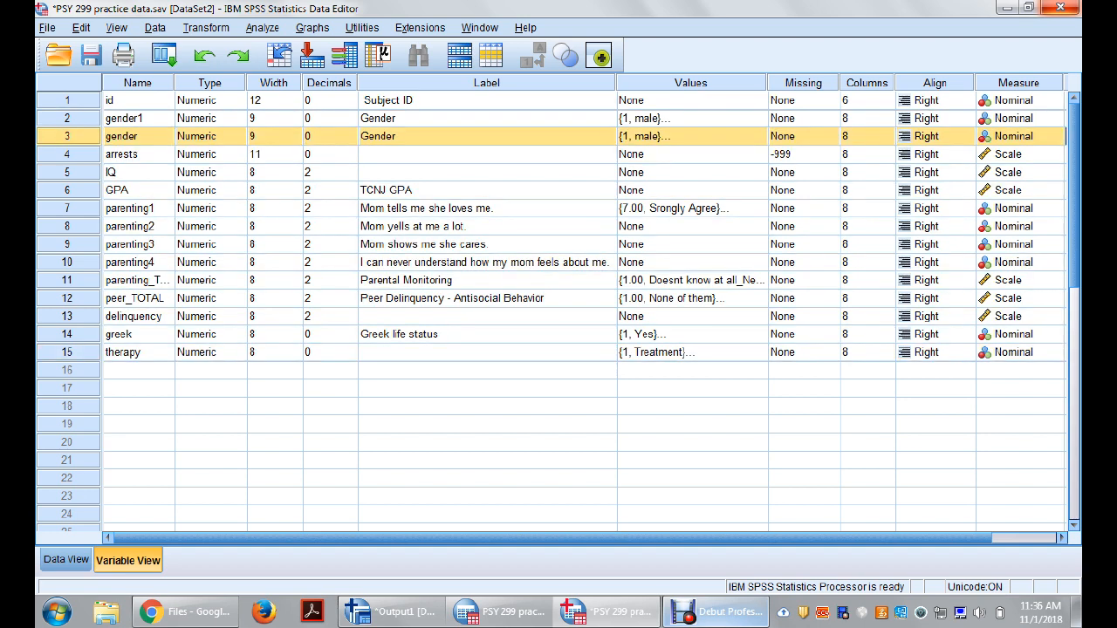
click(138, 190)
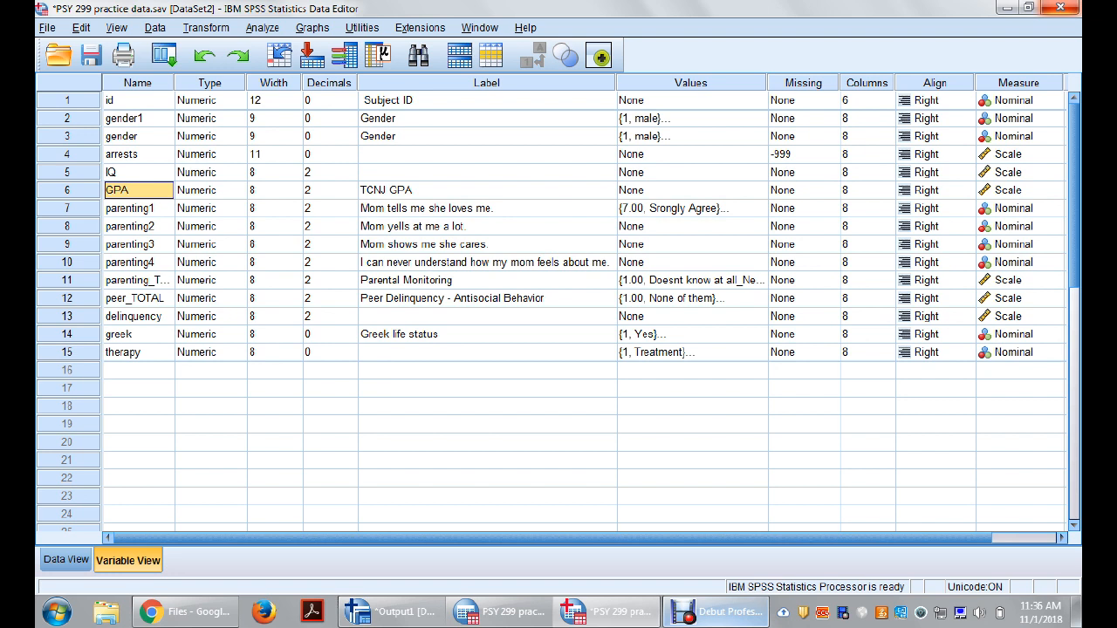
Step: Move the variables IQ, parenting3, greek and therapy together to directly above arrests
click(67, 173)
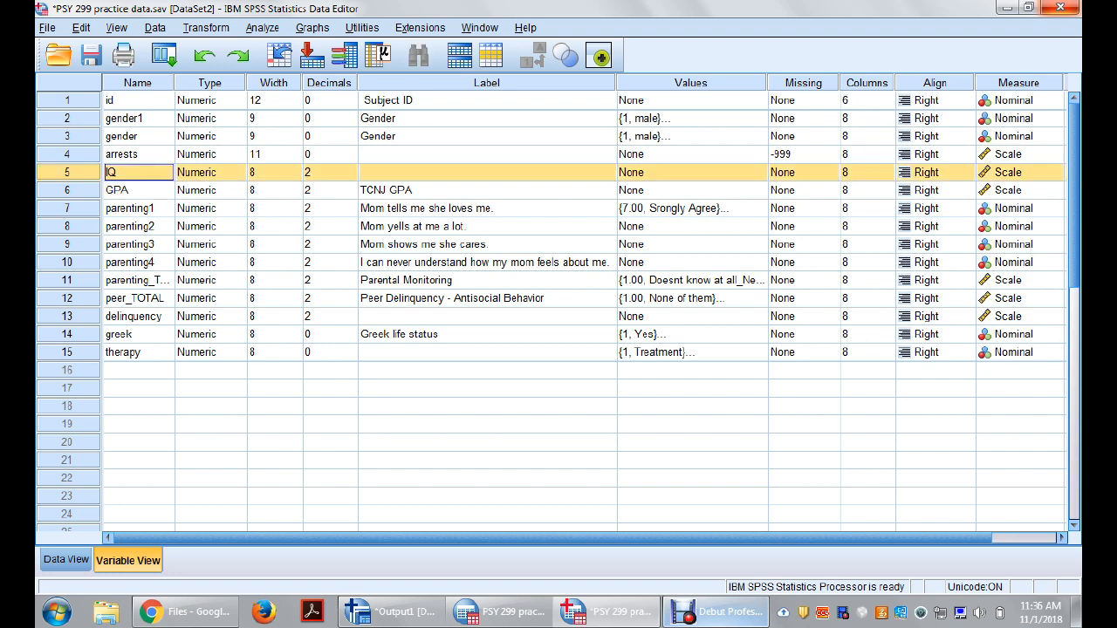
ctrl+click(68, 244)
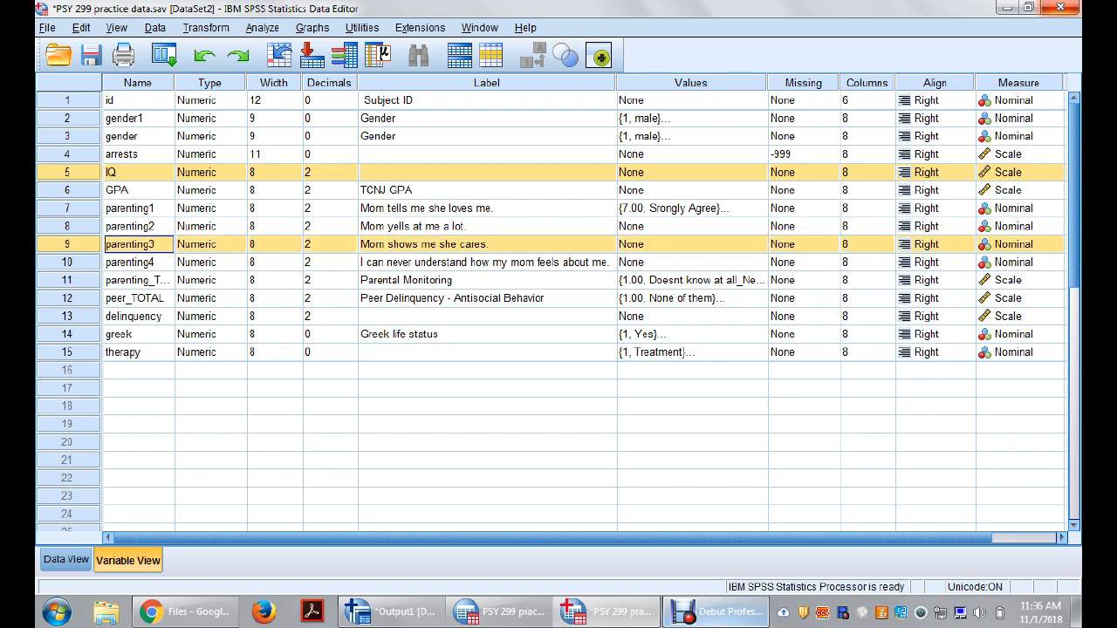
ctrl+click(67, 335)
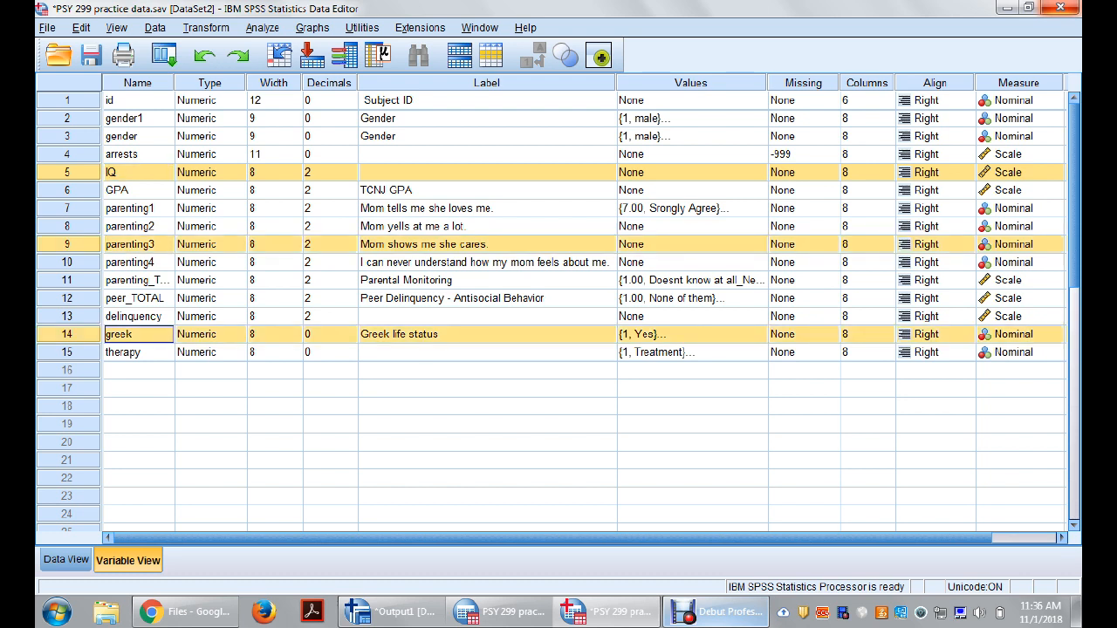
ctrl+click(67, 353)
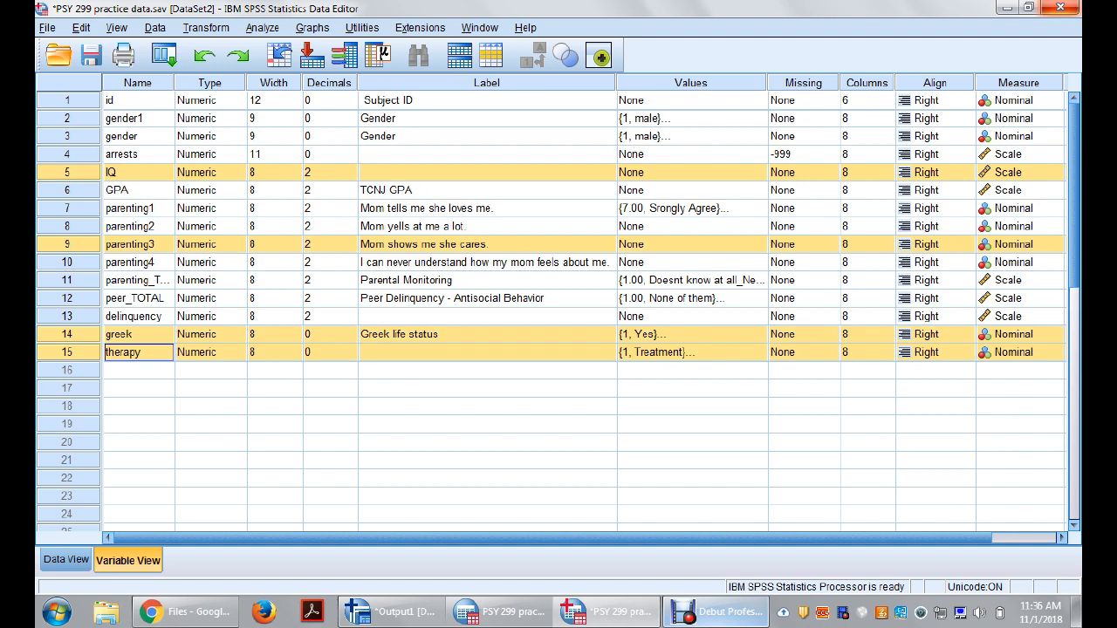
drag(69, 172, 69, 147)
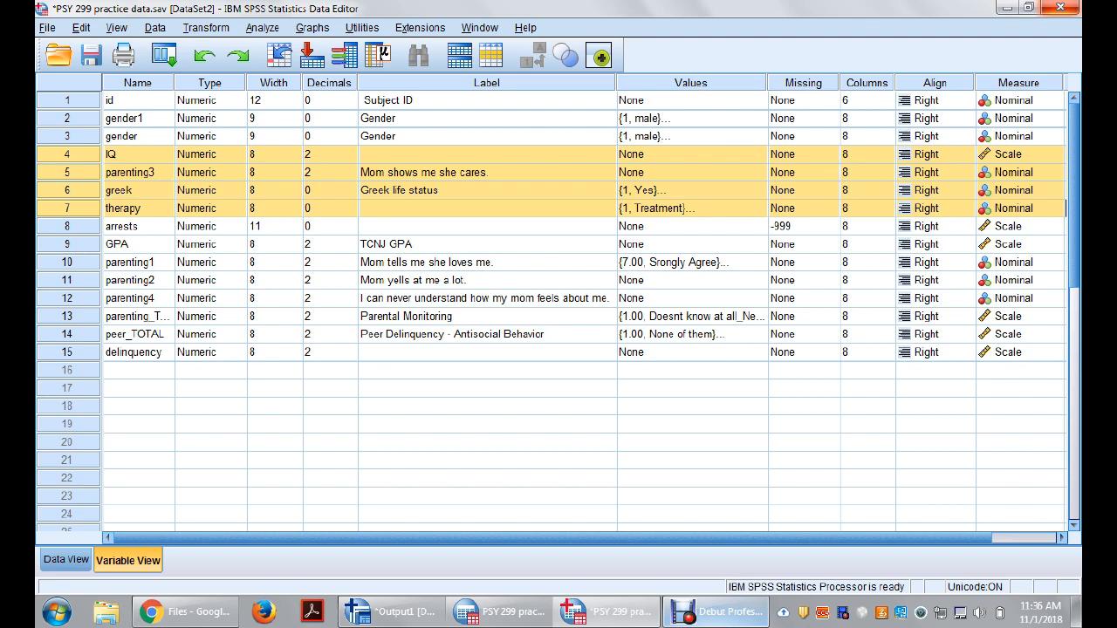
click(202, 209)
Step: Select the whole block of variables from greek through delinquency, and clear the selection
click(68, 190)
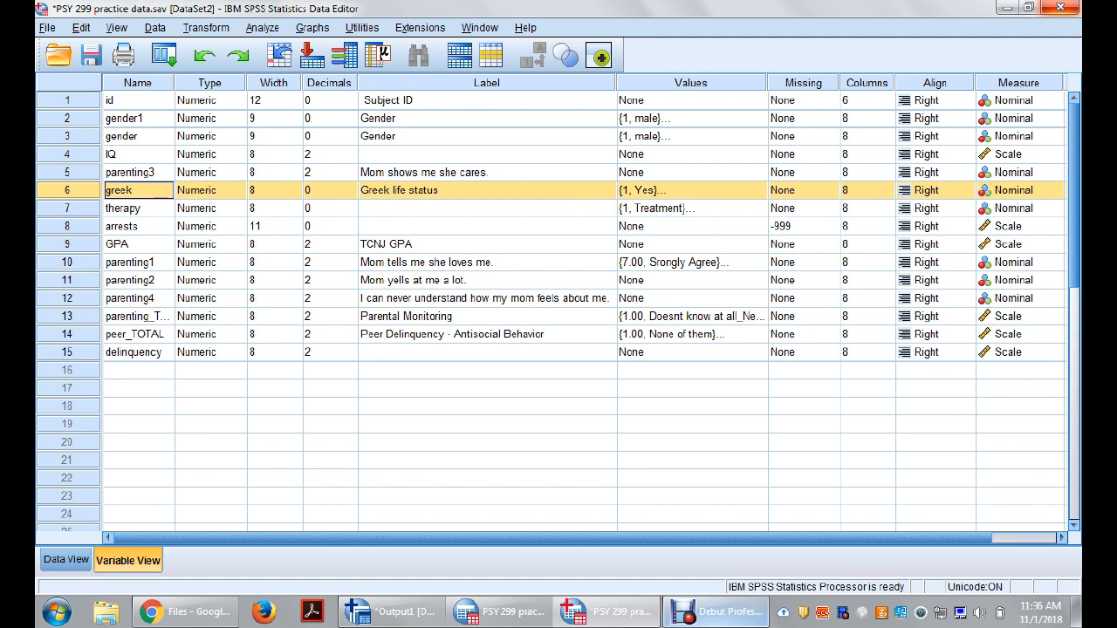
shift+click(68, 353)
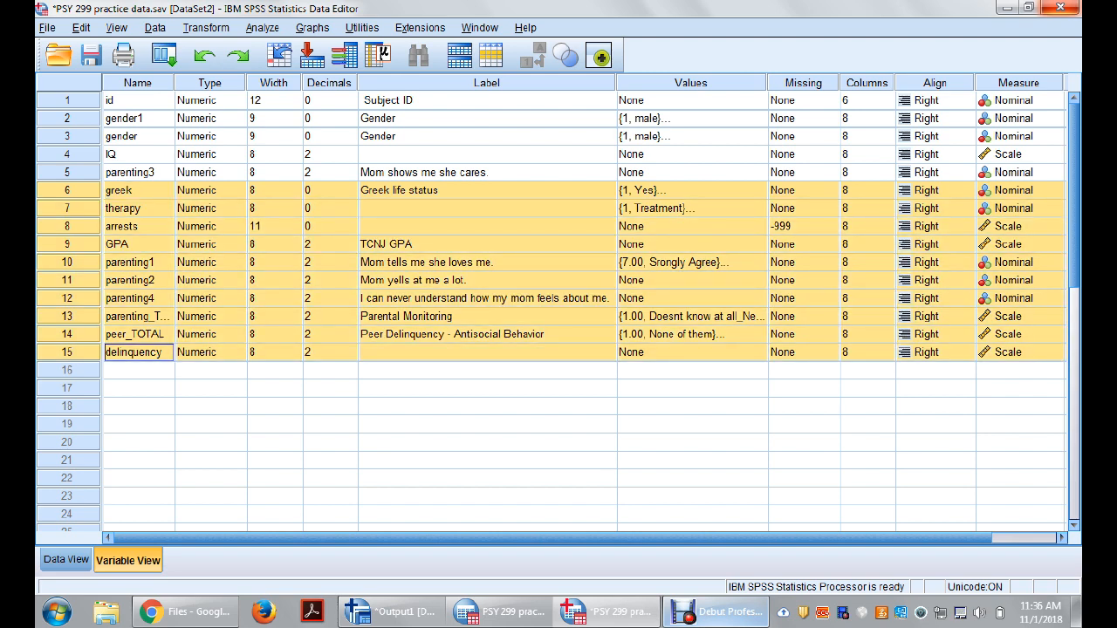
click(487, 298)
click(138, 208)
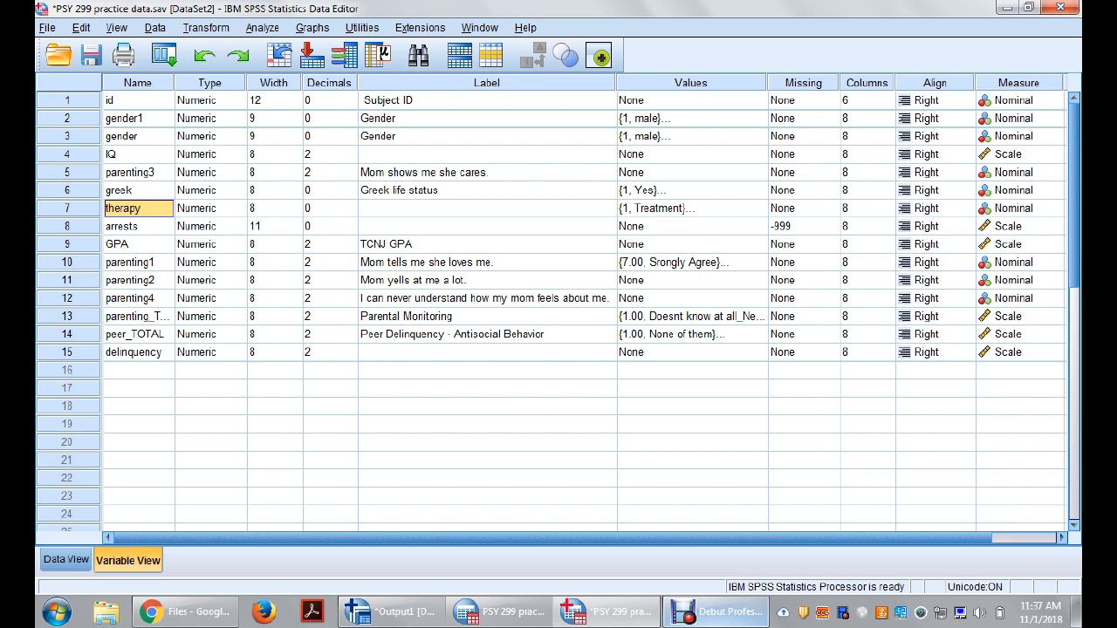
Step: Check each of parenting1's value labels from 7.00 to 13.00, and leave them without changes
click(691, 263)
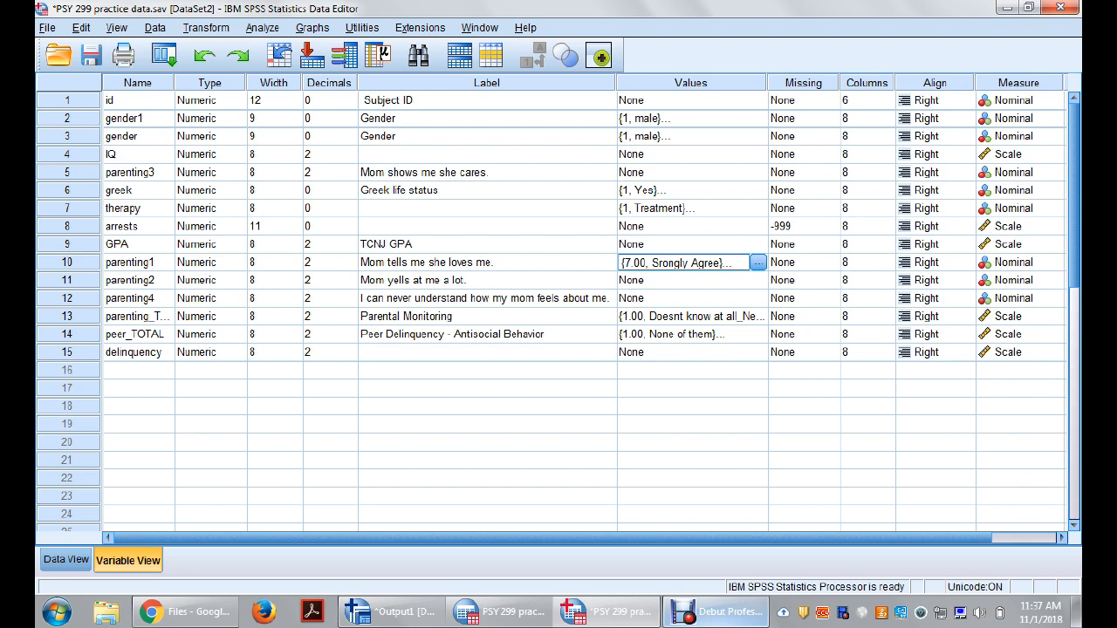
click(757, 262)
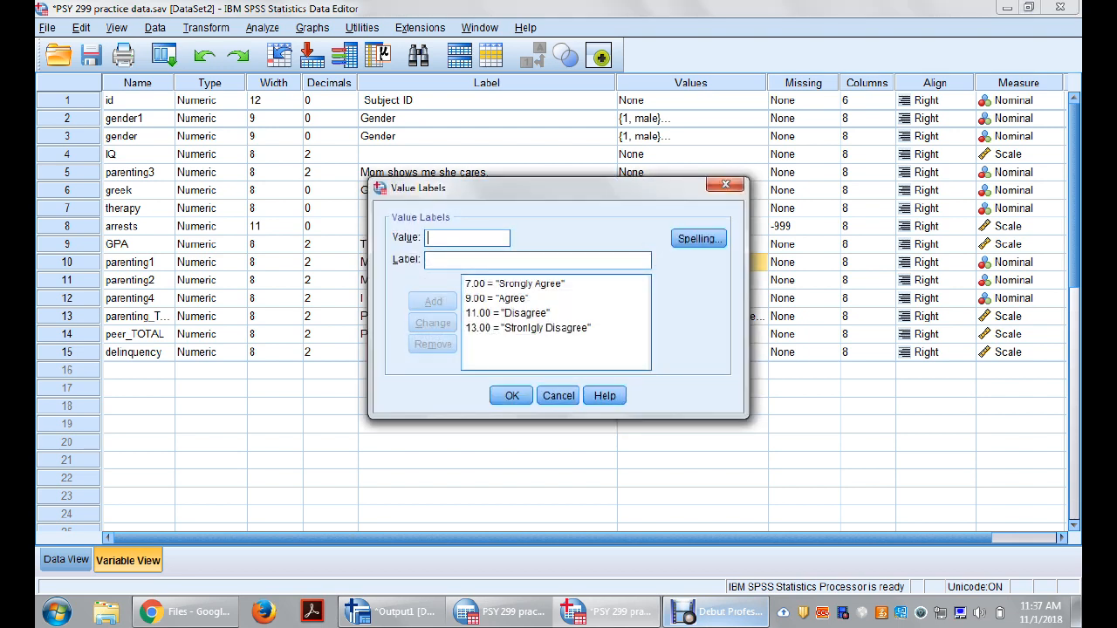
click(515, 284)
click(512, 298)
click(511, 313)
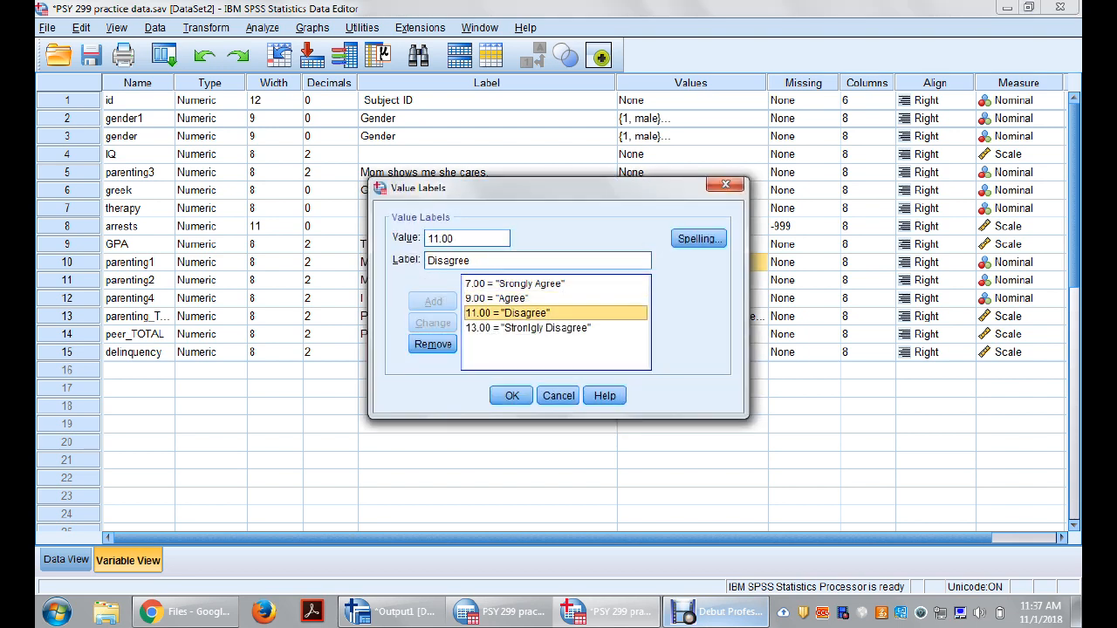
click(515, 328)
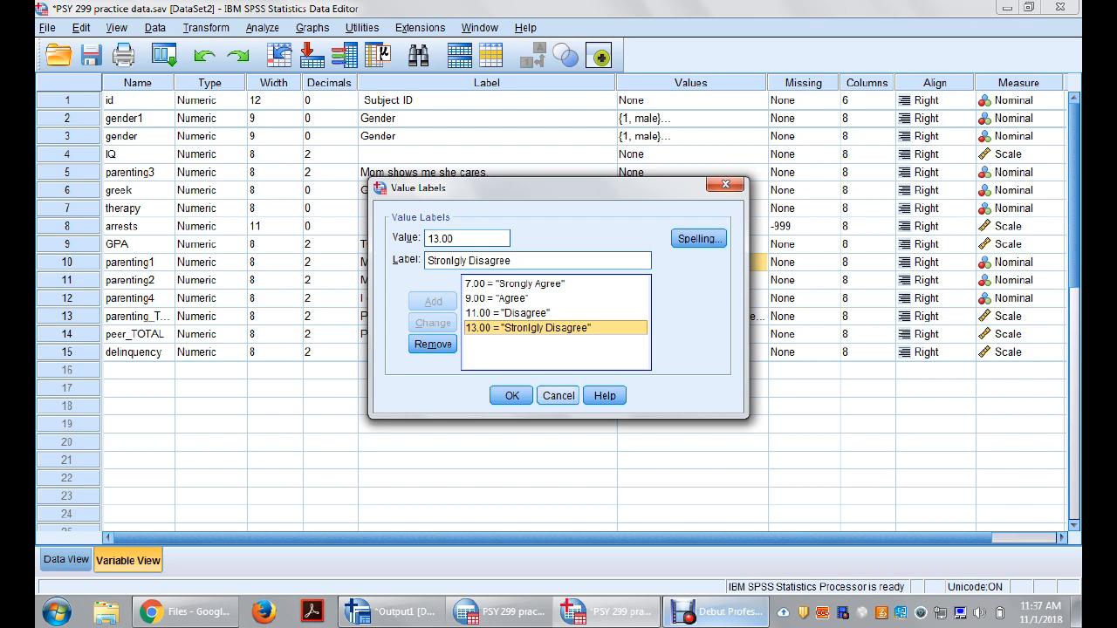
click(558, 396)
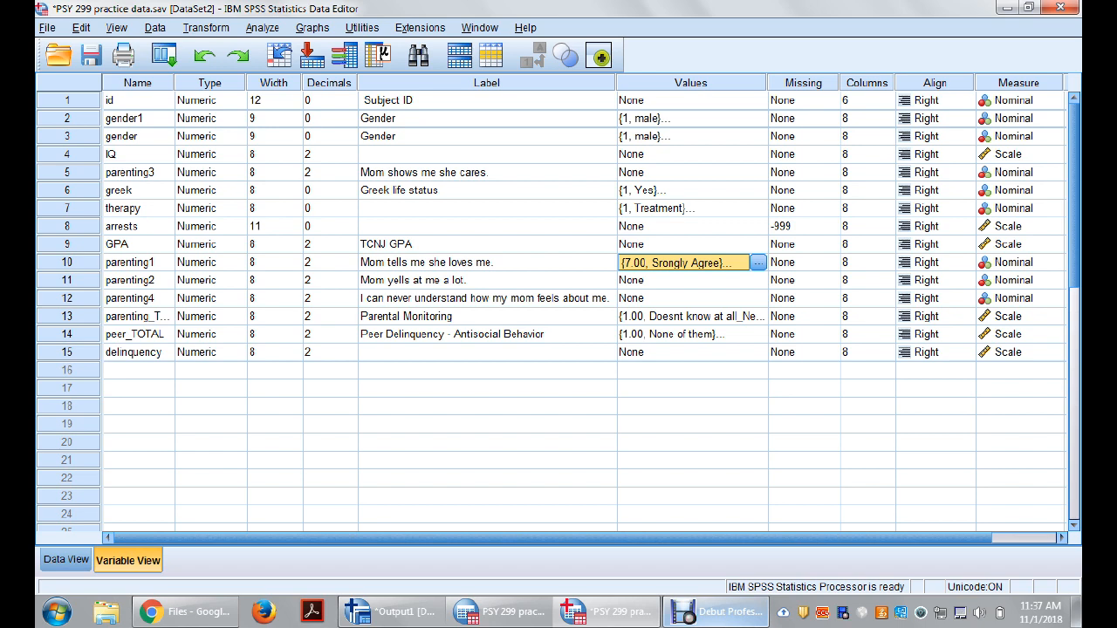
Step: Insert a new variable directly above parenting1
click(67, 263)
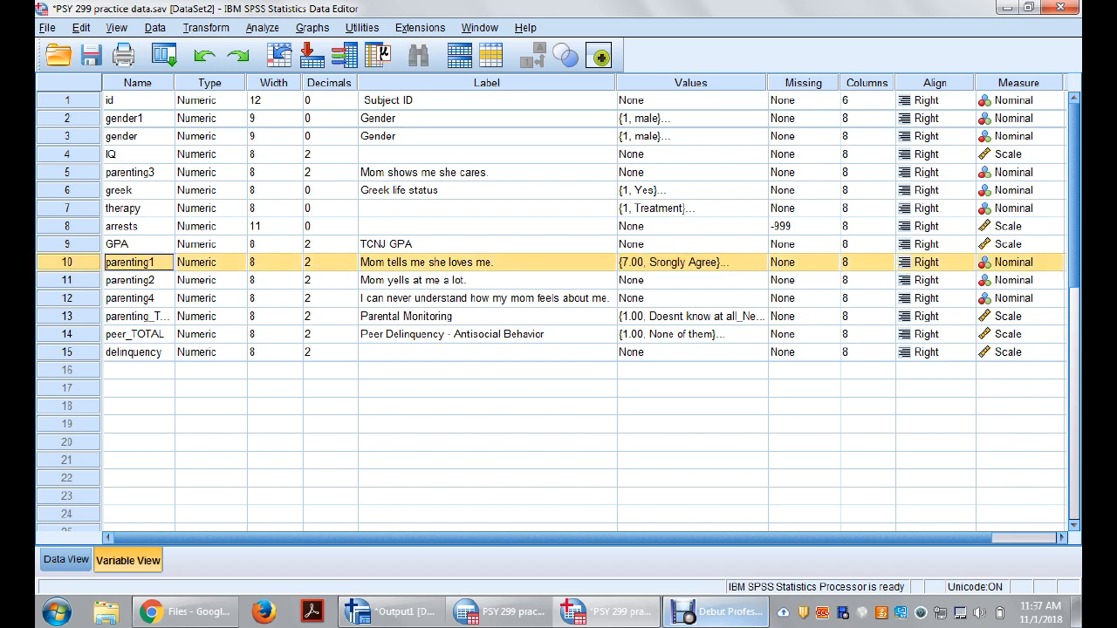
right_click(82, 266)
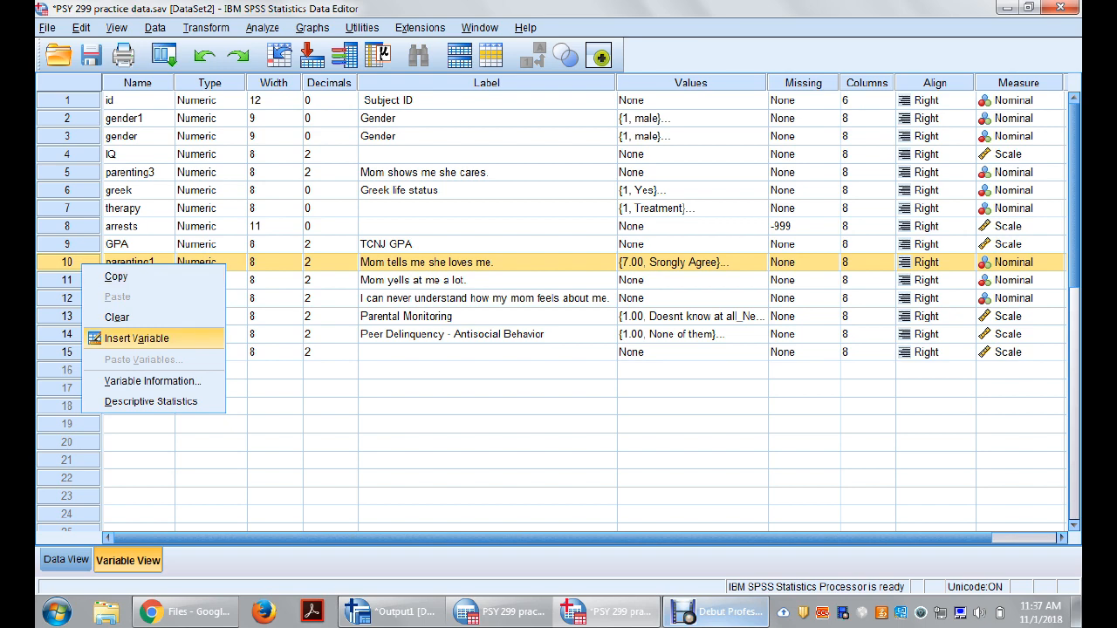
click(136, 338)
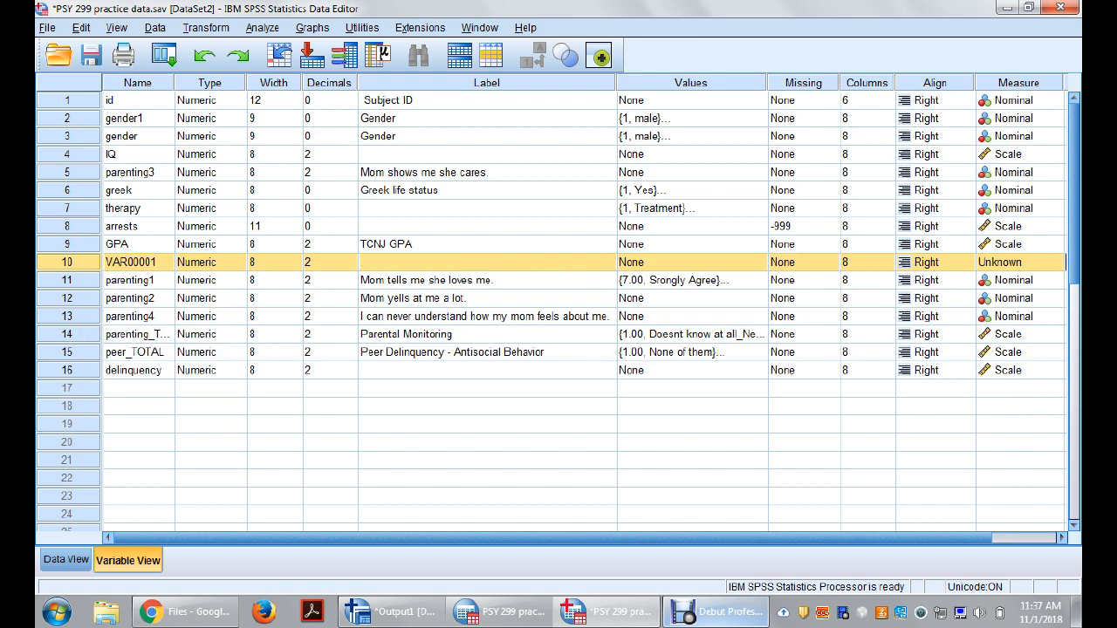
Step: Rename the newly inserted variable parenting1_RE
double_click(134, 263)
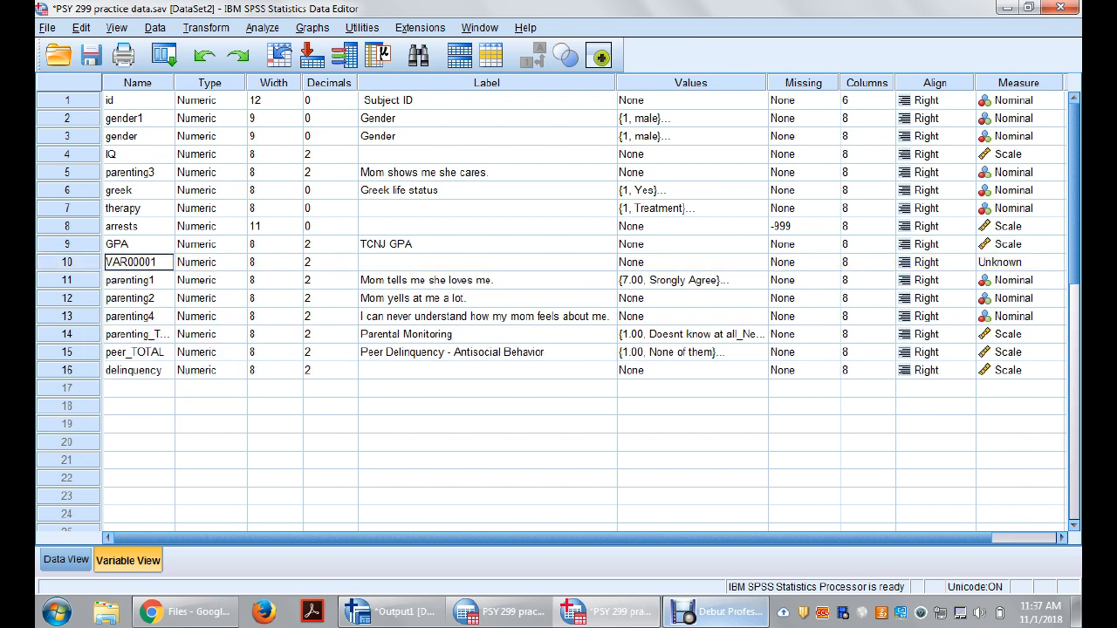
text(Pa)
key(BackSpace)
key(Delete)
key(Delete)
key(Delete)
key(Delete)
key(BackSpace)
key(BackSpace)
key(BackSpace)
key(BackSpace)
key(BackSpace)
text(parenting1_RE)
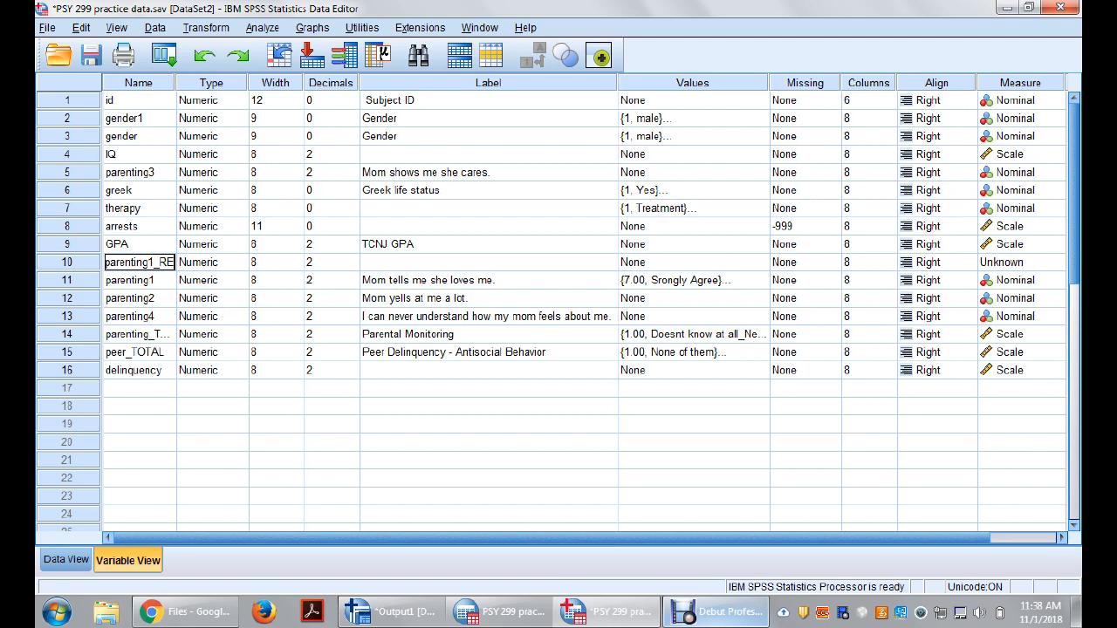
Step: Copy parenting1's variable label "Mom tells me she loves me." to parenting1_RE
key(Tab)
key(Tab)
key(Tab)
key(Tab)
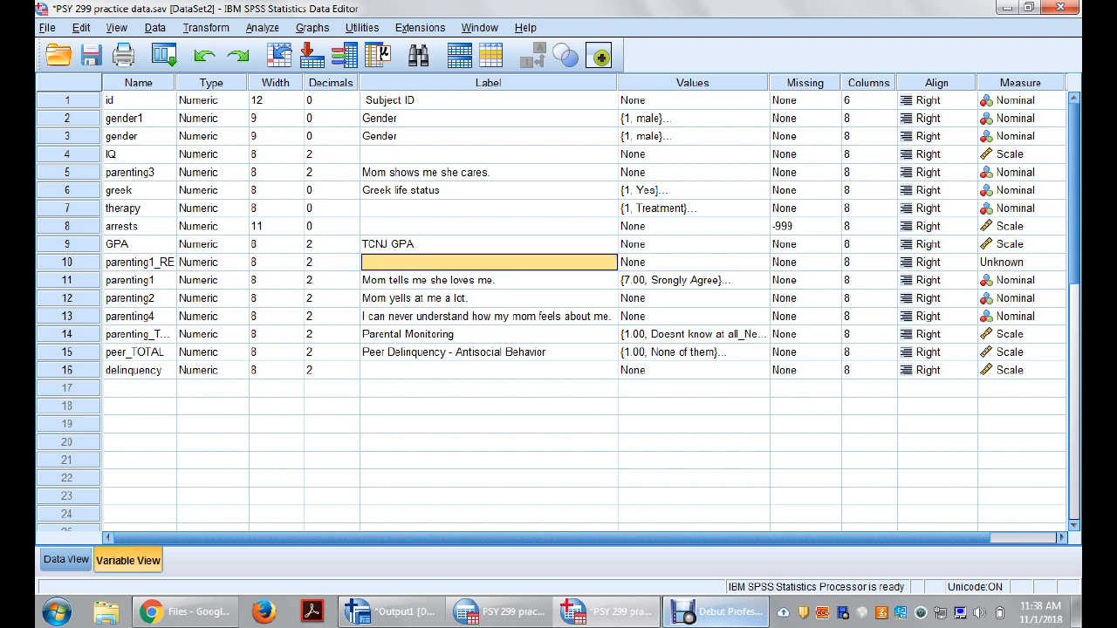
key(Down)
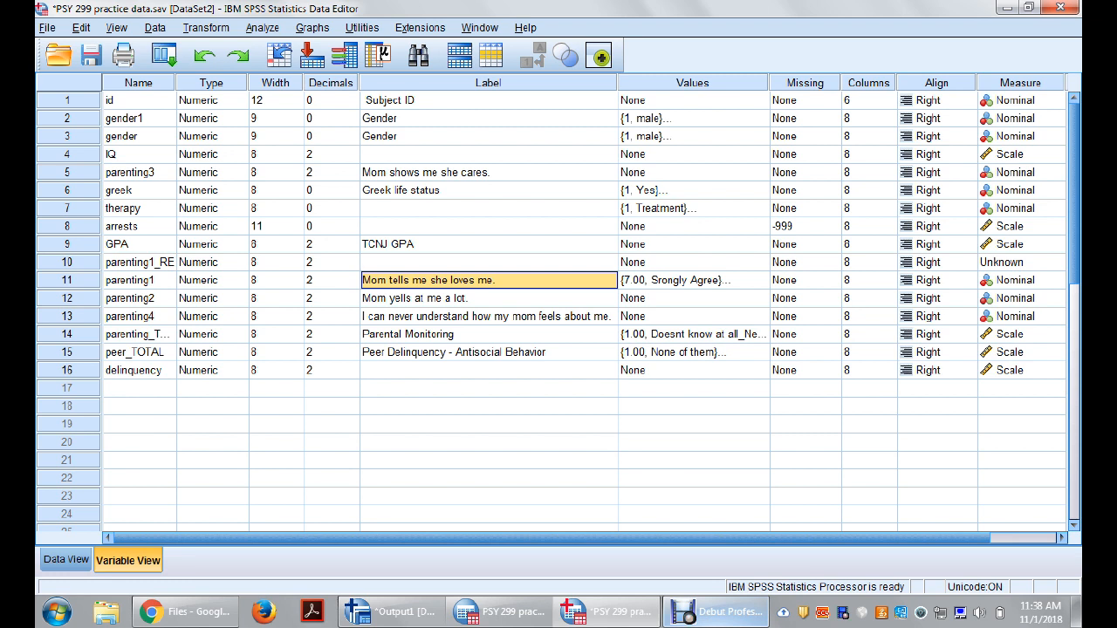
click(489, 263)
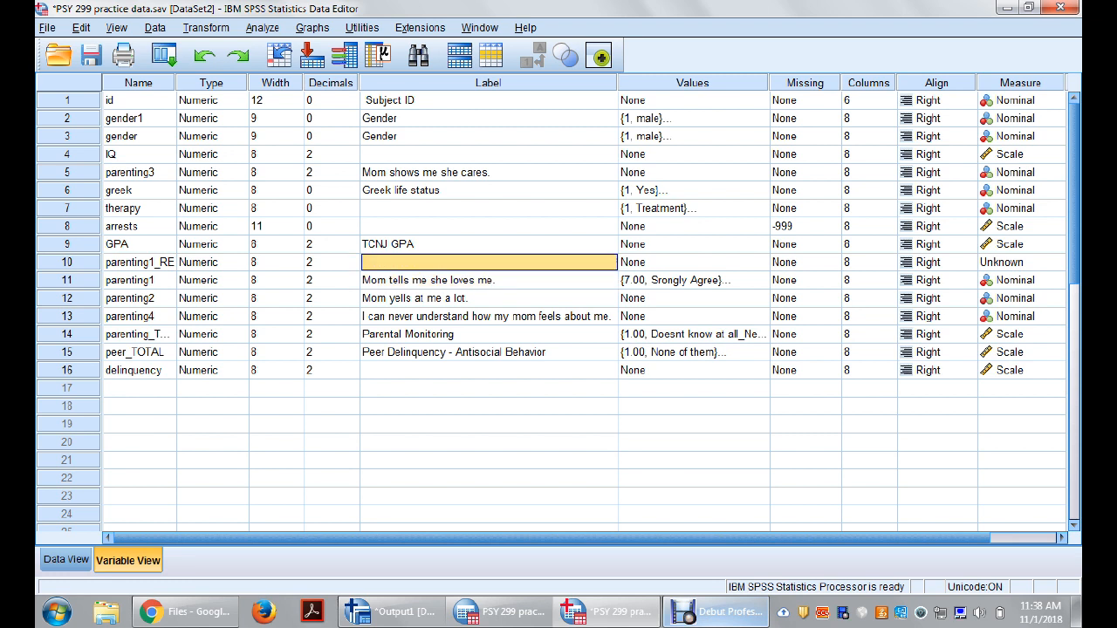
click(489, 281)
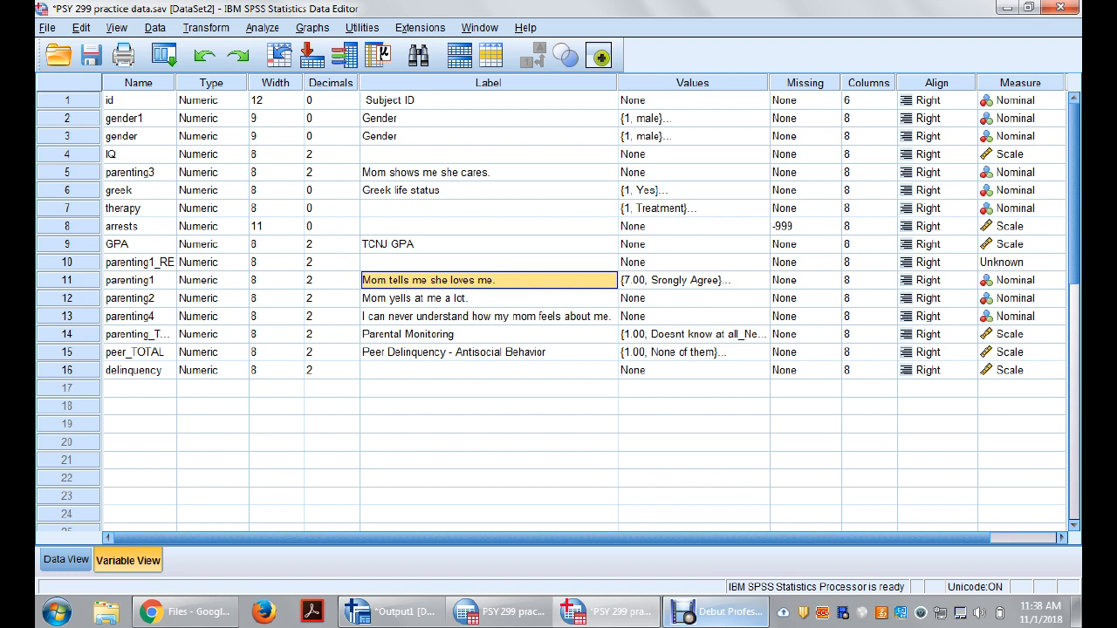
right_click(474, 284)
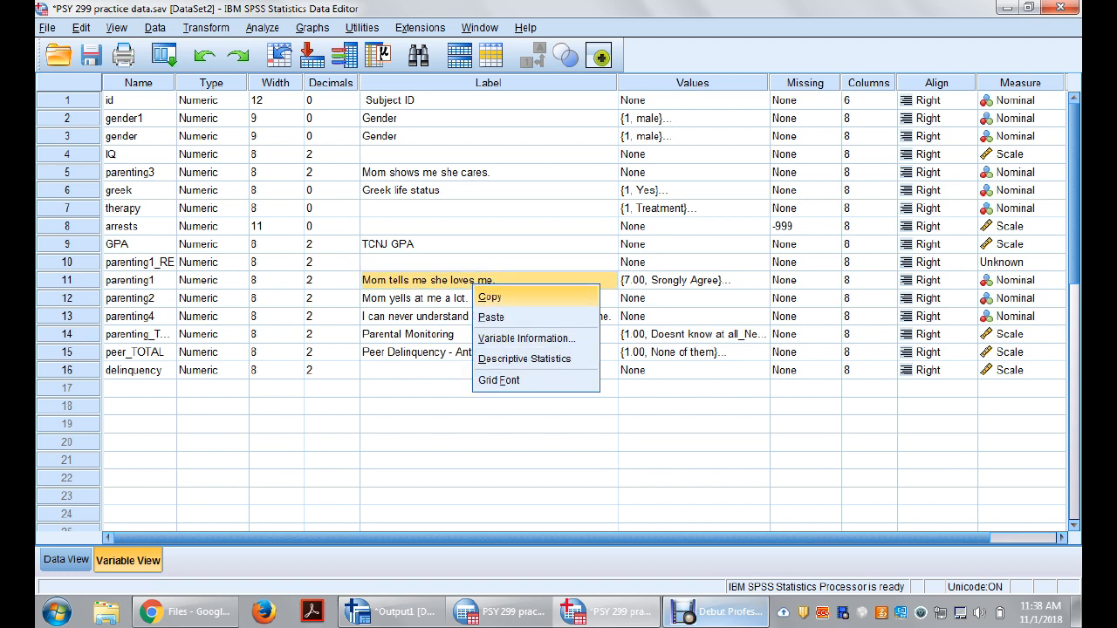
click(490, 297)
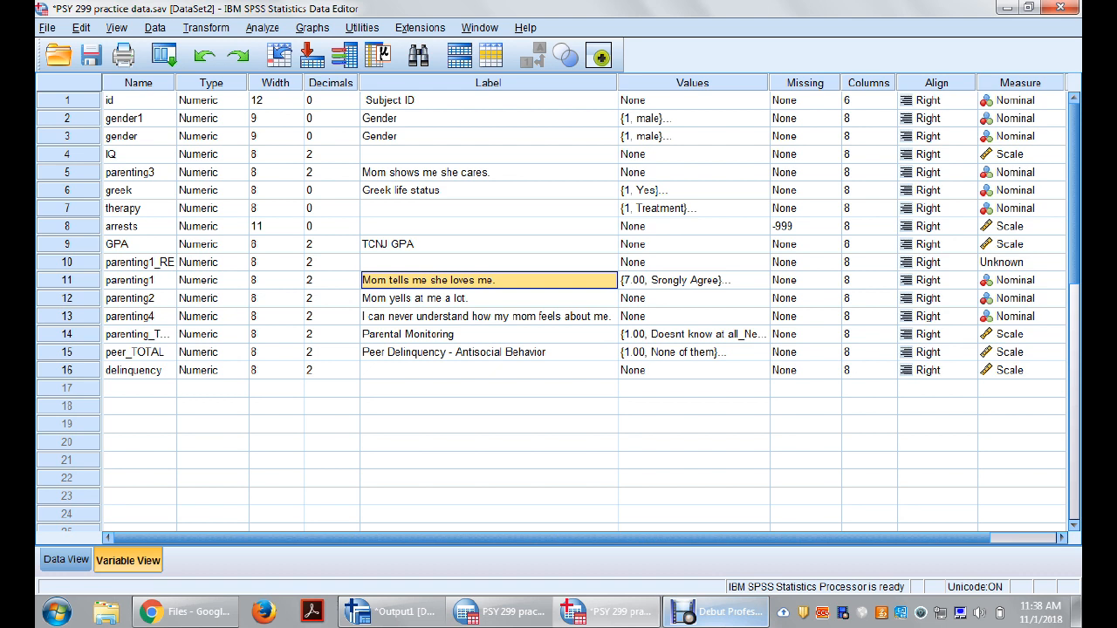
click(476, 263)
key(ctrl+v)
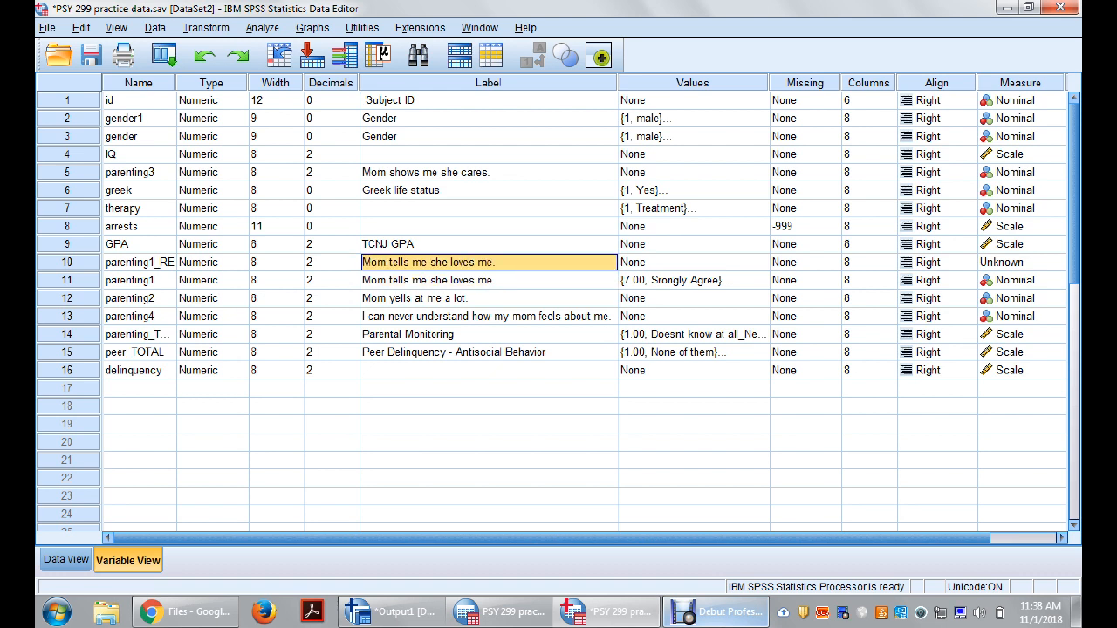
right_click(449, 259)
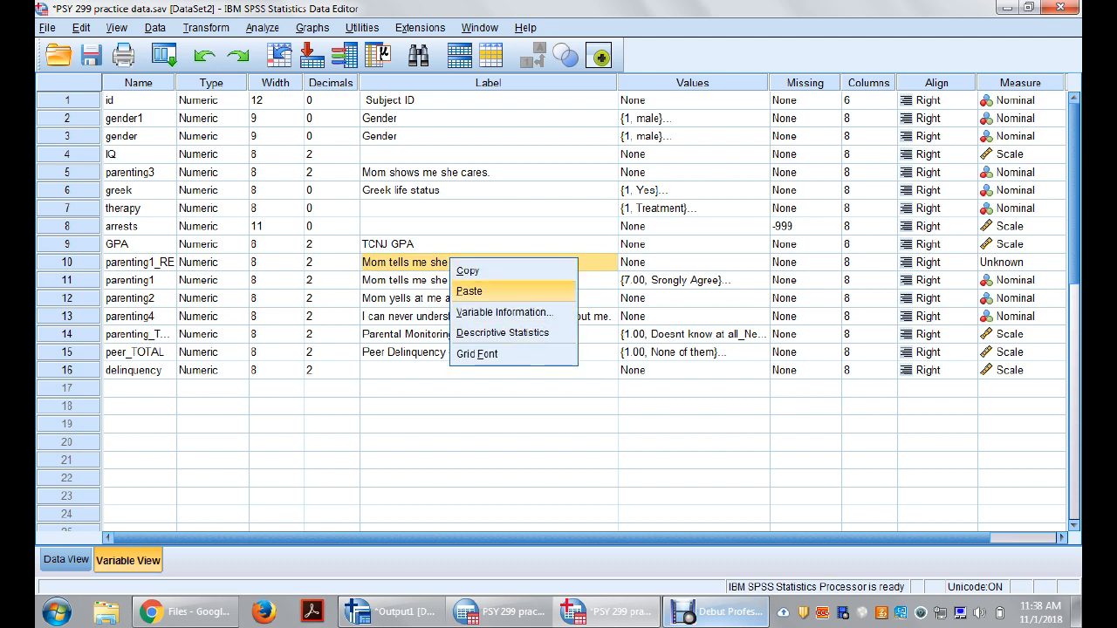
click(428, 280)
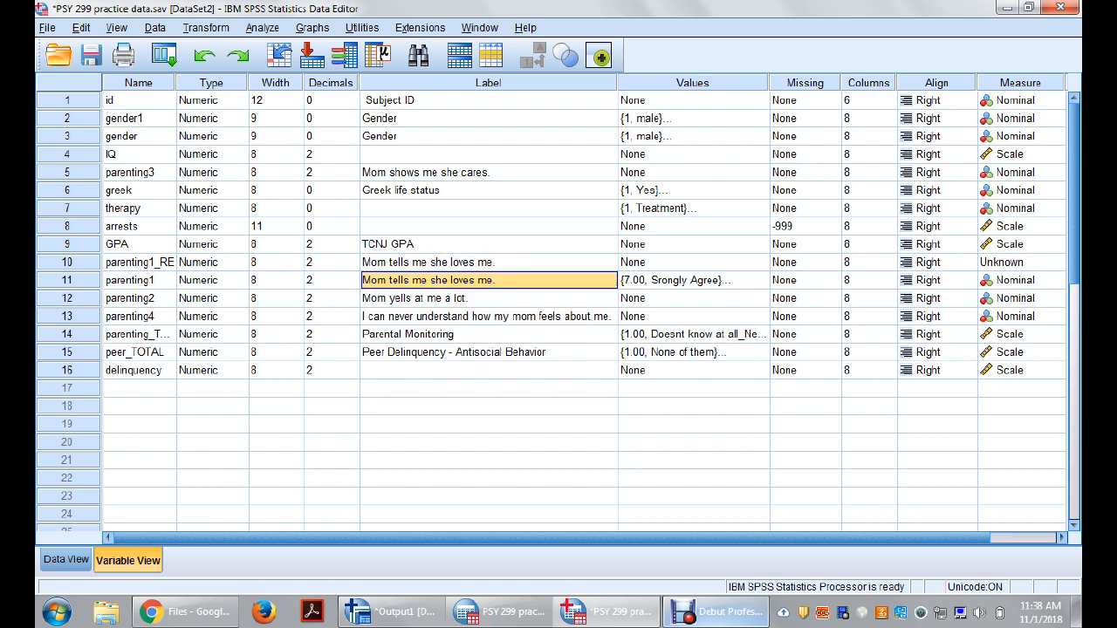
Step: Copy parenting1's set of value labels to parenting1_RE
drag(138, 245, 138, 298)
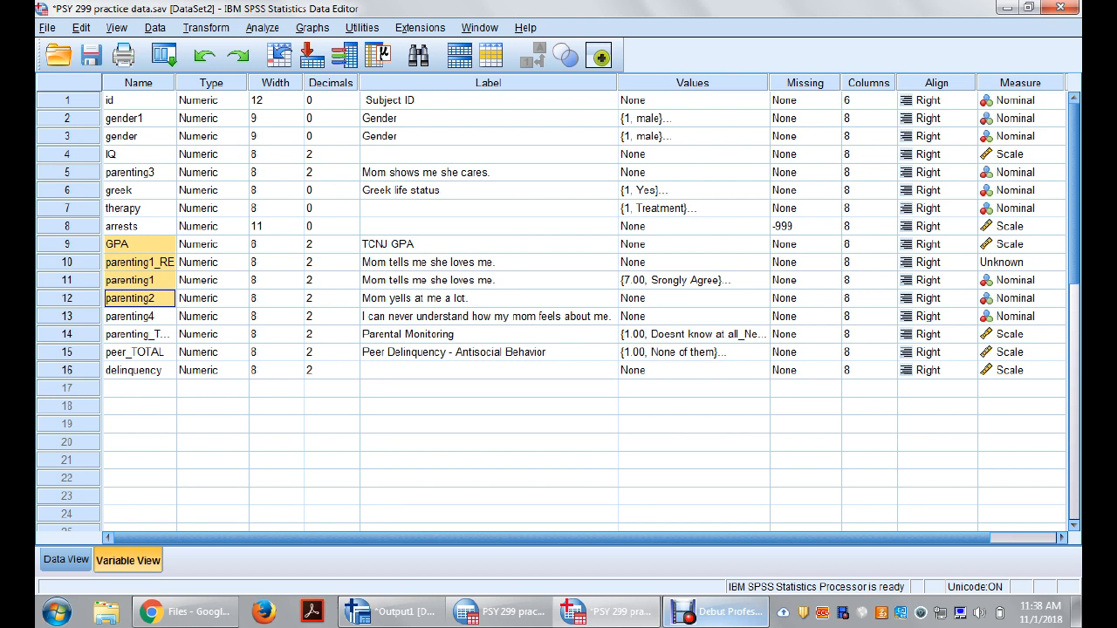
click(489, 263)
click(685, 262)
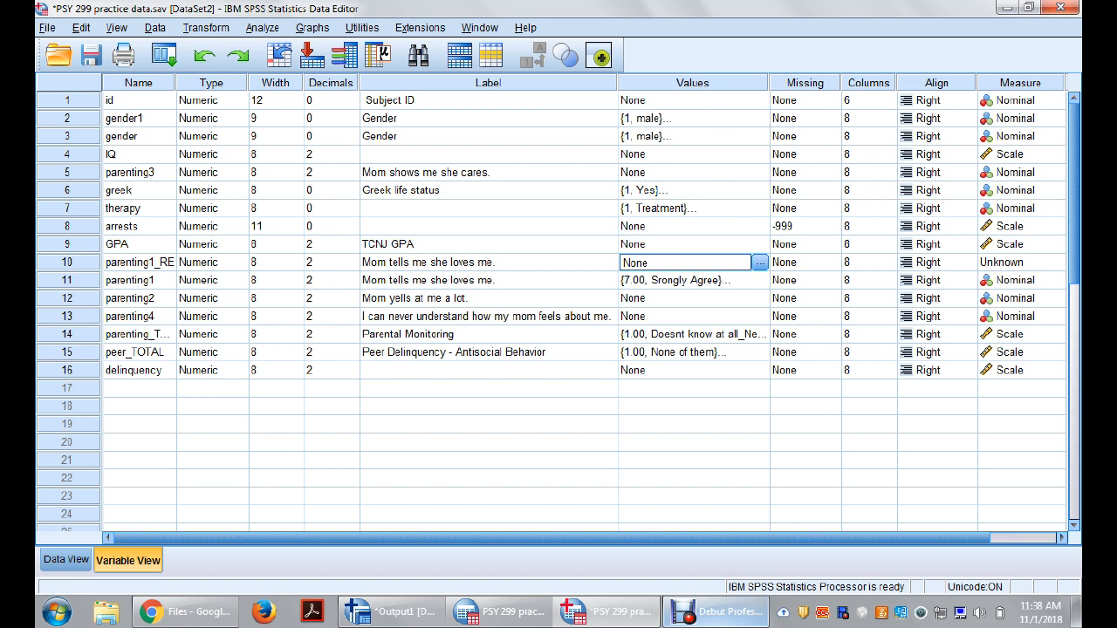
click(489, 280)
click(140, 280)
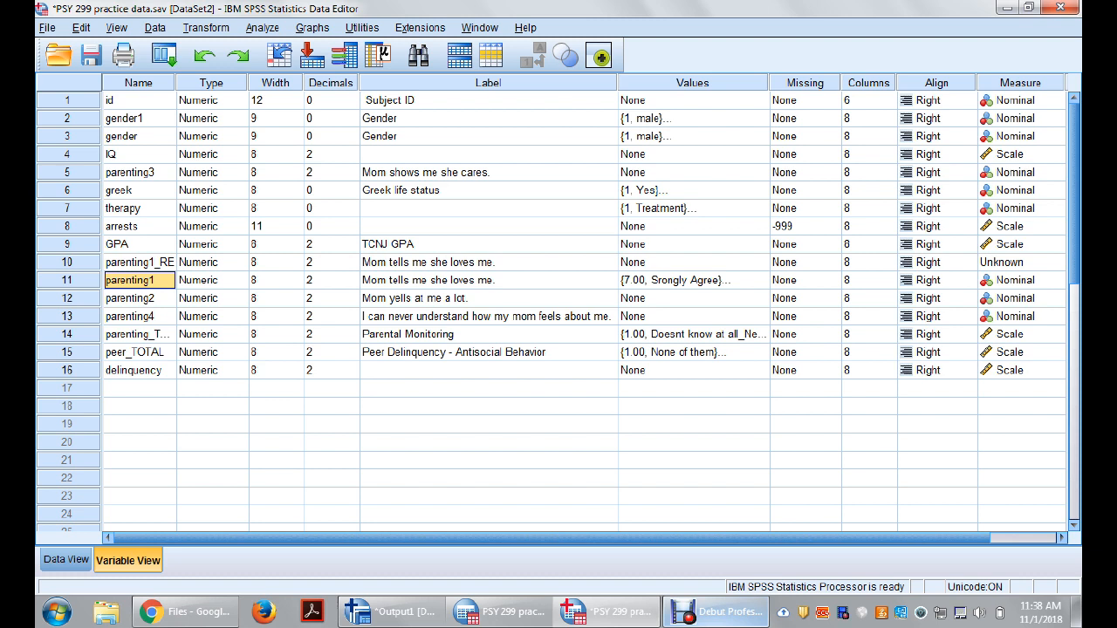
click(686, 281)
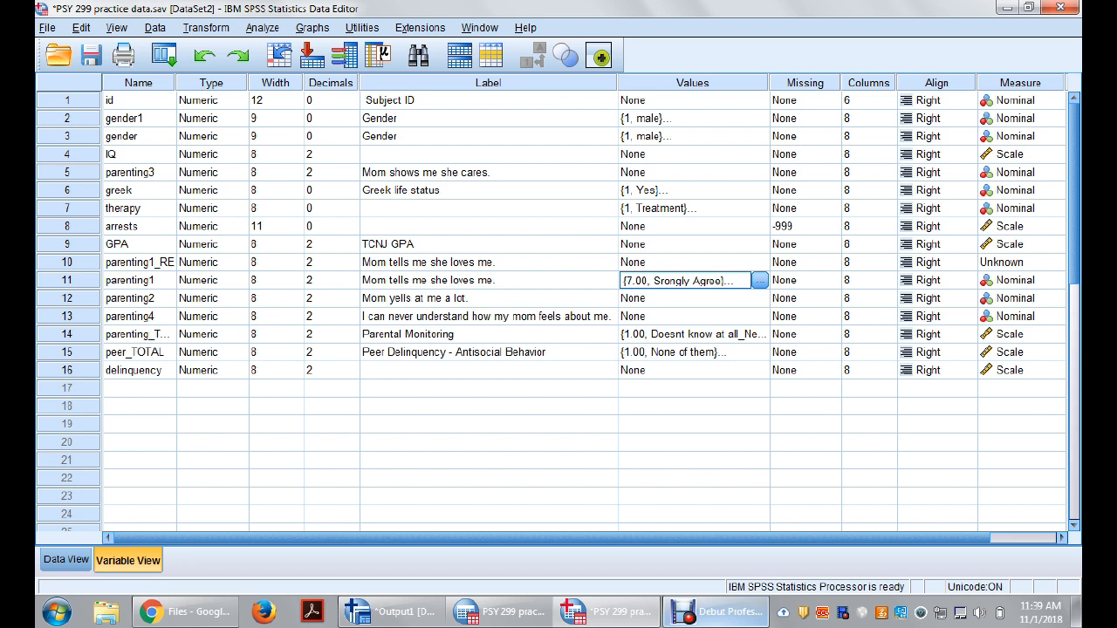
click(685, 262)
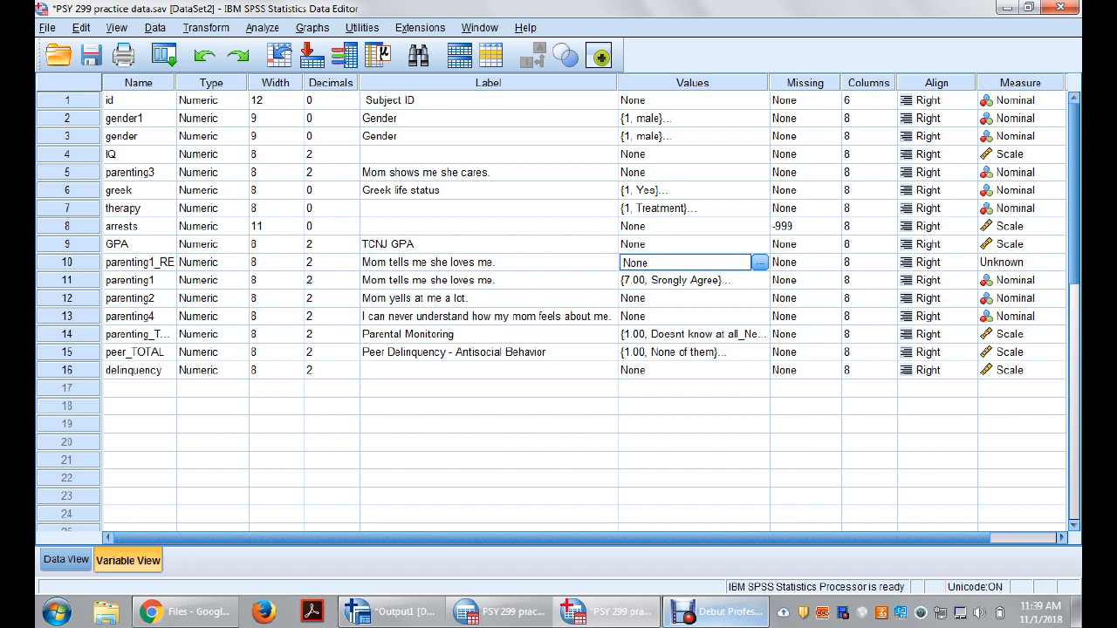
key(ctrl+v)
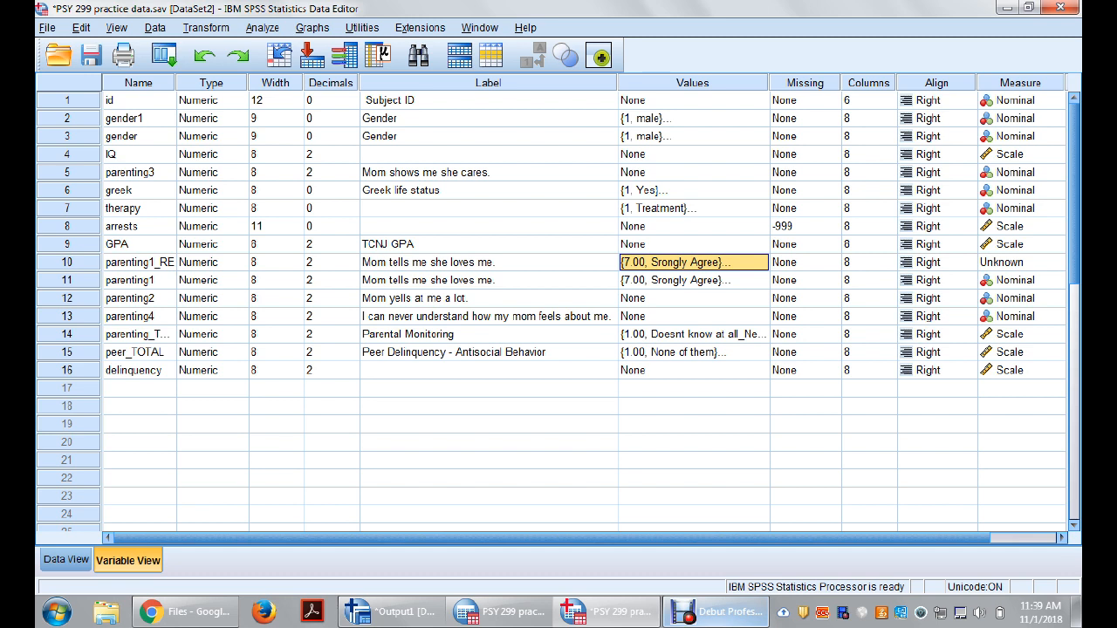
Step: Delete the variable parenting1_RE from the dataset
click(489, 262)
click(139, 263)
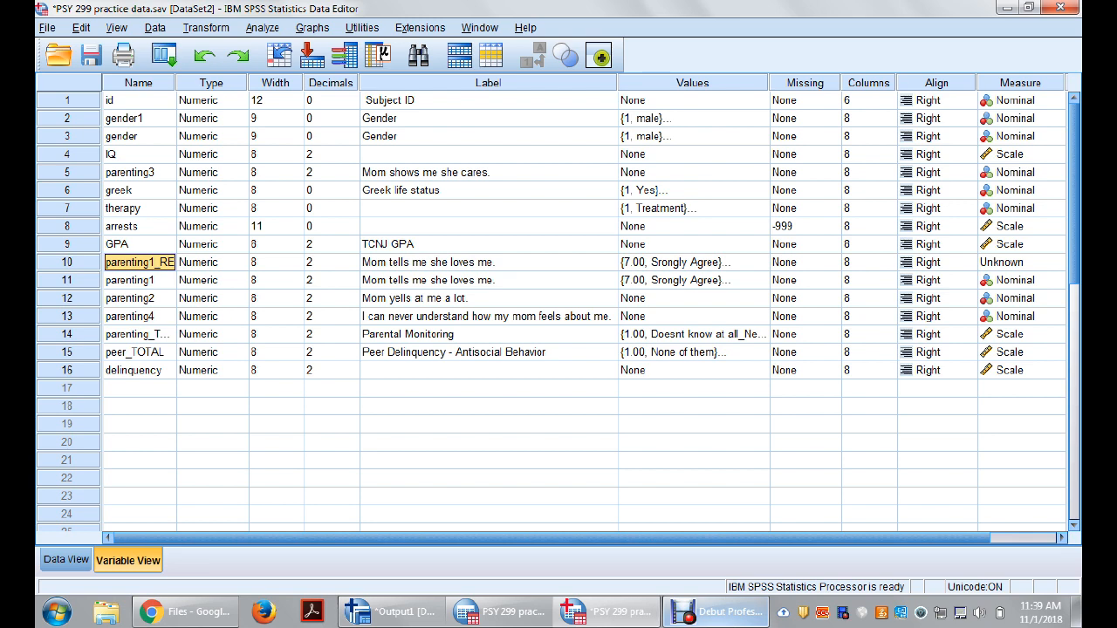
right_click(68, 263)
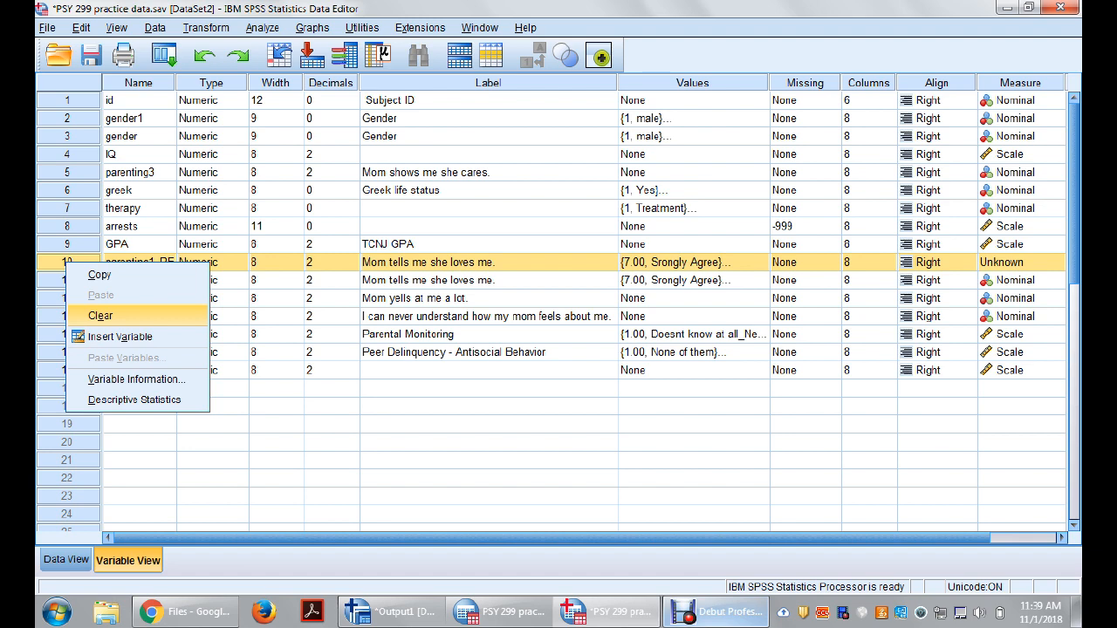
click(100, 316)
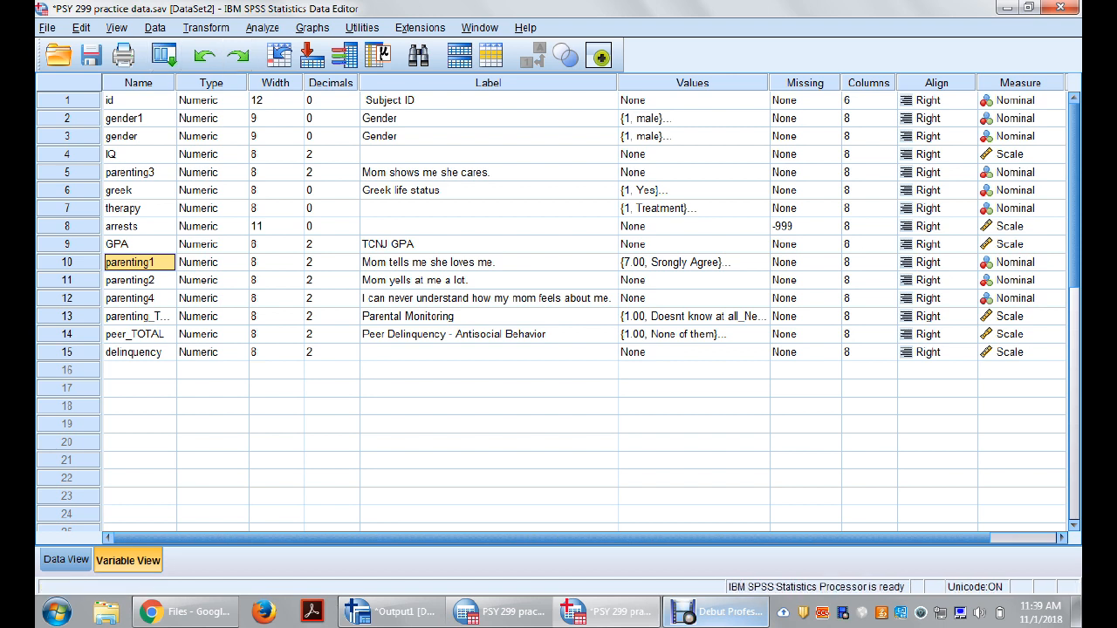
Step: Go to parenting1's column in the data, select its value for case 3, and open the Descriptives analysis
double_click(68, 263)
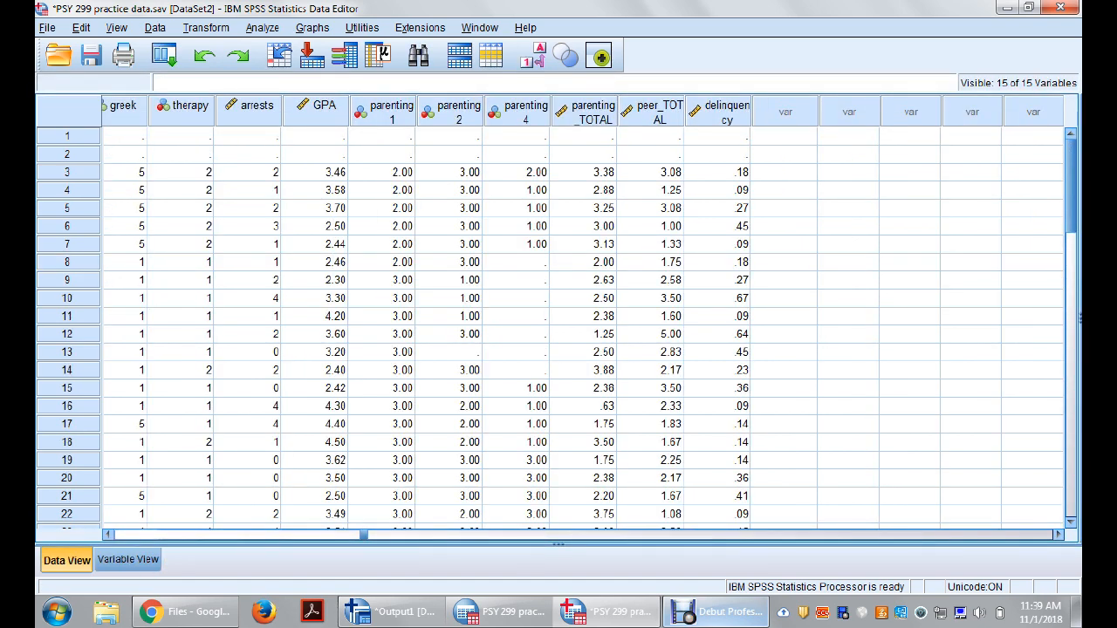
click(382, 173)
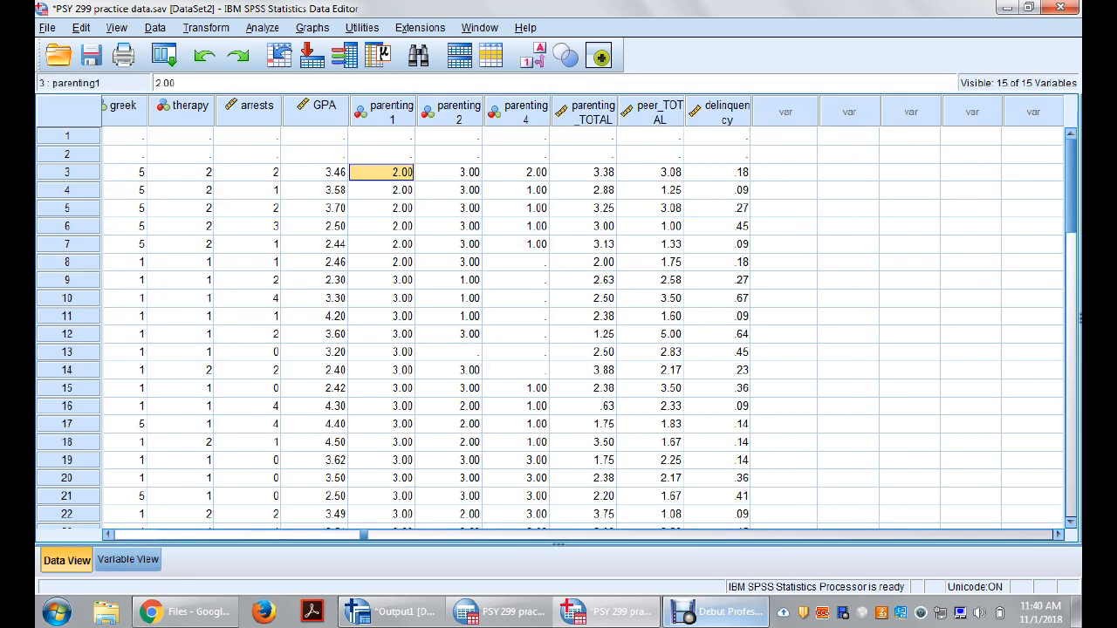
click(262, 27)
mouse_move(349, 68)
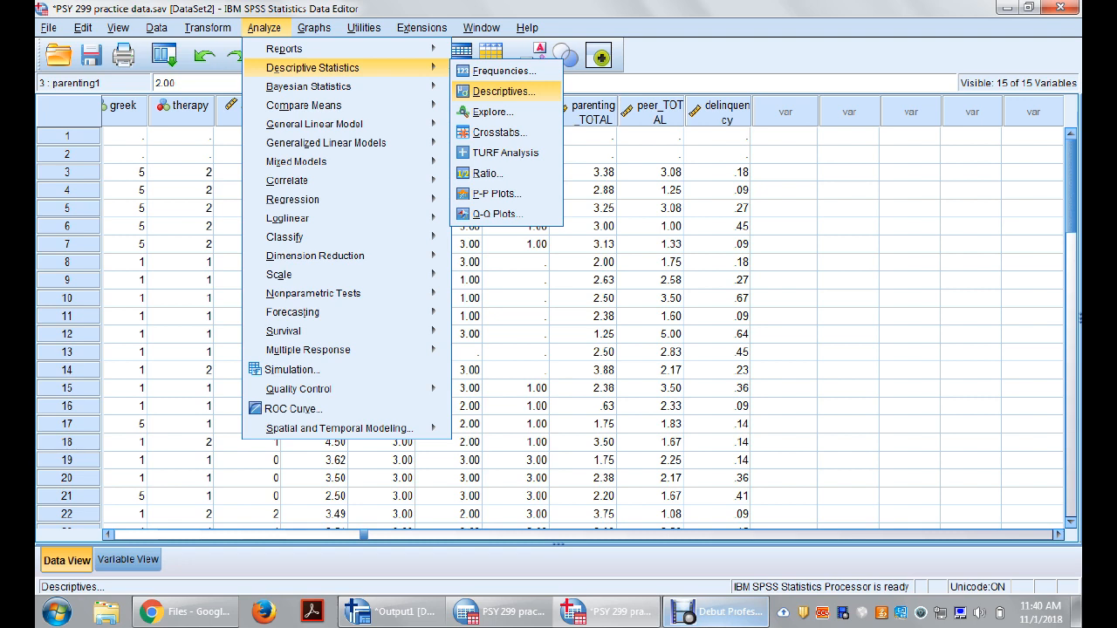
click(504, 92)
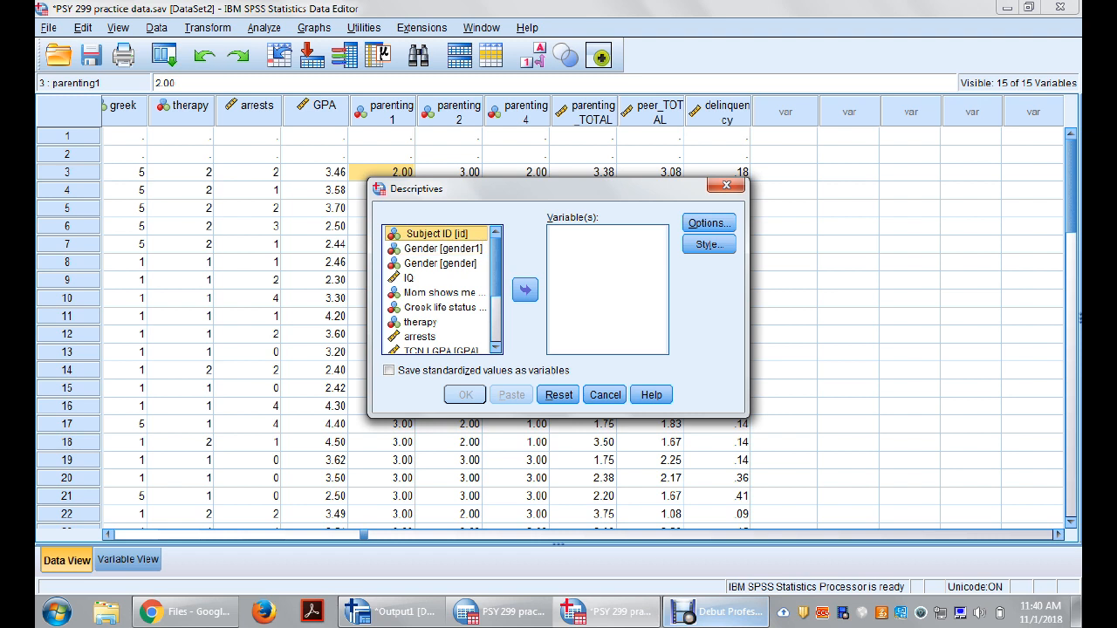
Step: Display variable names in the Descriptives source list, and switch the list back to variable labels
right_click(403, 267)
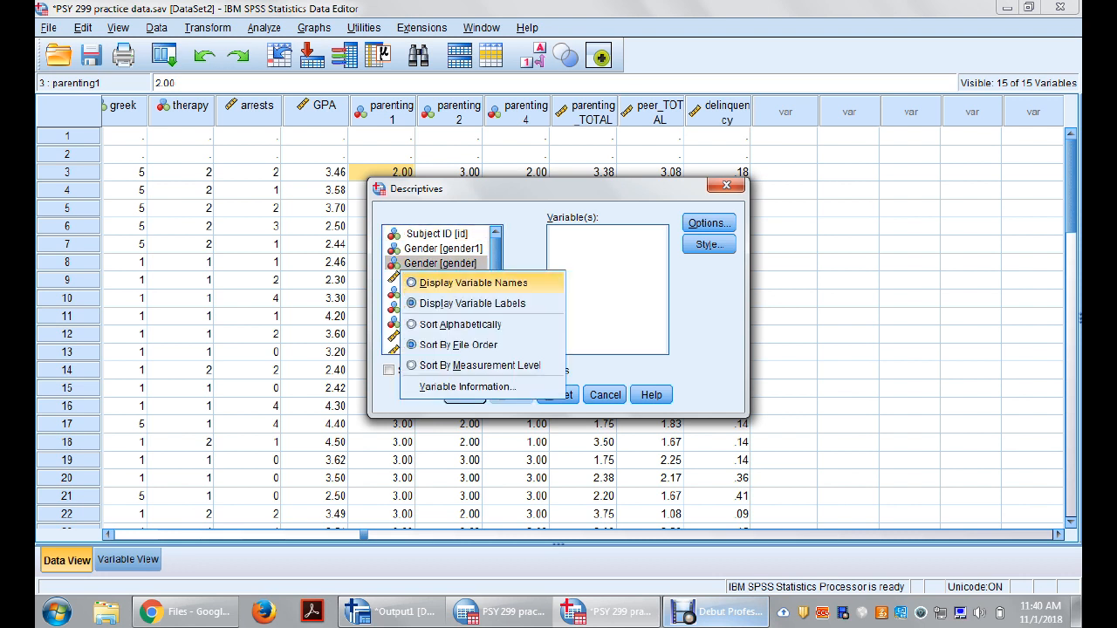
key(Down)
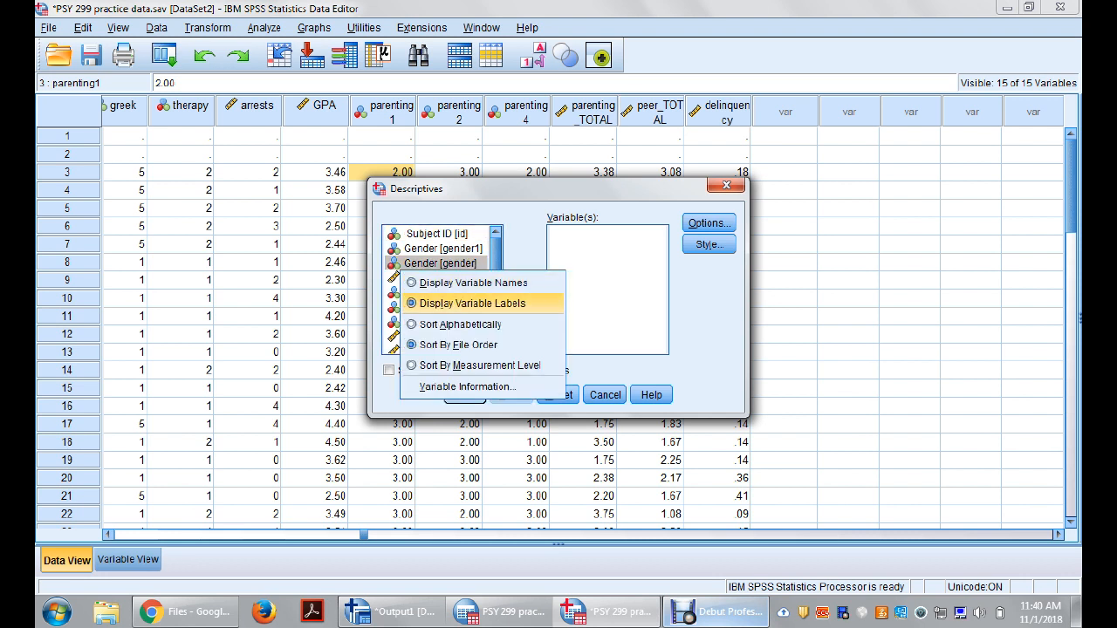
key(Up)
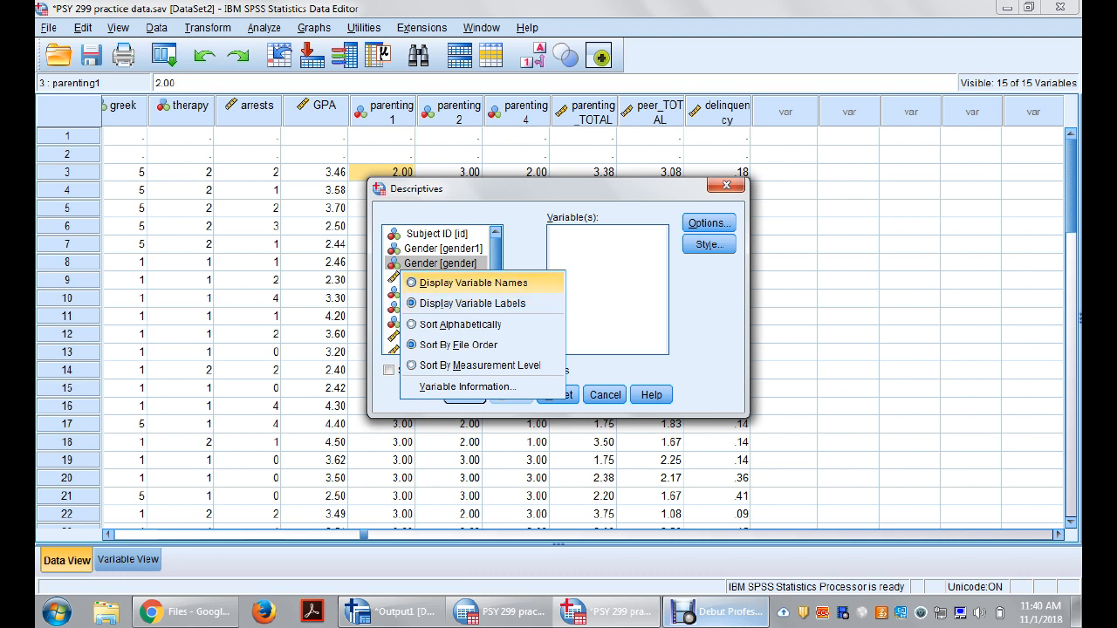
key(Return)
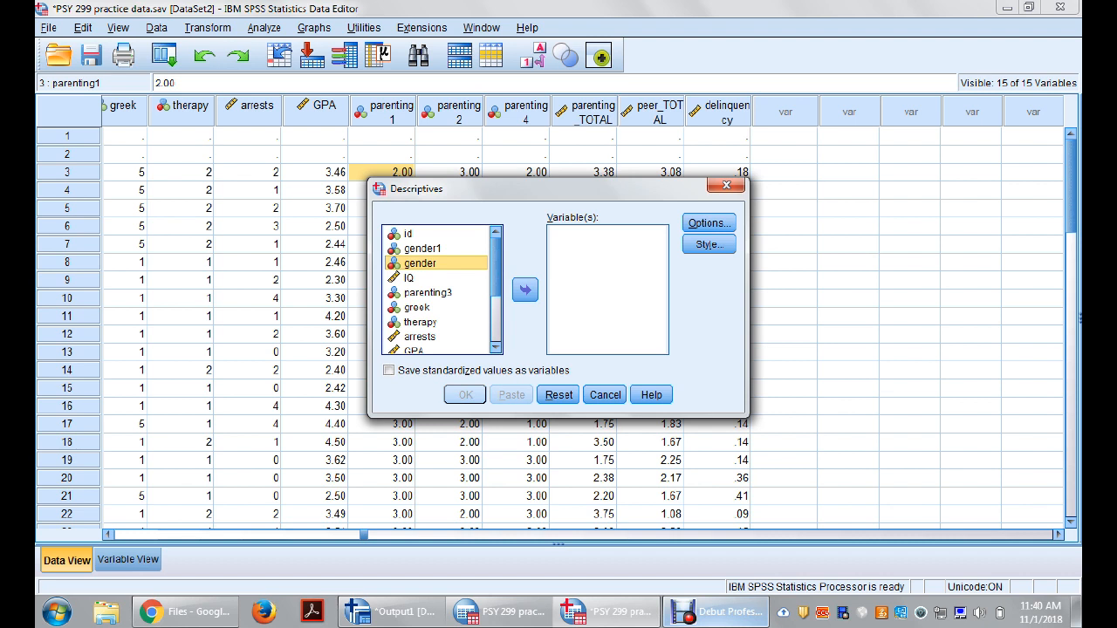
right_click(428, 292)
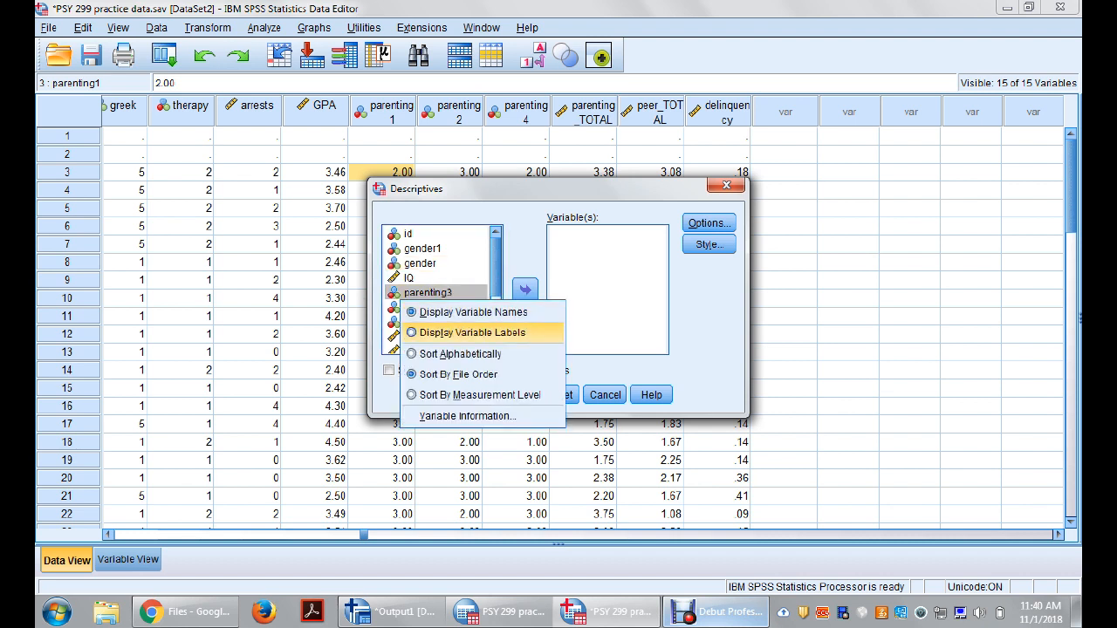
click(458, 329)
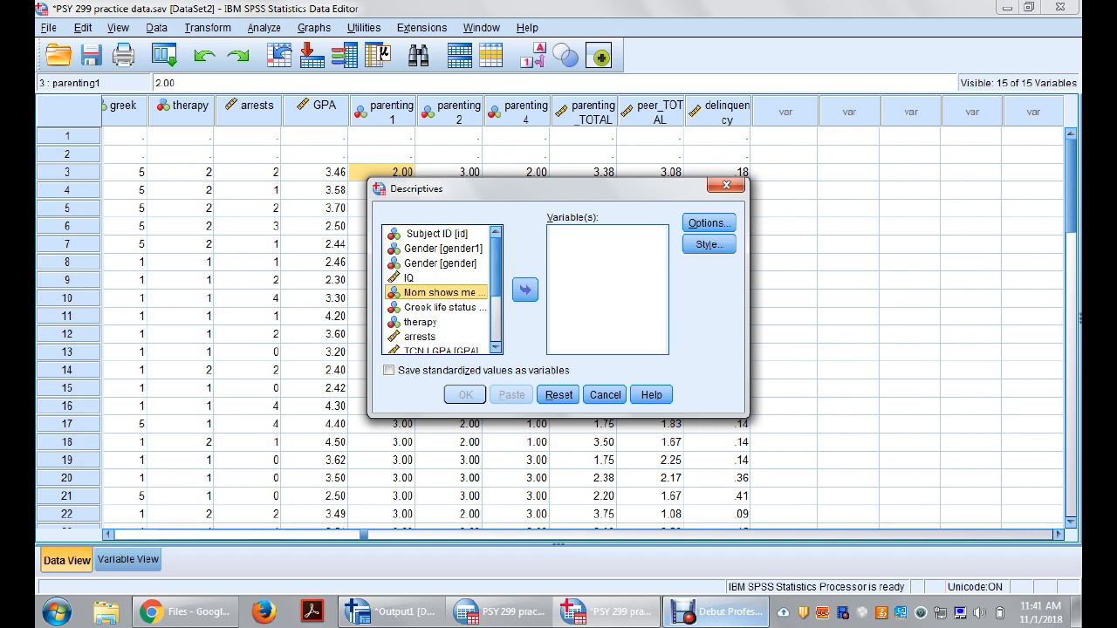
Step: Set the Descriptives source list to display variable names instead of labels
drag(496, 267, 496, 311)
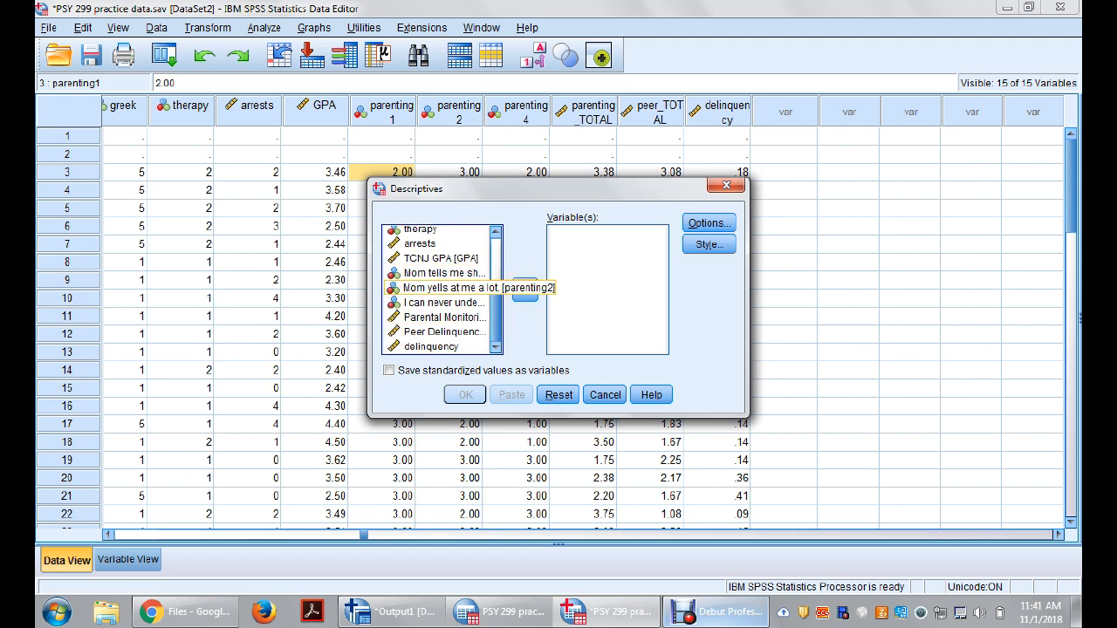
right_click(403, 294)
click(473, 307)
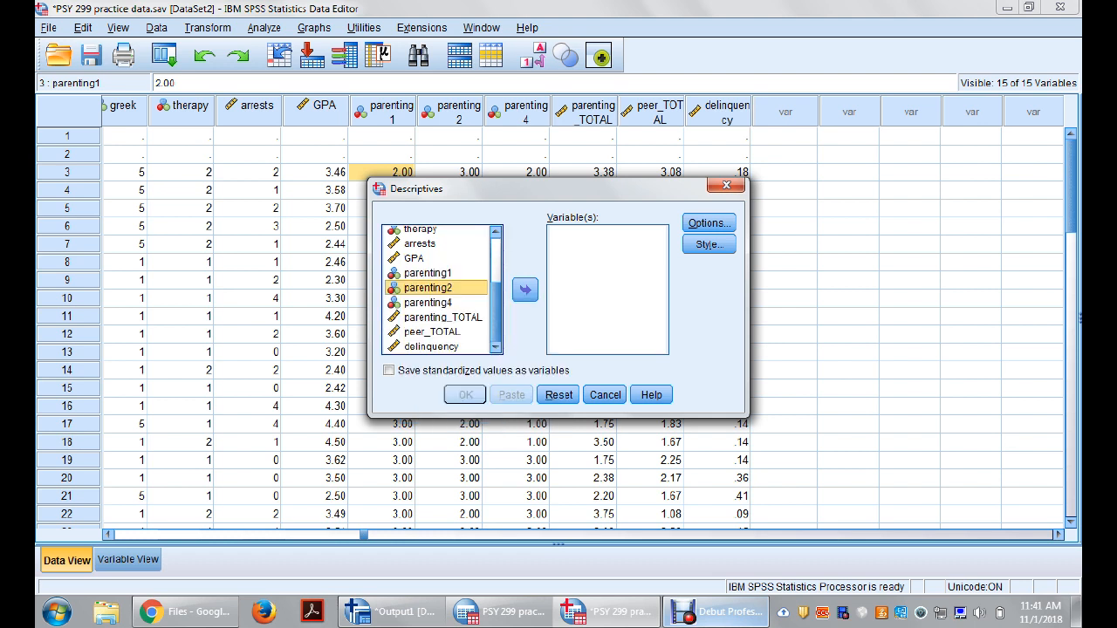
Step: Try selecting parenting1 through peer_TOTAL as one block, and separately only parenting1, parenting_TOTAL and delinquency
click(428, 273)
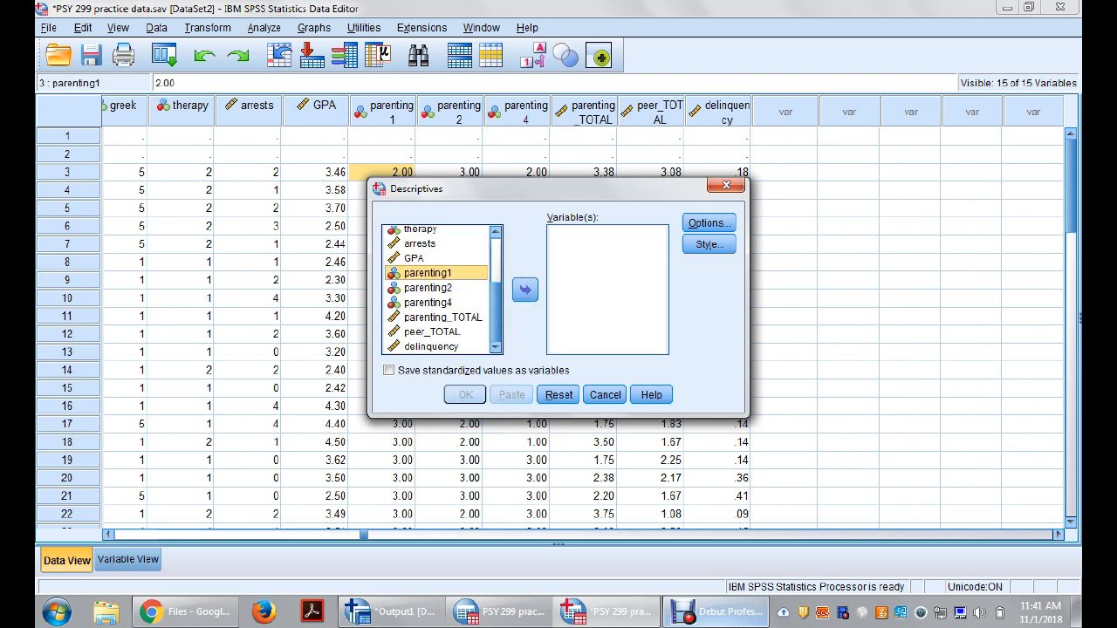
shift+click(432, 332)
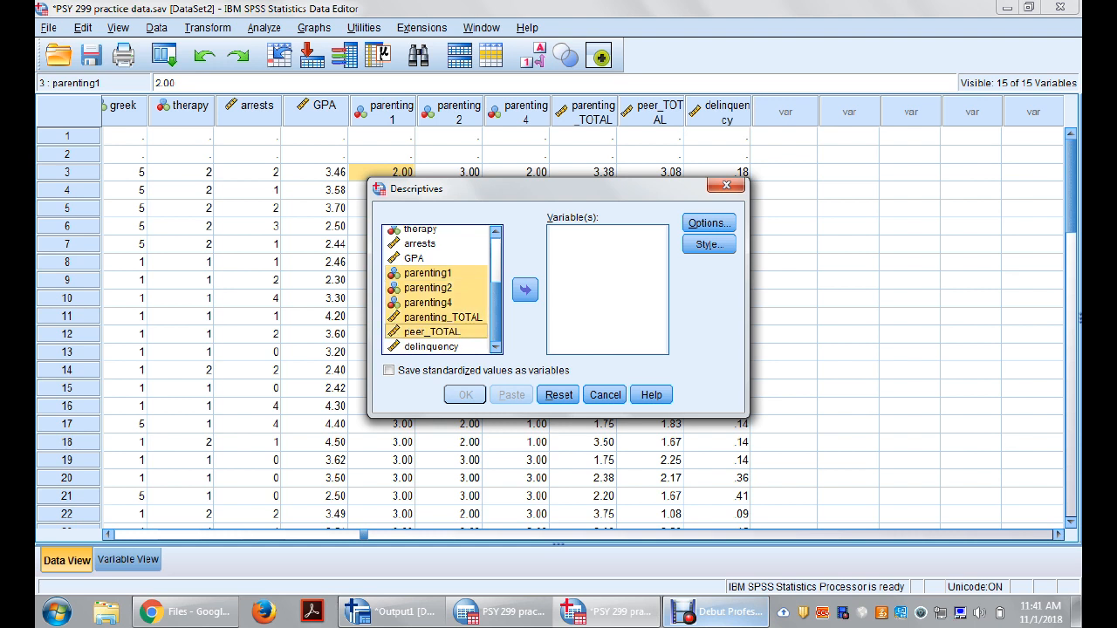
click(428, 274)
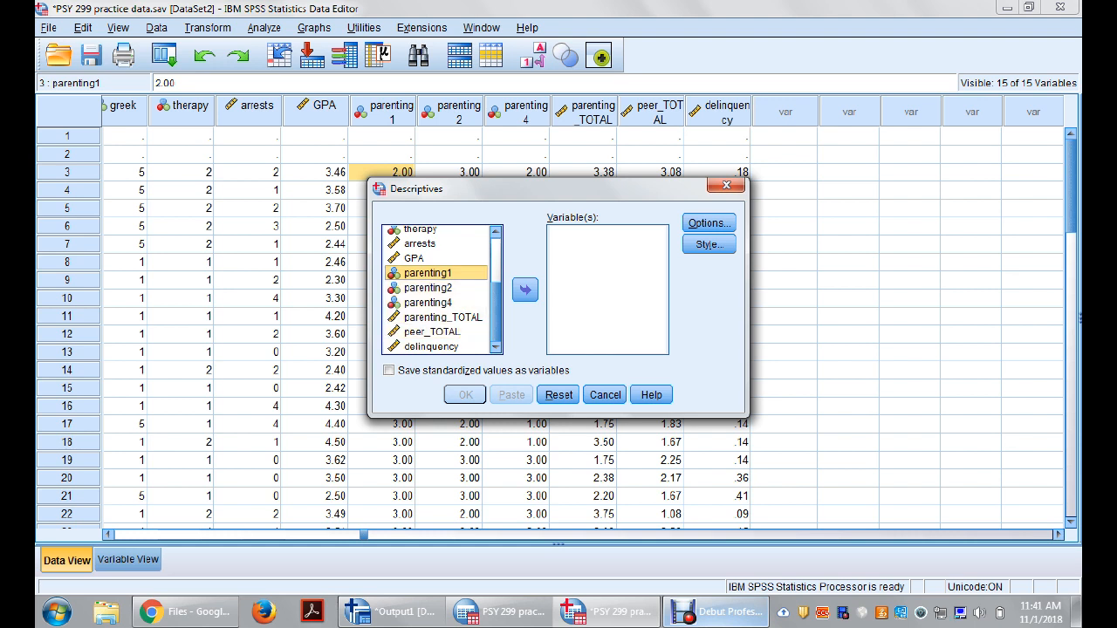
ctrl+click(427, 274)
ctrl+click(428, 273)
ctrl+click(443, 316)
ctrl+click(431, 346)
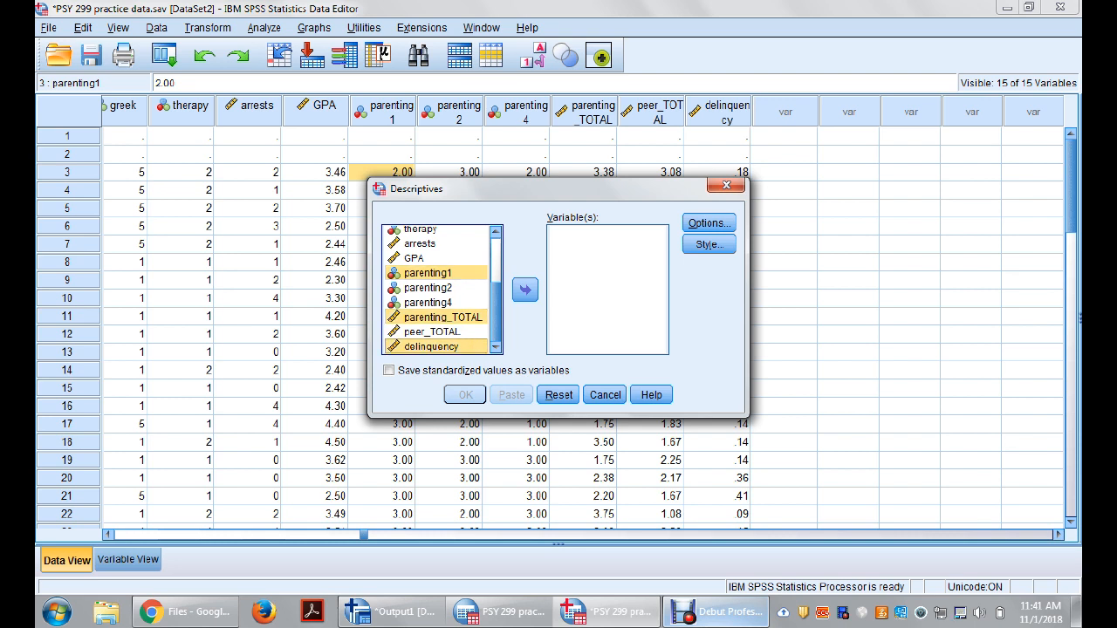
Step: Add only parenting1 to the variables analysed by Descriptives
click(428, 273)
click(524, 289)
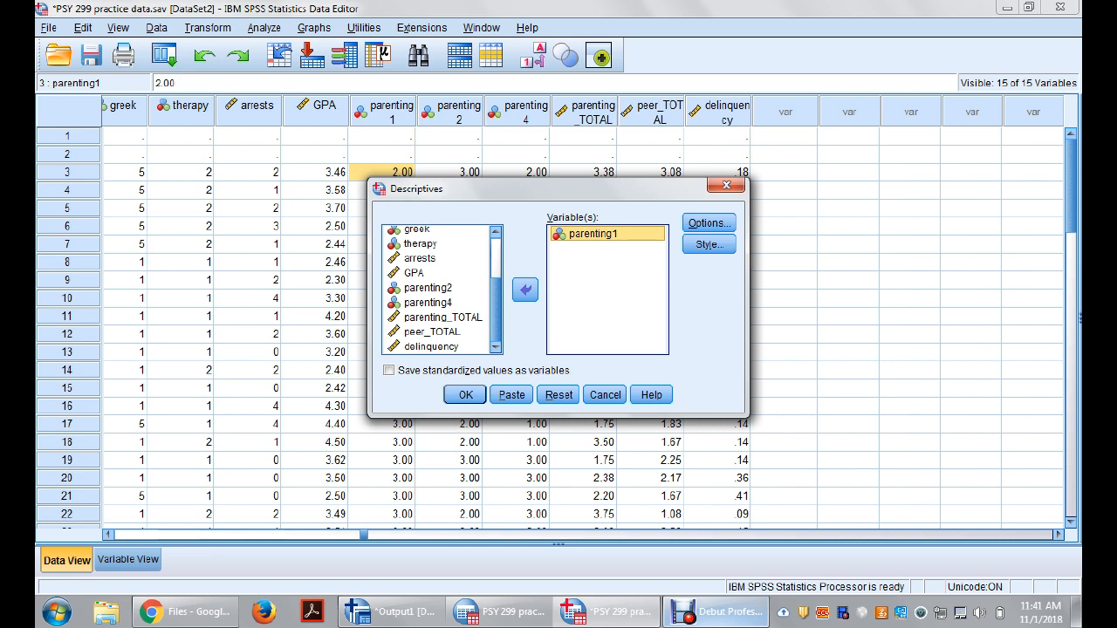
Step: Run the Descriptives analysis for parenting1 and review its output table in the maximized viewer before returning to the dataset
click(465, 395)
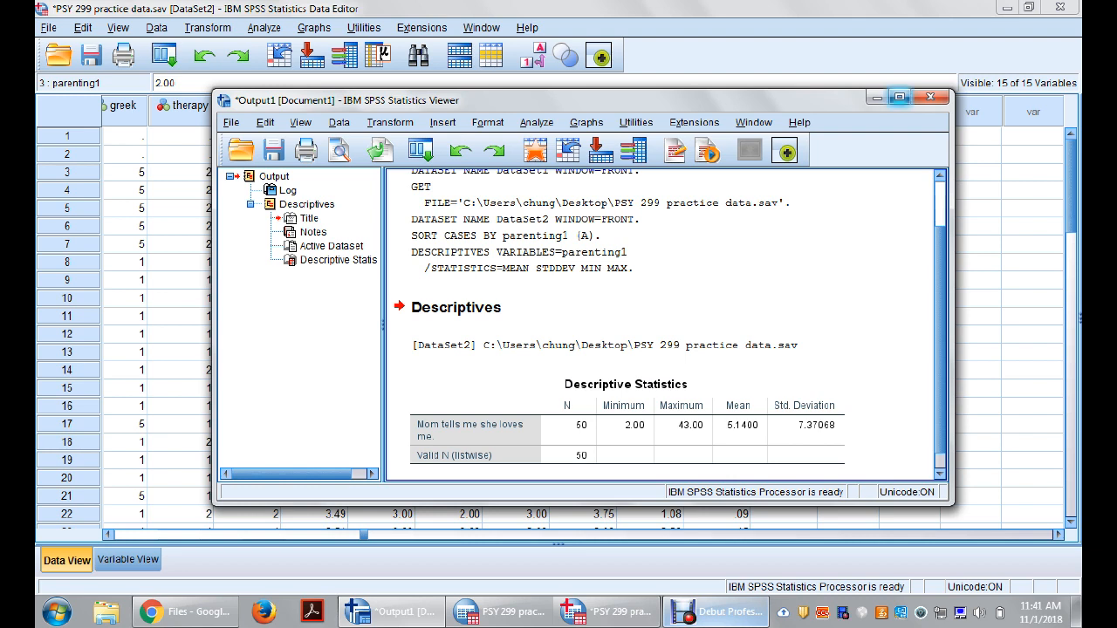
click(899, 97)
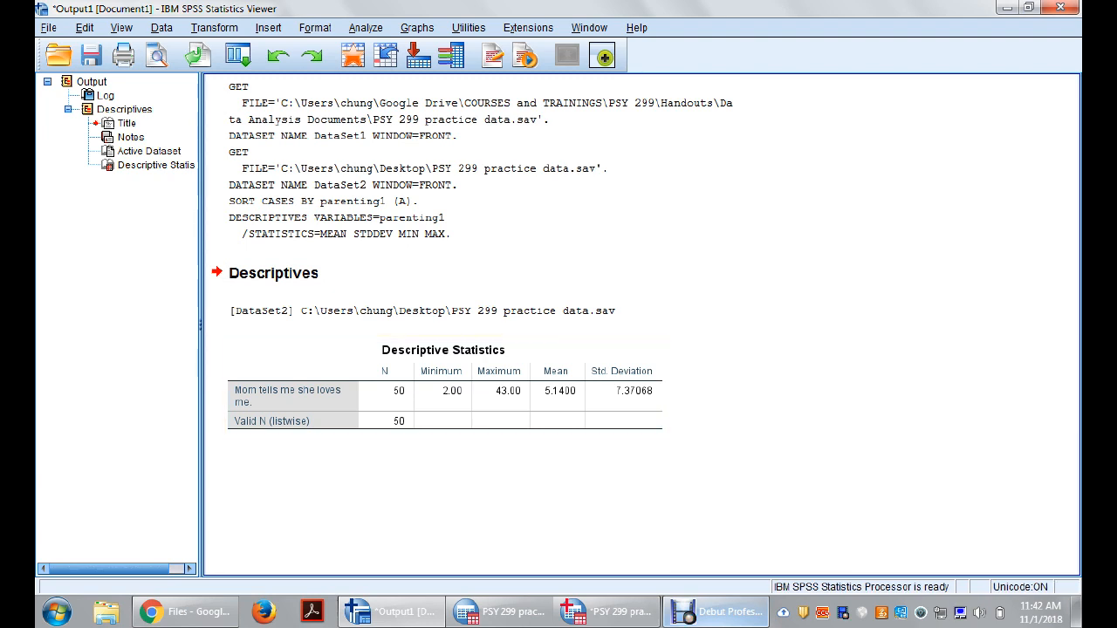
click(1007, 8)
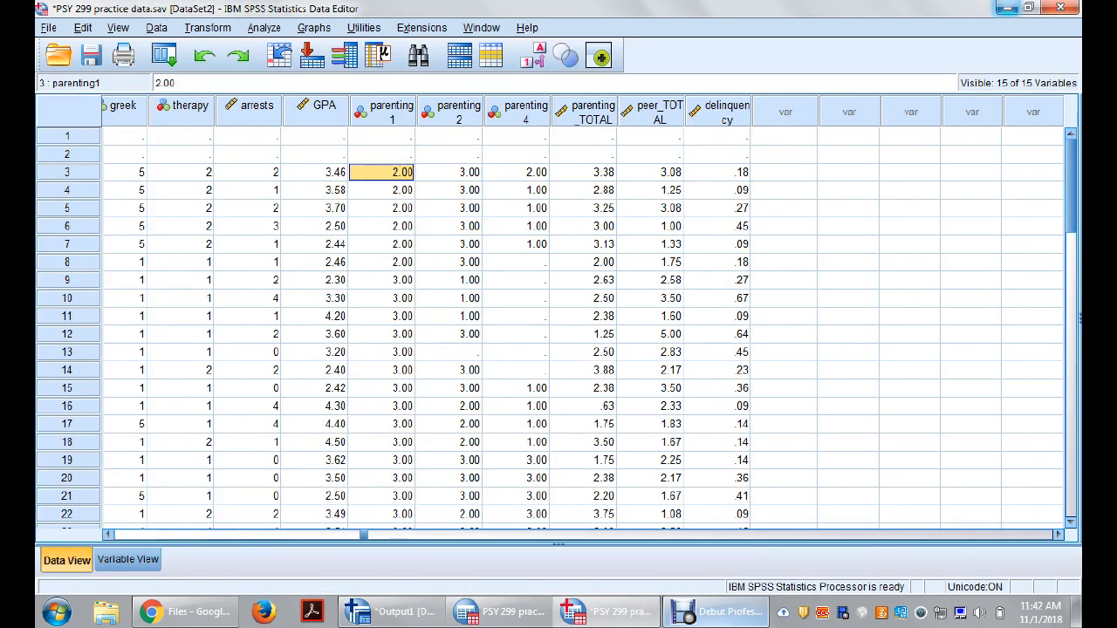
click(718, 353)
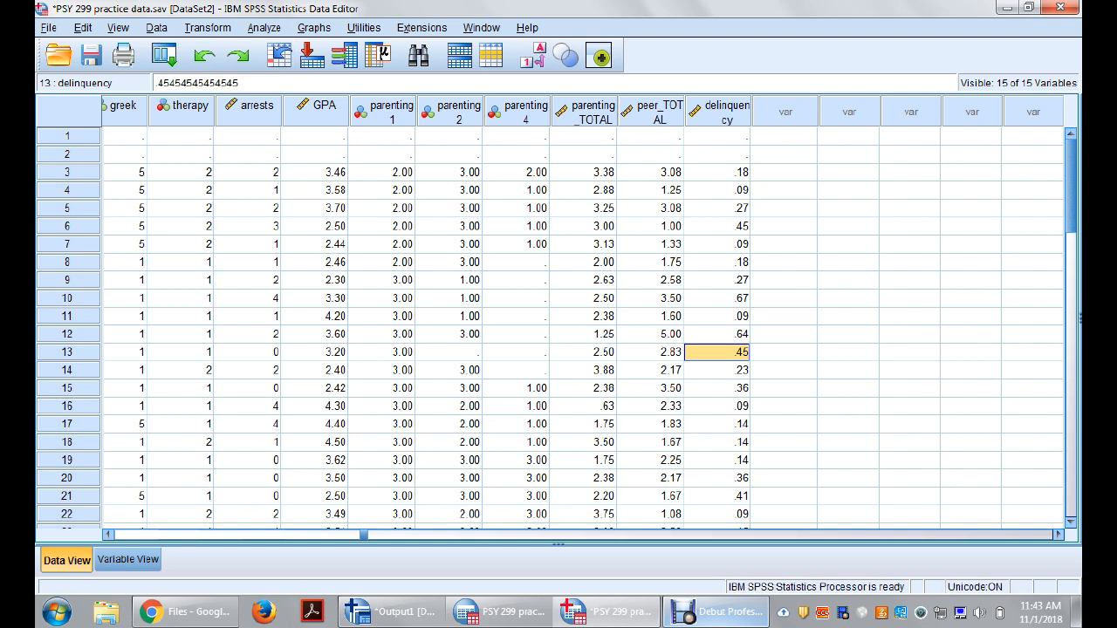
click(264, 28)
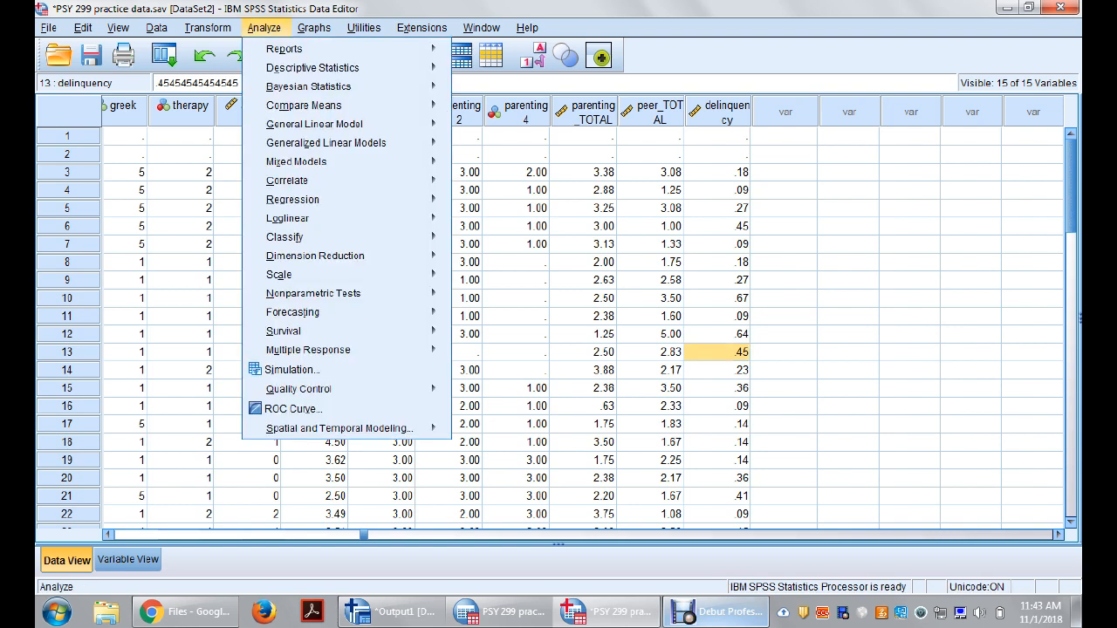
mouse_move(313, 67)
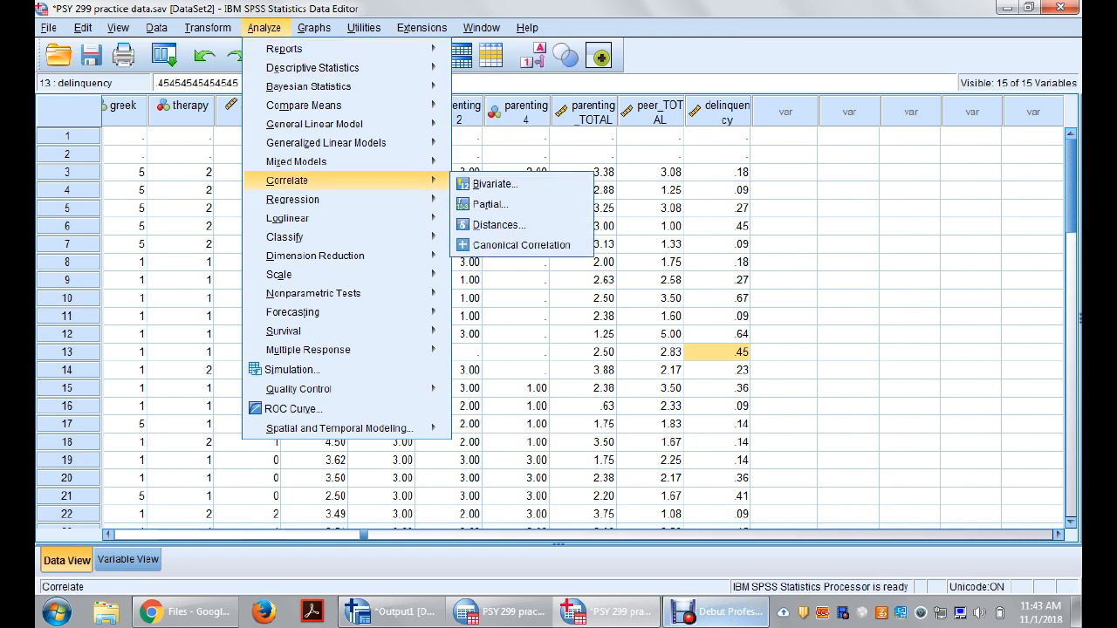
mouse_move(293, 200)
mouse_move(208, 28)
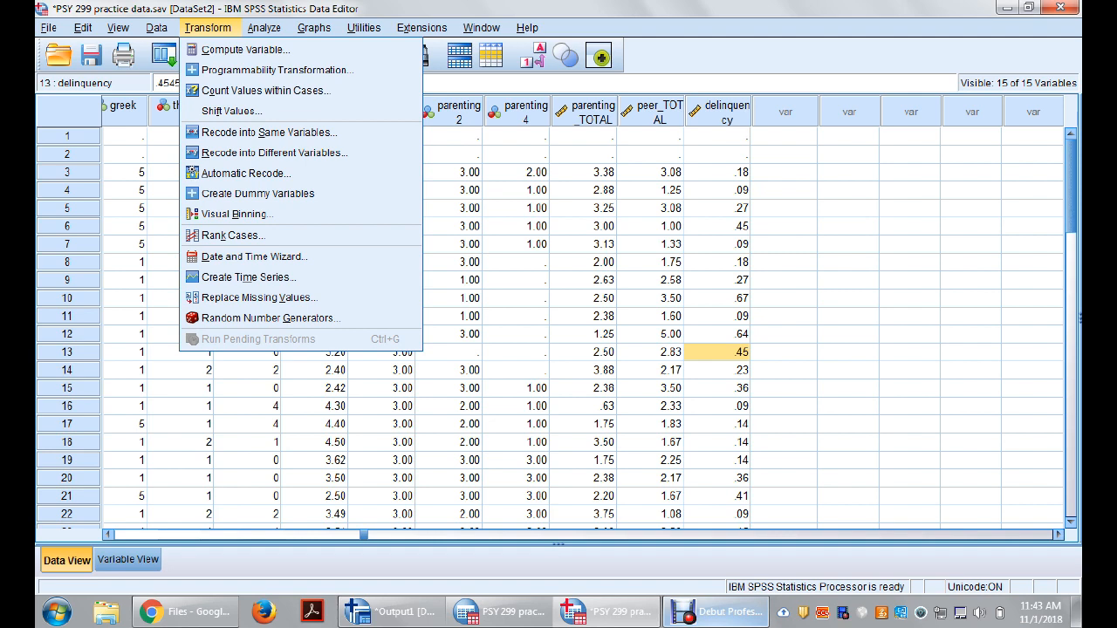
click(265, 28)
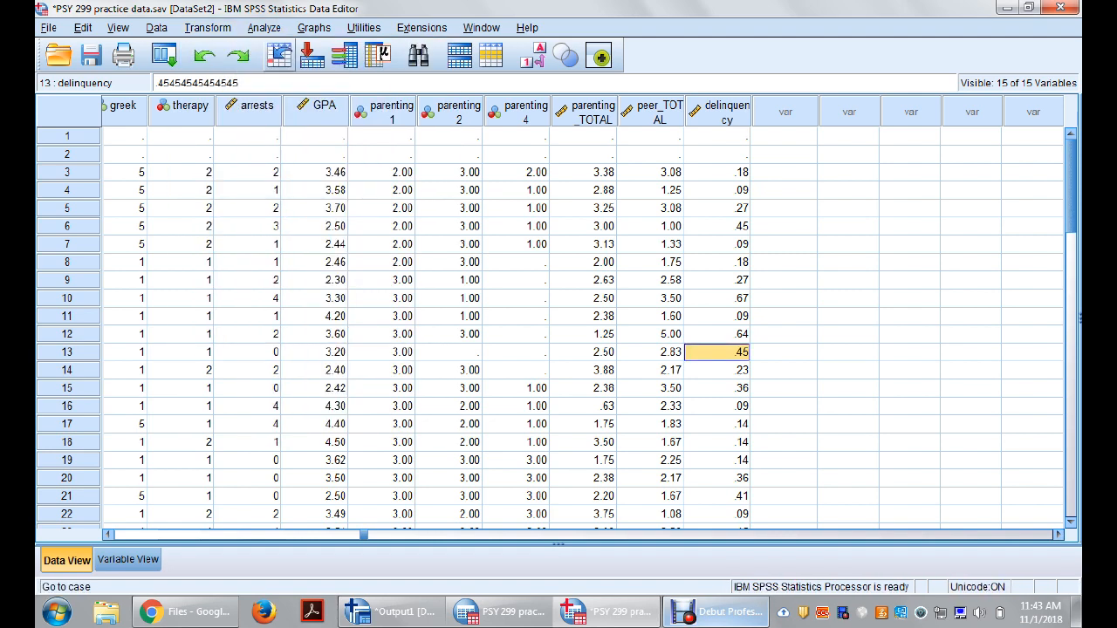
click(264, 28)
mouse_move(308, 87)
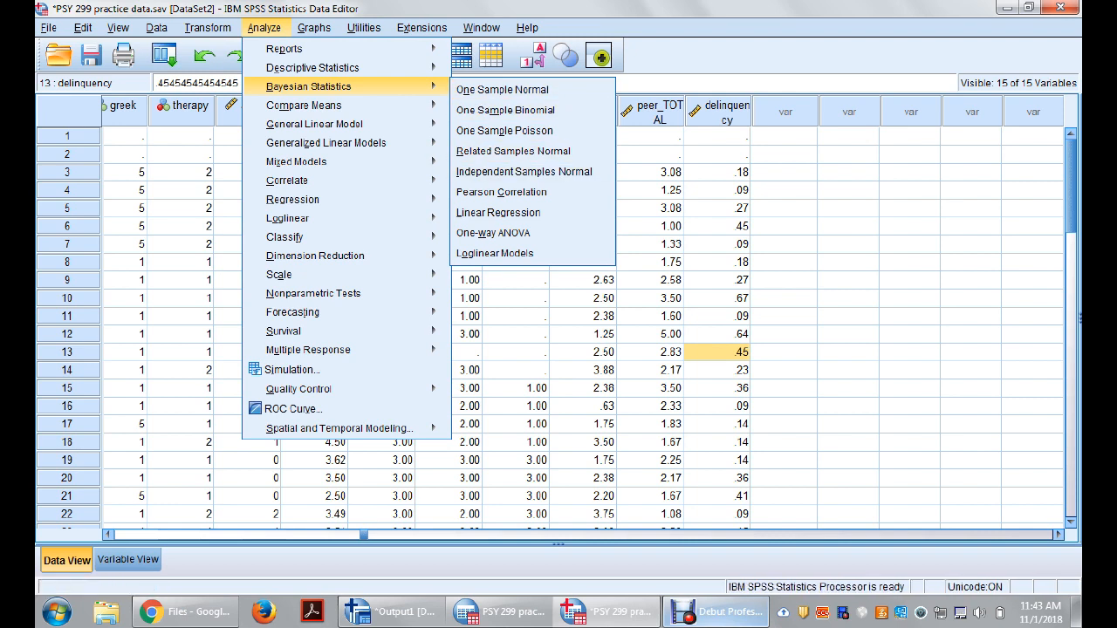
key(Escape)
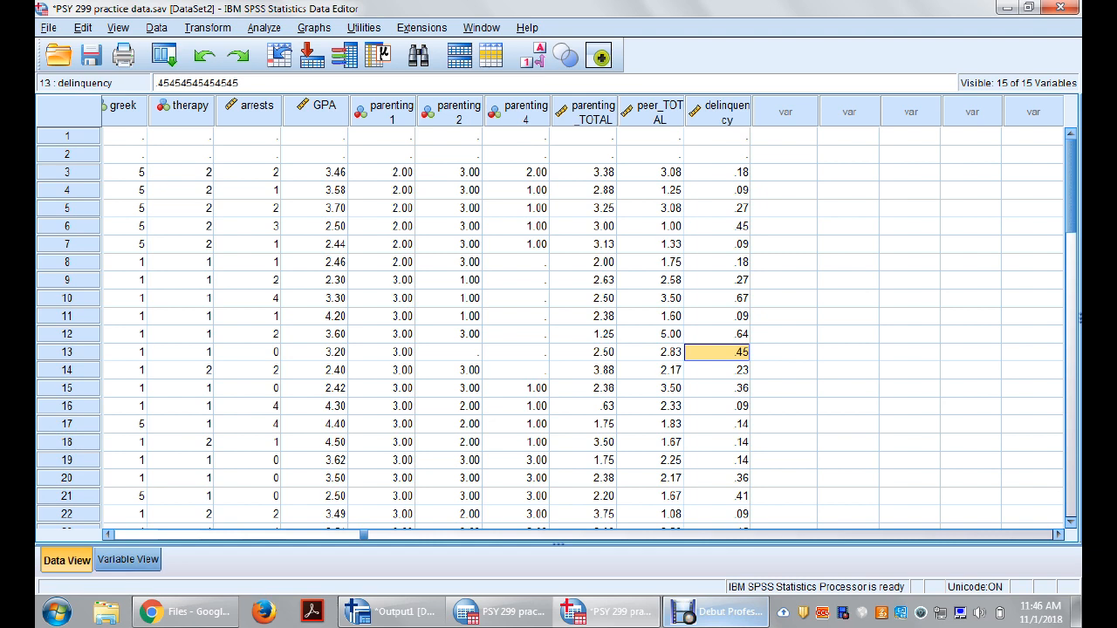
Step: Examine the value labels defined for parenting1 in the variable definitions, then close them without changes
click(127, 559)
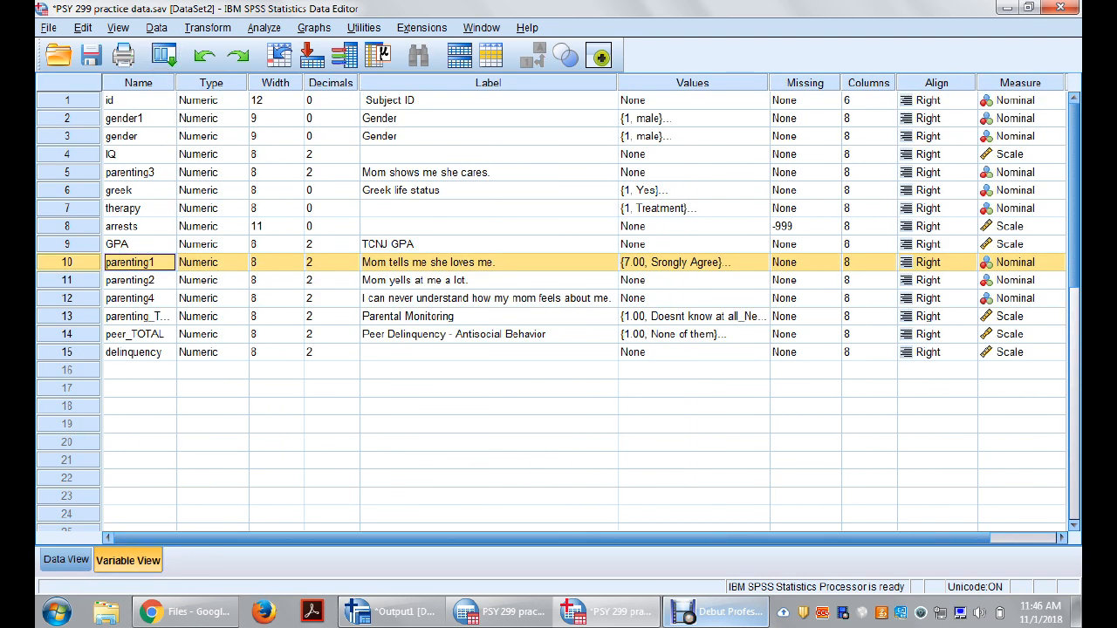
click(761, 263)
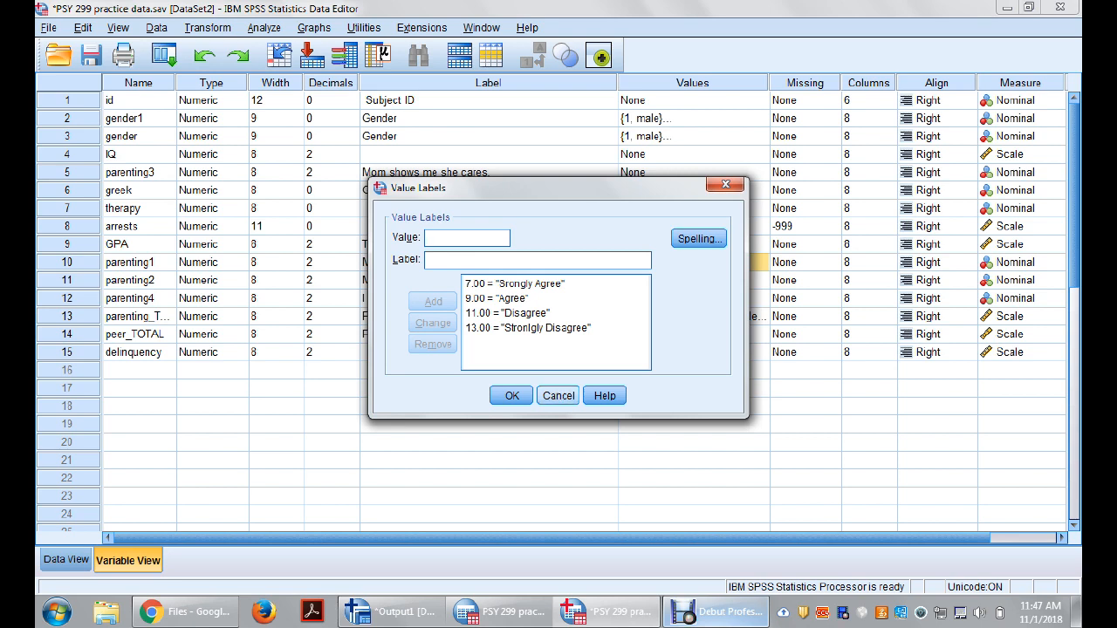
click(559, 396)
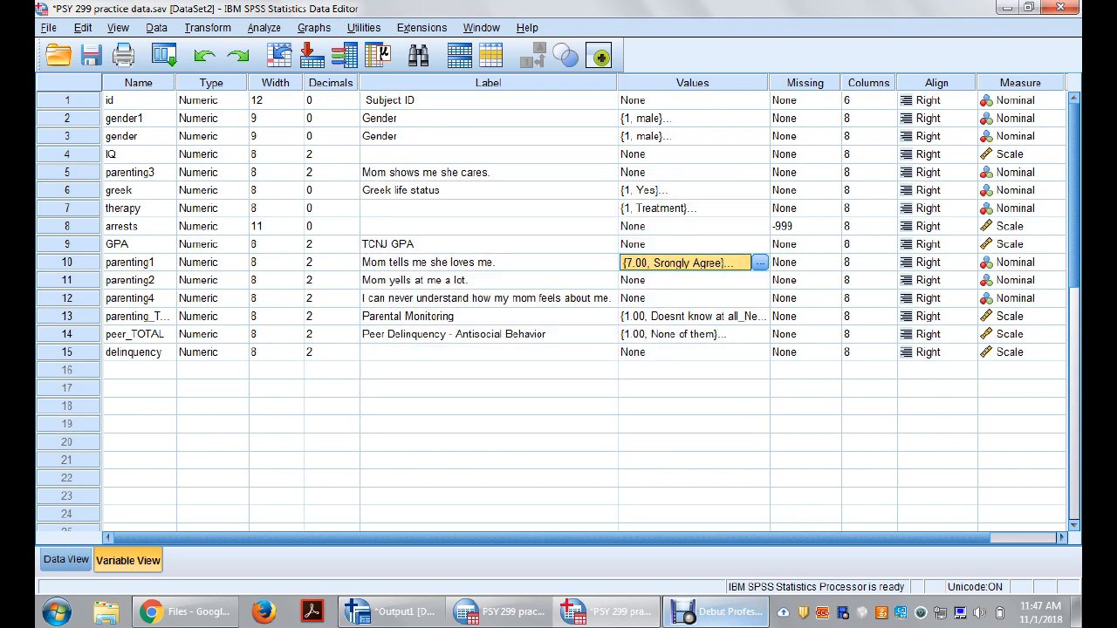
click(489, 262)
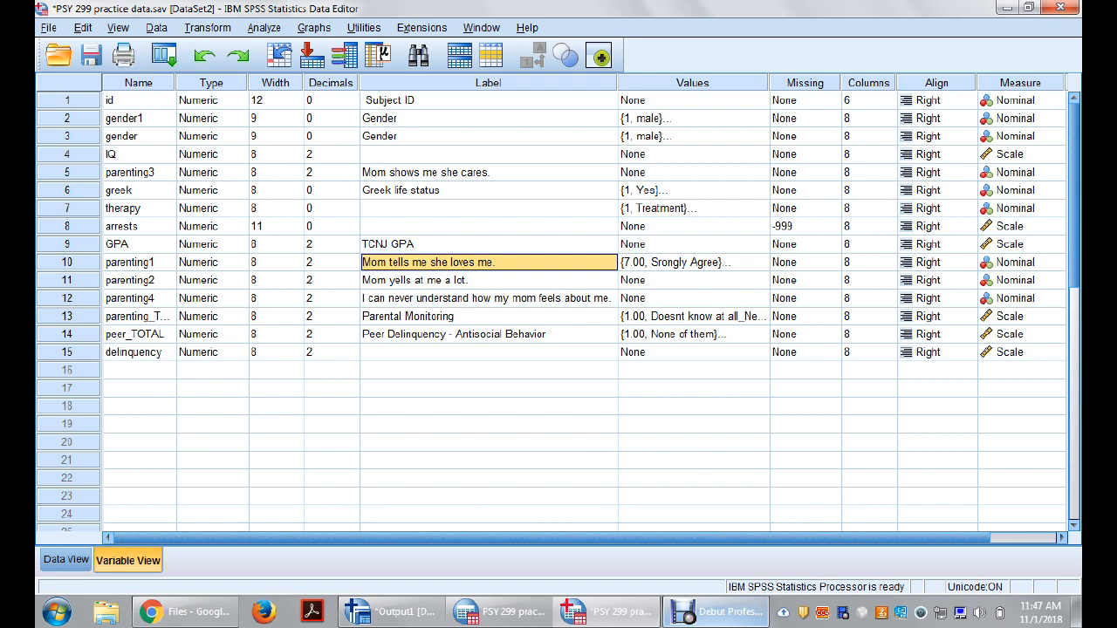
click(742, 263)
click(760, 262)
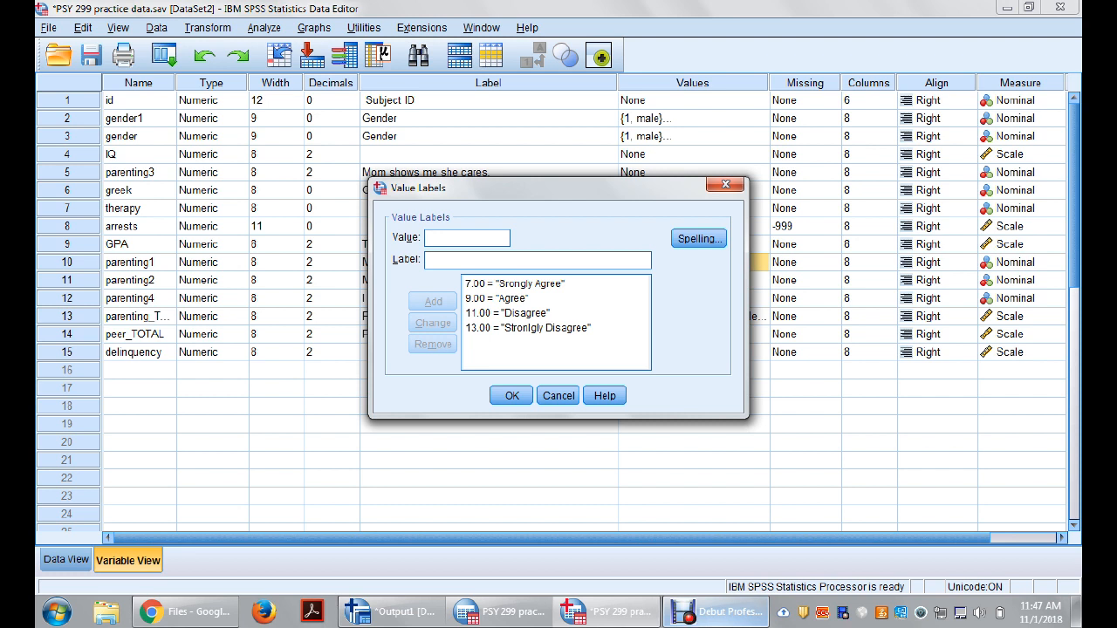
drag(558, 188, 555, 196)
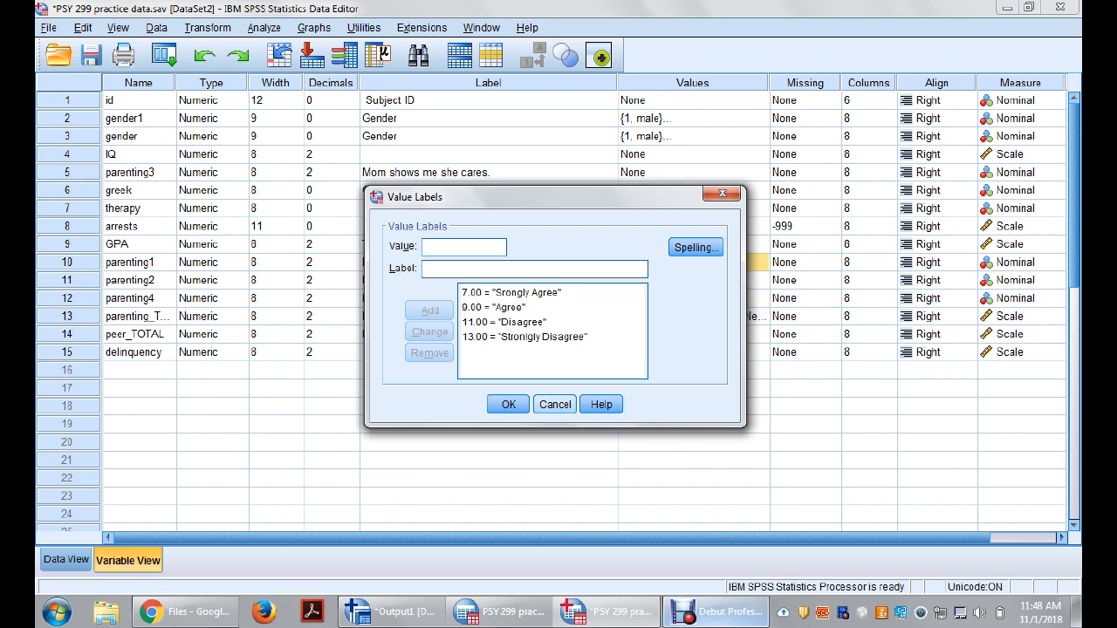
key(Return)
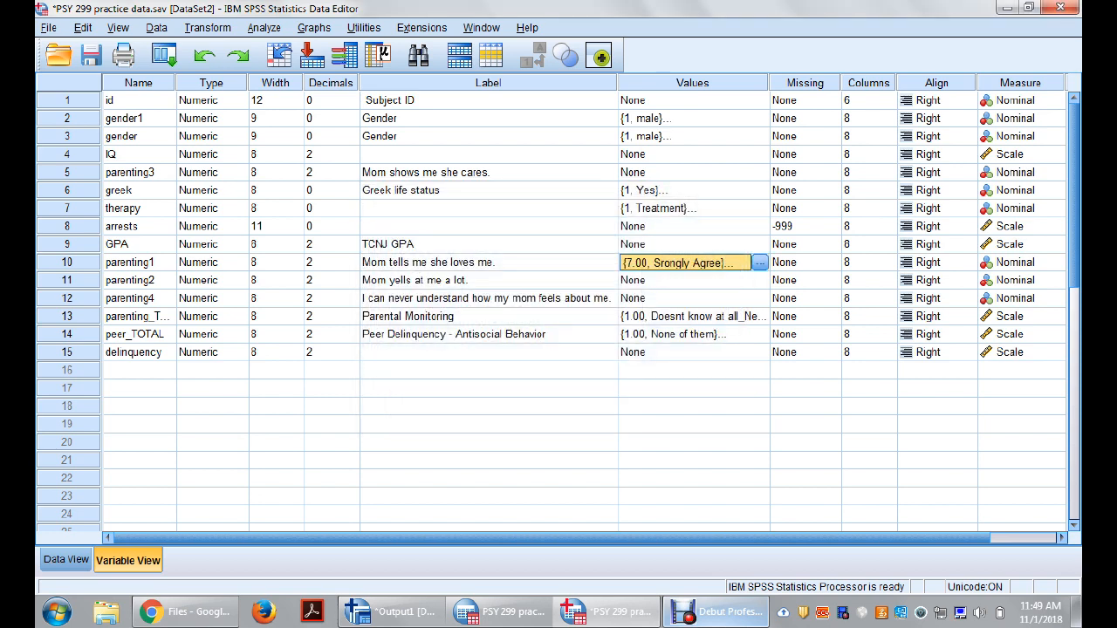
Step: Start a Recode into Different Variables with parenting1 as the input variable, showing variable names in the source list
click(208, 28)
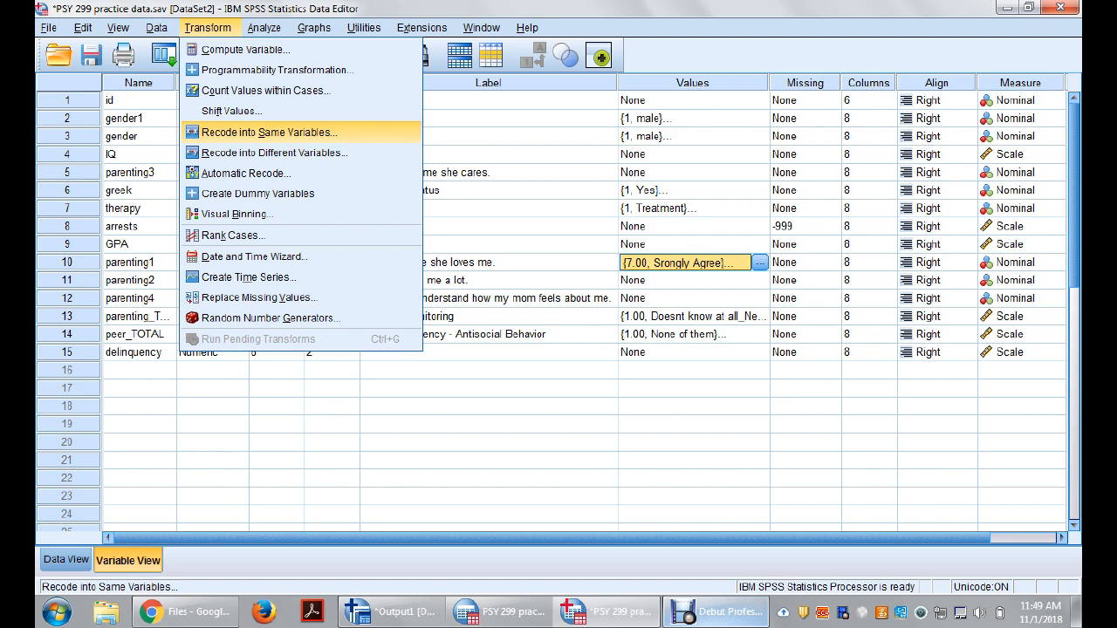
key(Down)
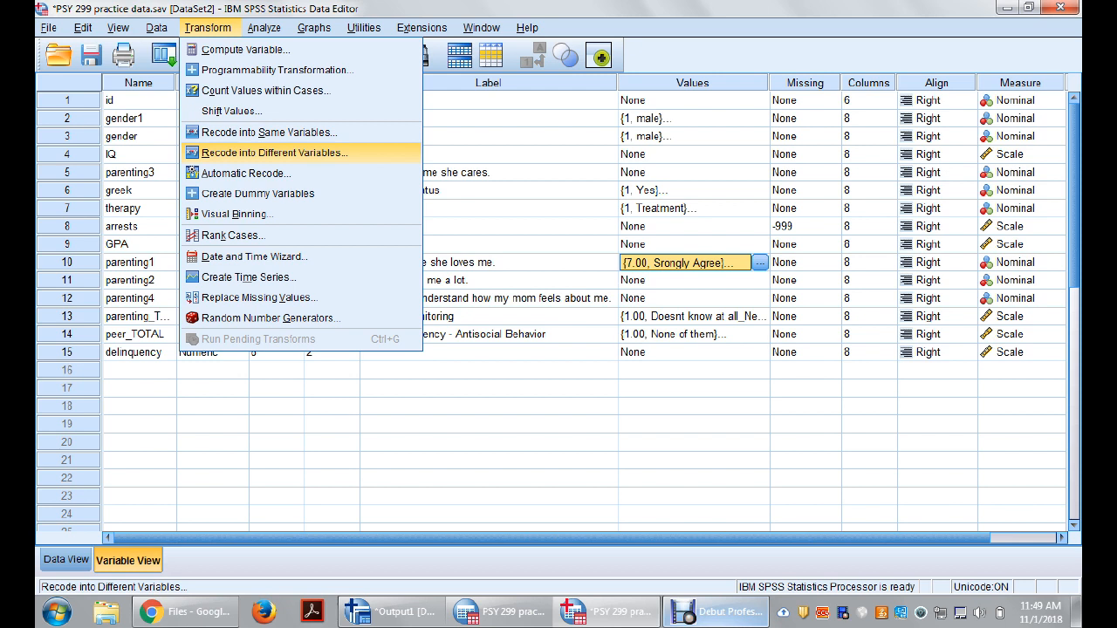
key(Return)
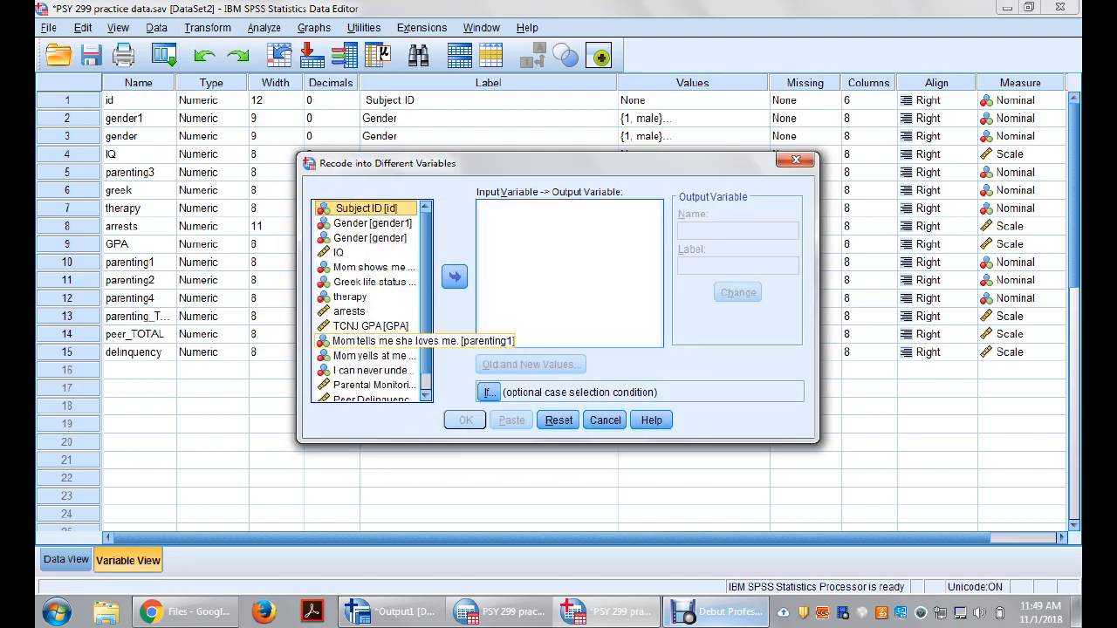
click(374, 342)
right_click(328, 347)
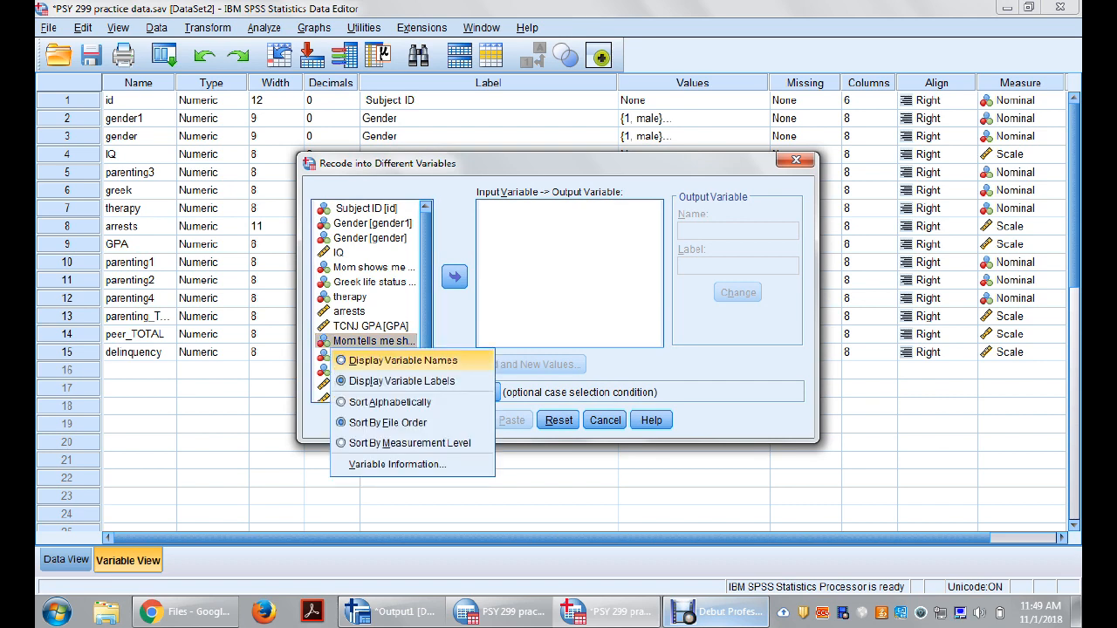
click(397, 359)
click(454, 277)
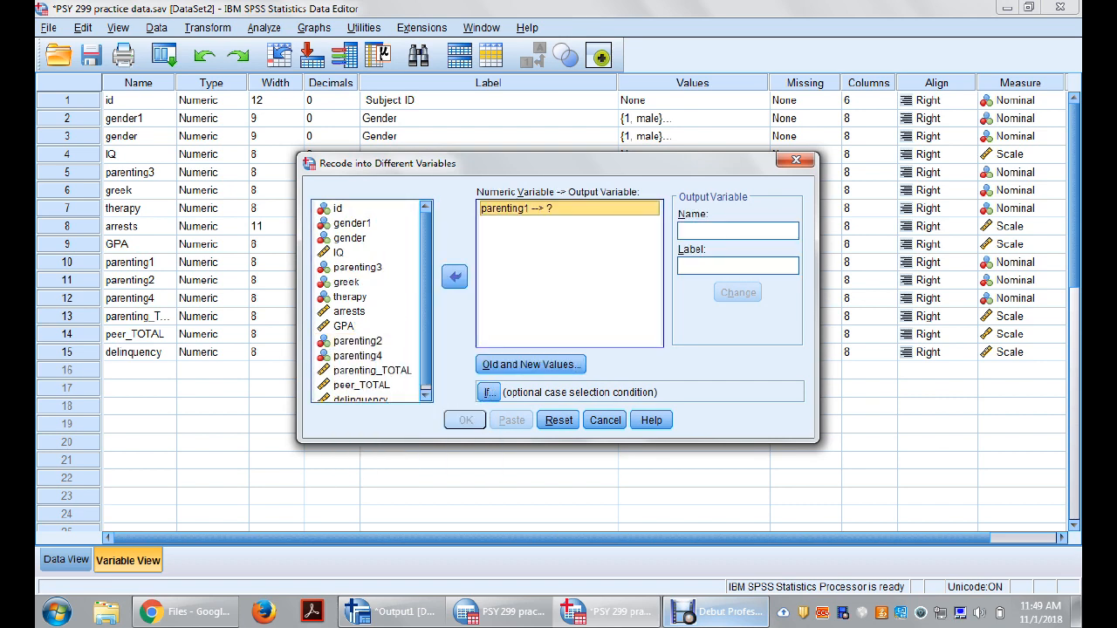
Step: Name the recode's output variable parenting1_RE and assign it to parenting1, leaving the label empty
click(737, 231)
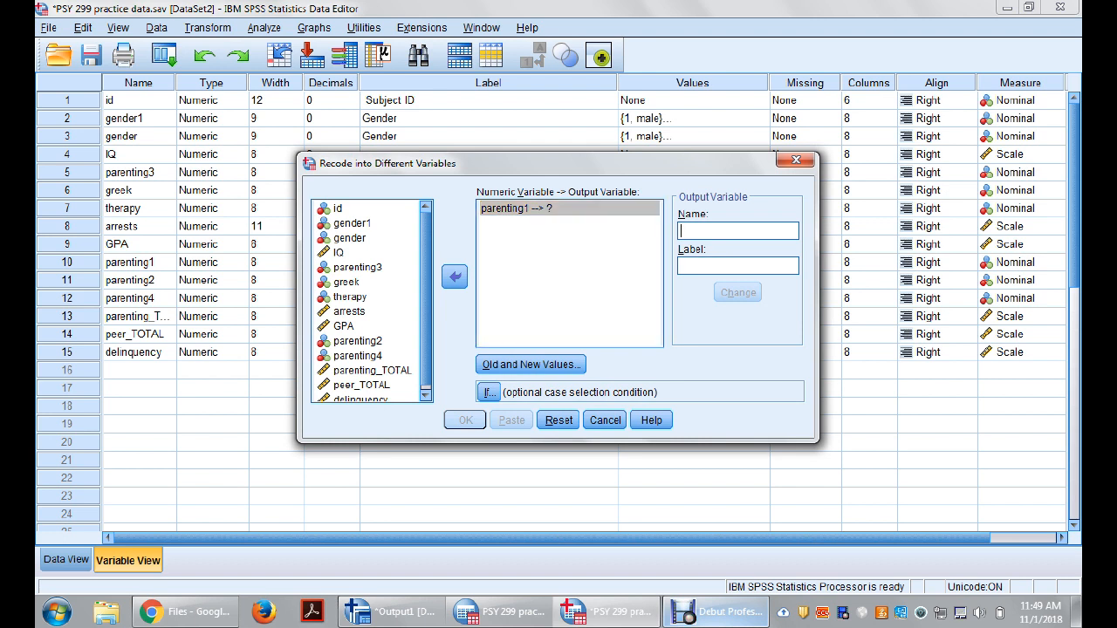
text(parentinh)
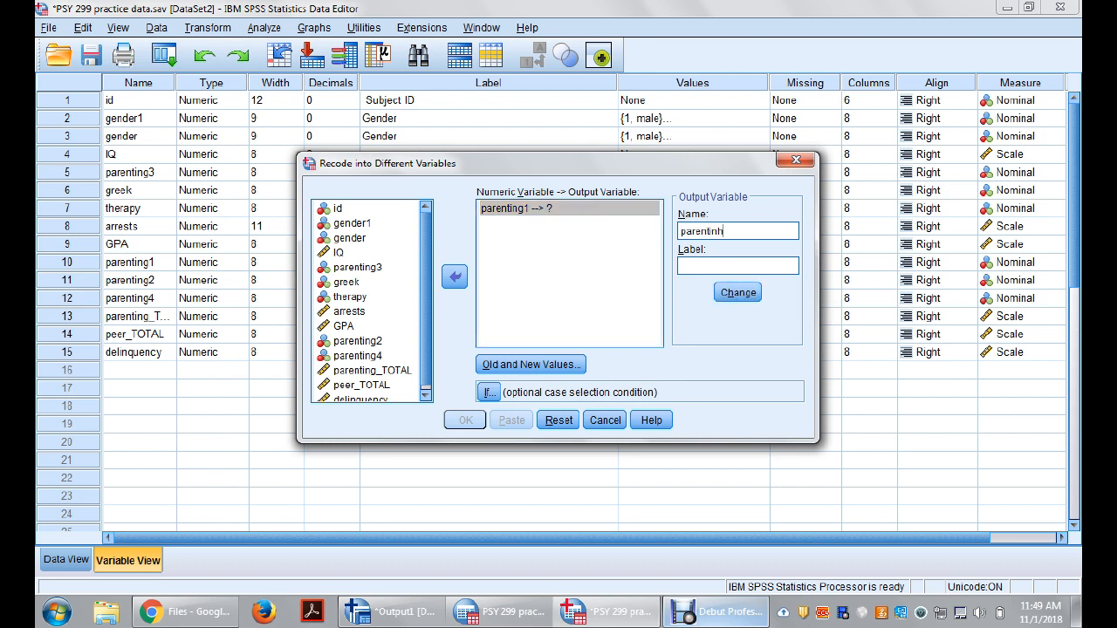
key(BackSpace)
text(g1_RE)
click(738, 267)
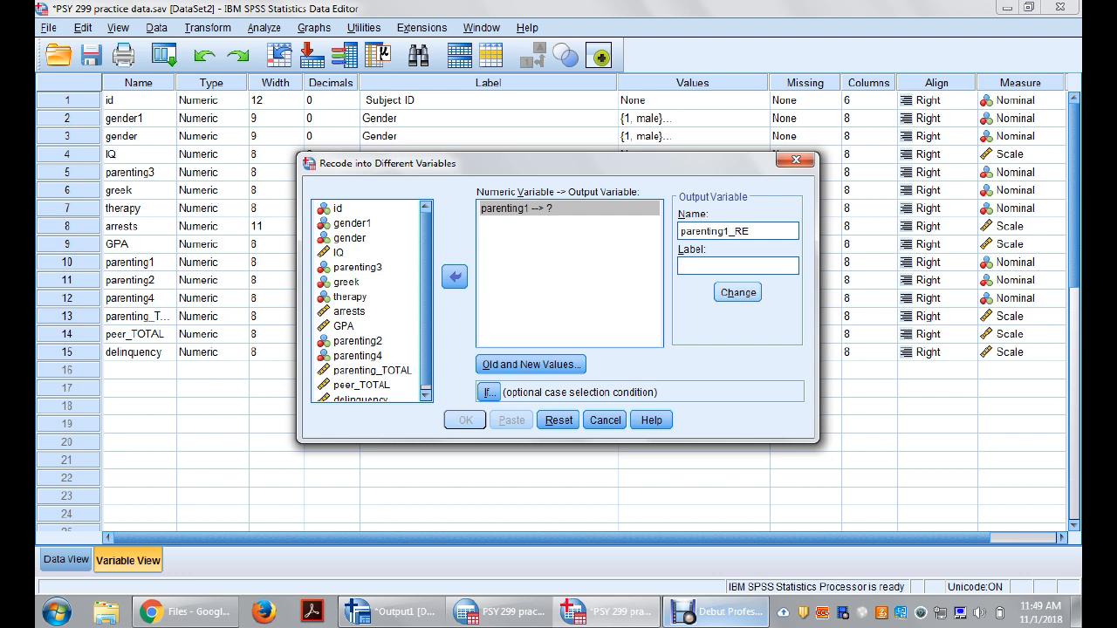
click(737, 292)
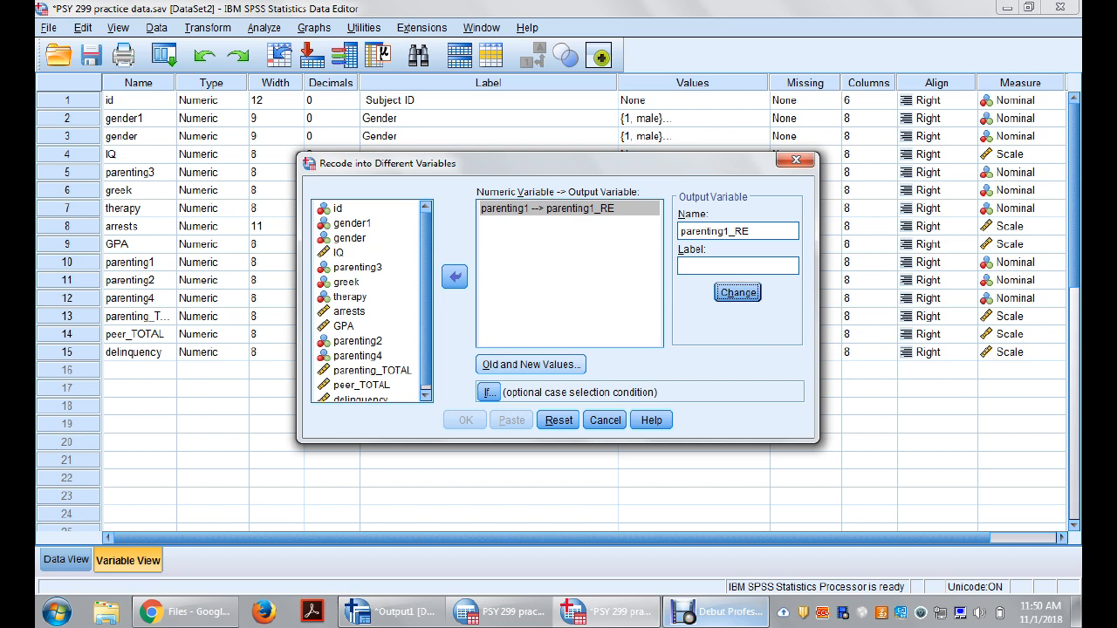
Step: Define the recode mappings from old value 7 to new value 4 and from 9 to 3
click(530, 365)
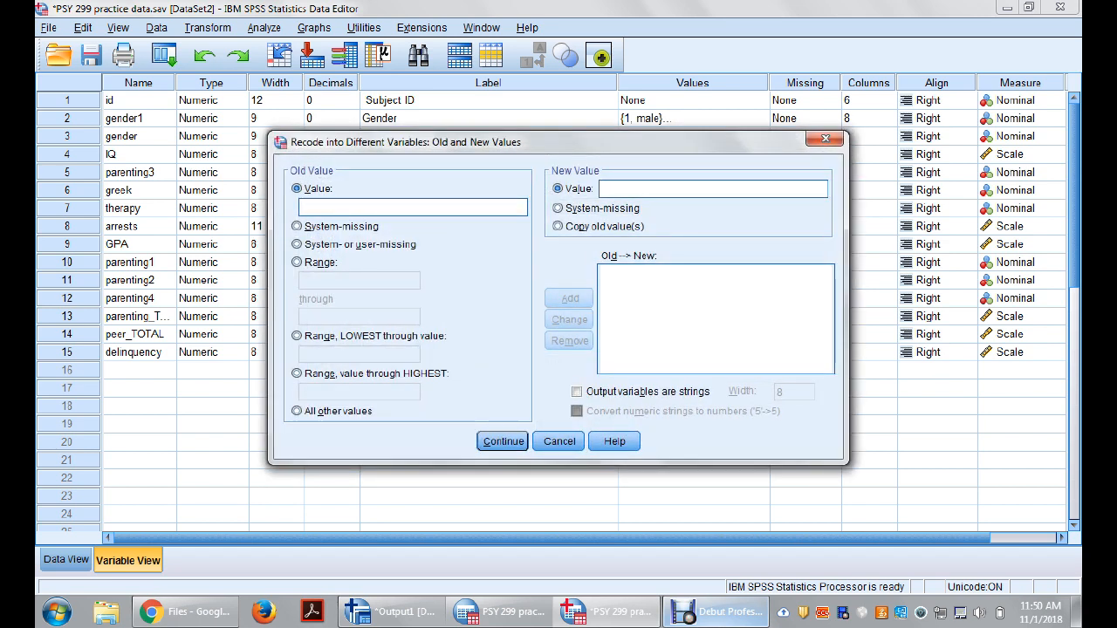
text(7)
key(Tab)
key(Tab)
text(4)
key(alt+a)
text(9)
key(Tab)
key(Tab)
text(3)
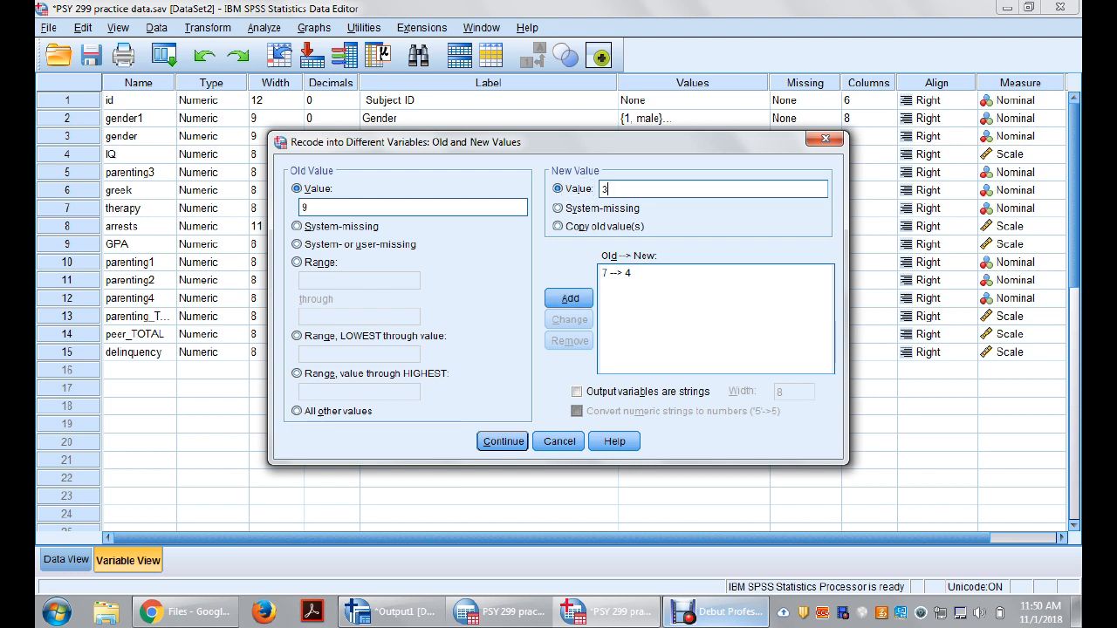
key(Return)
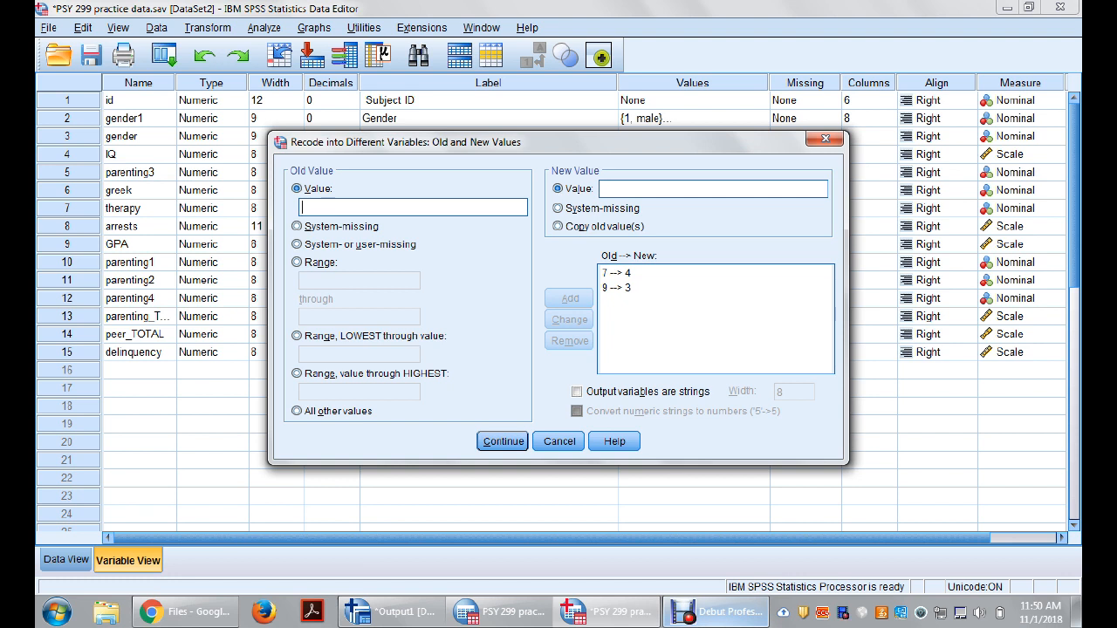
Step: Add the recode mappings from old value 11 to new value 2 and from 13 to 1
text(11)
key(Tab)
text(2)
key(Return)
text(13)
key(Tab)
key(Tab)
text(1)
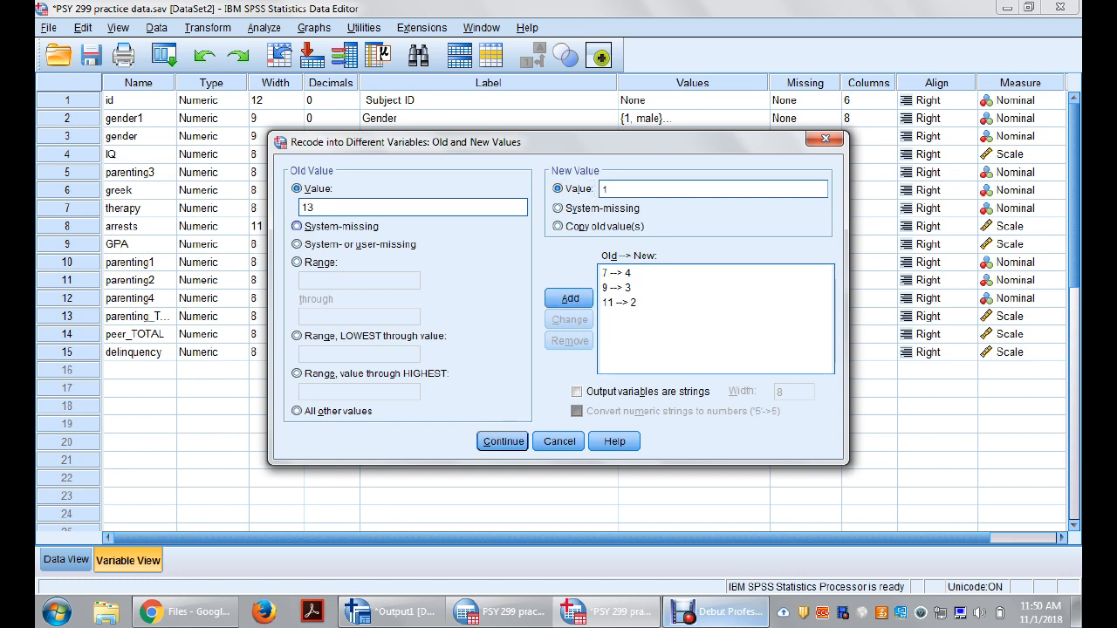
click(569, 298)
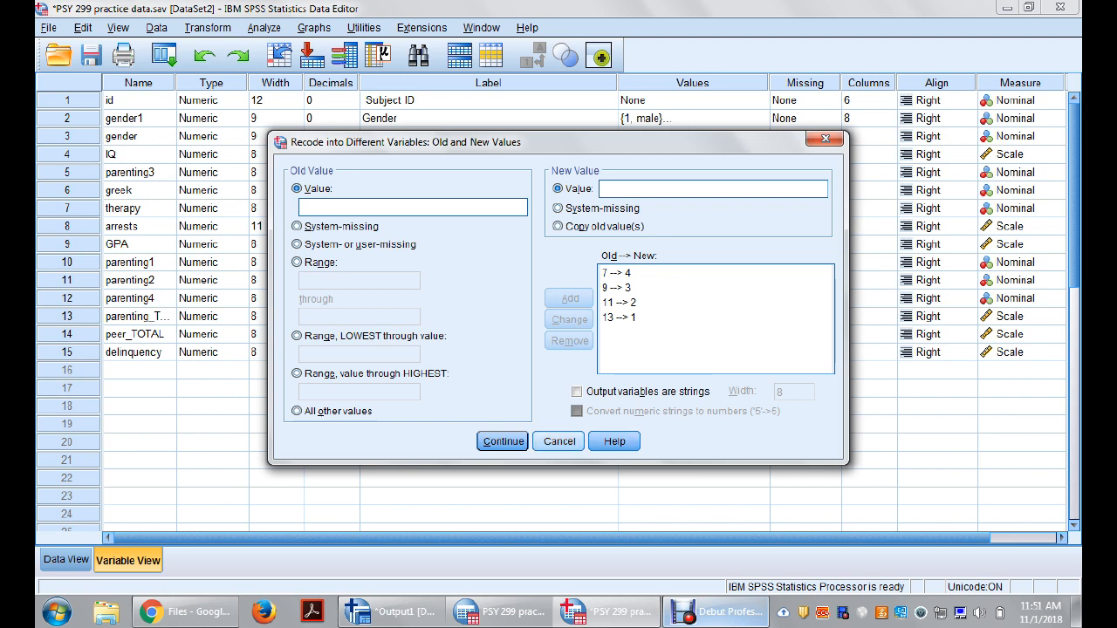
Step: Accept the old and new values and paste the recode as syntax, maximizing the Syntax Editor
key(Return)
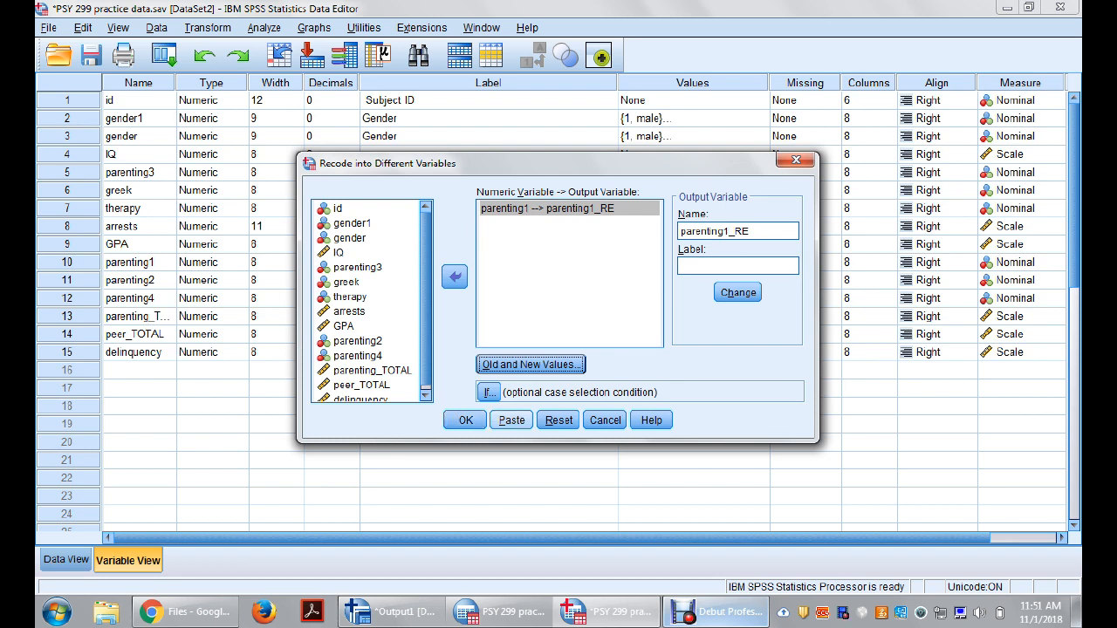
click(512, 420)
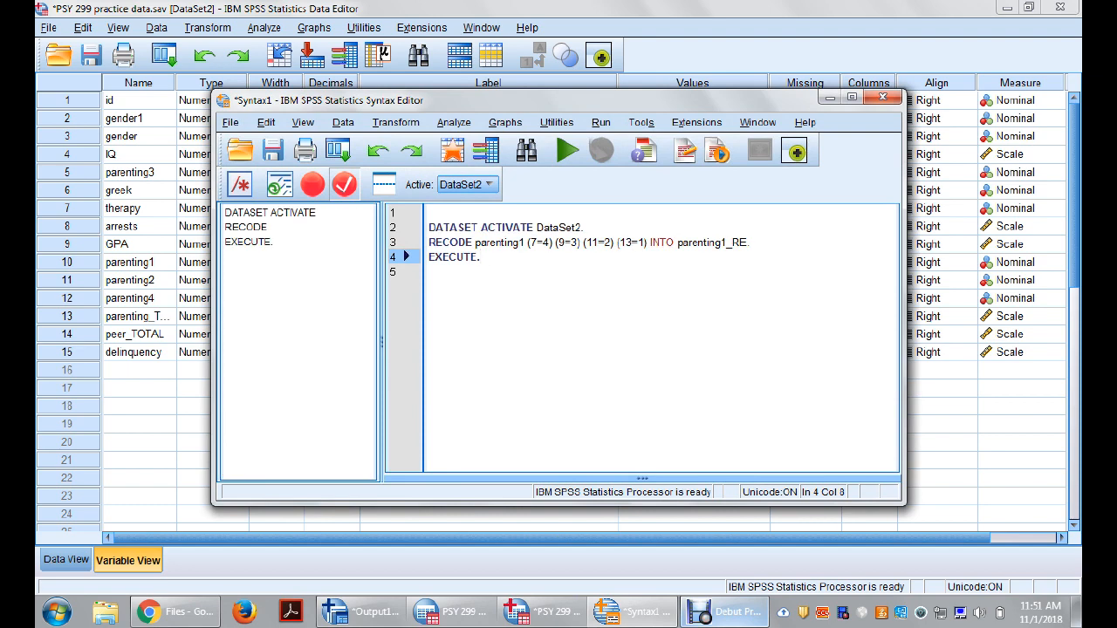
click(852, 97)
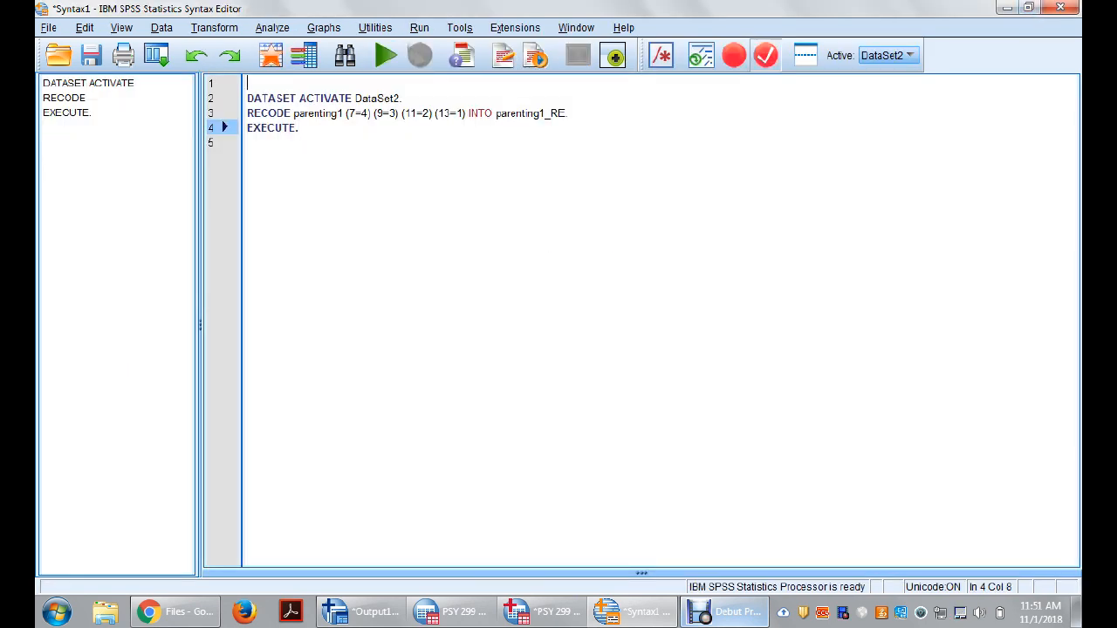
Step: Write a comment on the first syntax line, starting with "/*Created by", the author's name and "- Recoded parenting variables"
click(249, 84)
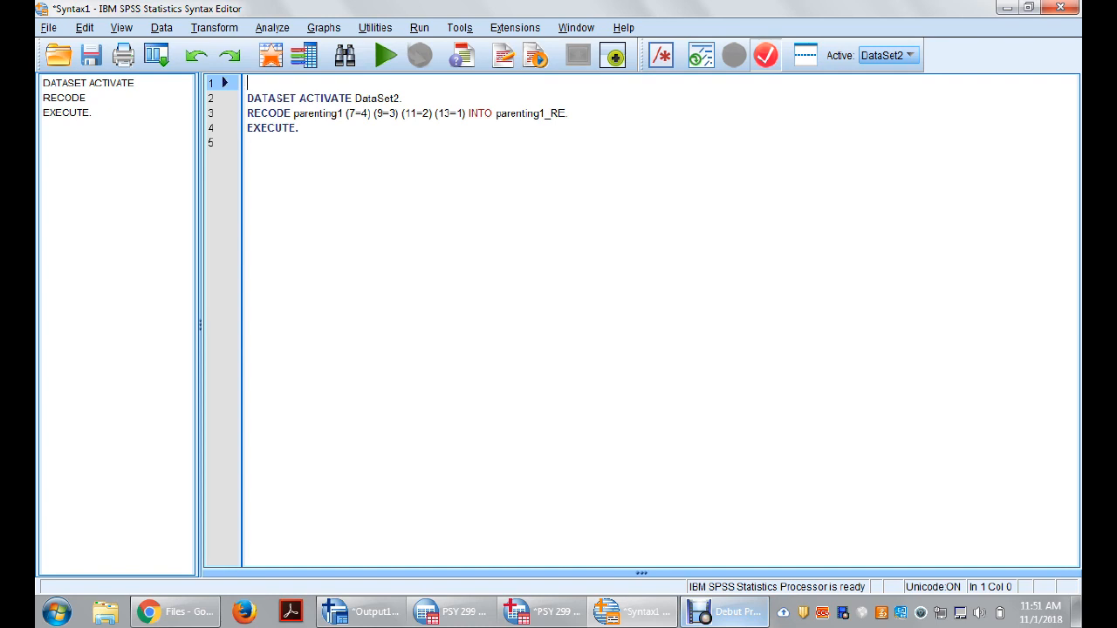
text(/)
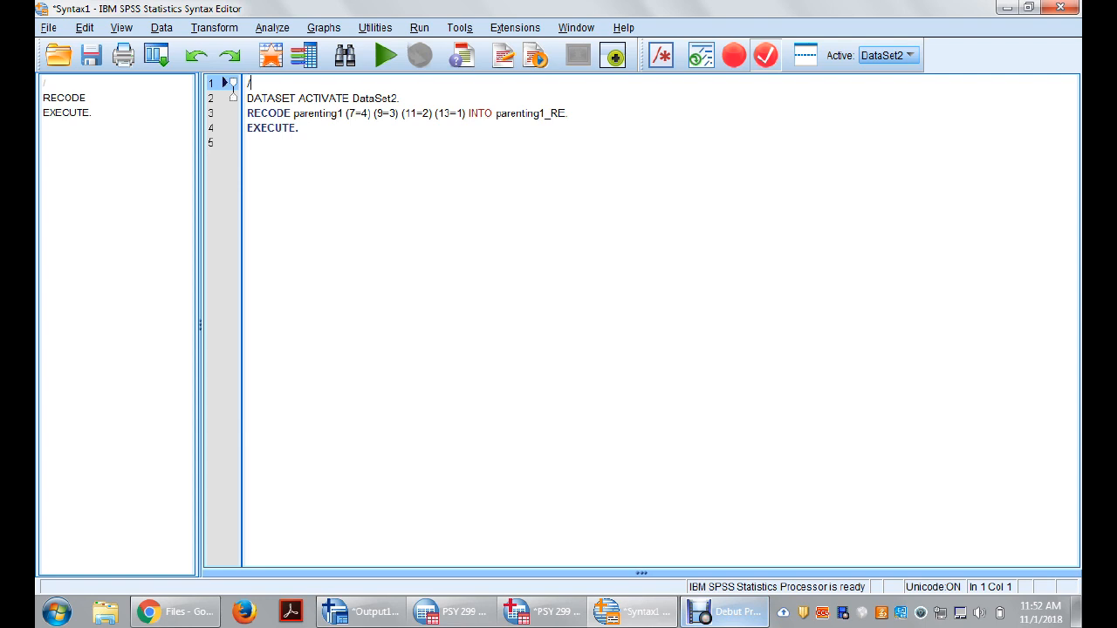
key(Caps_Lock)
text(8)
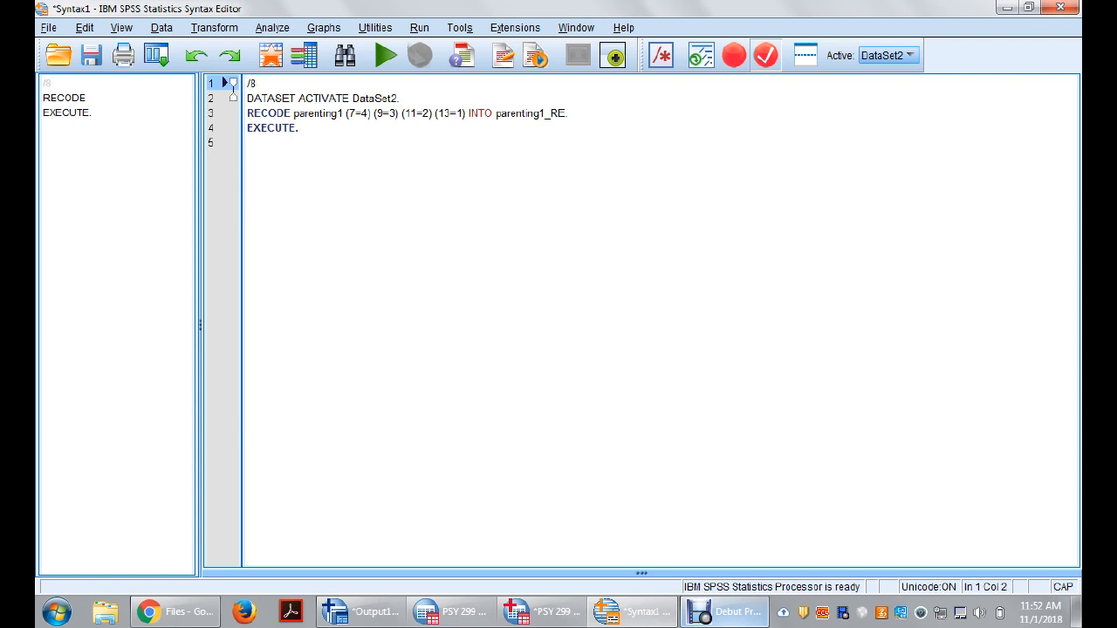
key(BackSpace)
text(cREAT)
key(BackSpace)
key(BackSpace)
key(BackSpace)
key(BackSpace)
key(BackSpace)
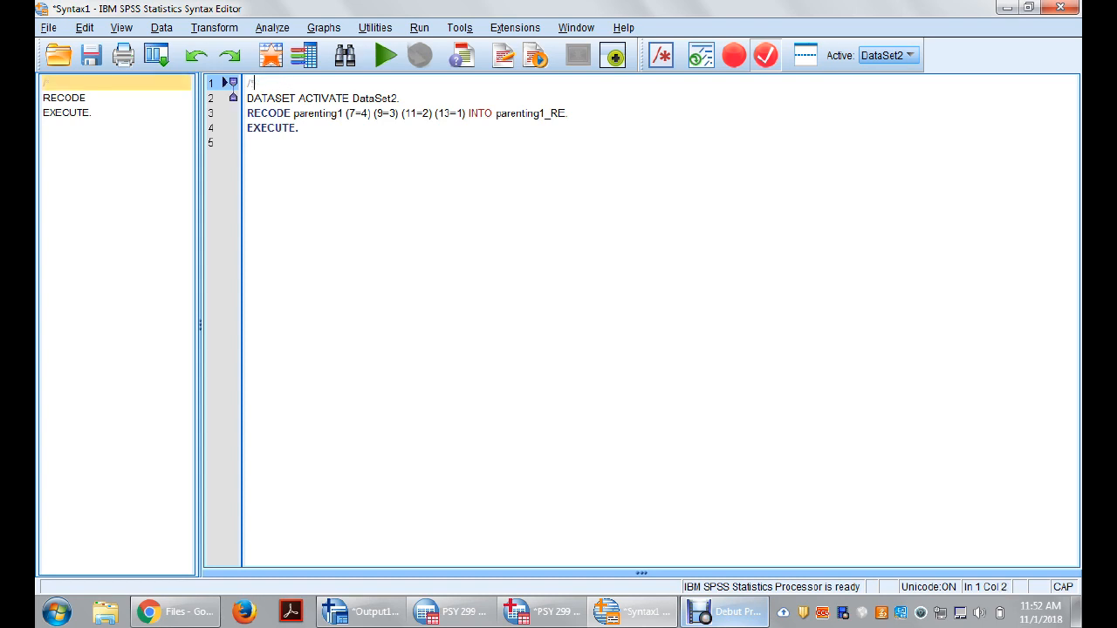
text(Created  by)
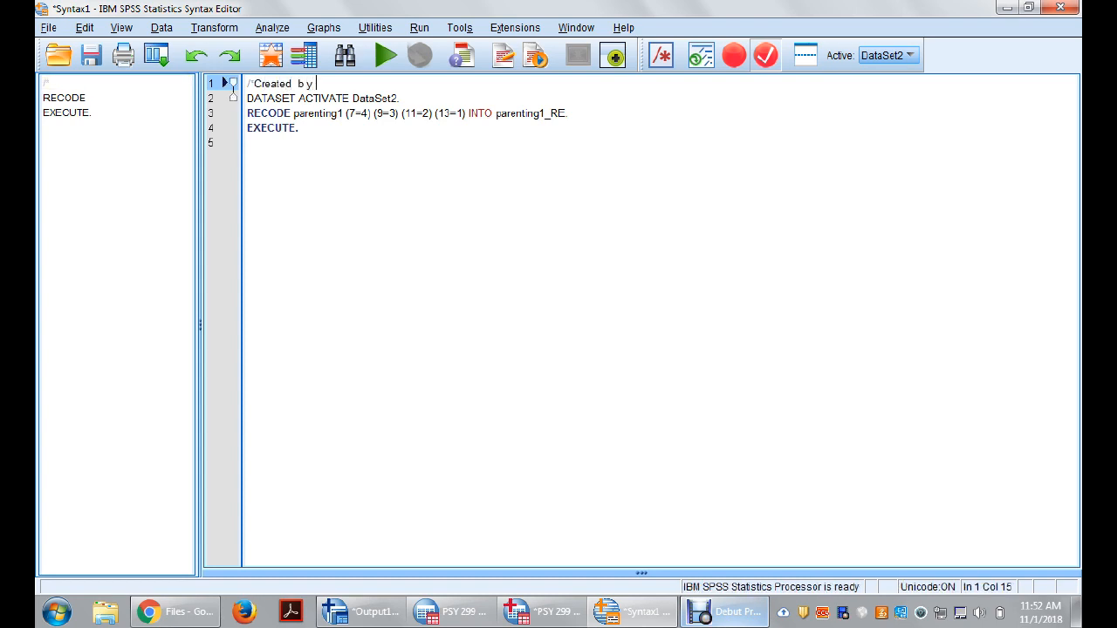
text( Prof)
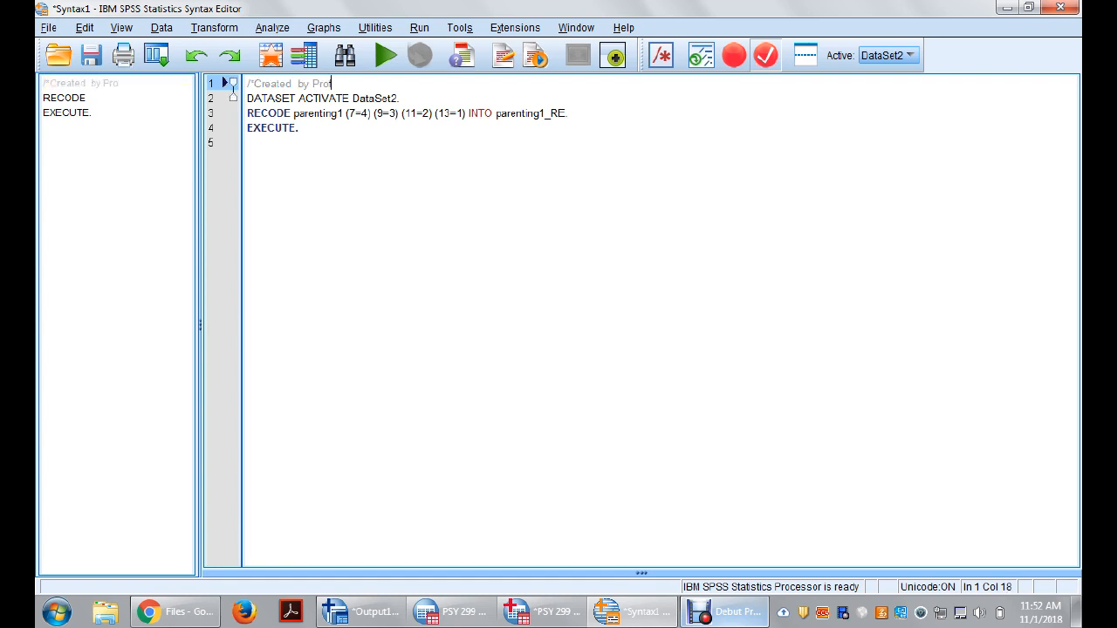
text( Chung - Recoded parenting variables)
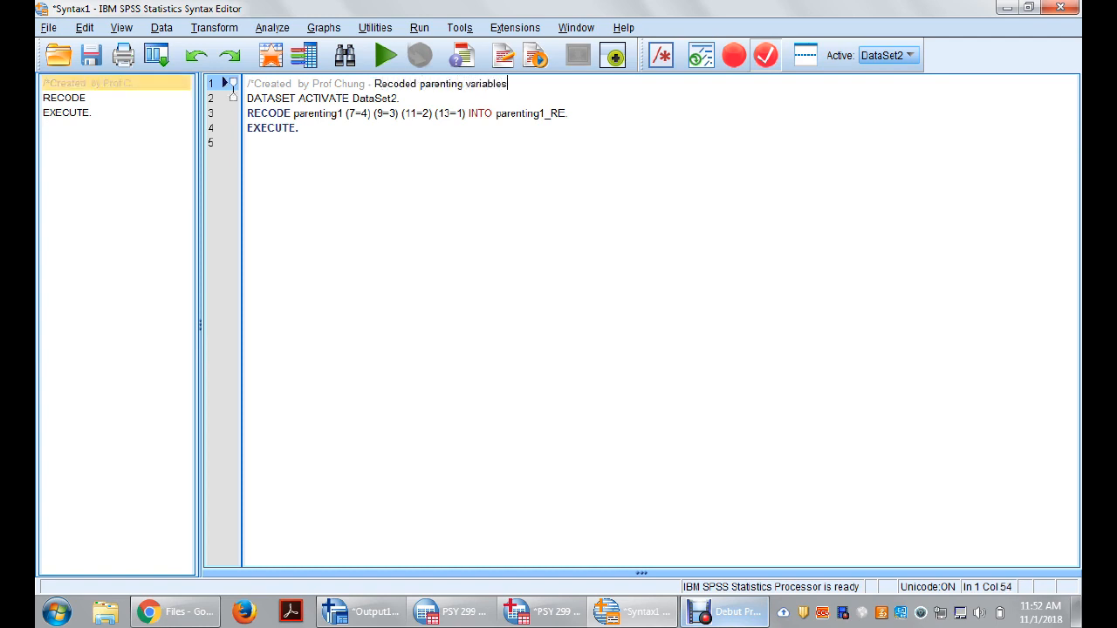
Step: Append the date "(Nov 1)" to the end of the comment on the first syntax line
click(248, 142)
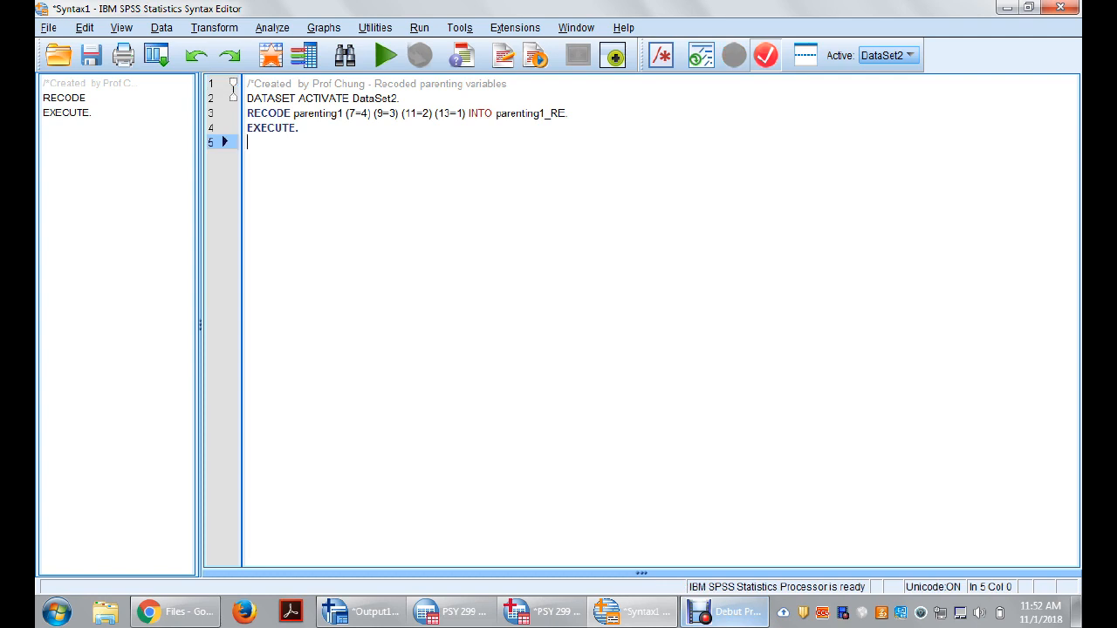
click(509, 85)
text(()
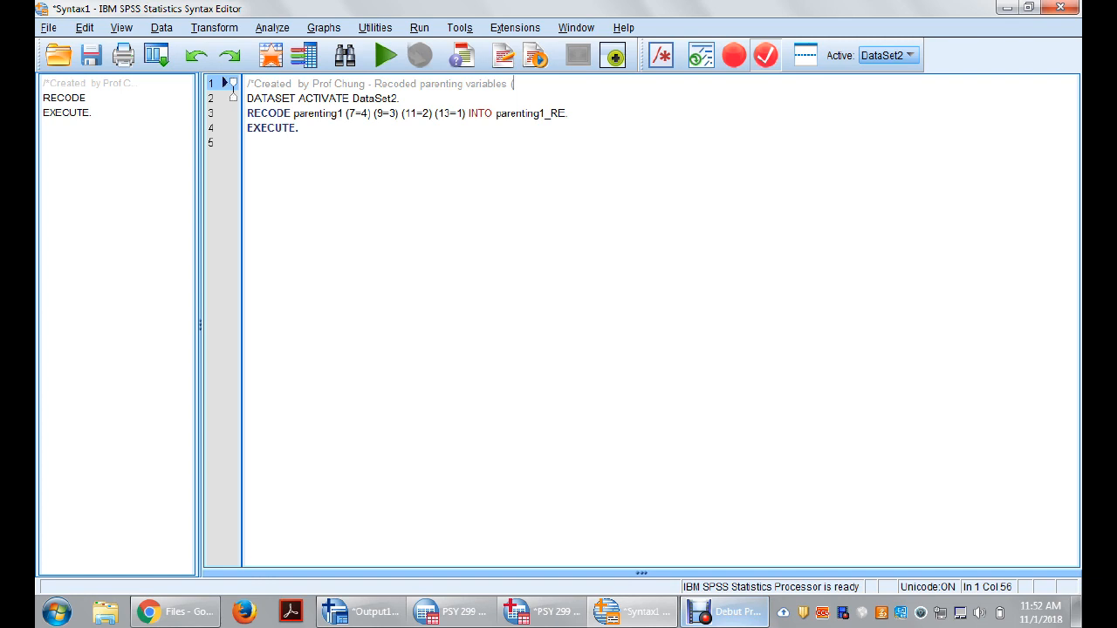
text(No)
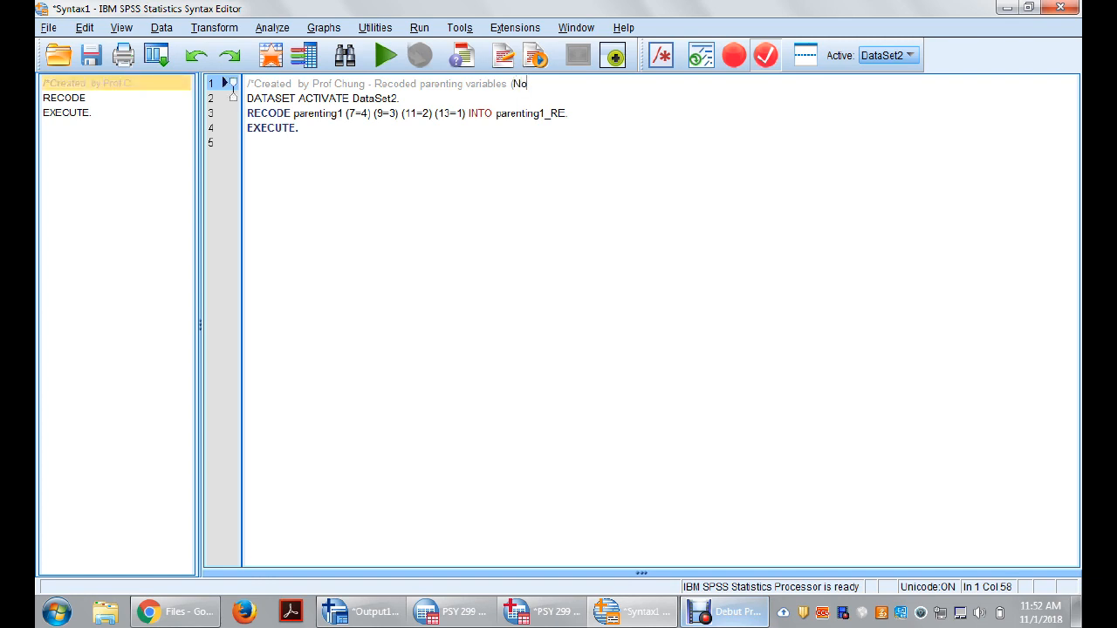
text(v 1))
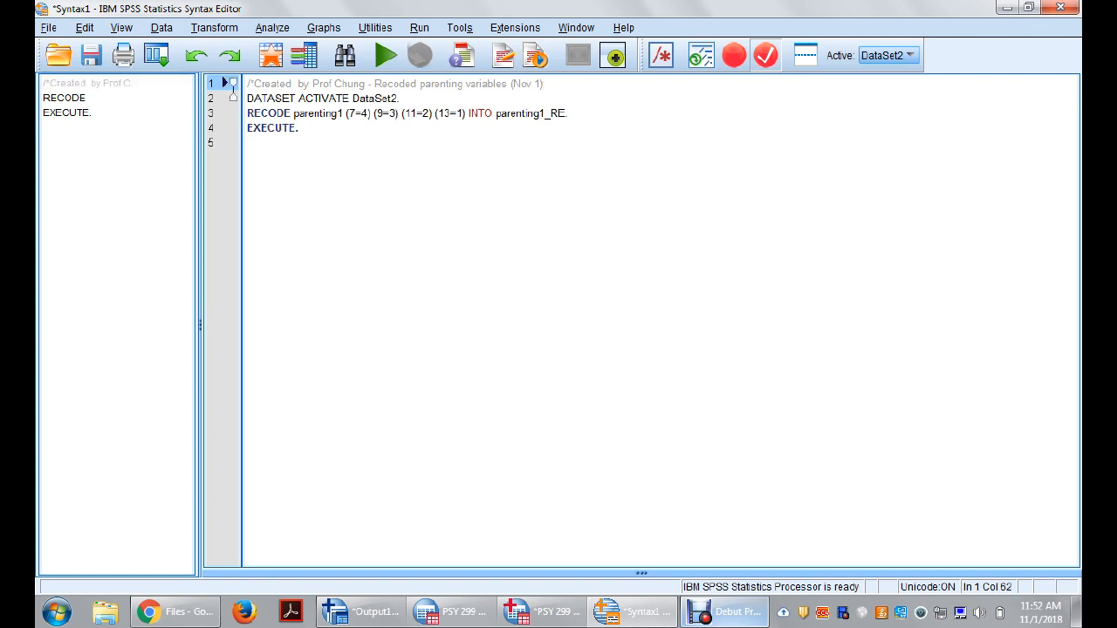
Step: Select all of the syntax, including the comment and the parenting1 recode, and run the selection
click(249, 142)
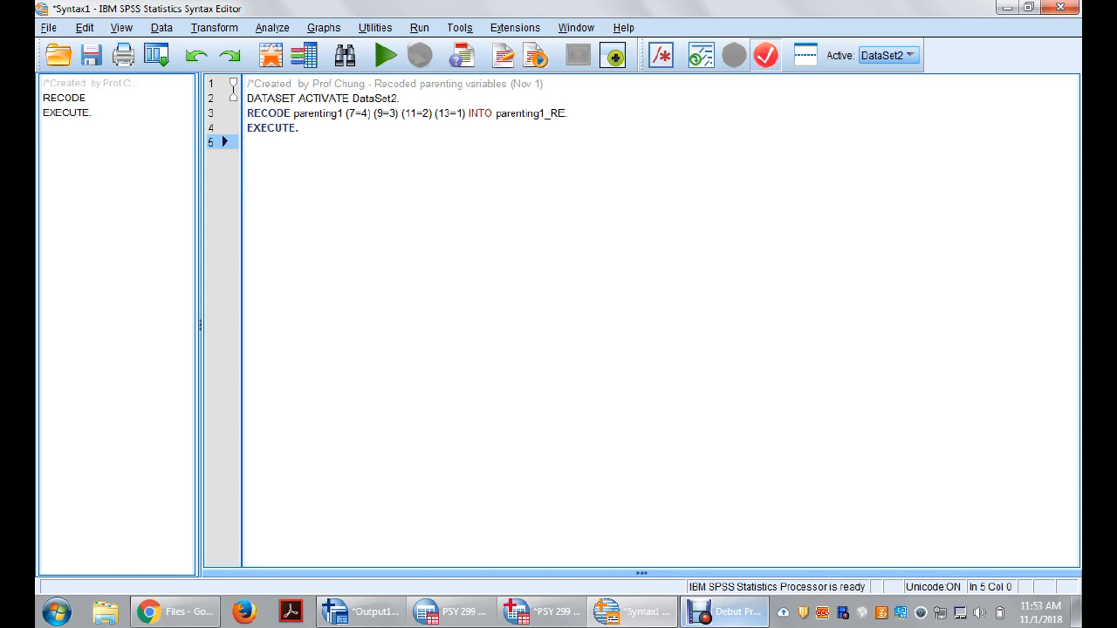
click(269, 114)
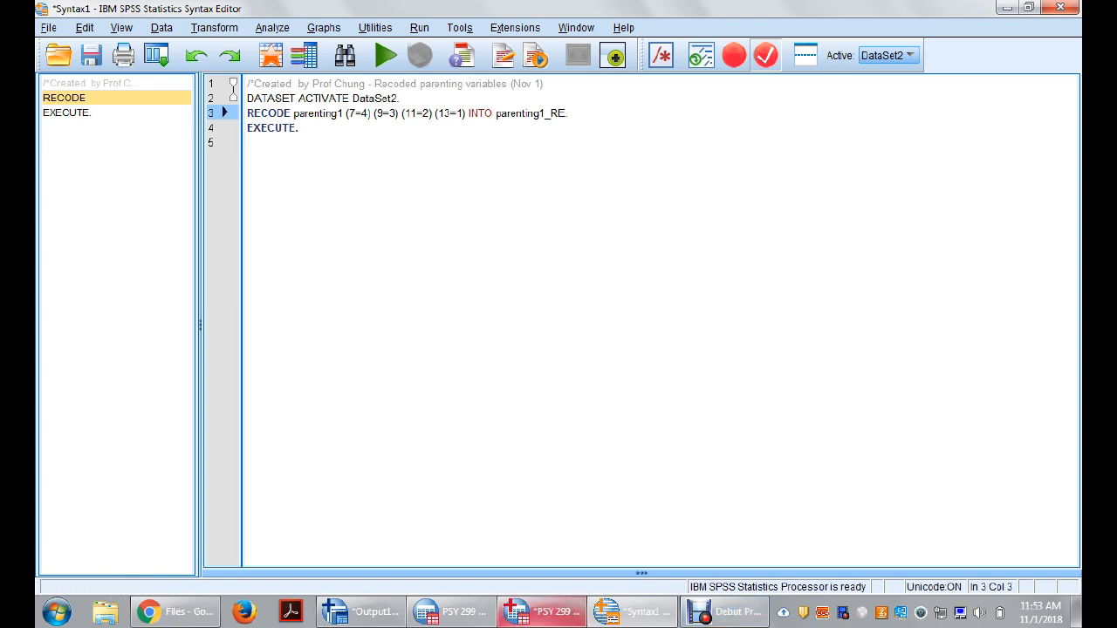
key(ctrl+a)
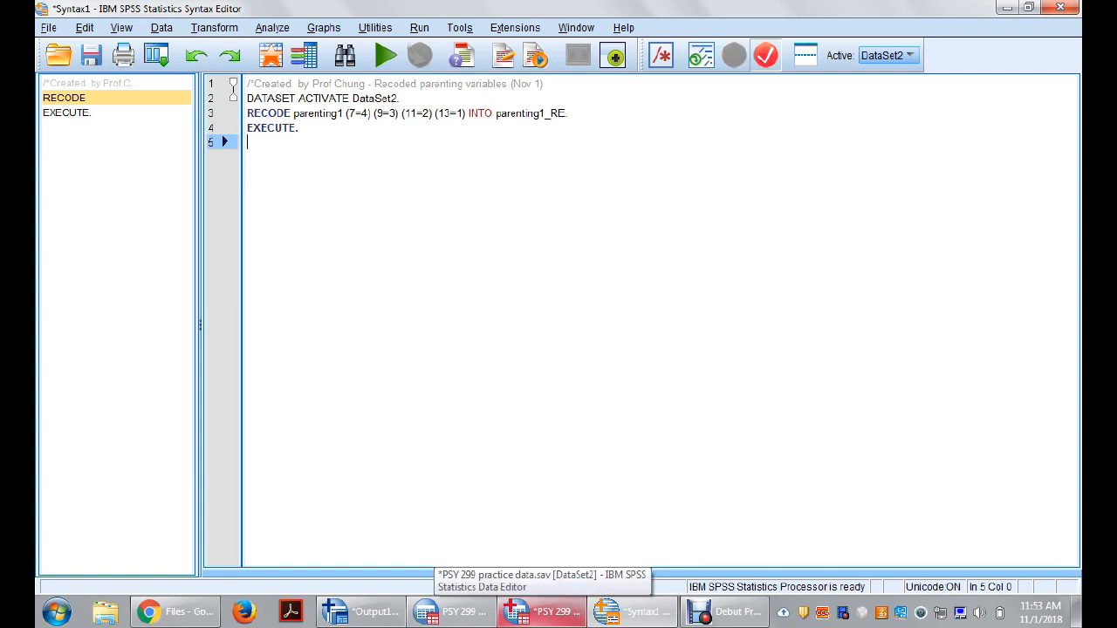
key(ctrl+r)
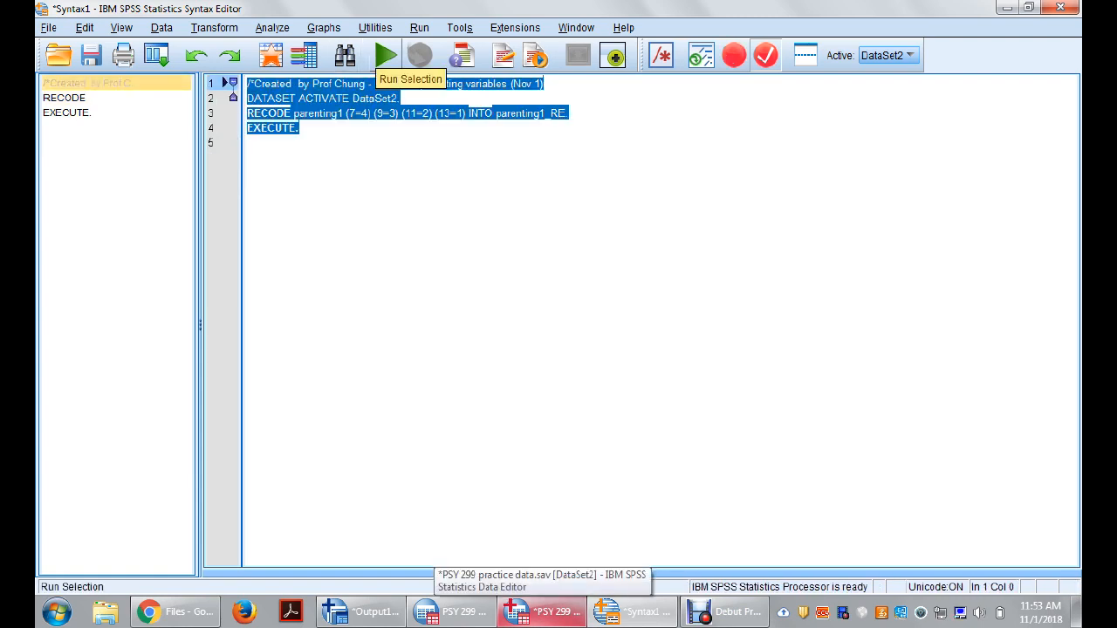
click(419, 27)
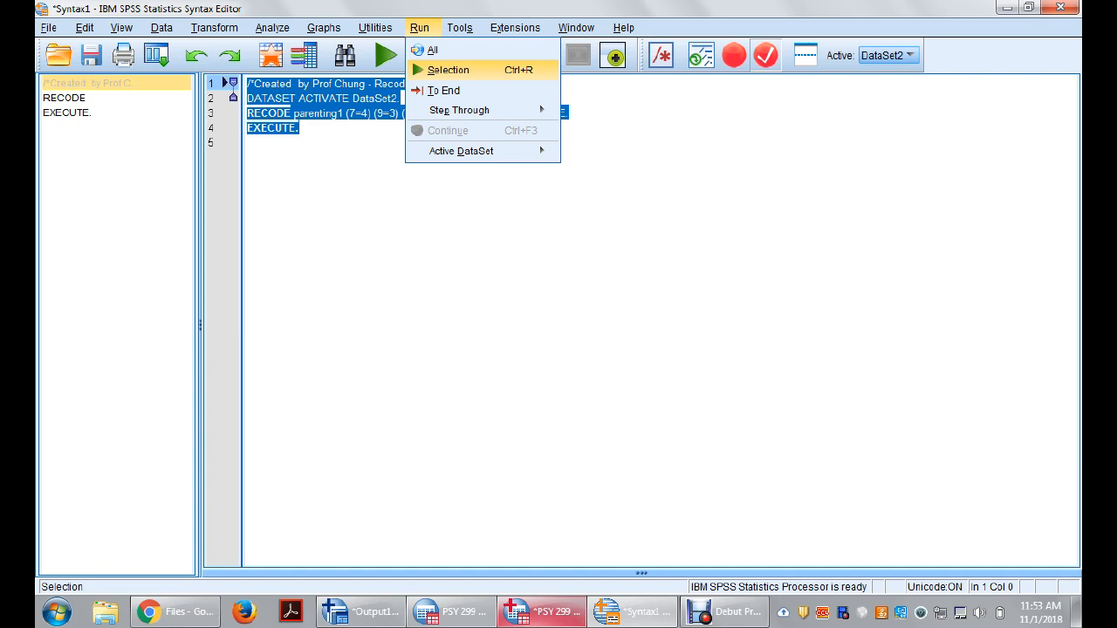
key(Return)
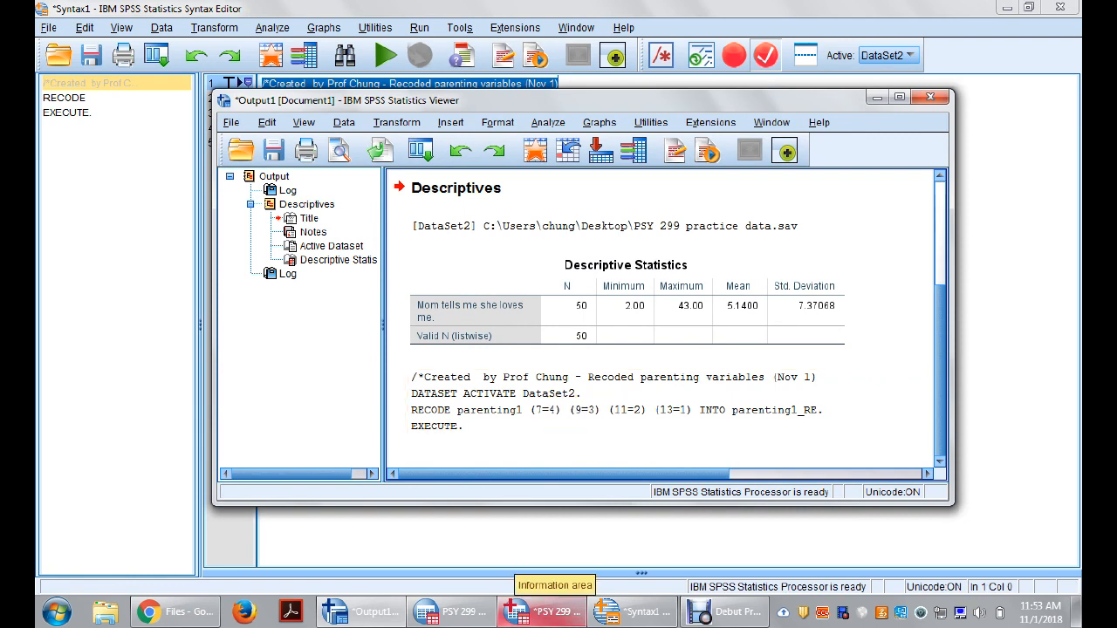
Step: Switch to the data values of the PSY 299 practice dataset and move the parenting1_RE column directly after parenting1
click(543, 611)
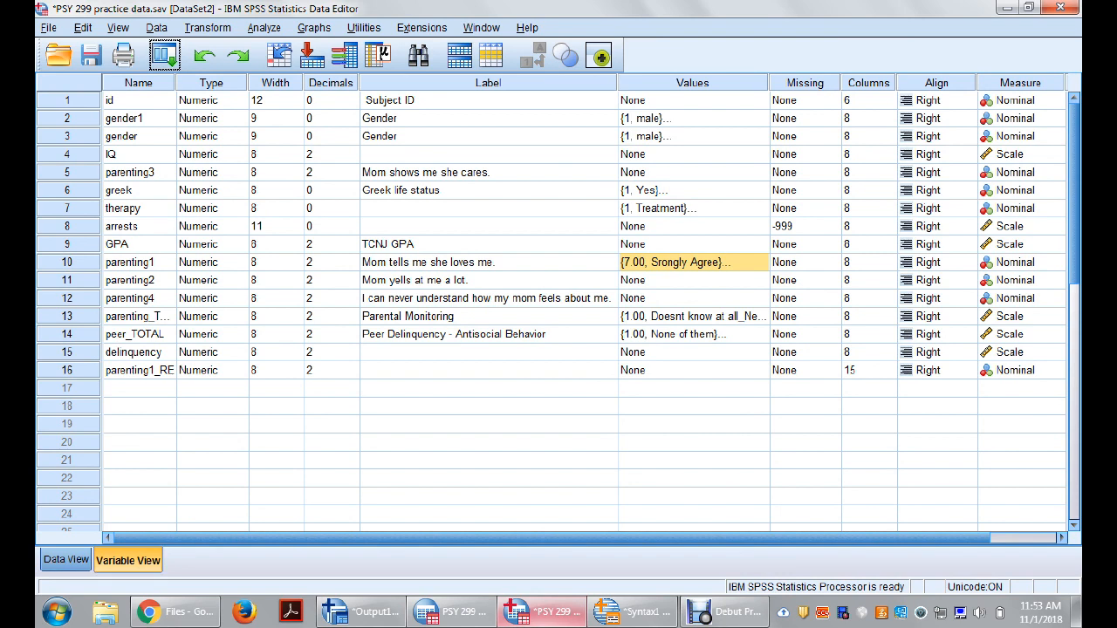
click(66, 560)
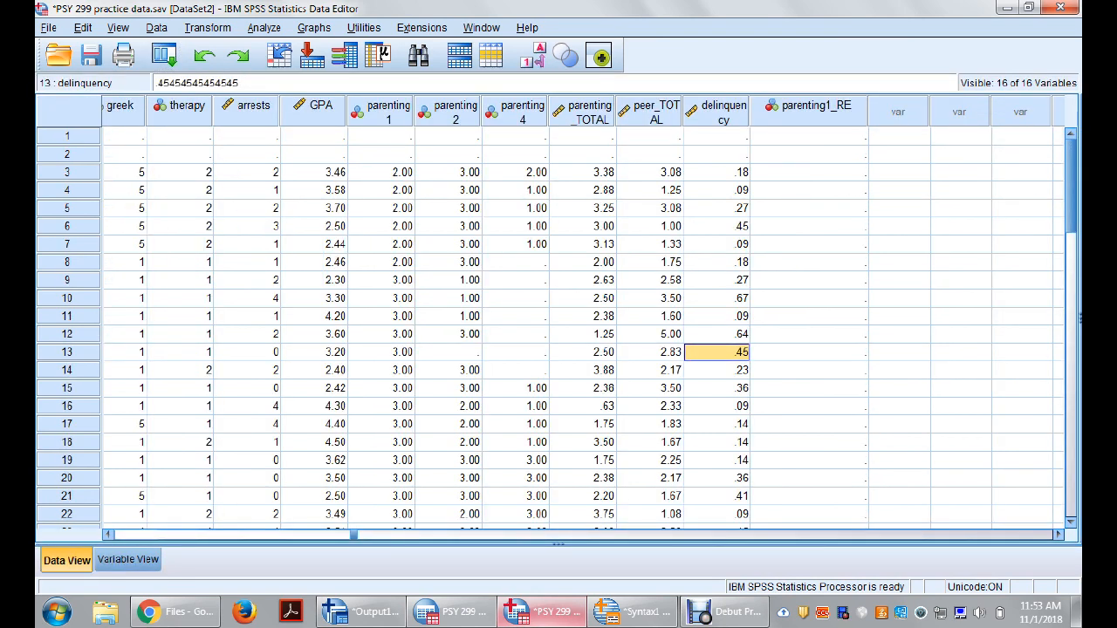
click(809, 111)
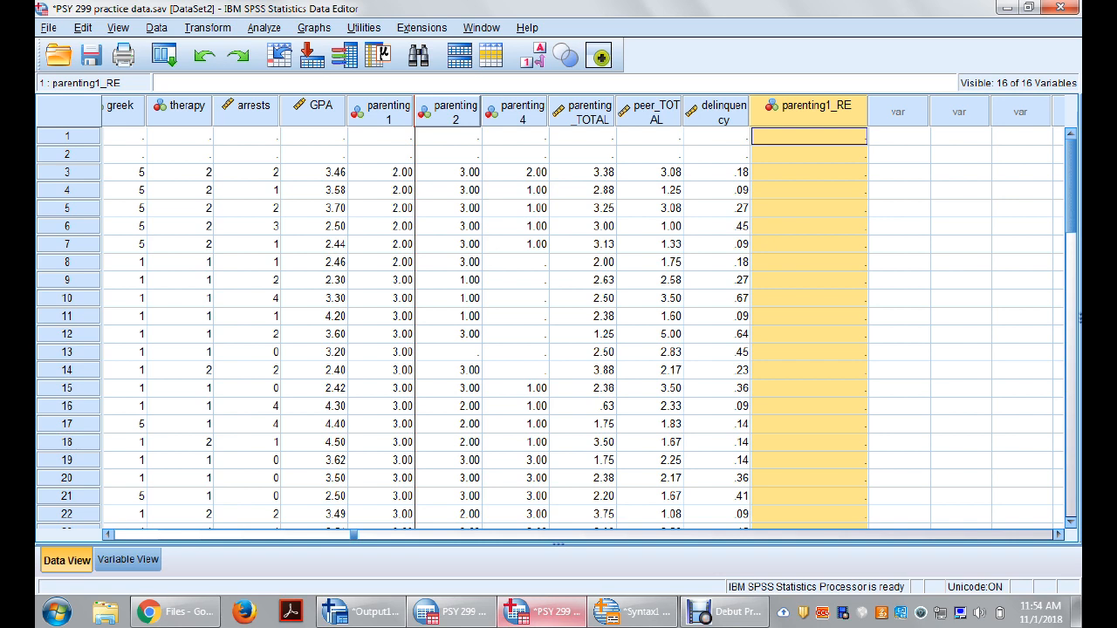
drag(810, 107, 445, 112)
Step: Compare the parenting1 and parenting1_RE values case by case over the first rows of data
click(382, 173)
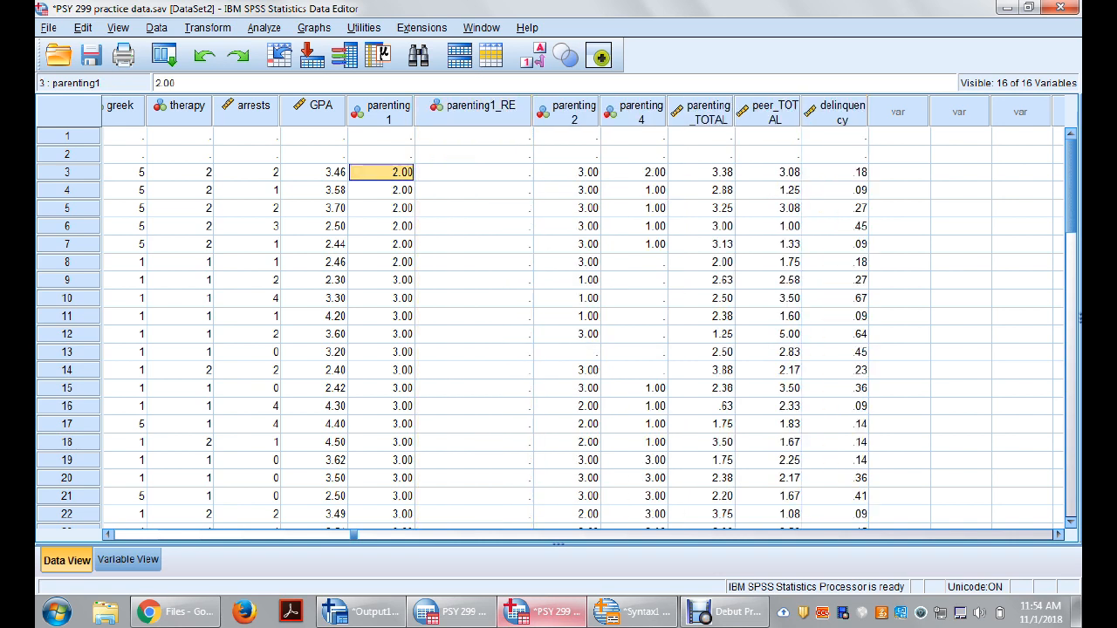
click(382, 136)
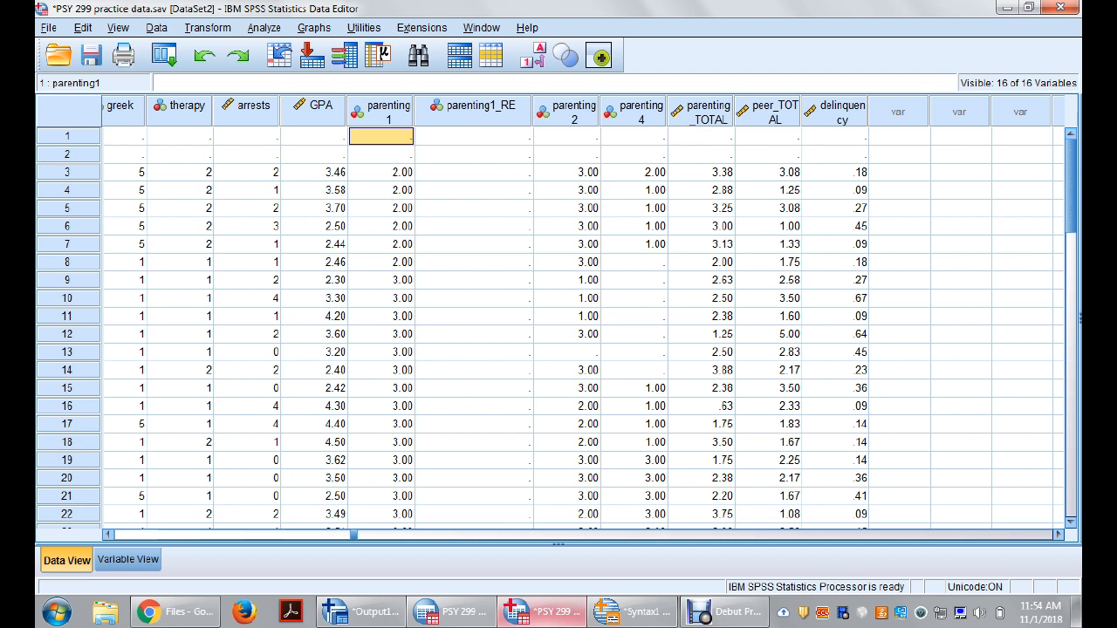
click(381, 173)
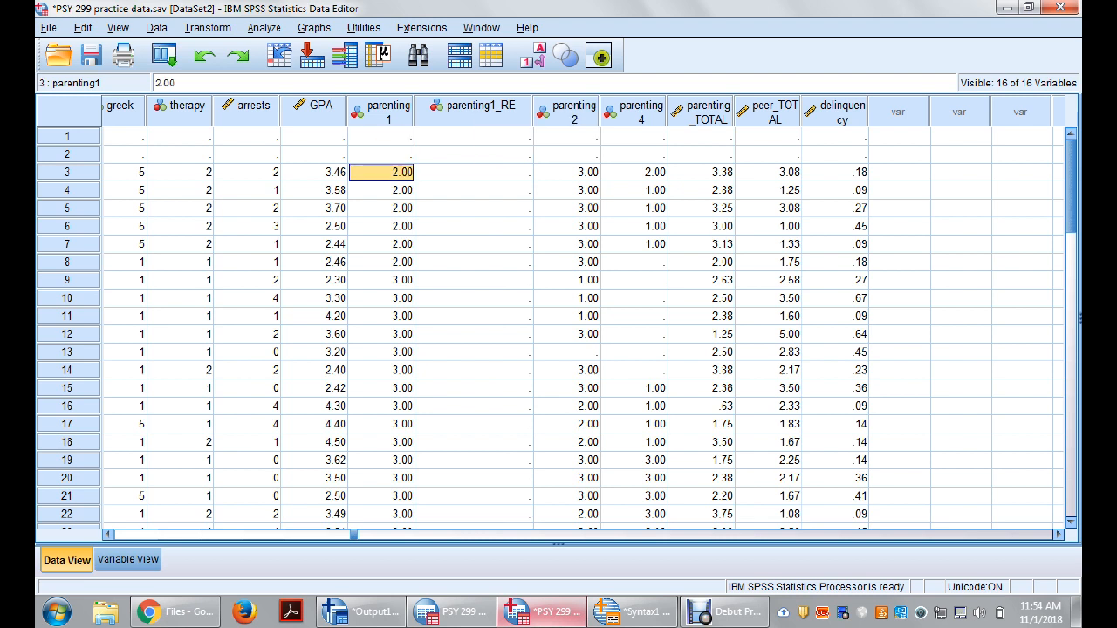
key(Down)
key(Down)
key(Down)
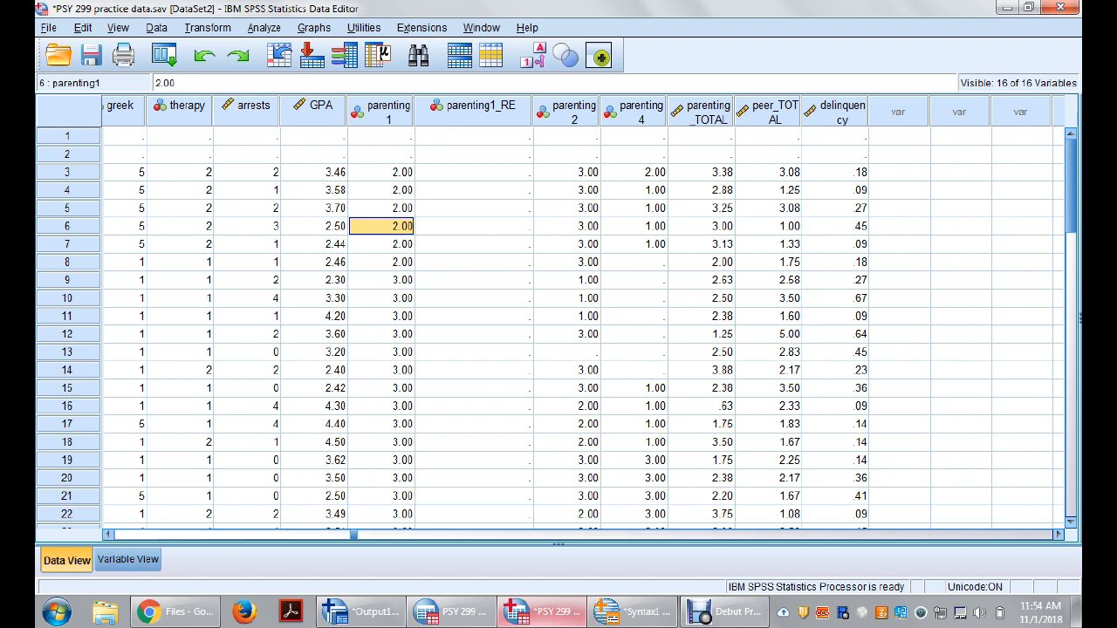
key(Up)
key(Up)
key(Up)
key(Right)
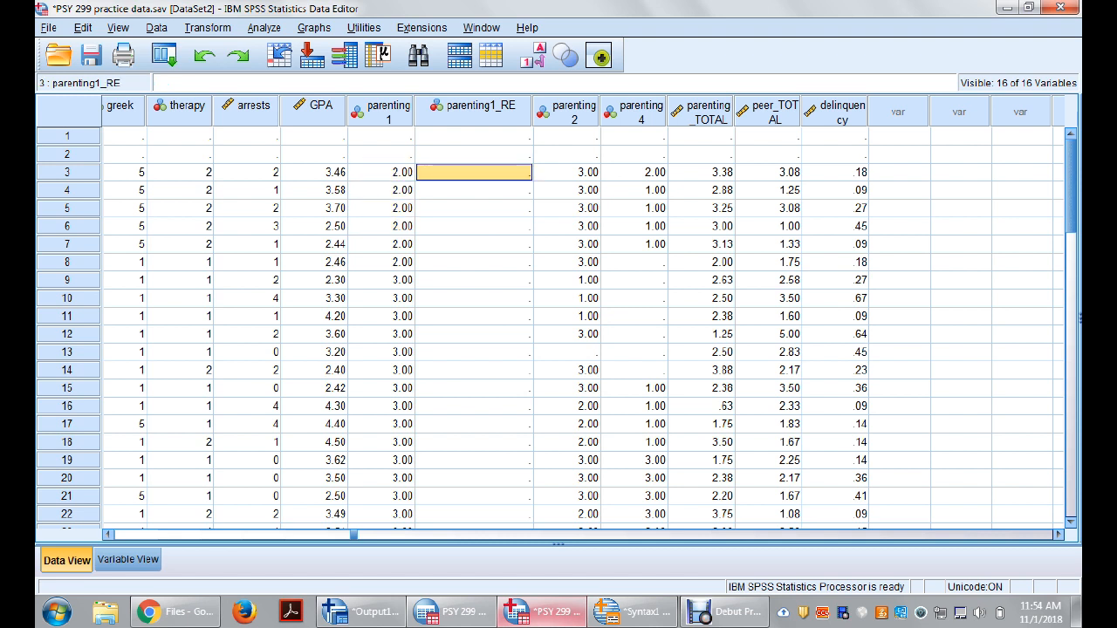
key(Down)
key(Down)
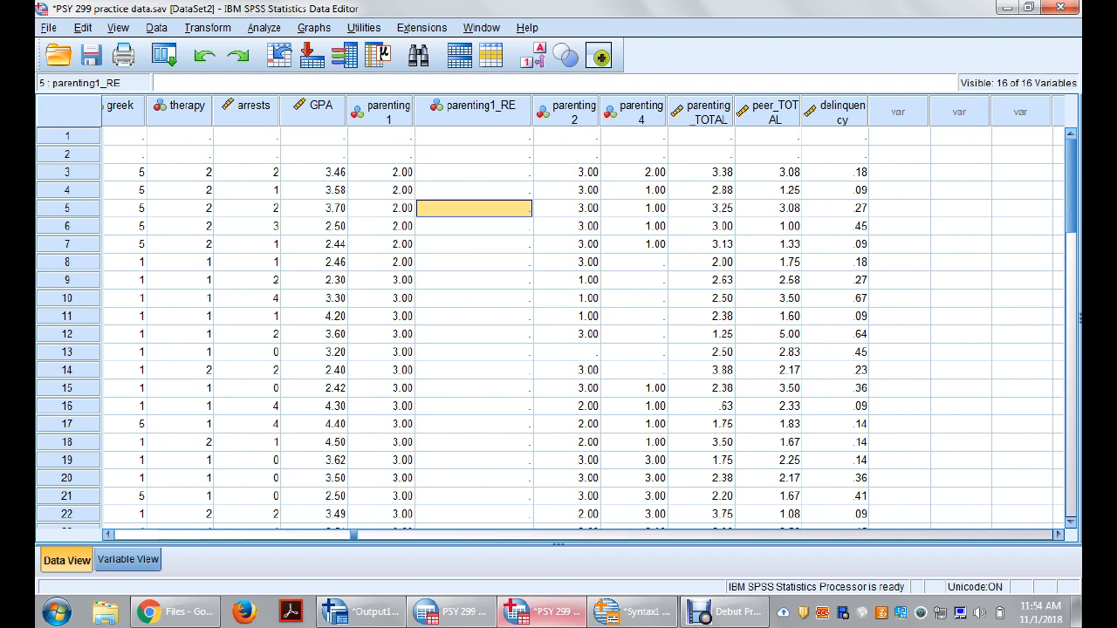
Step: Examine the labels and value definitions of parenting1, parenting1_RE and the neighbouring variables in the variable definitions
click(127, 559)
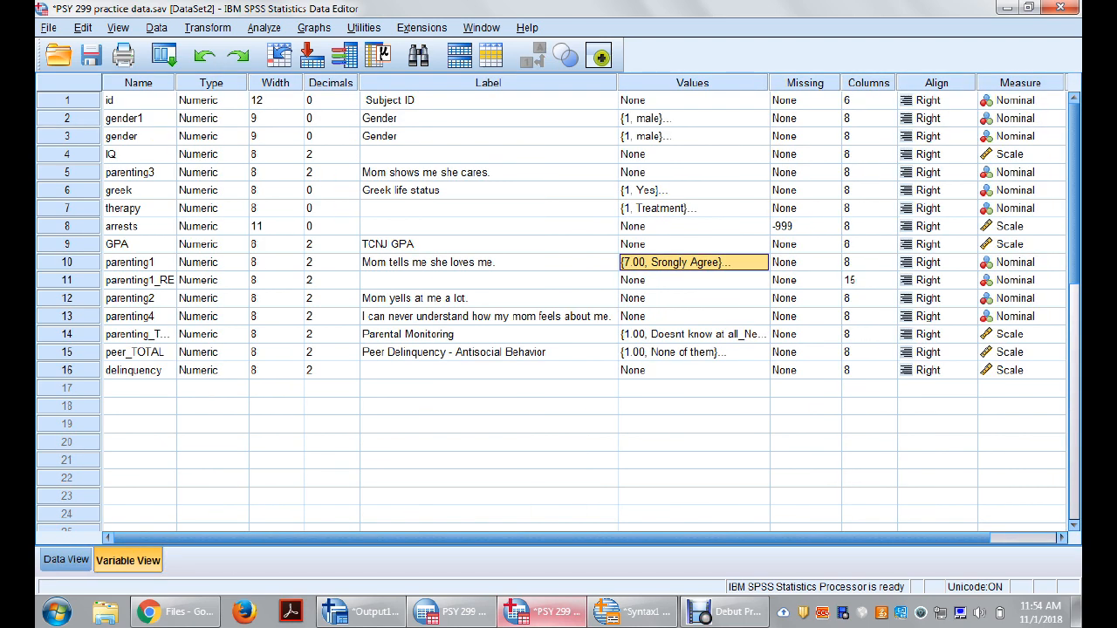
click(489, 173)
key(Down)
key(Down)
key(Down)
key(Down)
key(Down)
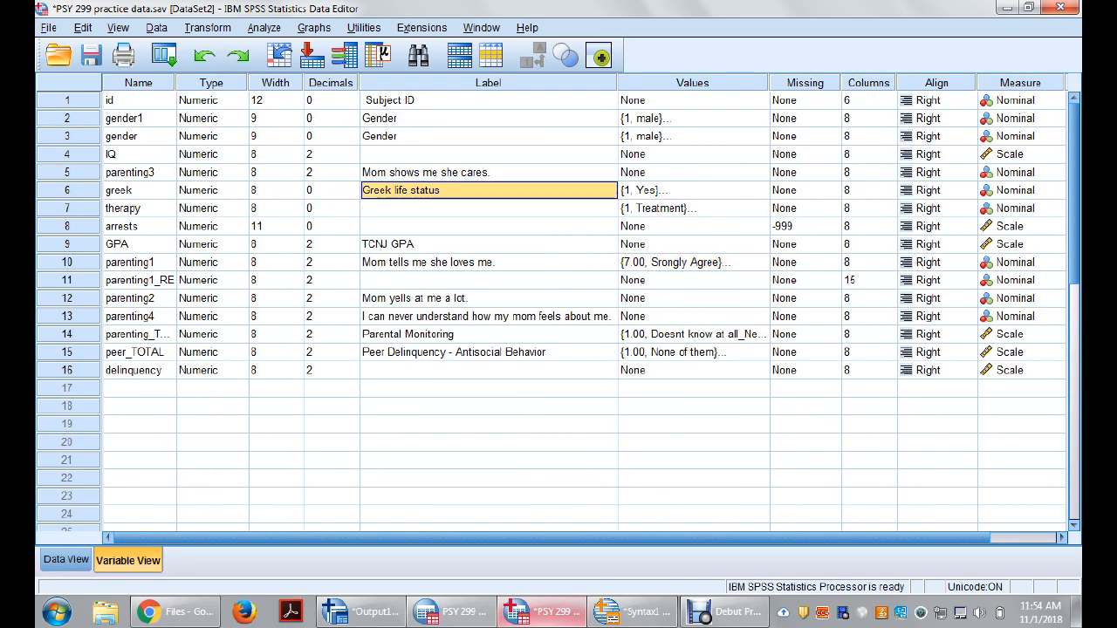
key(Right)
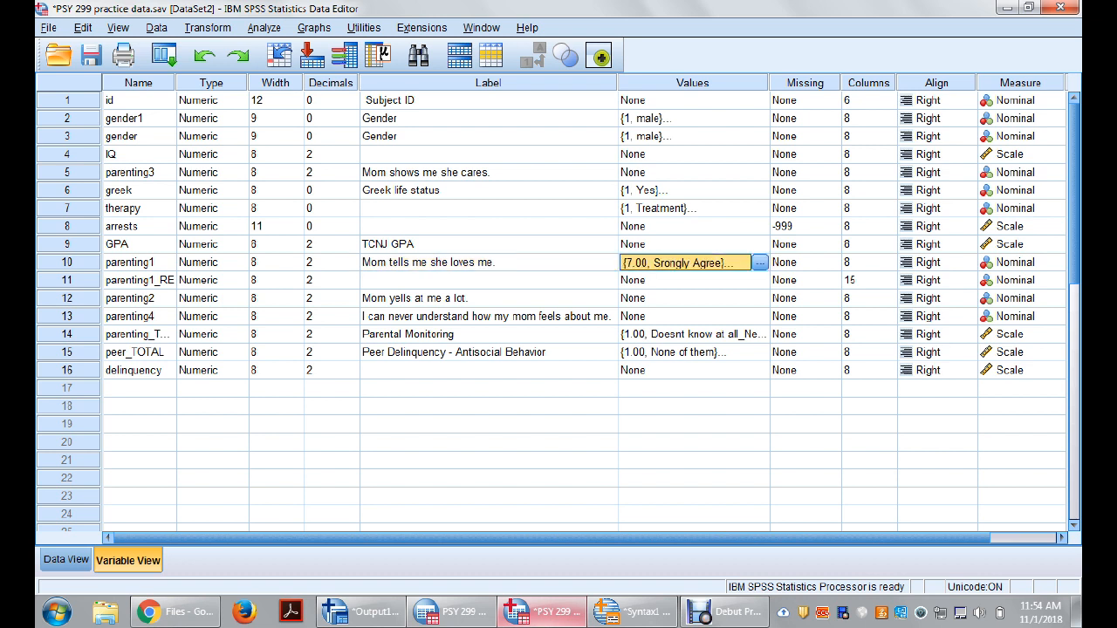
key(Down)
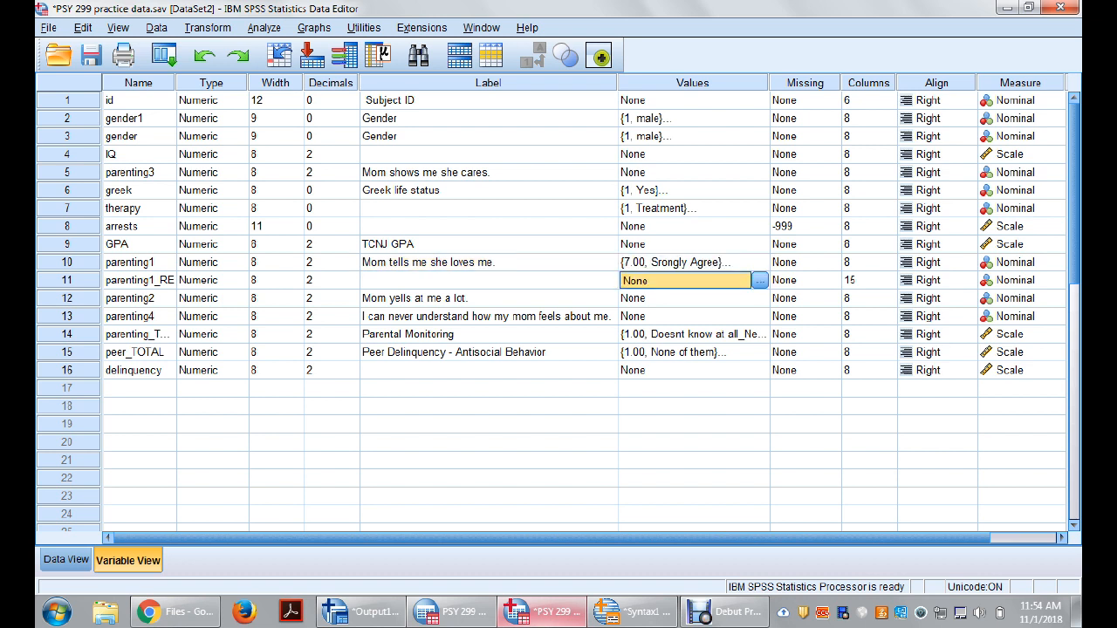
key(Left)
key(Down)
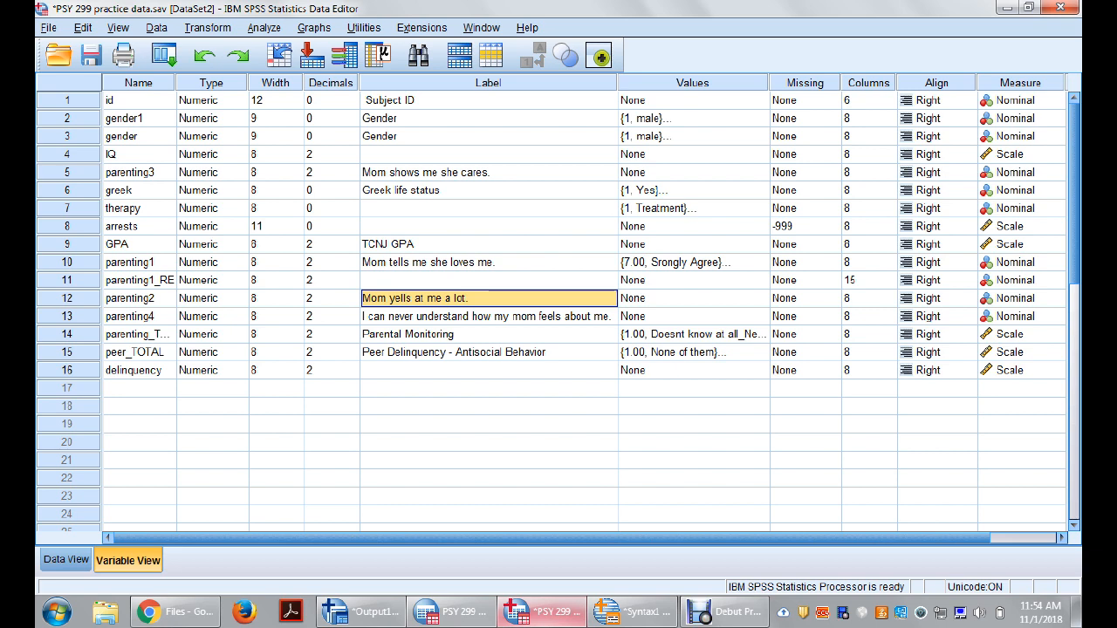
Step: Edit the value labels of parenting1, changing the value for "Srongly Agree" to 4
click(757, 263)
click(760, 263)
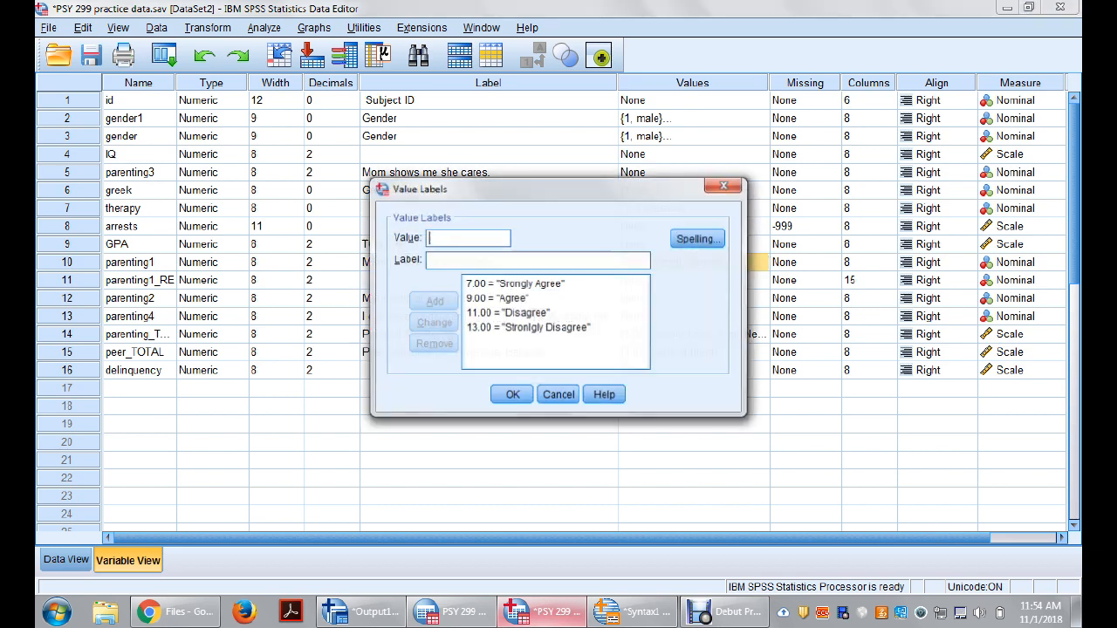
click(515, 284)
key(BackSpace)
key(BackSpace)
key(BackSpace)
key(BackSpace)
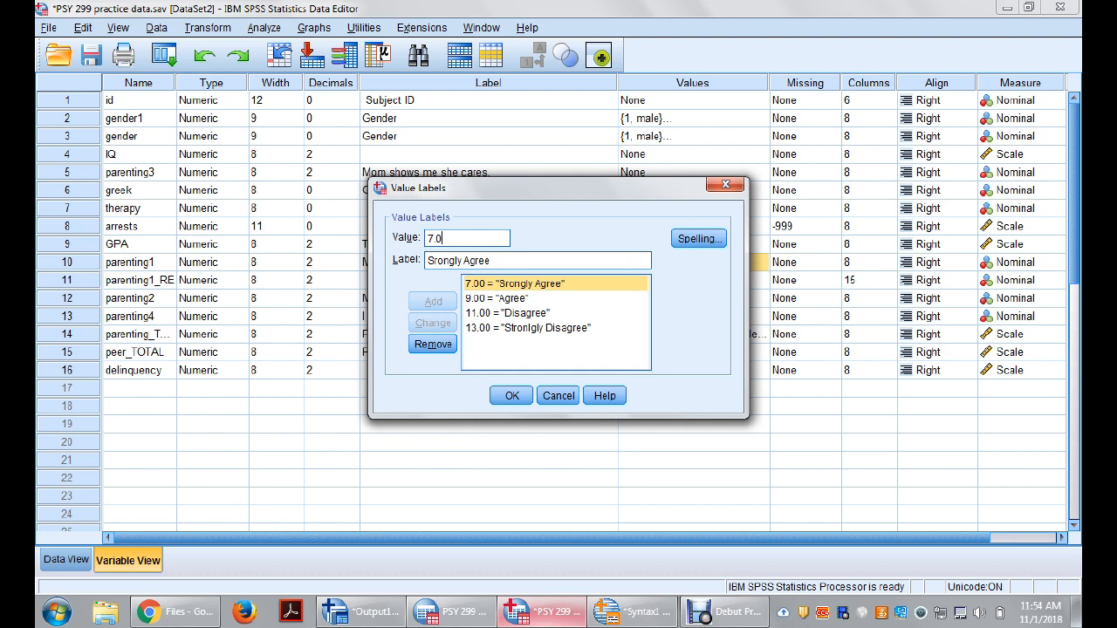
text(4)
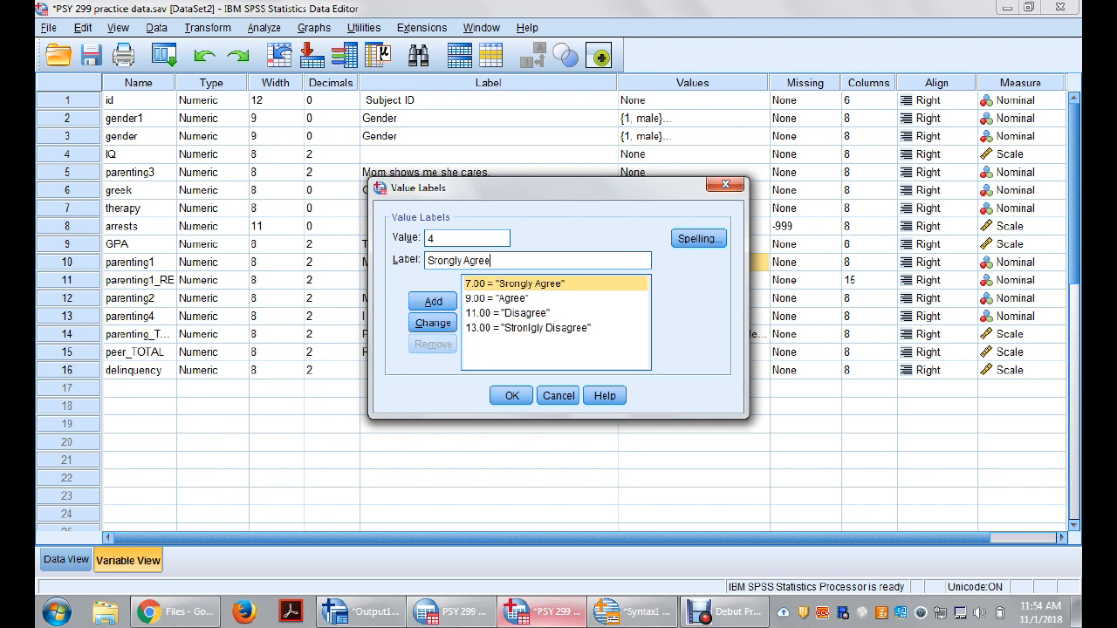
click(433, 323)
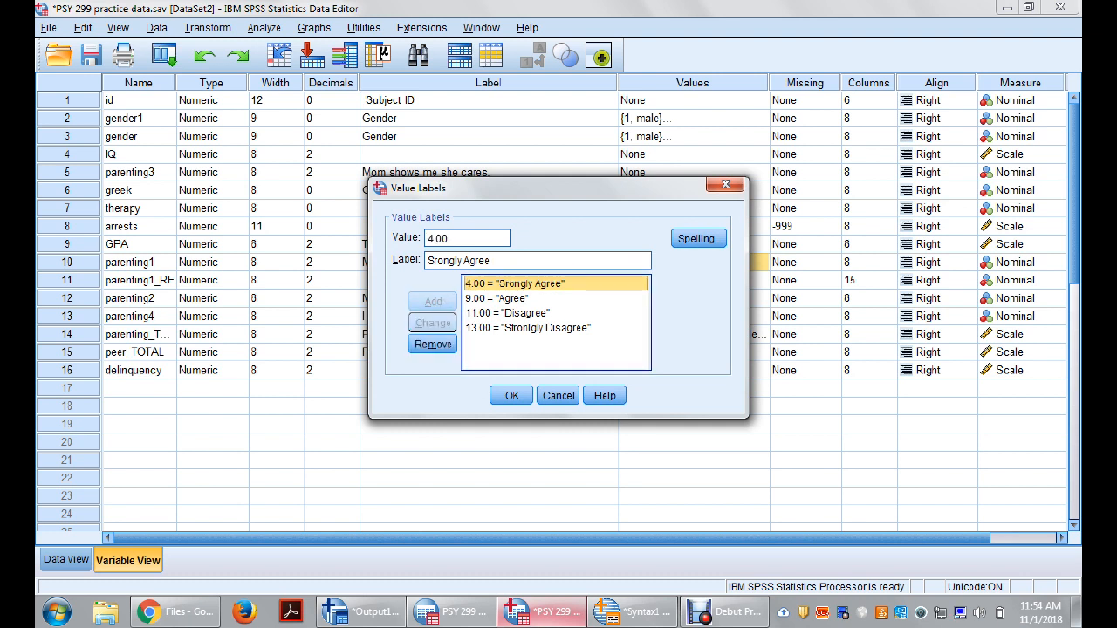
Step: Change the value assigned to the "Agree" label to 3
click(497, 299)
click(462, 238)
key(BackSpace)
key(BackSpace)
key(BackSpace)
key(BackSpace)
text(3)
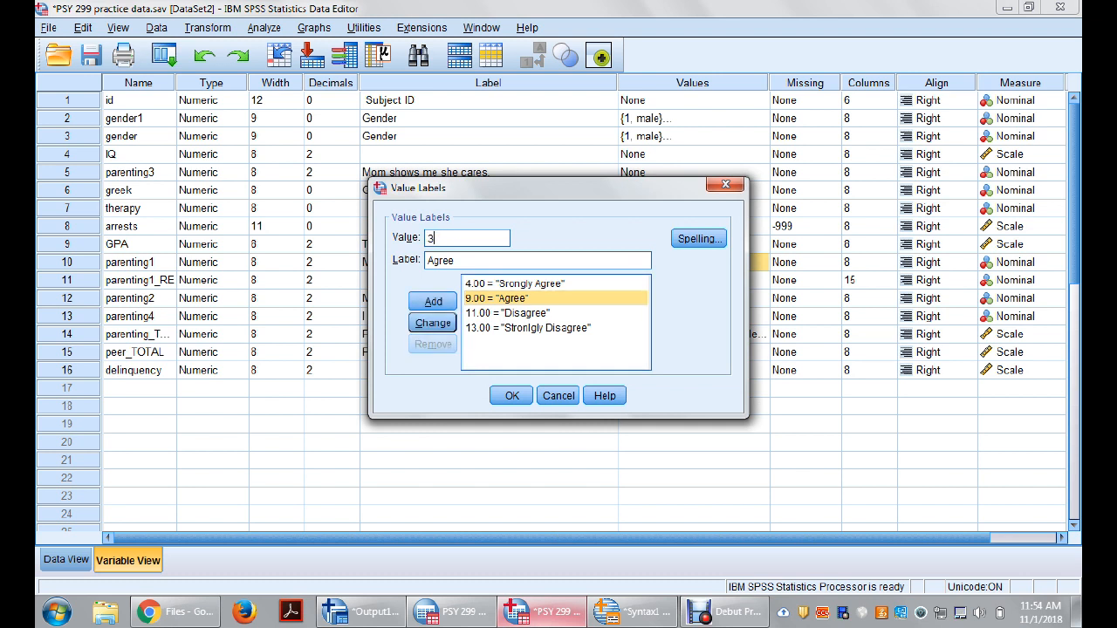
click(433, 323)
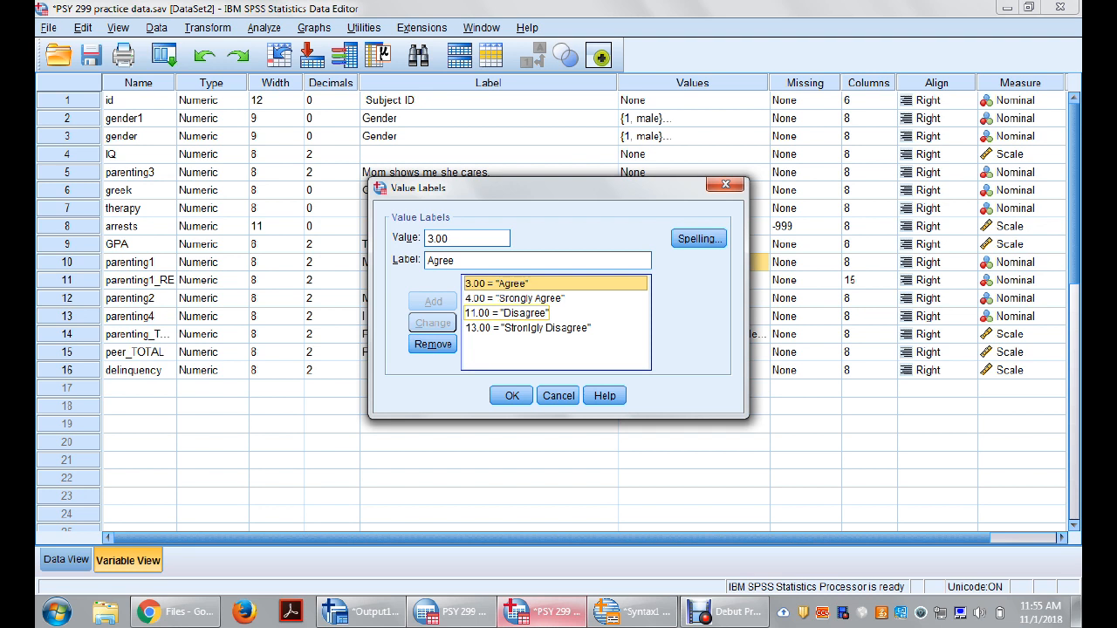
Step: Change the value for "Disagree" to 2 and for "Stronlgly Disagree" to 1, and accept the value labels
click(507, 313)
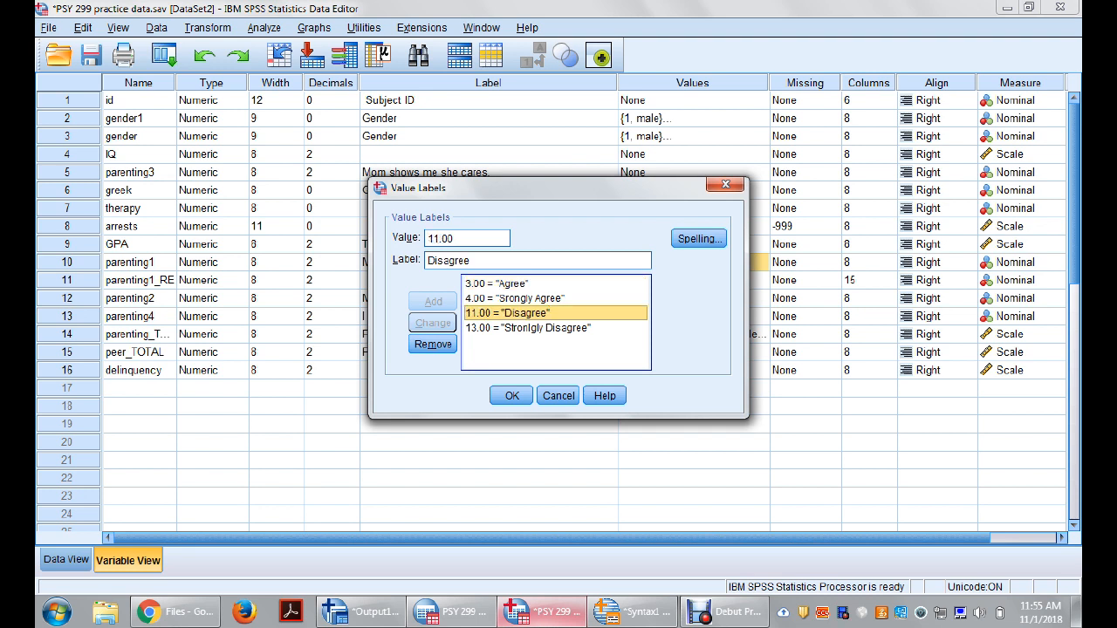
double_click(440, 239)
text(2)
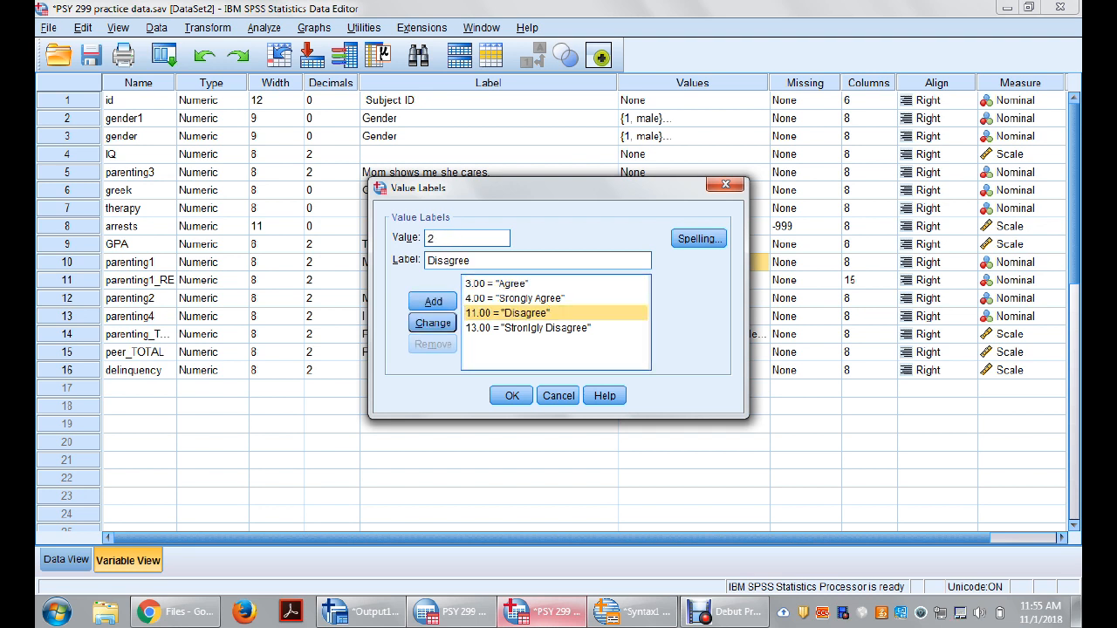
click(433, 323)
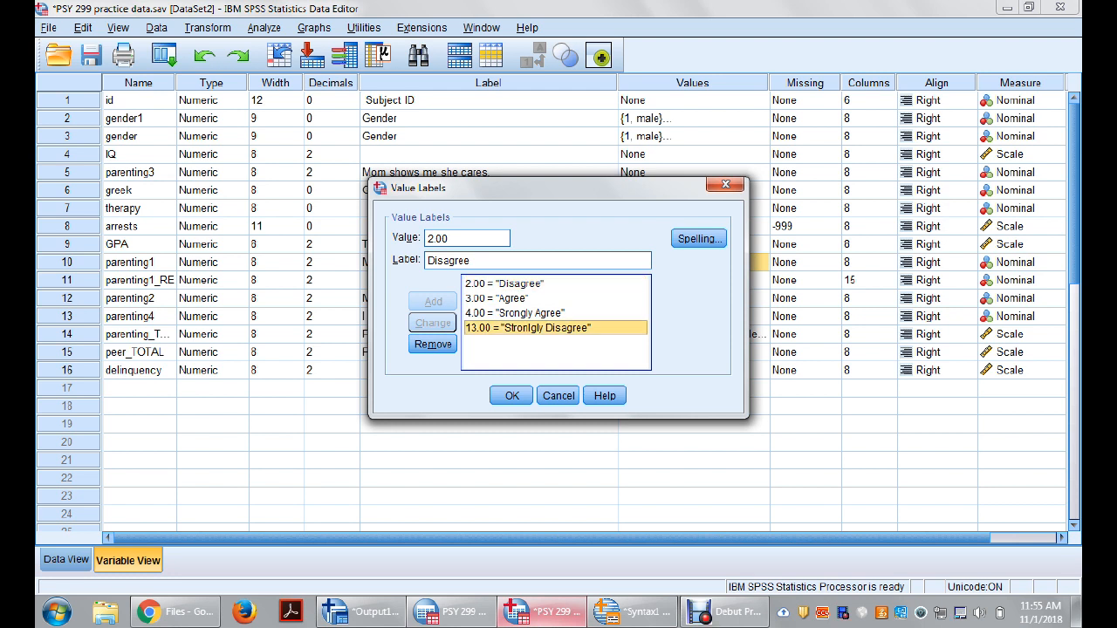
double_click(441, 239)
text(1)
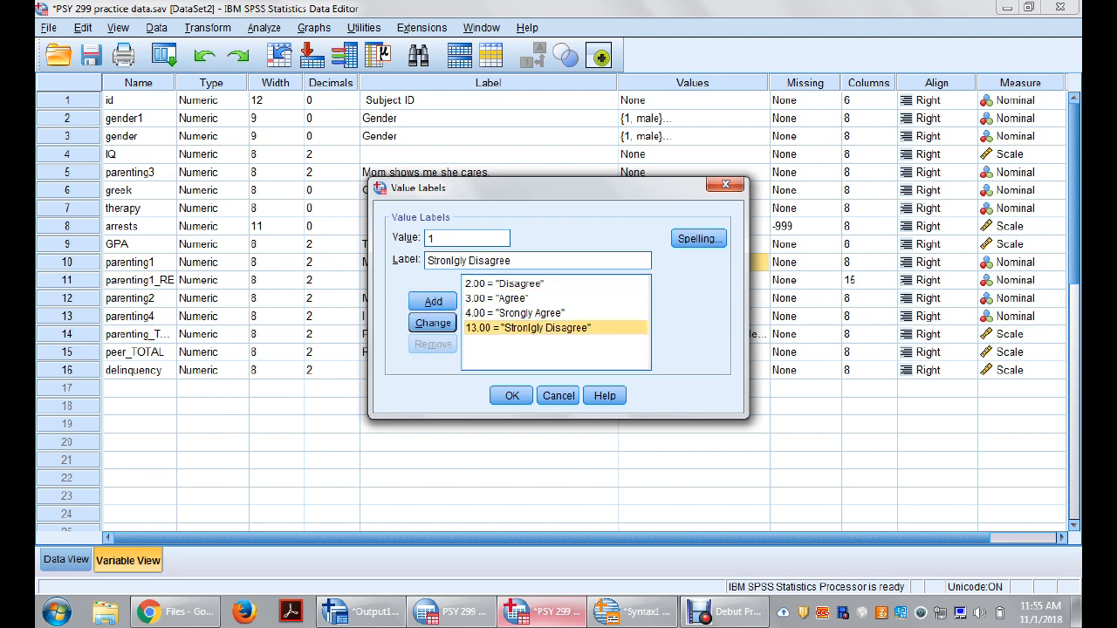
click(433, 323)
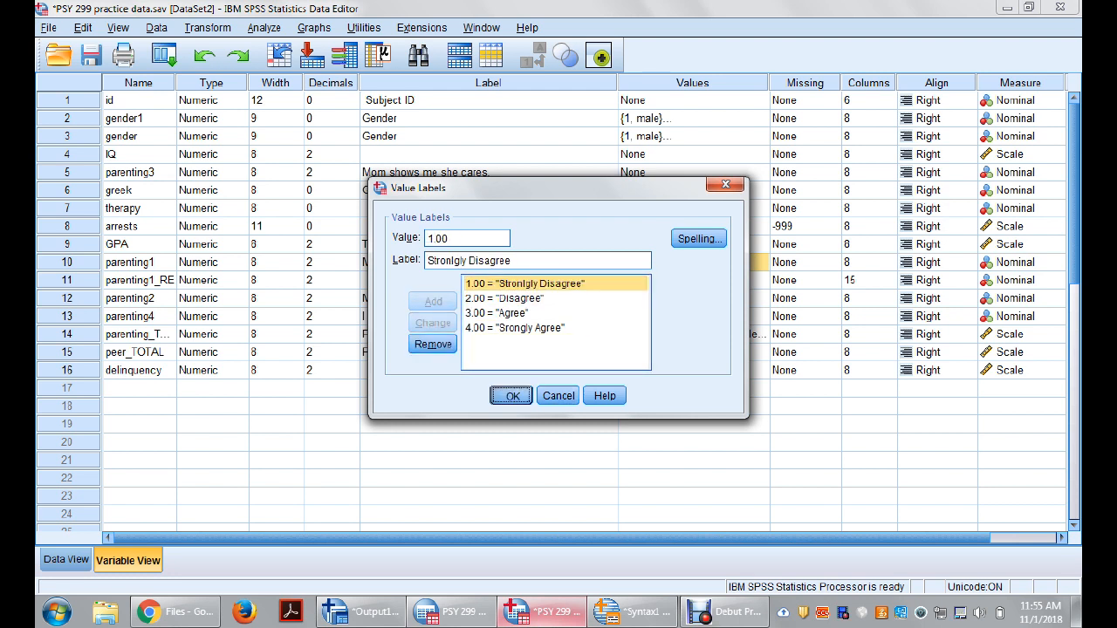
key(Return)
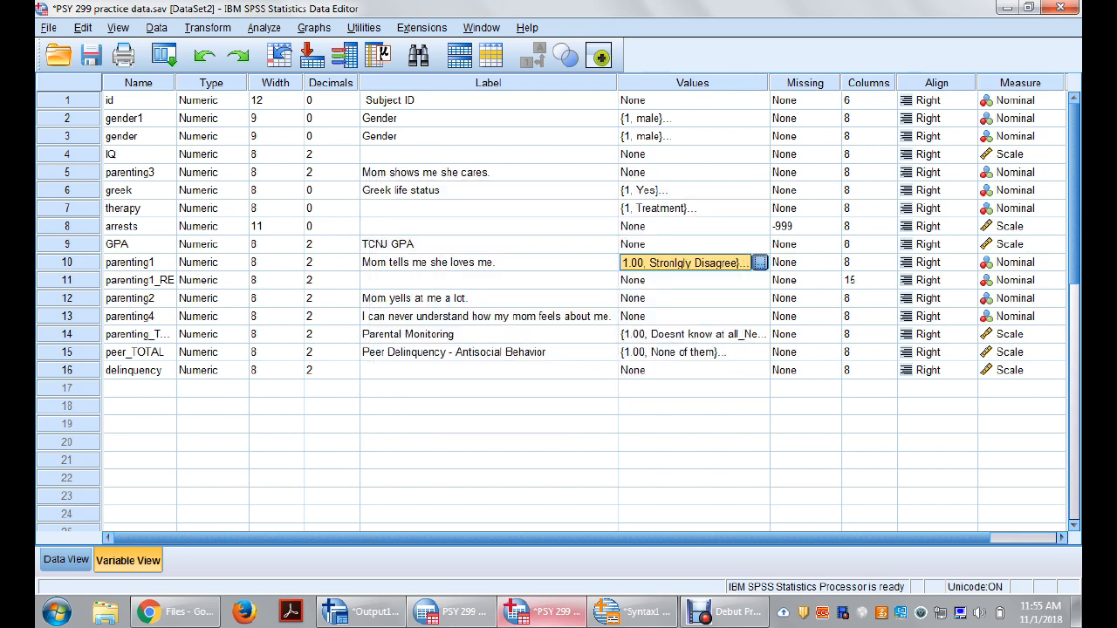
Step: Check the value labels of parenting1 again, close them without changes and select its Values cell
click(760, 263)
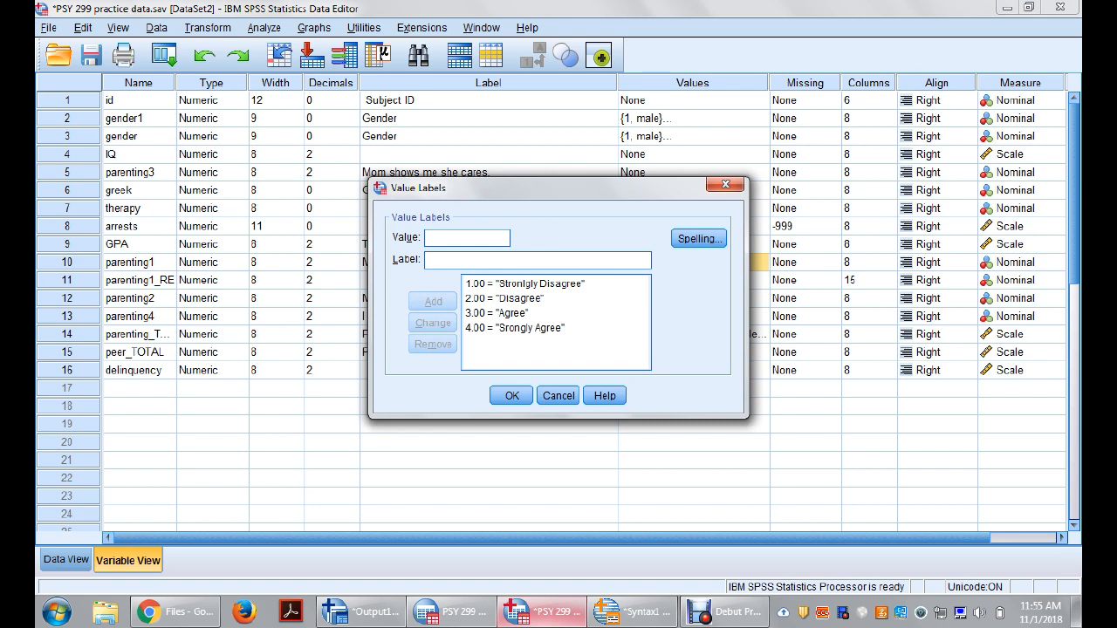
click(559, 395)
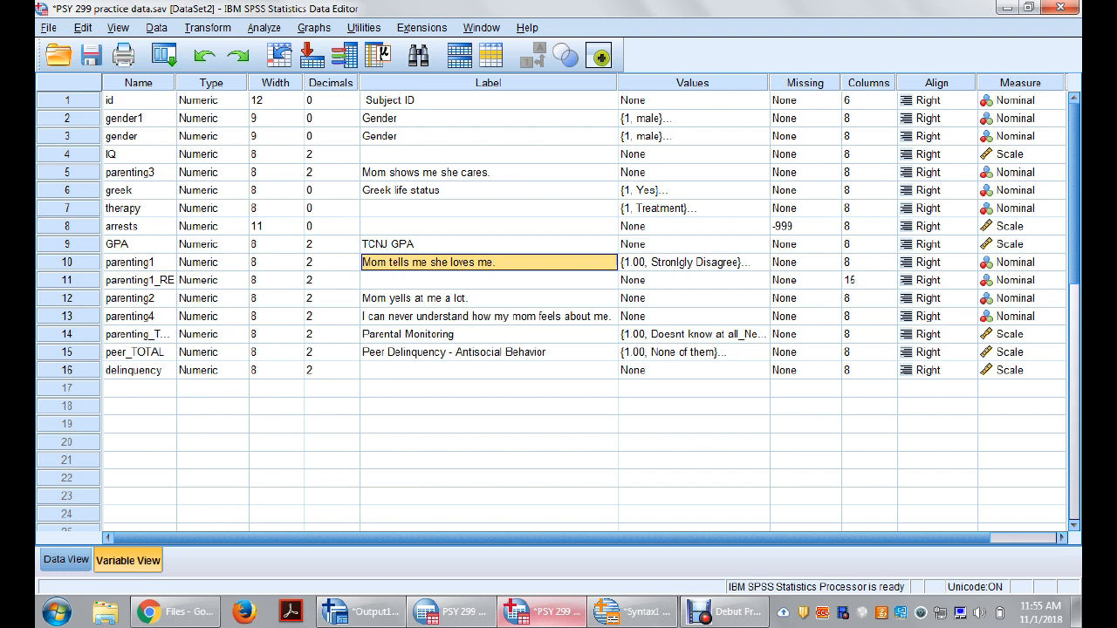
click(693, 262)
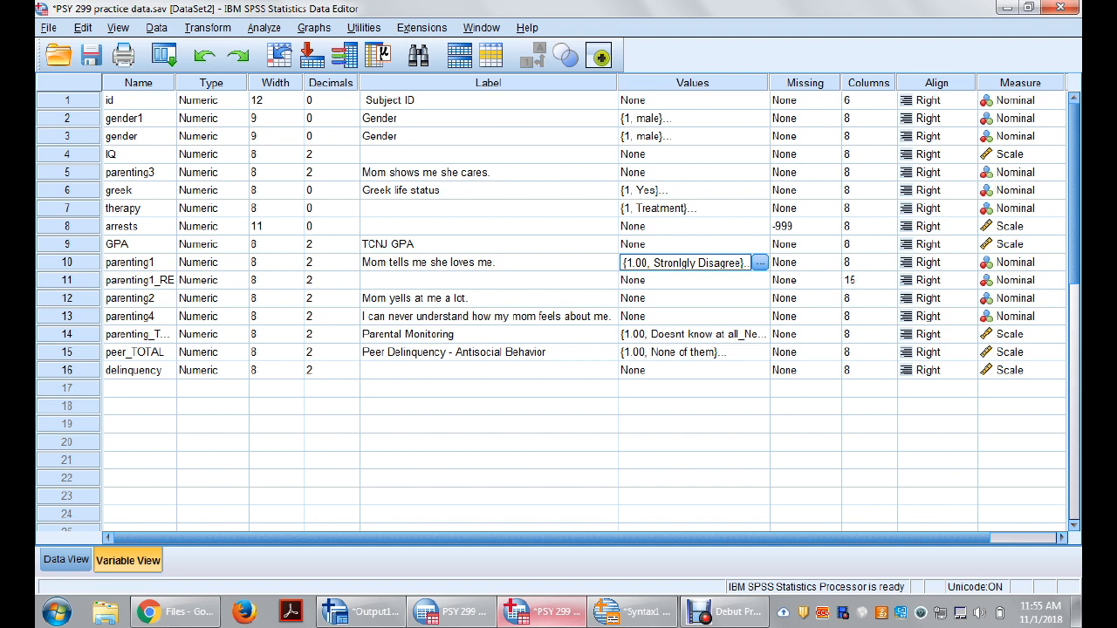
Step: Copy the value labels of parenting1 to parenting2, parenting4 and parenting3
drag(693, 299, 694, 317)
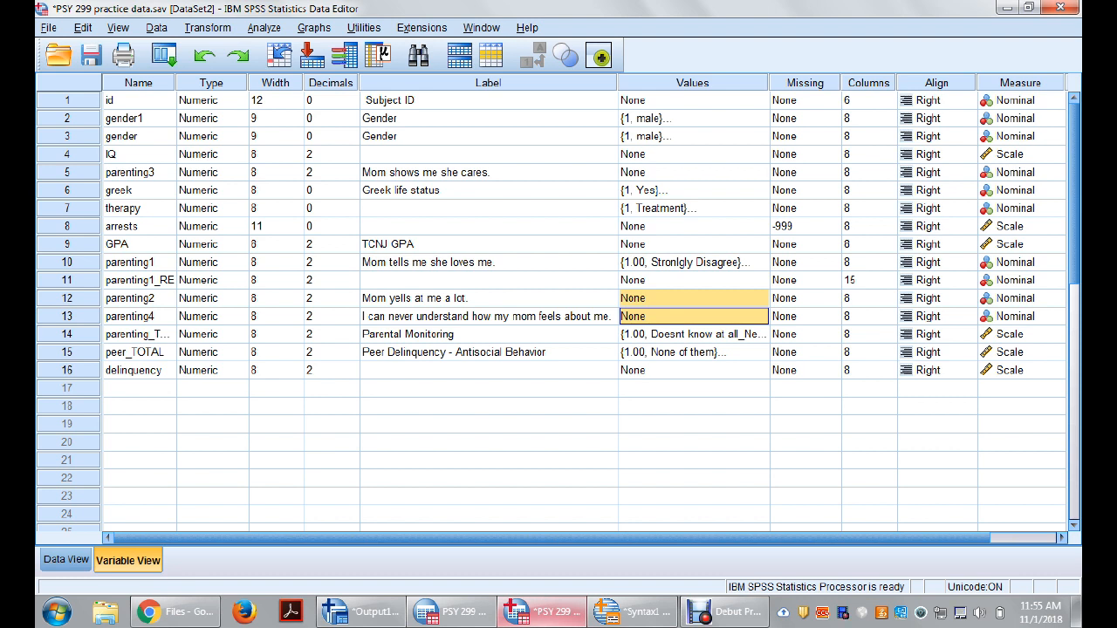
click(694, 298)
click(694, 263)
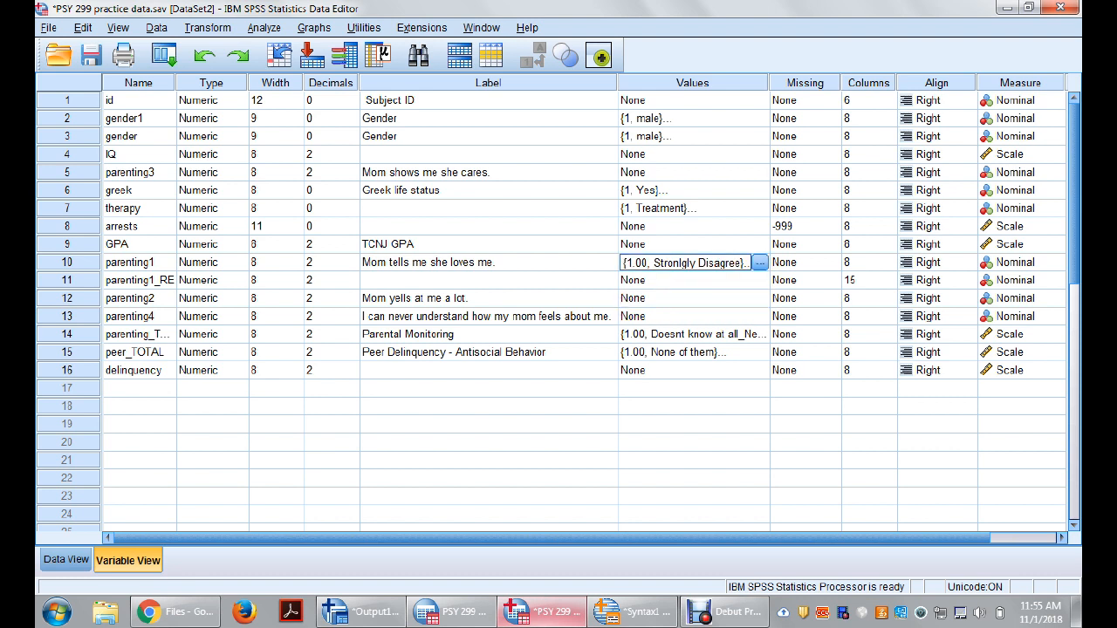
drag(693, 298, 694, 317)
text({1.00, Stronlgly Disagree}... {1.00, Stronlgly Disagree}...)
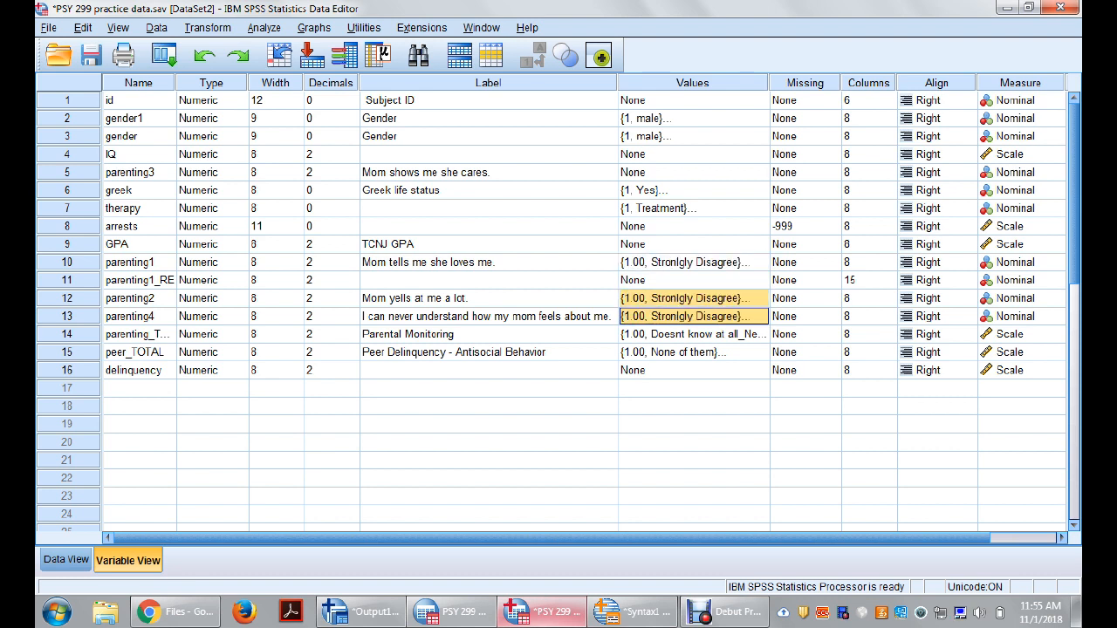
click(694, 263)
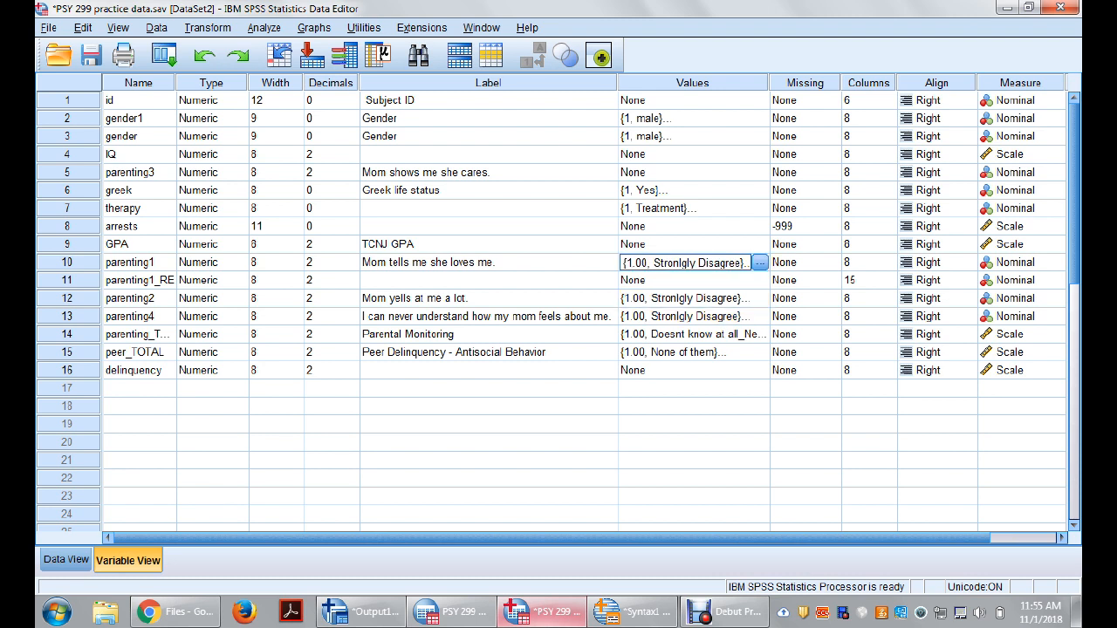
click(694, 173)
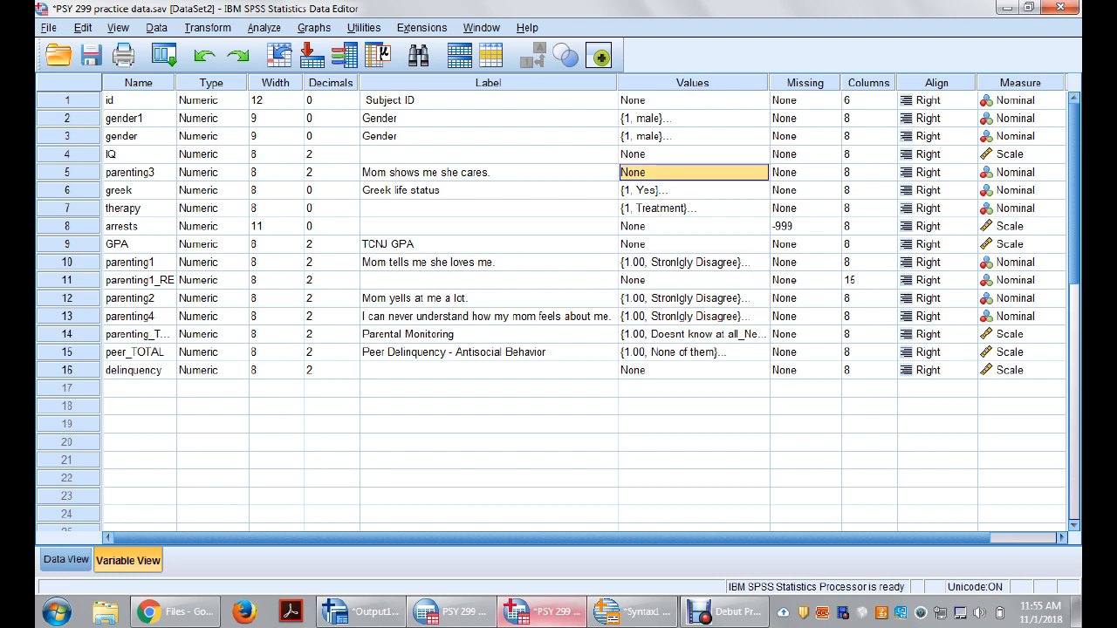
key(ctrl+v)
Step: Move the parenting3 variable so that it sits between parenting2 and parenting4 in the variable list
click(139, 172)
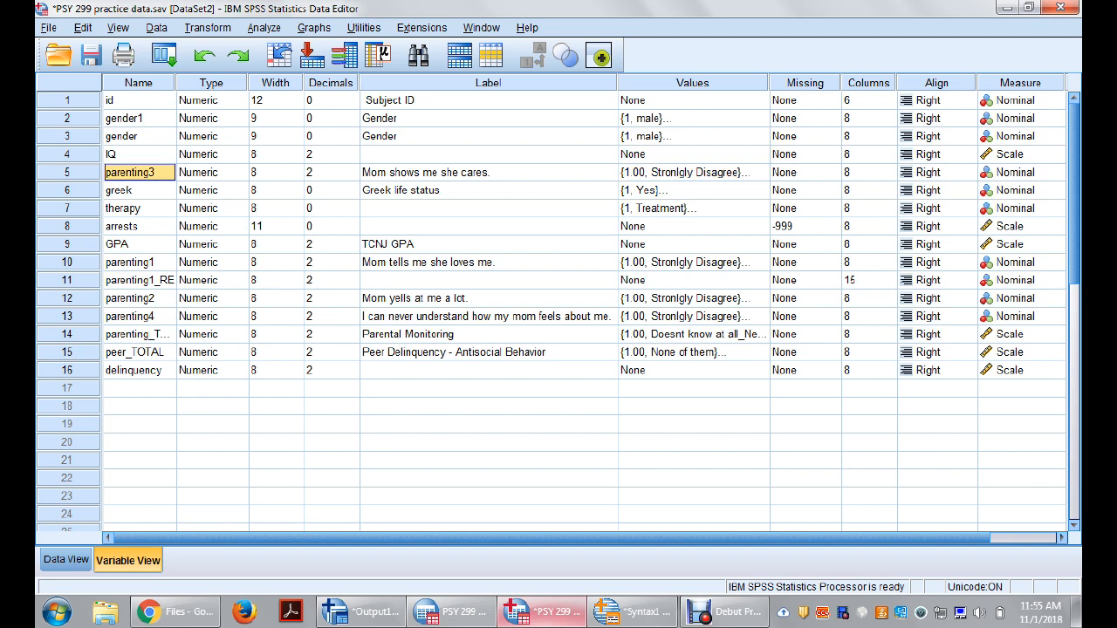
click(68, 154)
click(68, 173)
drag(69, 173, 68, 311)
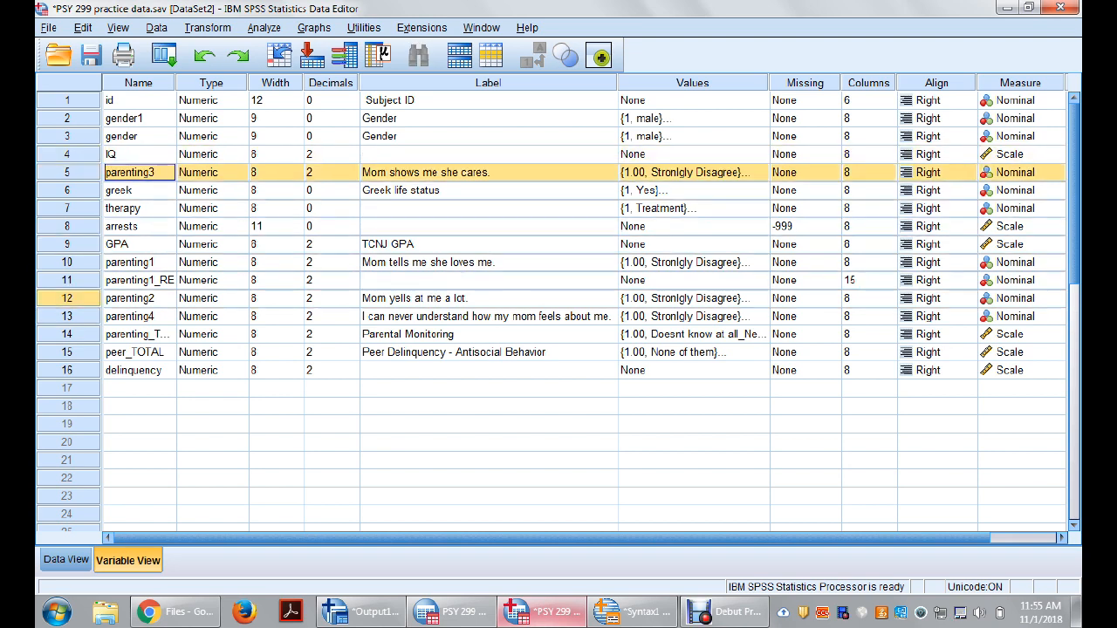
click(489, 281)
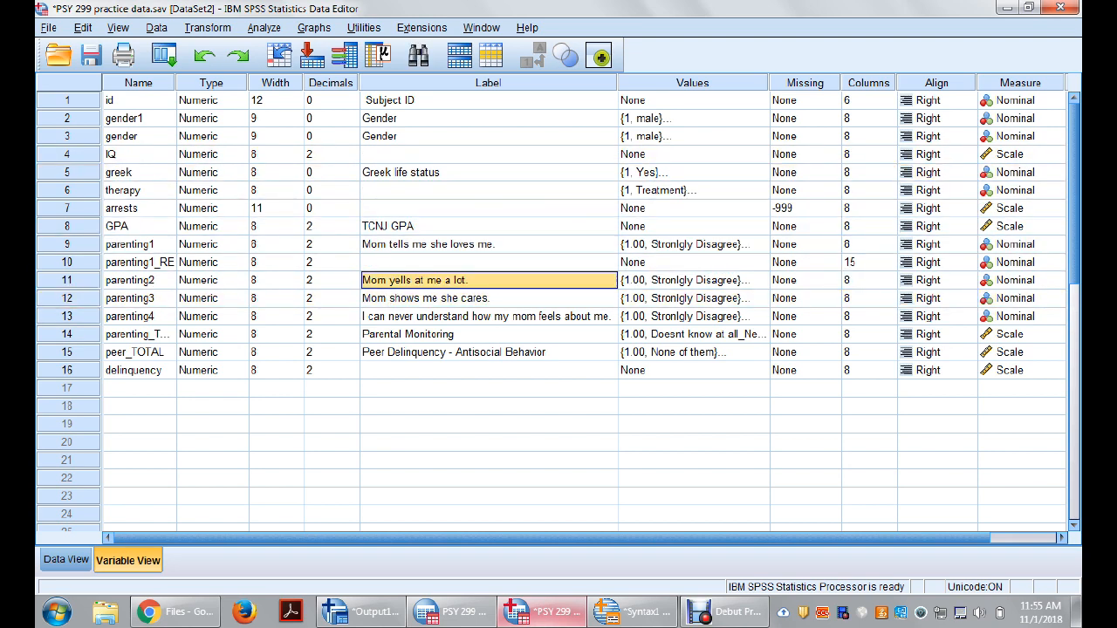
Step: Review the value labels copied to parenting2 and close them without changes
click(756, 282)
click(761, 281)
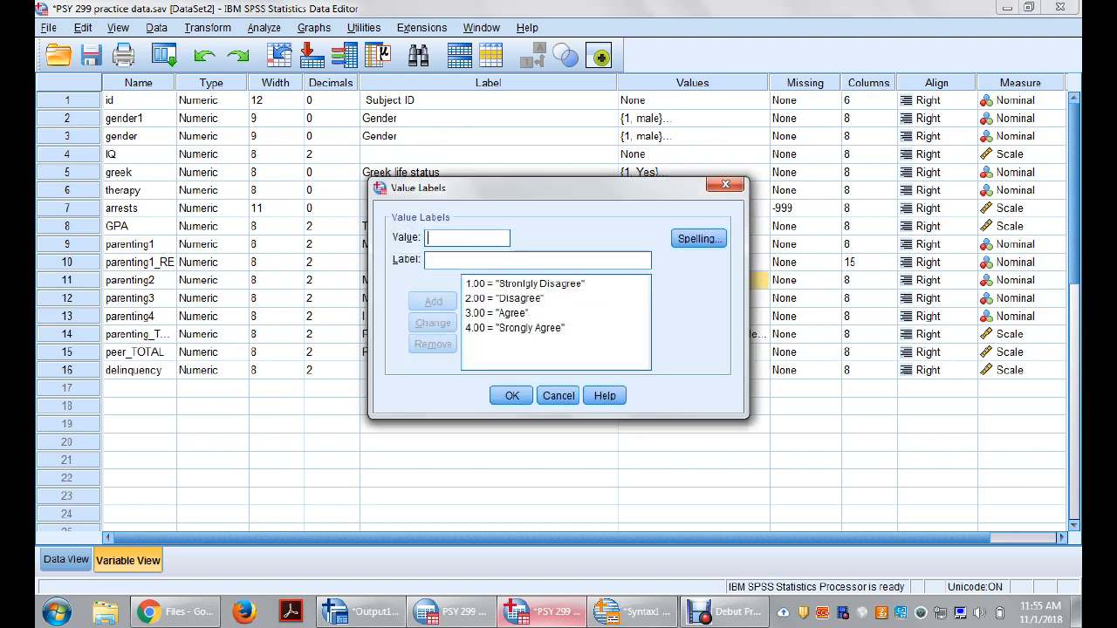
drag(559, 186, 820, 189)
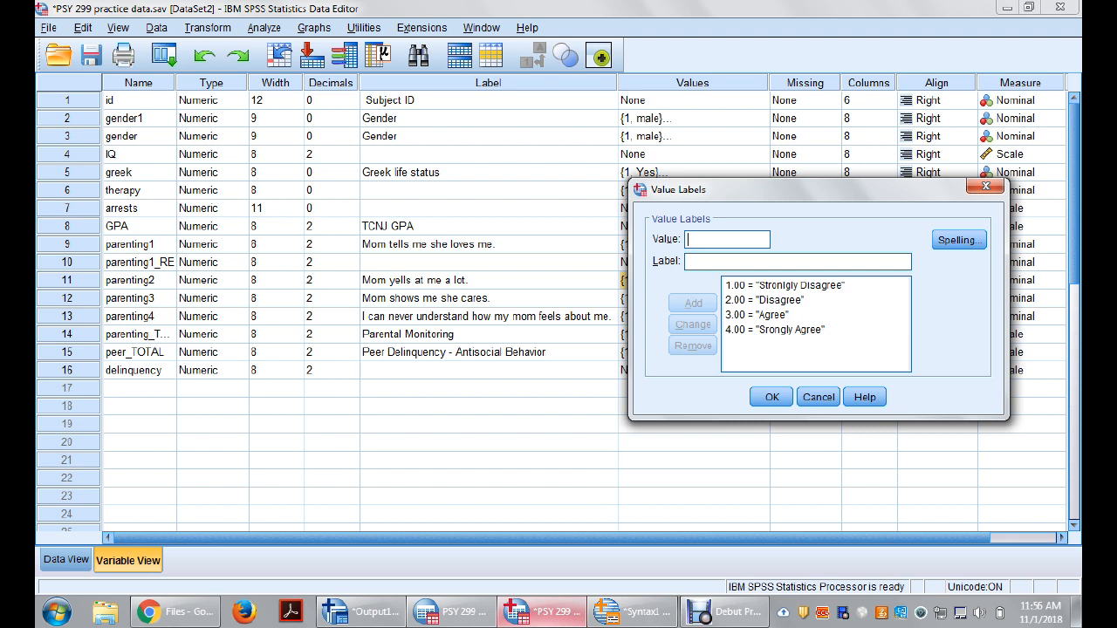
click(819, 398)
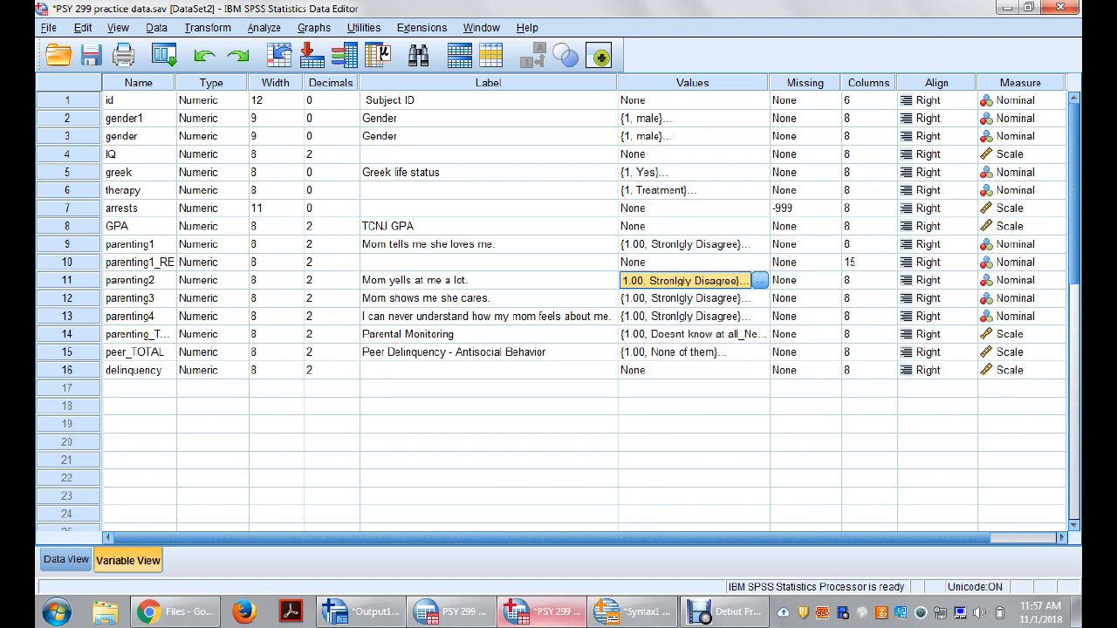
Step: Delete the parenting1_RE variable from the dataset
click(489, 263)
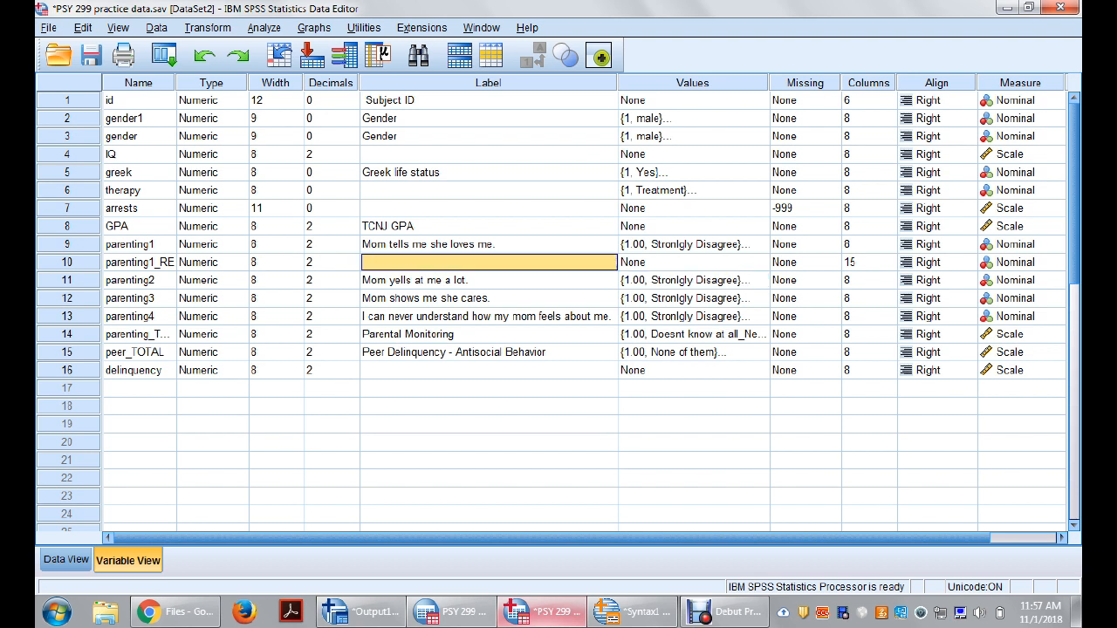
click(140, 262)
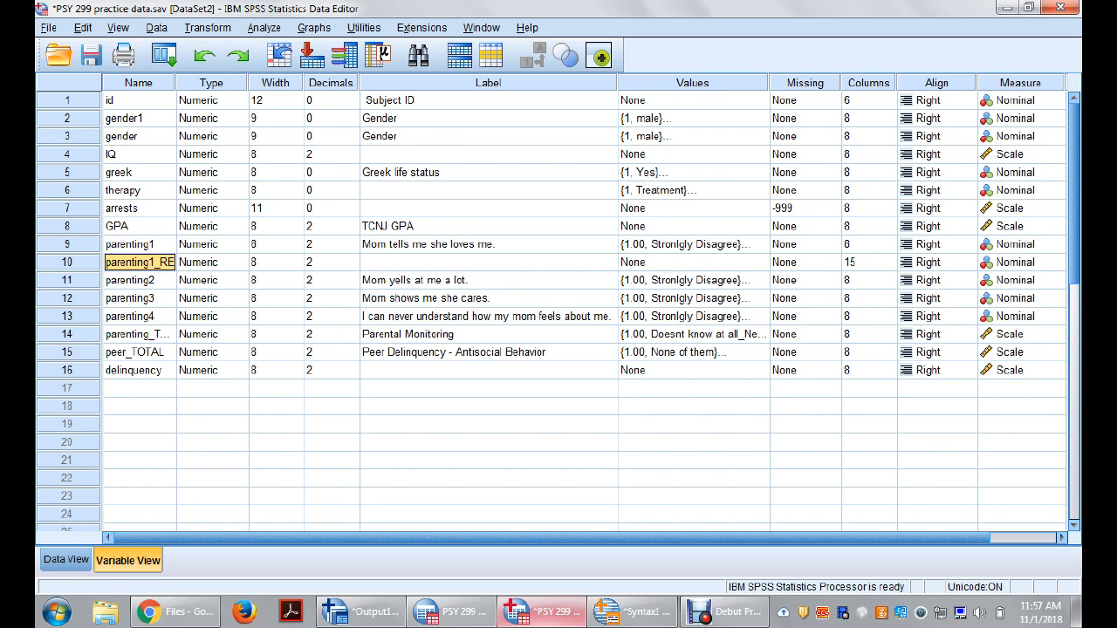
click(67, 262)
right_click(65, 266)
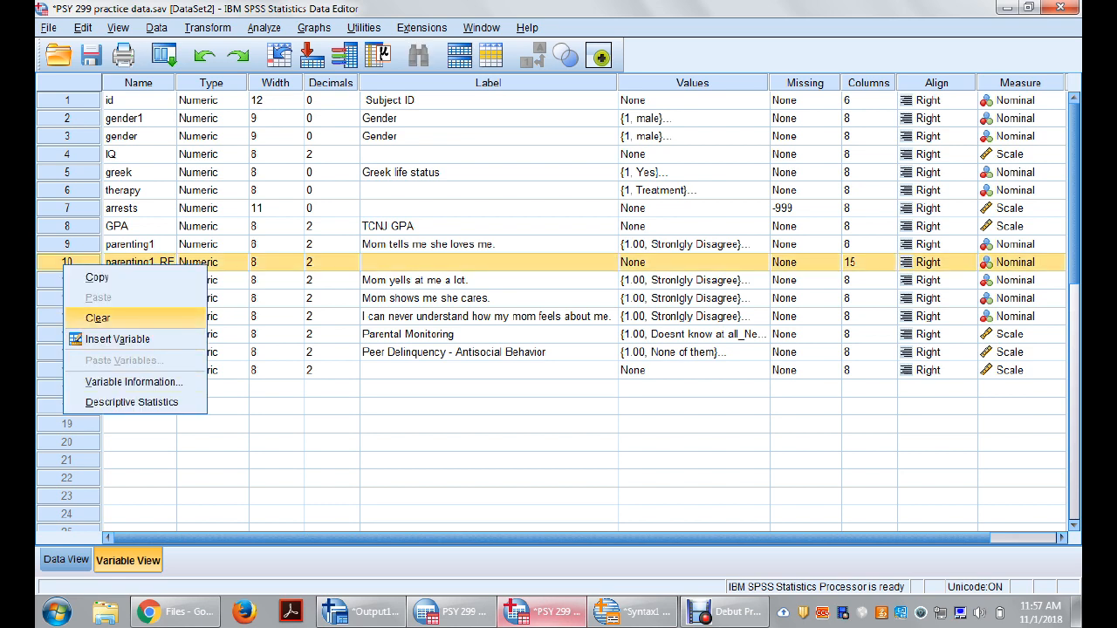
click(97, 318)
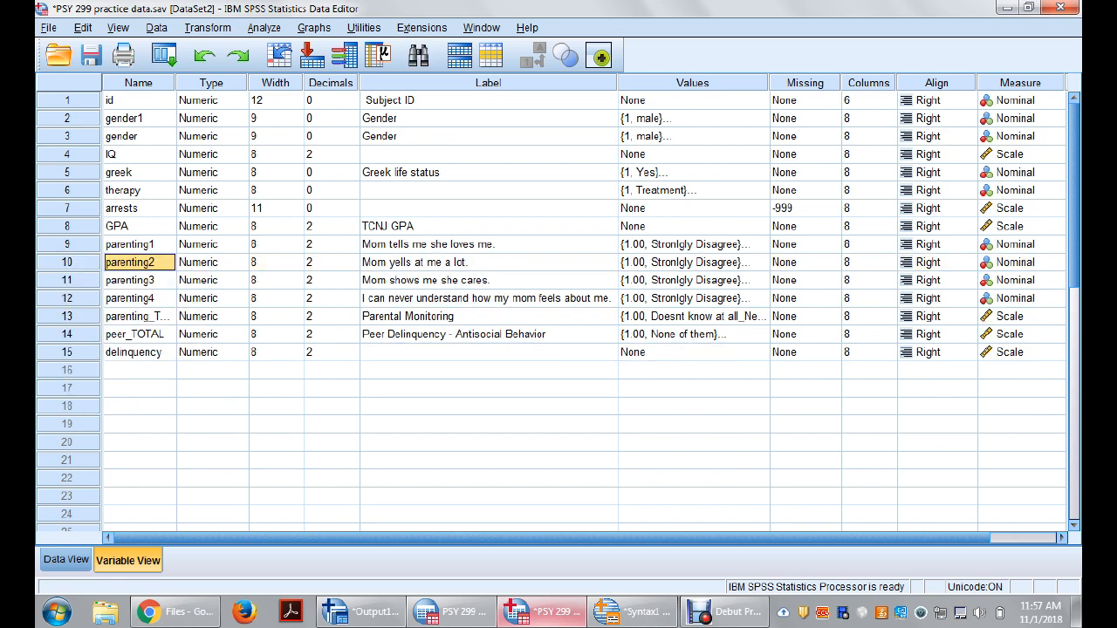
Step: Review the label and the value labels of parenting1, leaving them unchanged
click(139, 244)
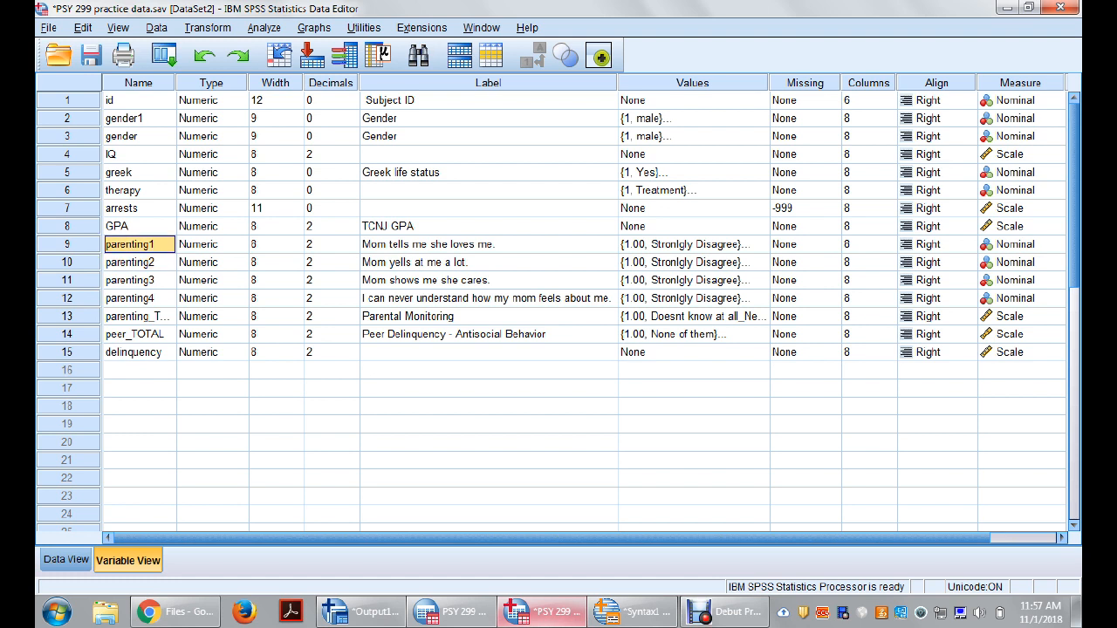
click(489, 244)
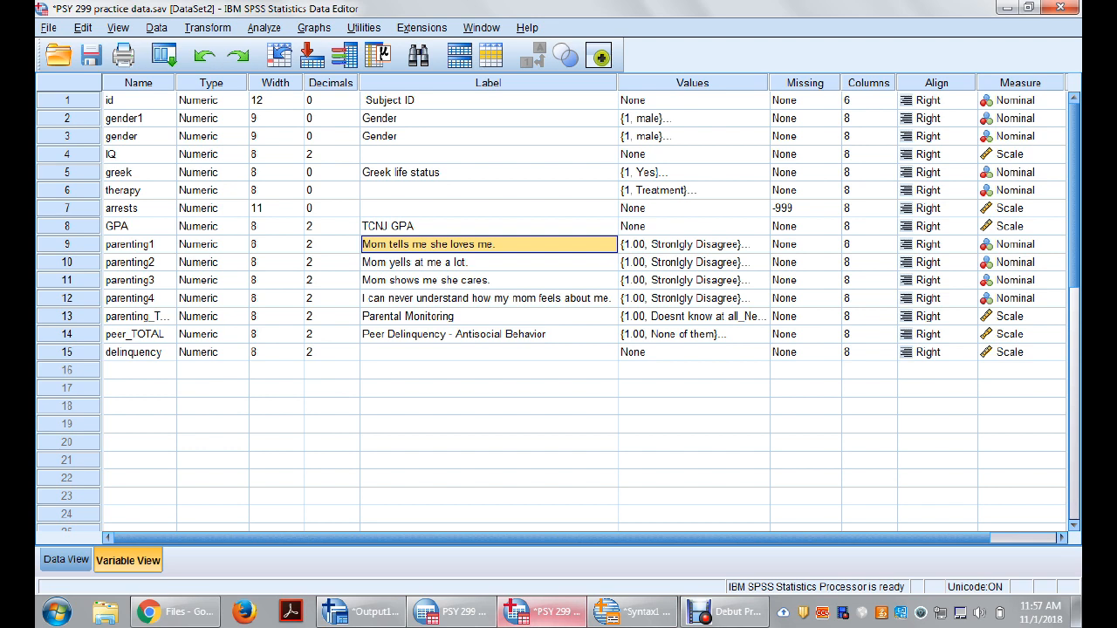
click(759, 244)
click(761, 245)
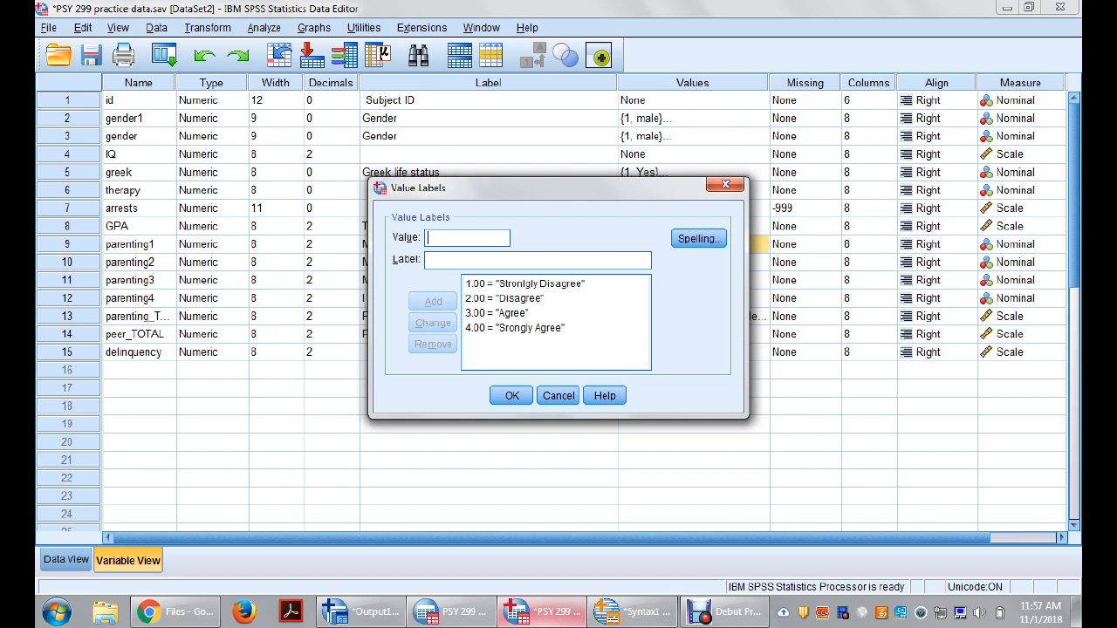
click(515, 328)
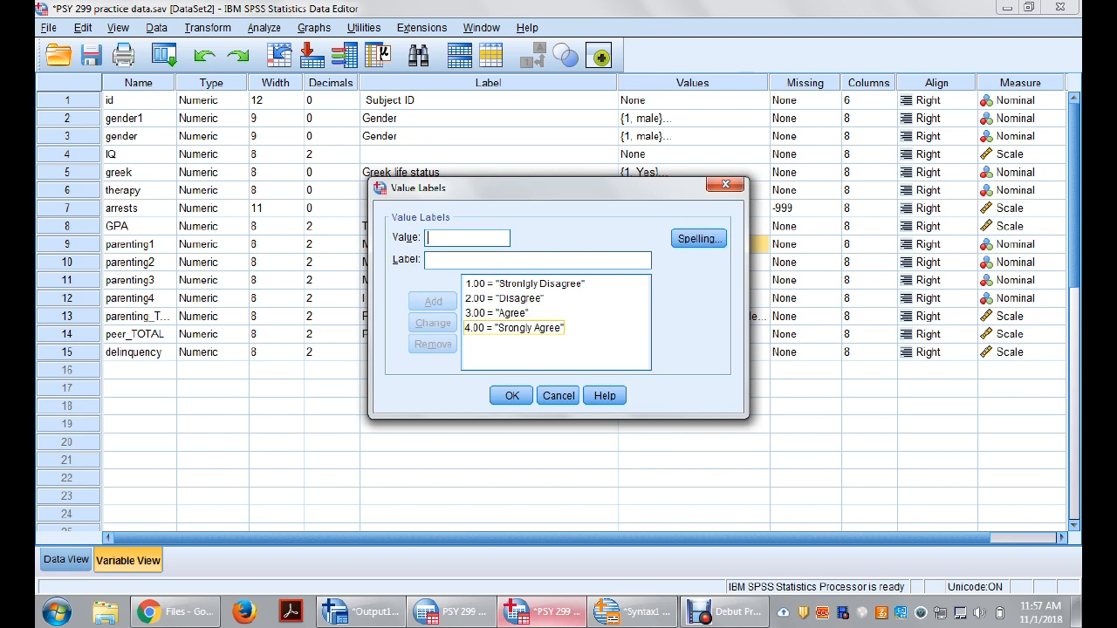
click(558, 395)
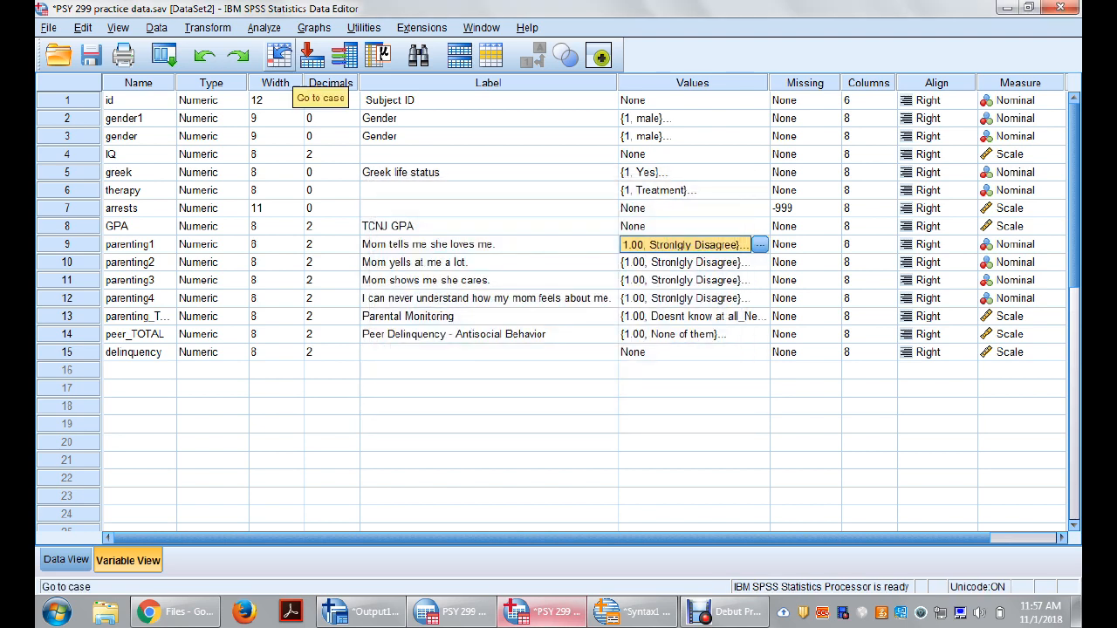
Step: Open Recode into Different Variables with the earlier parenting1 to parenting1_RE recode
click(207, 27)
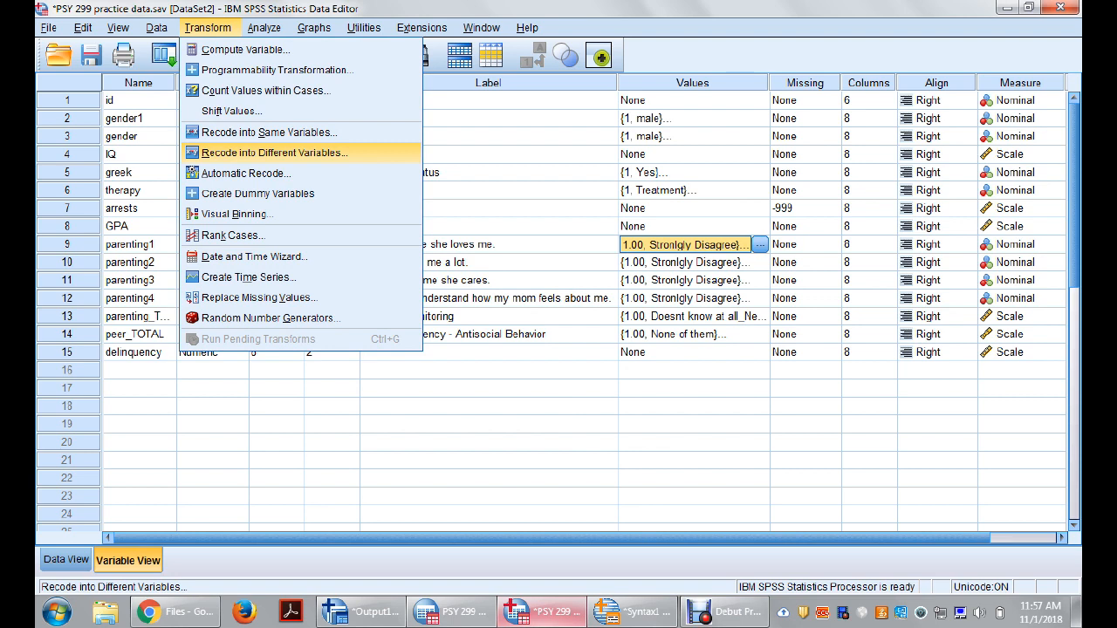
click(275, 153)
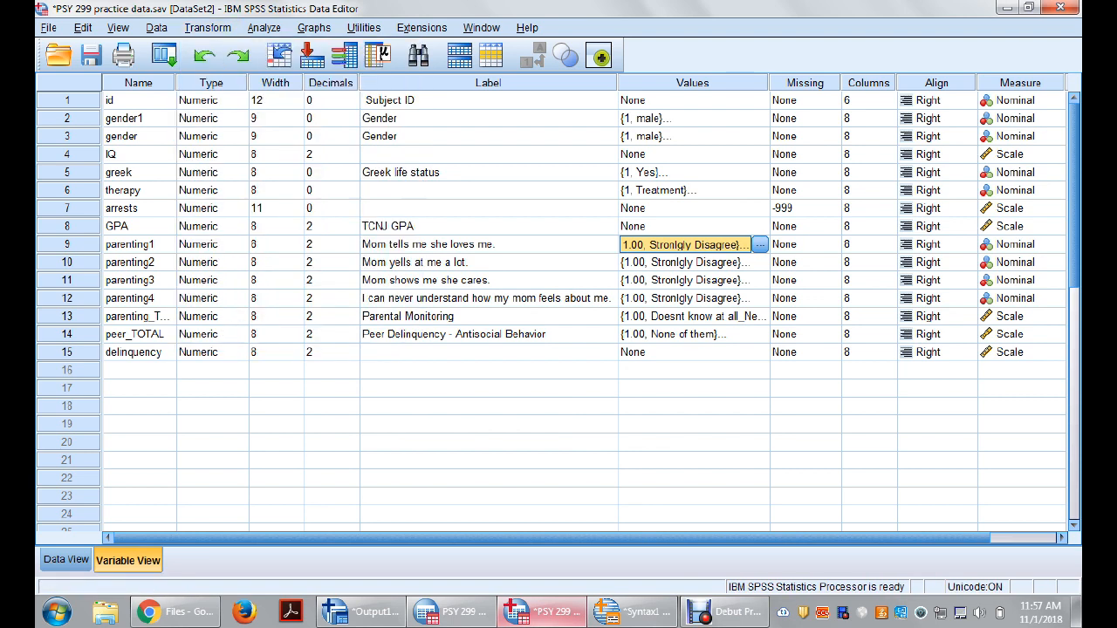
click(558, 209)
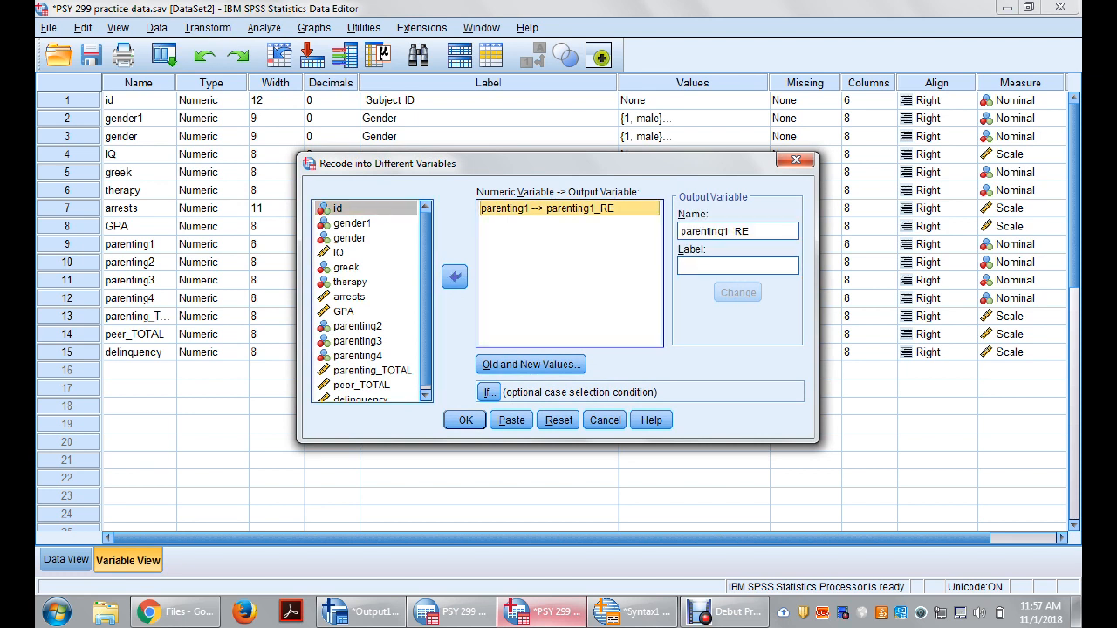
key(Tab)
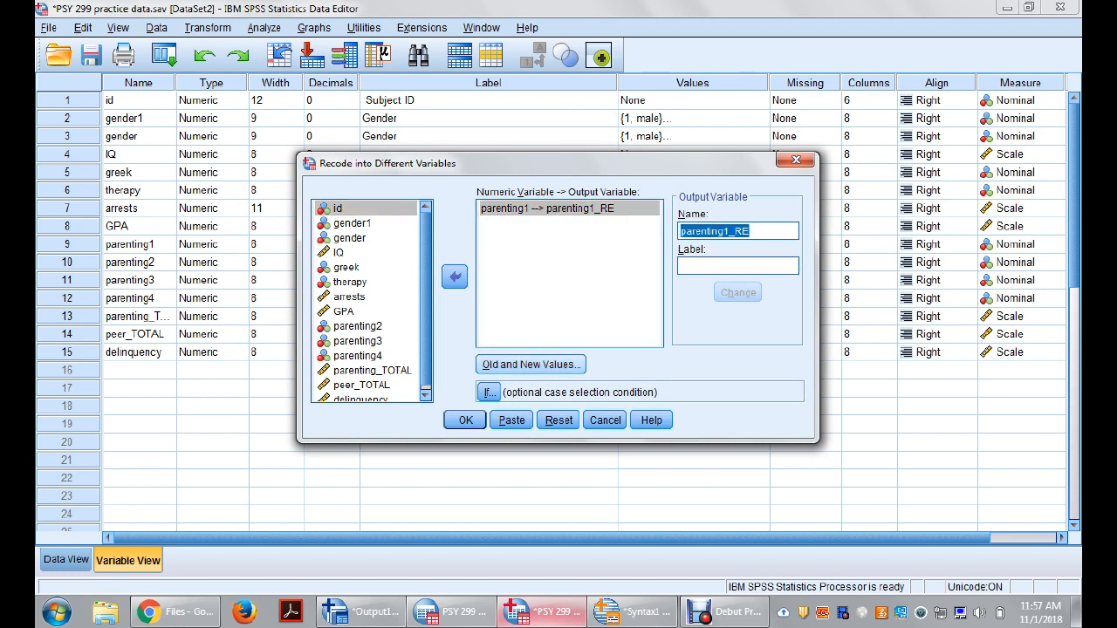
click(530, 364)
click(620, 273)
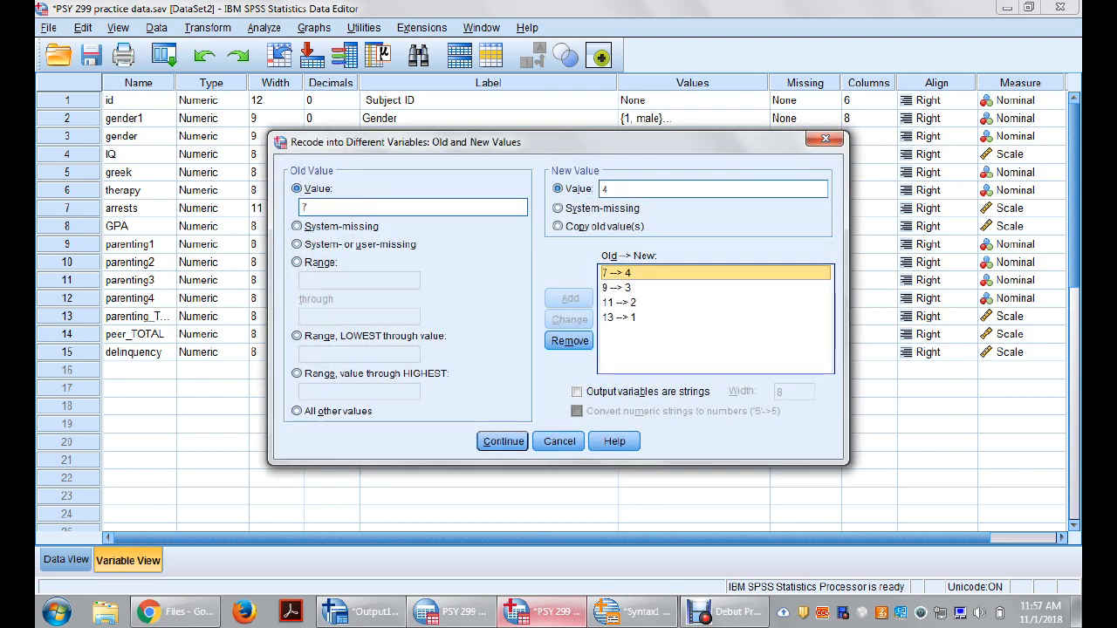
click(569, 341)
click(620, 273)
click(569, 341)
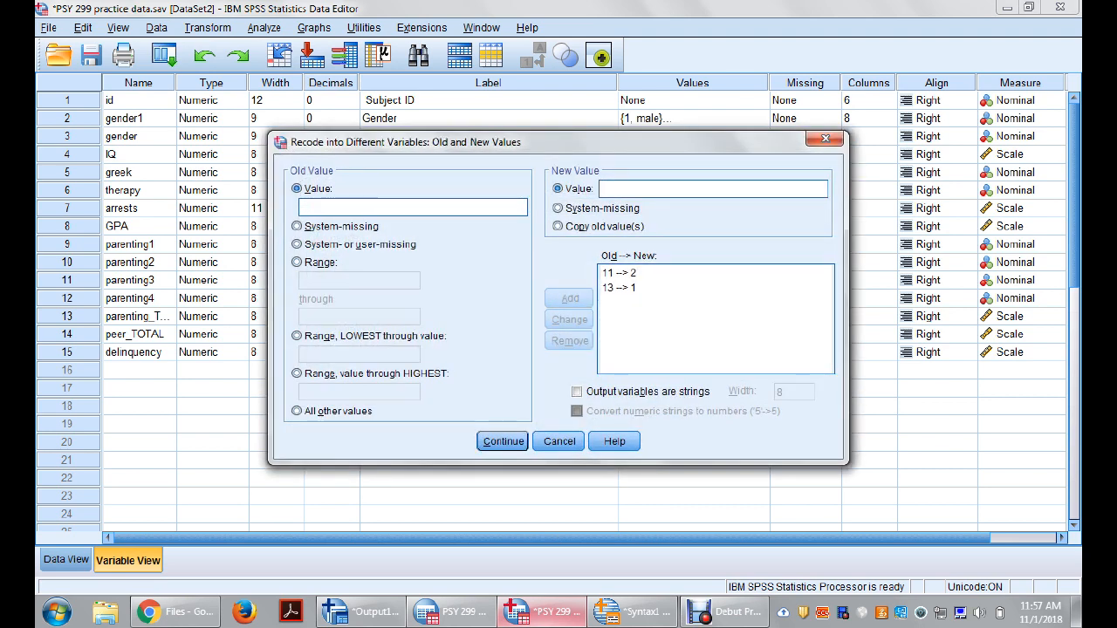
click(620, 288)
click(569, 341)
click(619, 273)
click(569, 341)
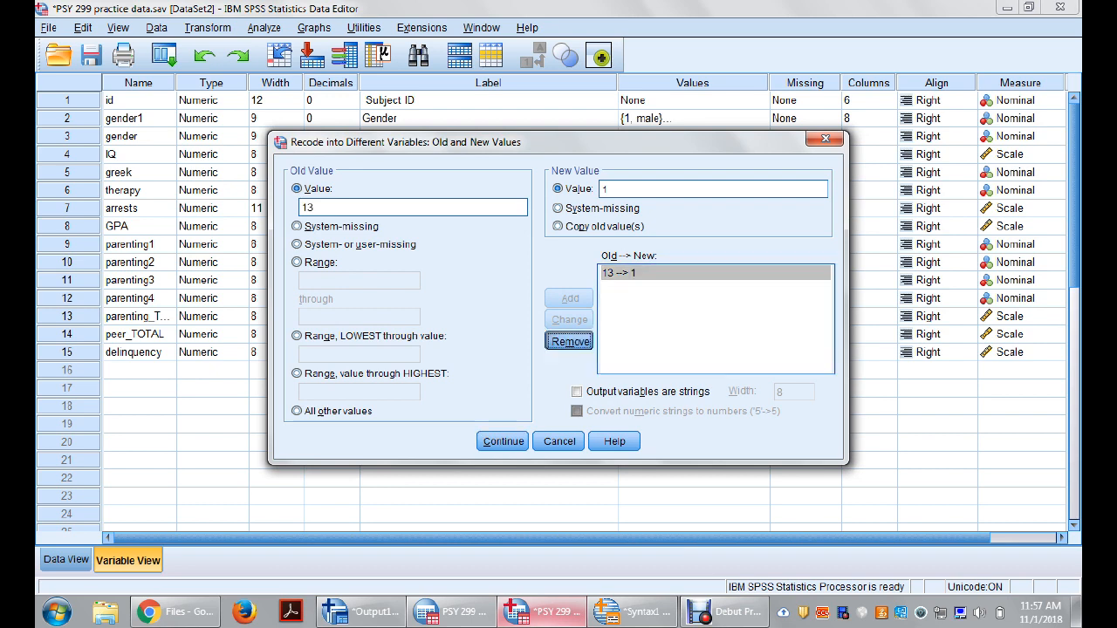
click(559, 442)
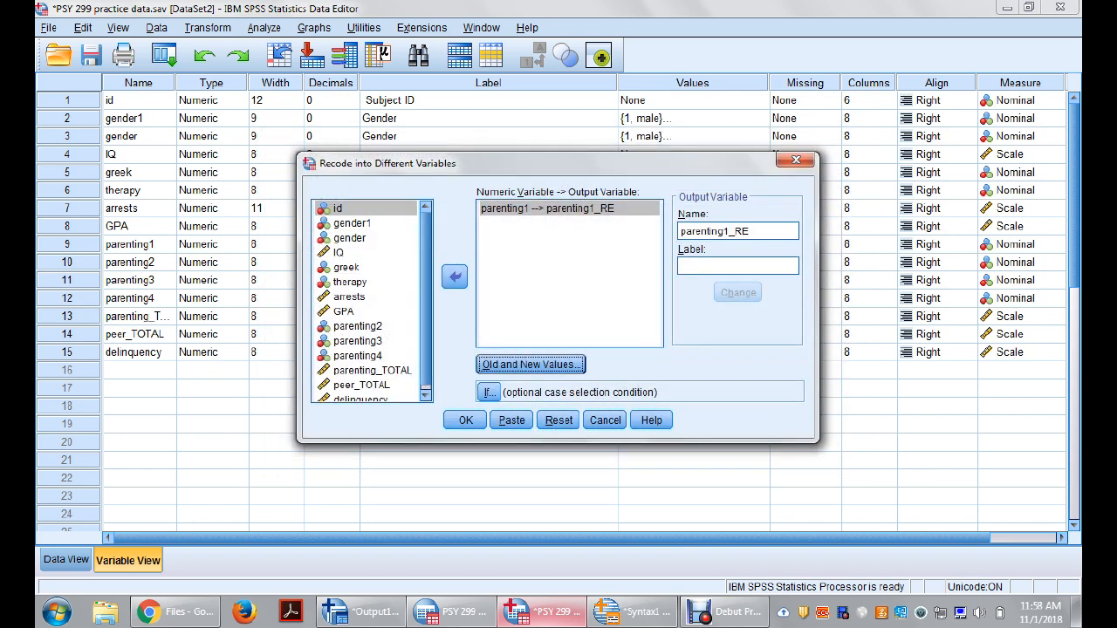
Step: Reset the Recode into Different Variables settings to clear the parenting1_RE recode and close the dialog
drag(680, 231, 753, 231)
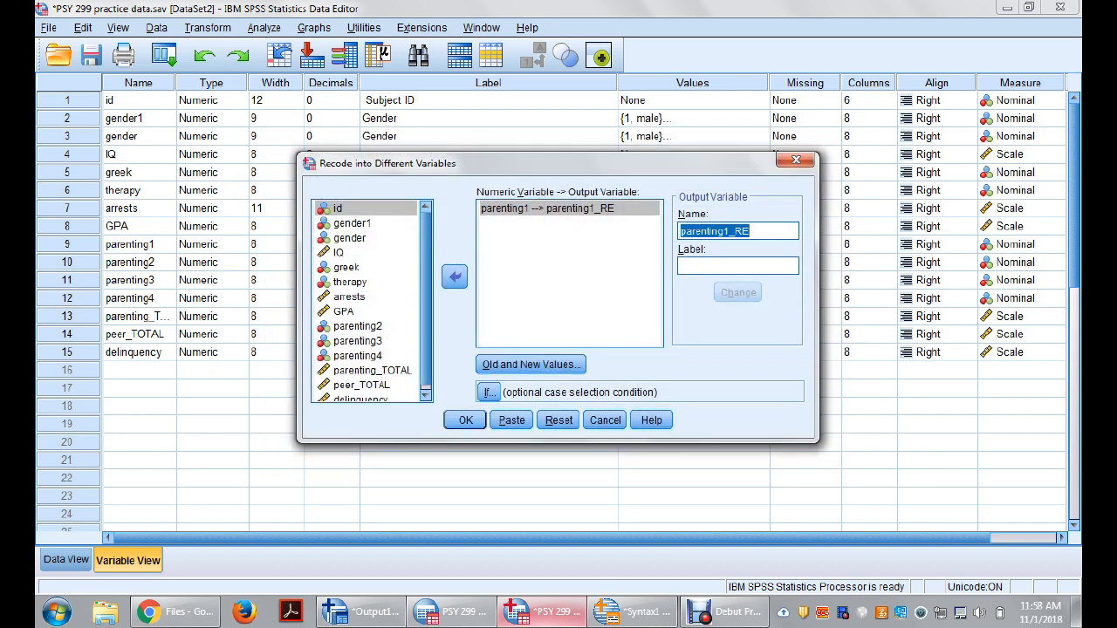
click(558, 420)
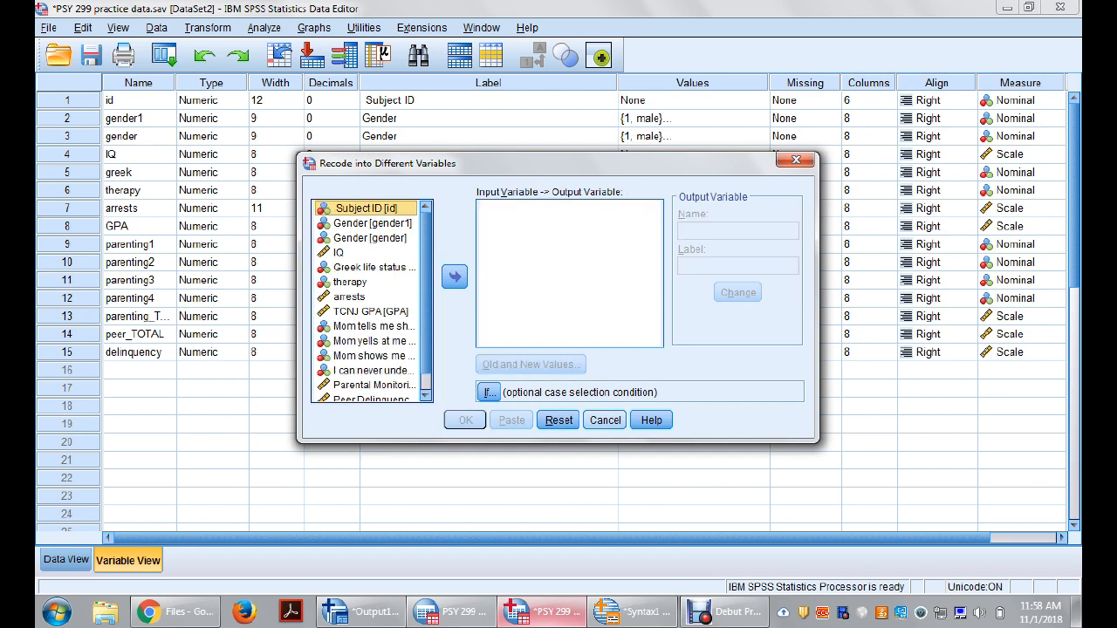
click(604, 420)
Step: Start a new recode into different variables, show variable names instead of labels in the source list and select parenting2
click(140, 263)
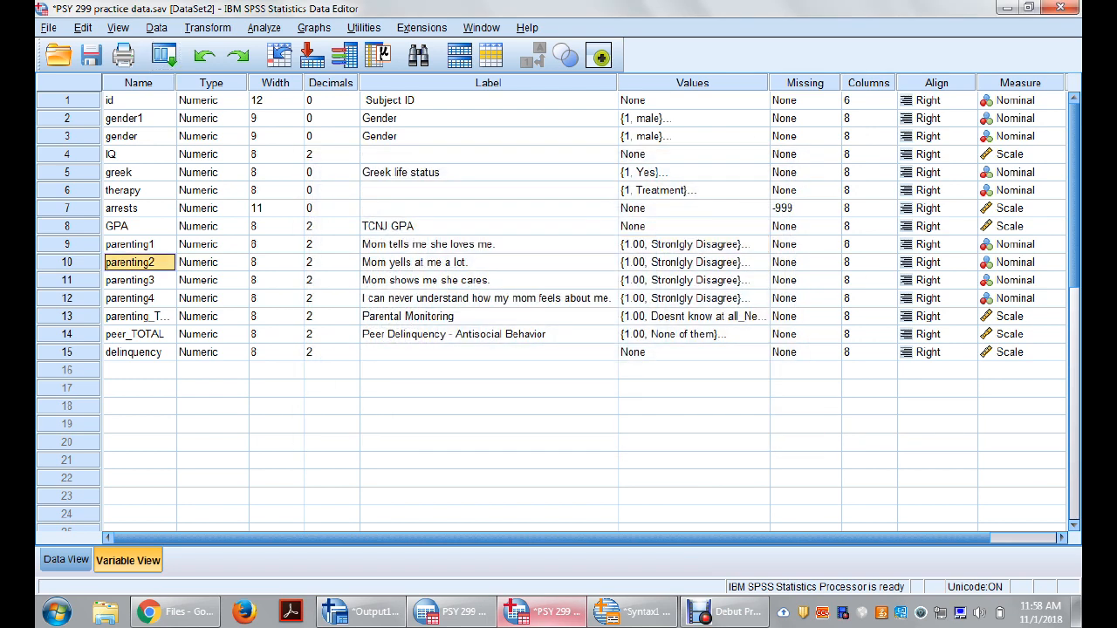
click(488, 263)
click(208, 27)
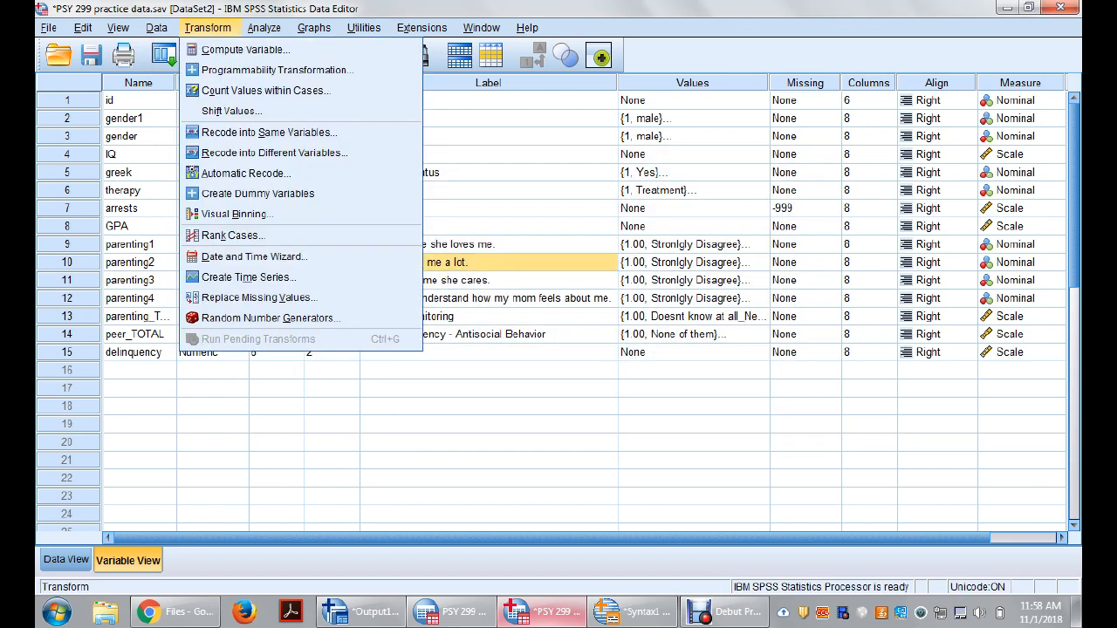
click(274, 153)
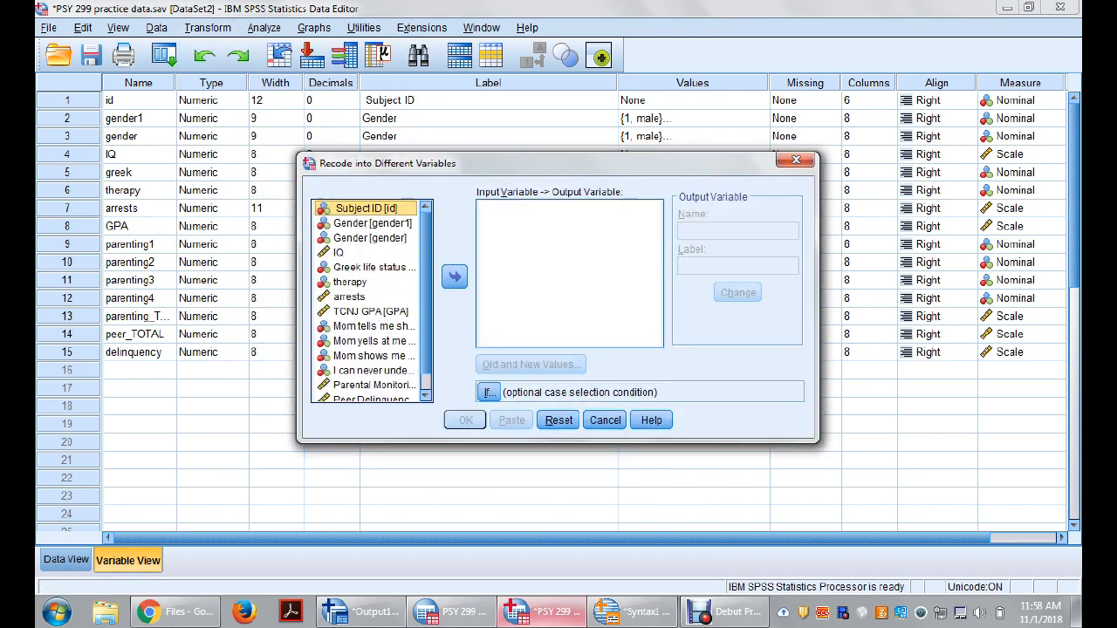
right_click(331, 331)
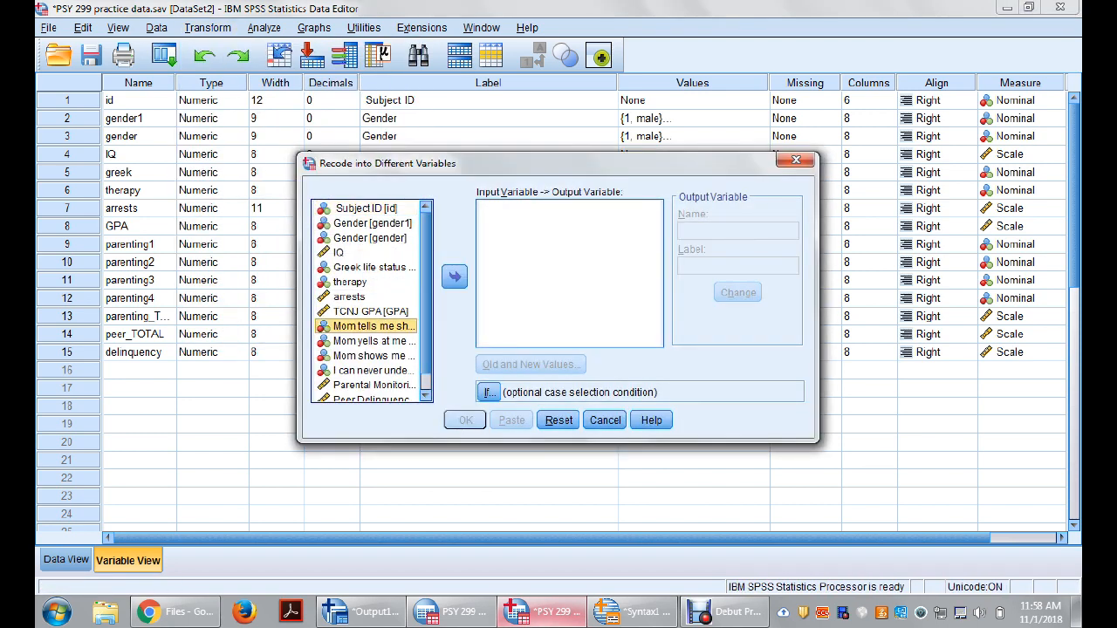
click(402, 345)
click(357, 340)
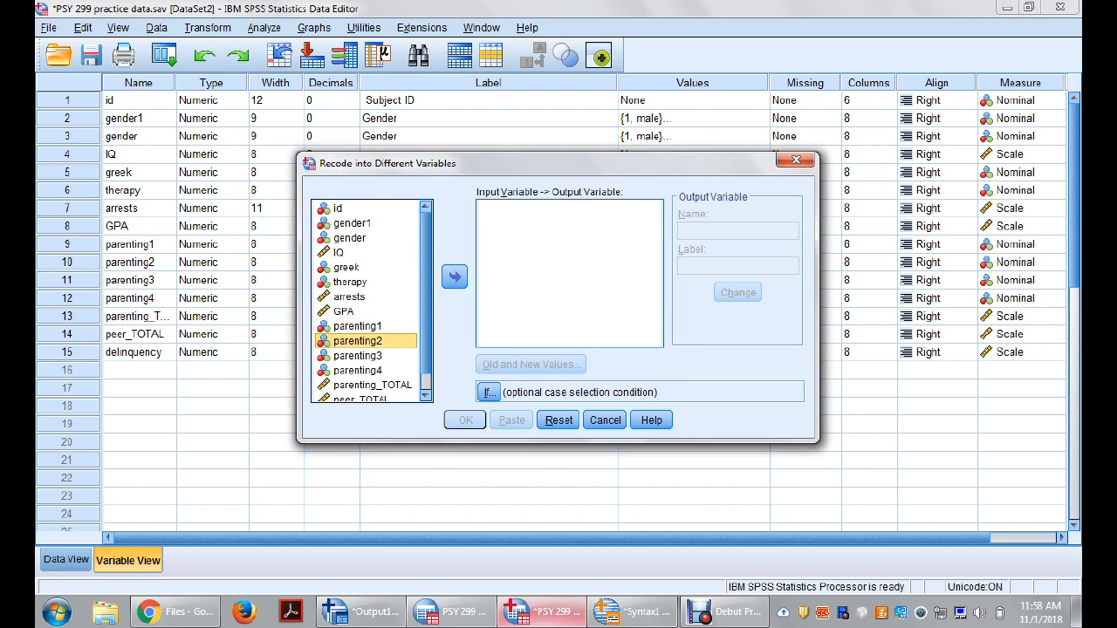
Step: Add parenting2 as the variable to recode and name its output variable parenting2_RE
click(453, 276)
click(737, 231)
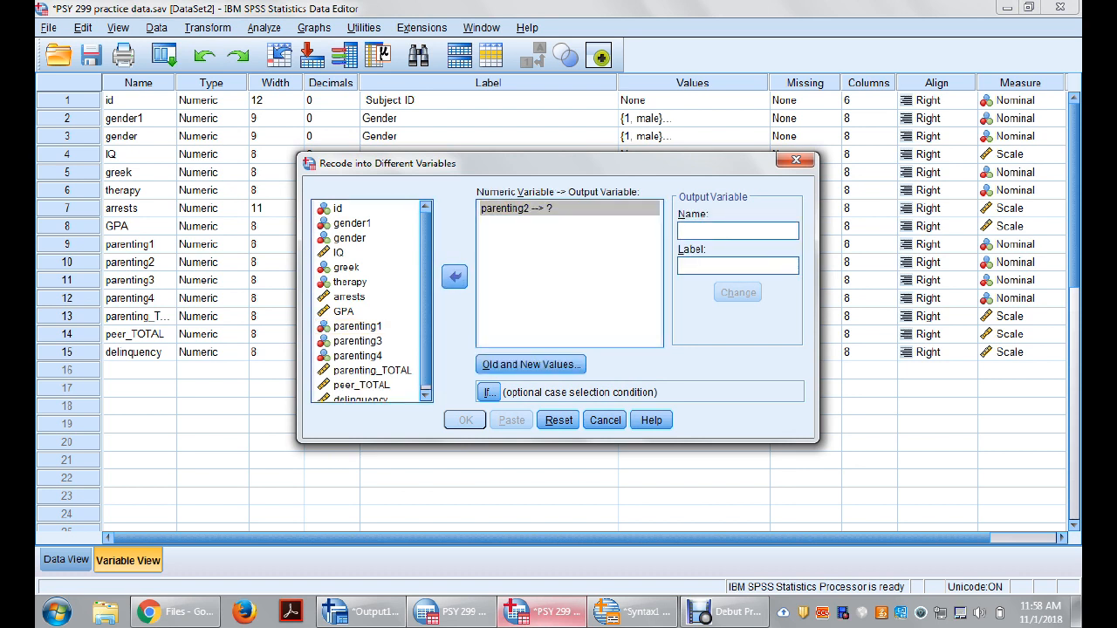
text(Par)
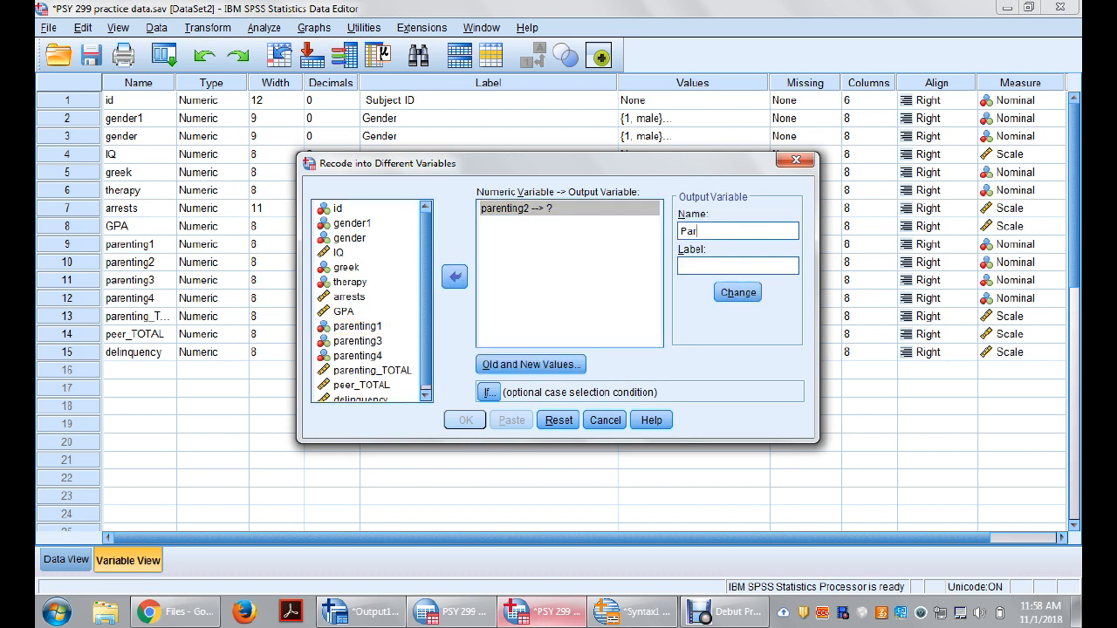
text(entin)
key(BackSpace)
key(BackSpace)
key(BackSpace)
key(BackSpace)
key(BackSpace)
key(BackSpace)
key(BackSpace)
key(BackSpace)
text(parenting2_RE)
click(739, 292)
Step: Define the first old-to-new value mapping for the recode, turning 1 into 4
click(531, 365)
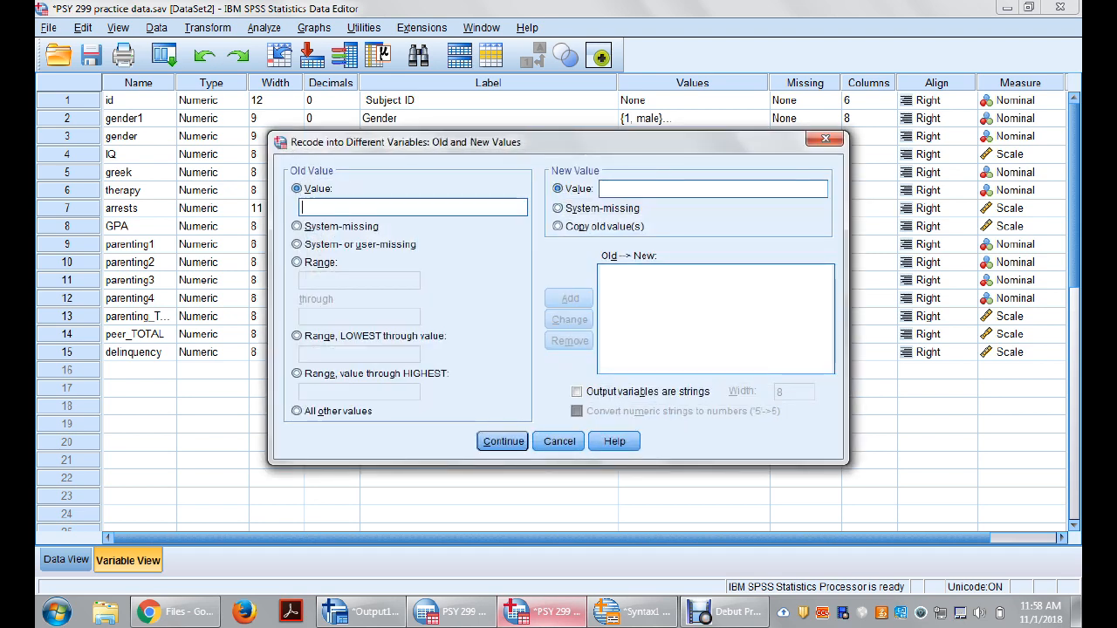
text(1)
key(Tab)
key(Tab)
text(4)
key(Return)
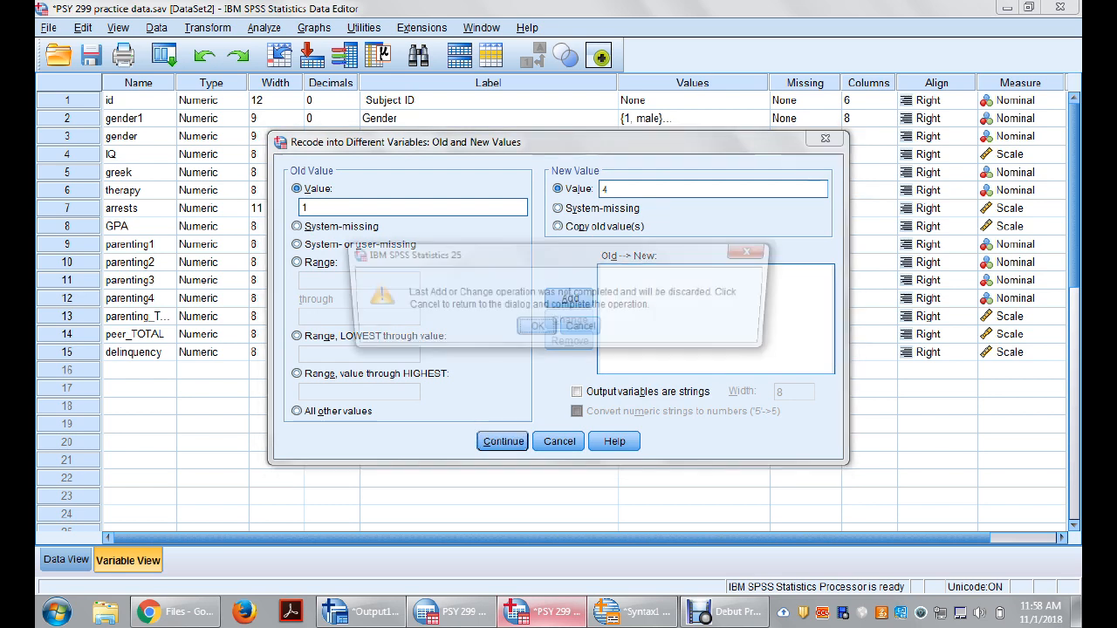
click(581, 329)
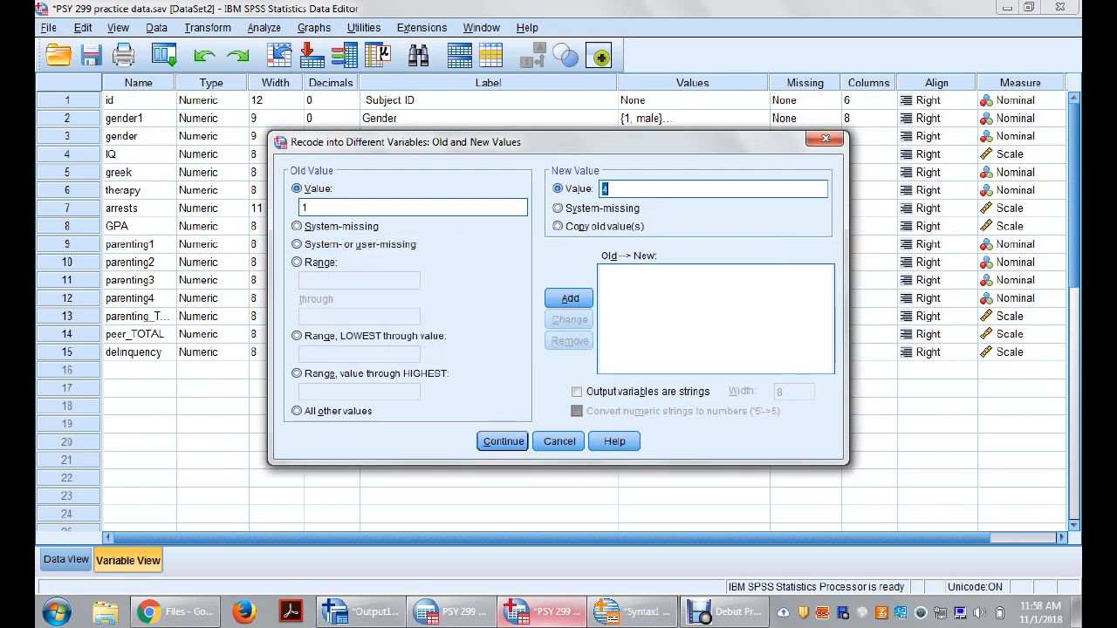
click(570, 298)
Step: Add the recode mappings that turn 2 into 3 and 3 into 2
text(2)
key(Tab)
key(Tab)
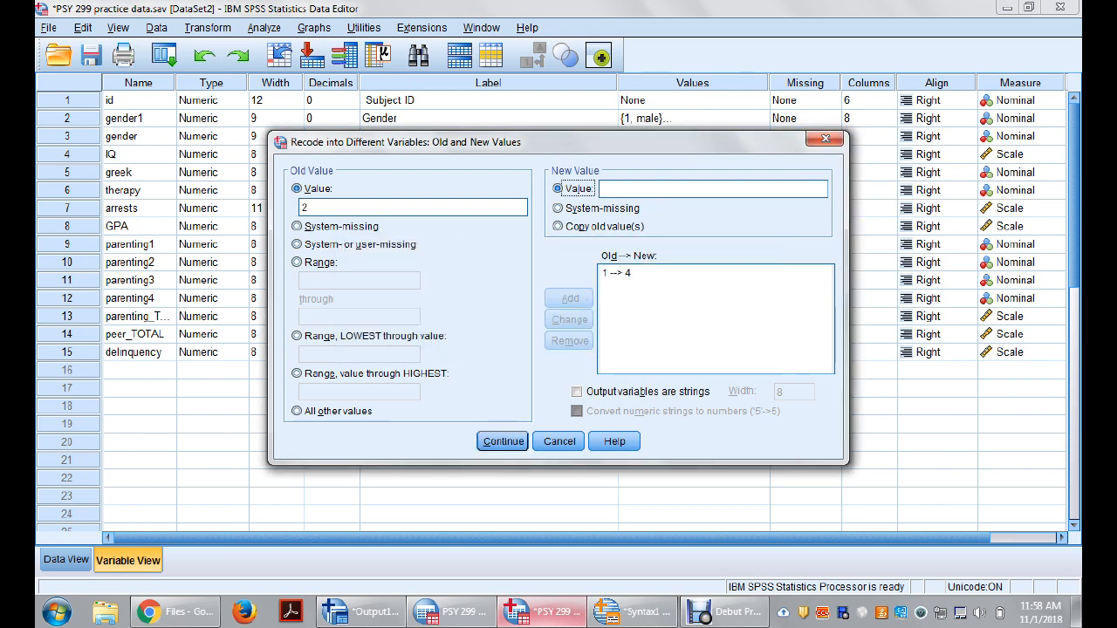
text(3)
click(570, 298)
text(3)
key(Tab)
key(Tab)
text(2)
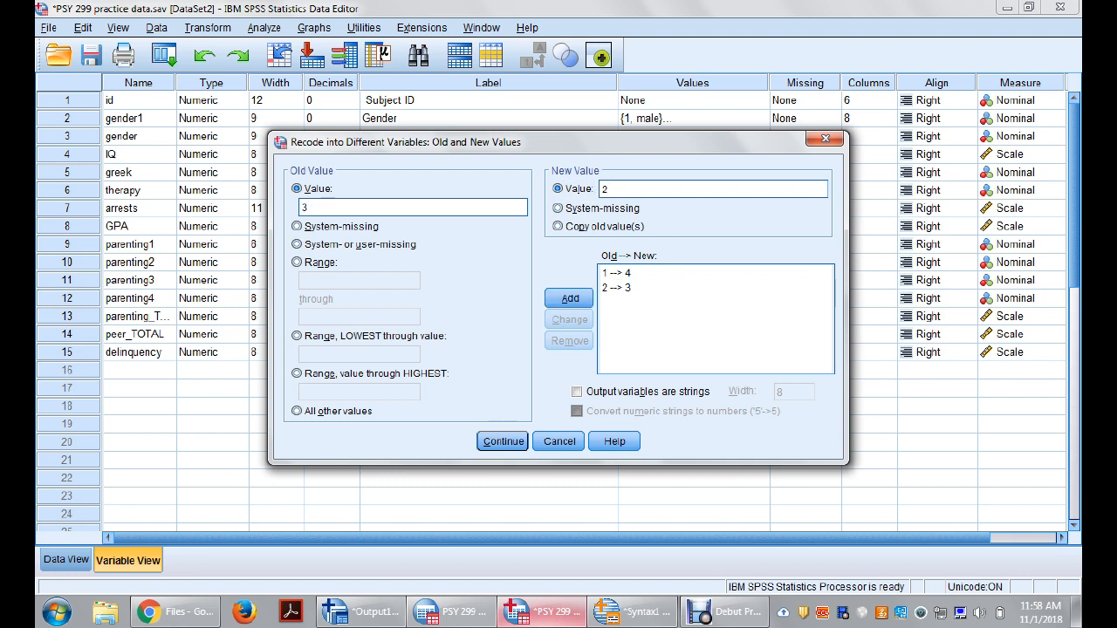
click(570, 299)
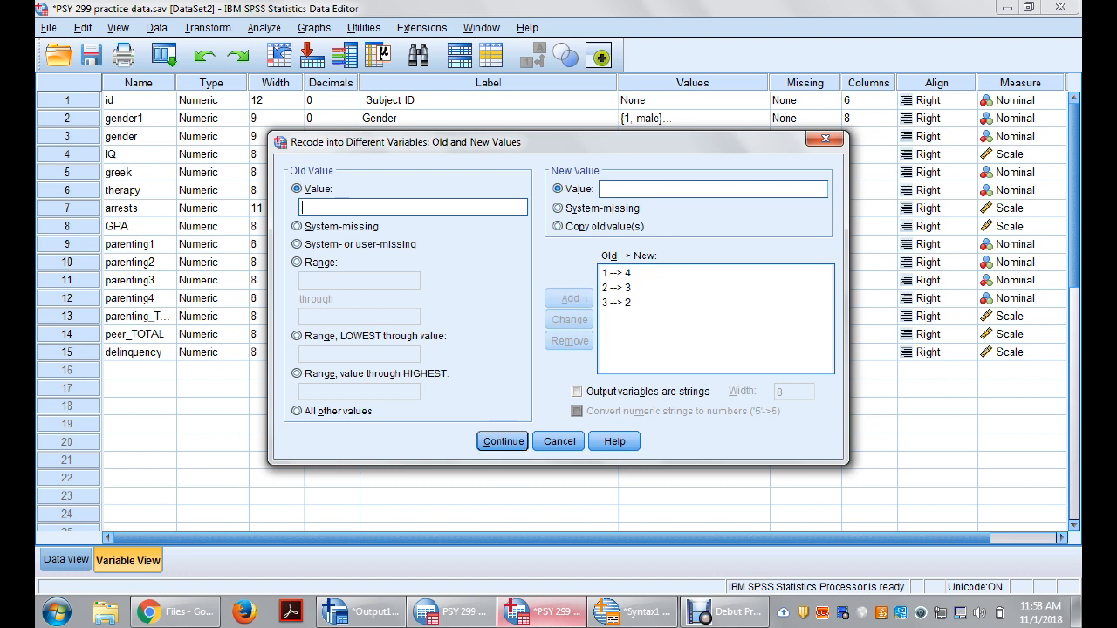
Step: Add the recode mapping that turns 4 into 1 and accept the old and new values
text(4)
key(Tab)
key(Tab)
text(1)
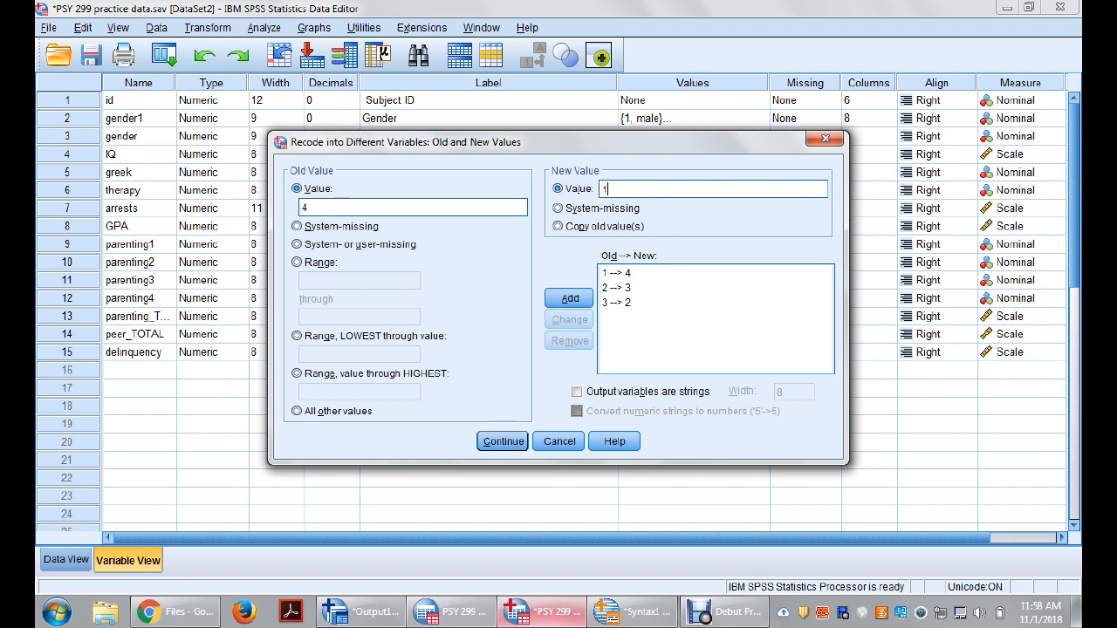
click(569, 298)
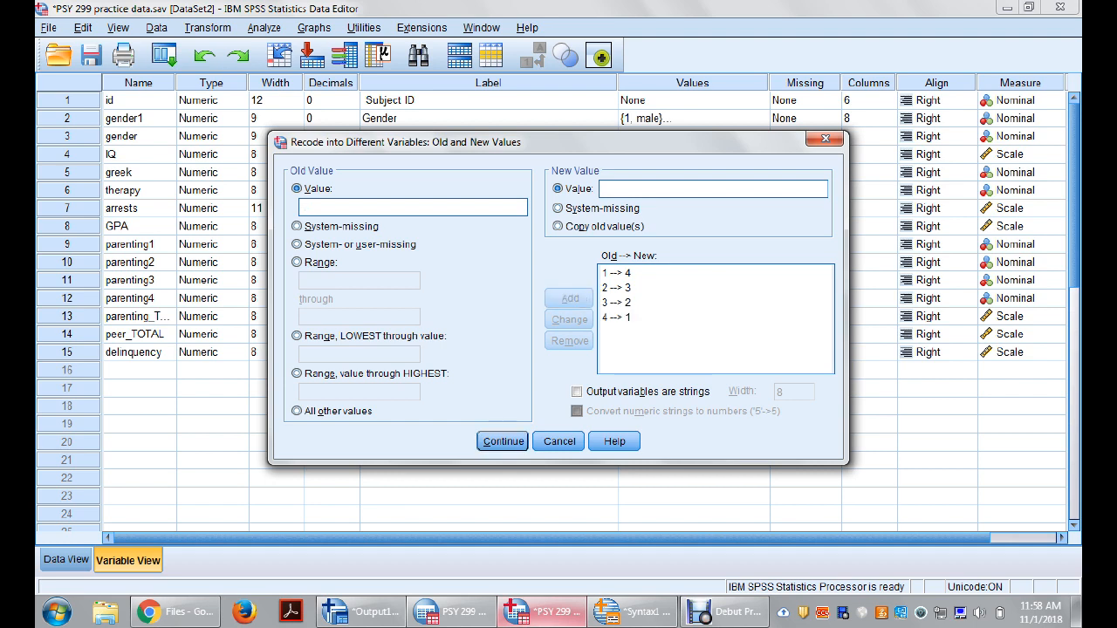
click(503, 442)
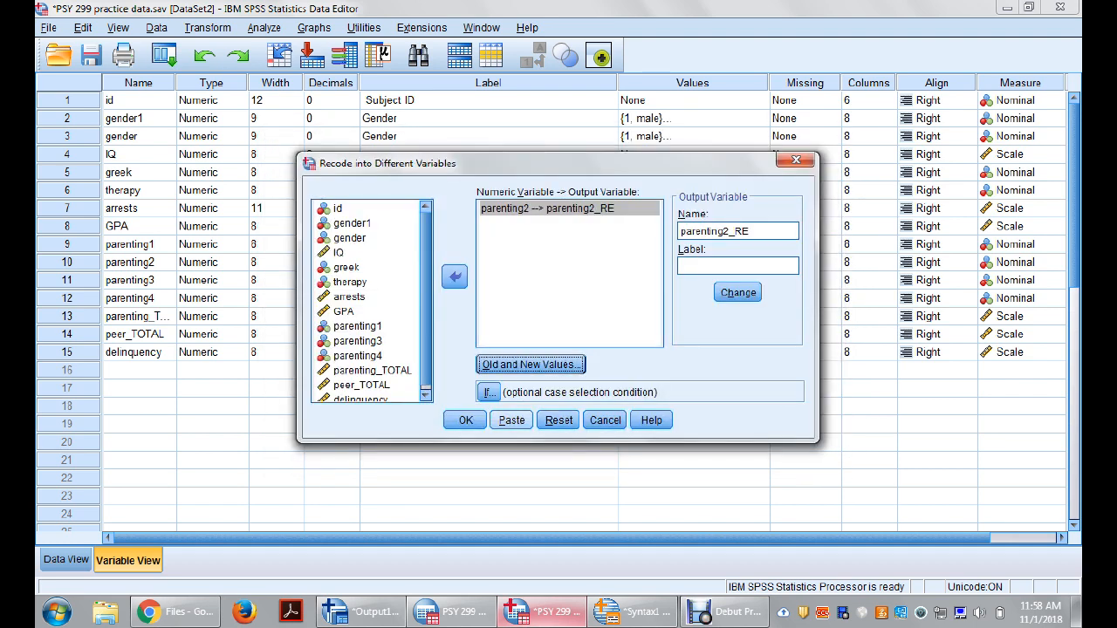
Step: Paste the parenting2 recode as syntax and delete the DATASET ACTIVATE line and the parenting1 recode commands above it
click(511, 420)
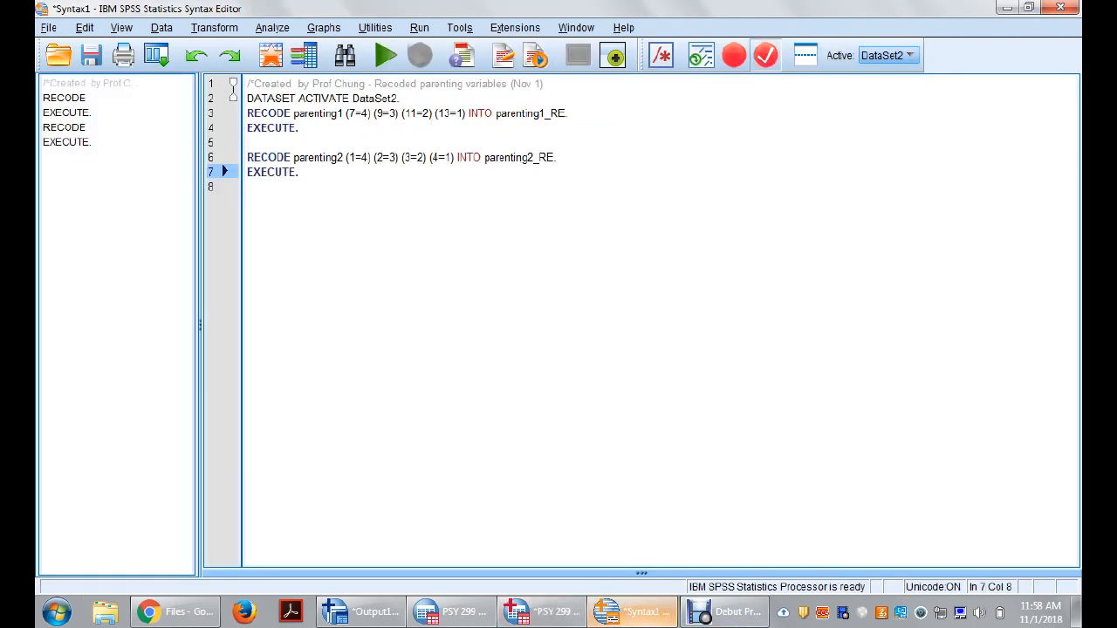
drag(299, 128, 248, 98)
key(BackSpace)
key(BackSpace)
click(248, 143)
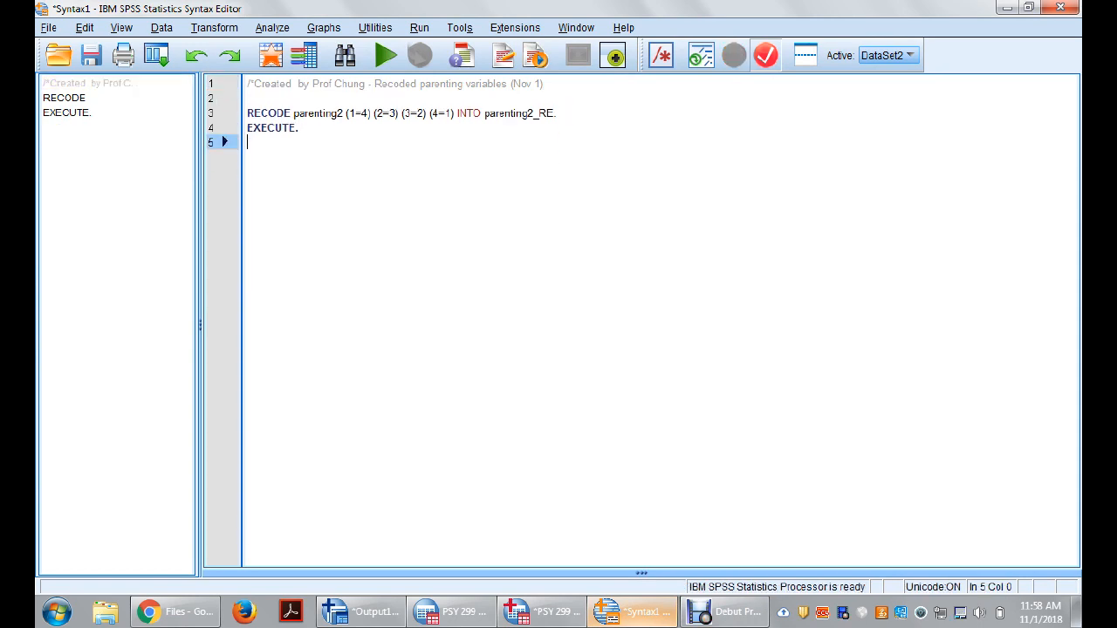
Step: Return to the data editor, reopen Recode into Different Variables and add parenting4 alongside parenting2
click(541, 612)
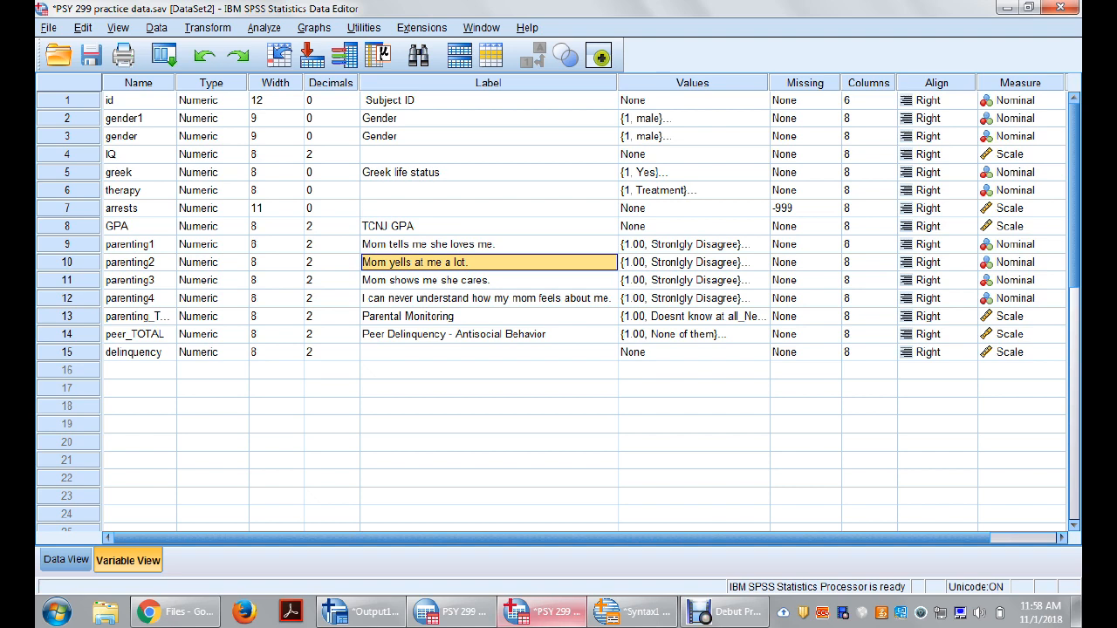
click(208, 28)
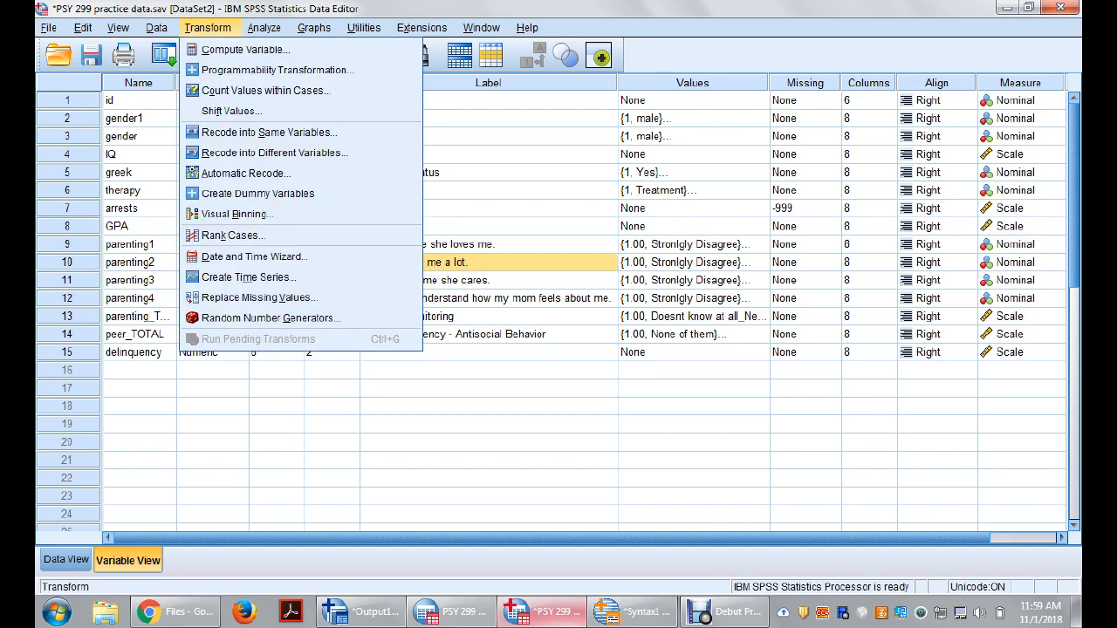
click(274, 153)
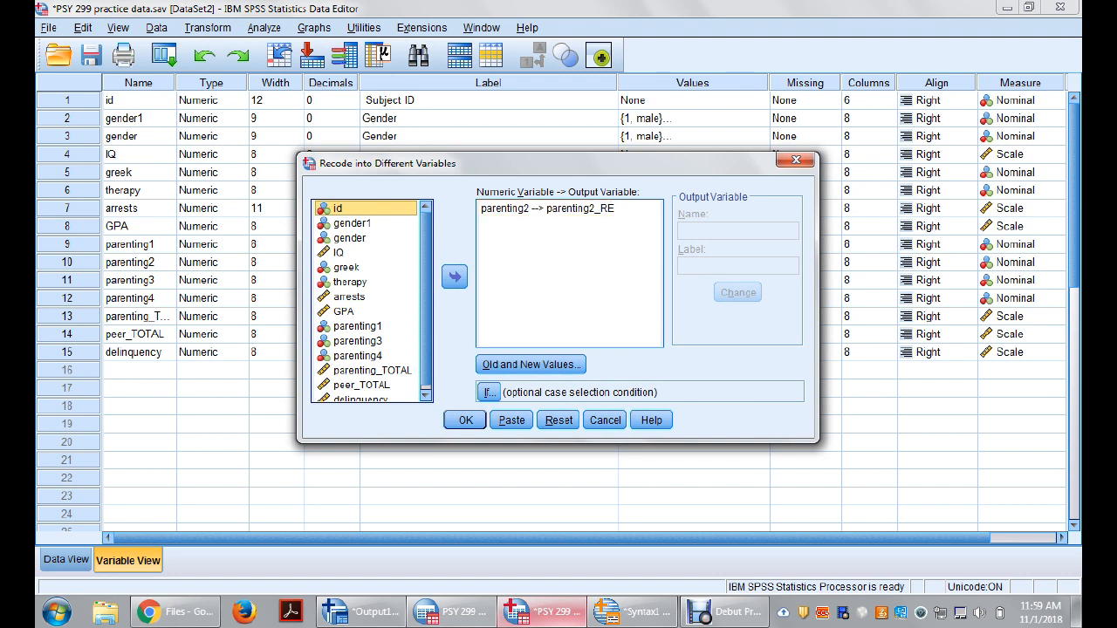
click(559, 209)
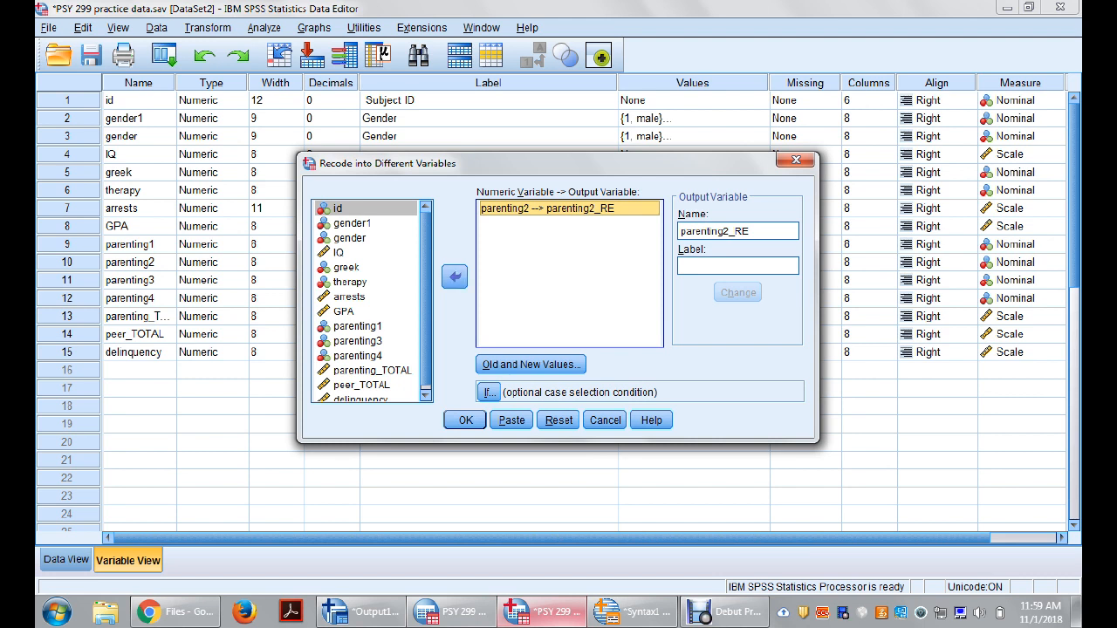
click(357, 355)
click(453, 277)
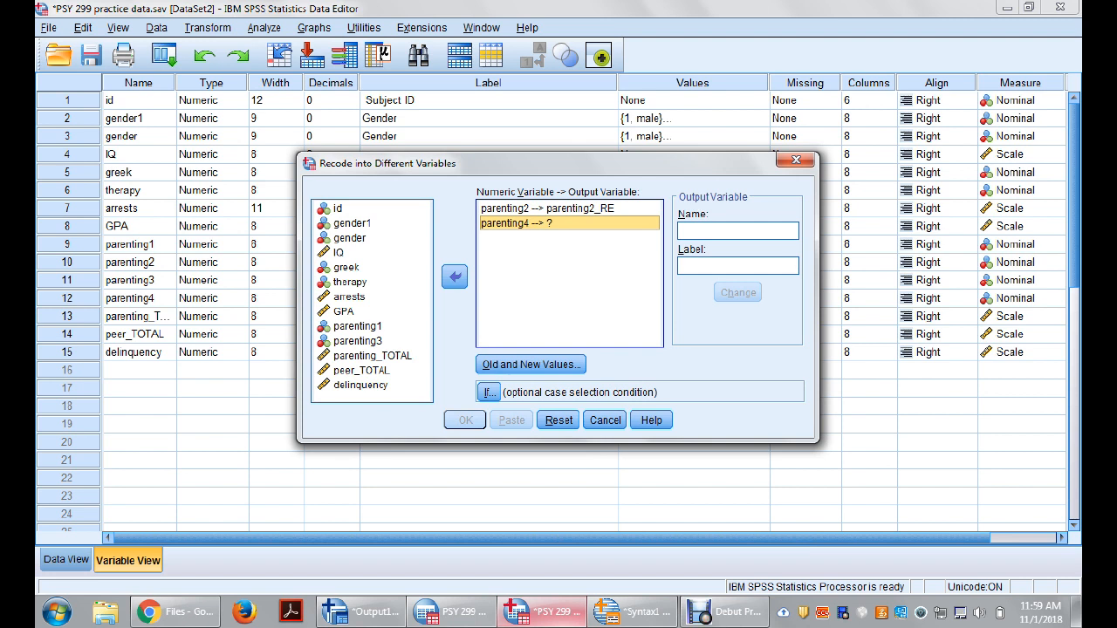
Step: Name the output variable for parenting4 parenting4_RE
click(737, 232)
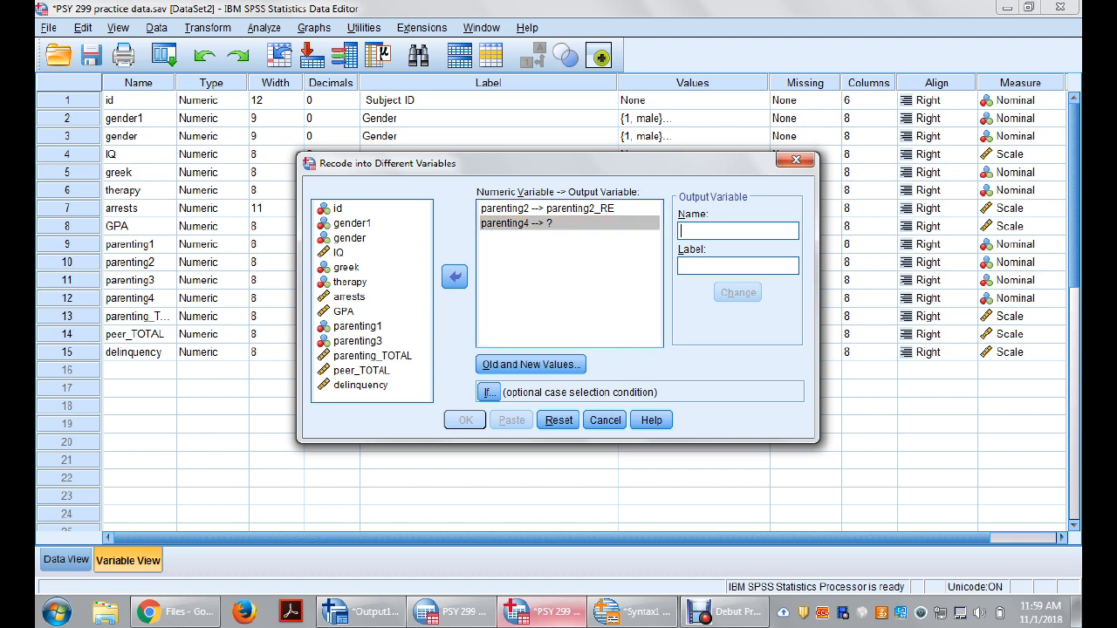
text(parenting 4)
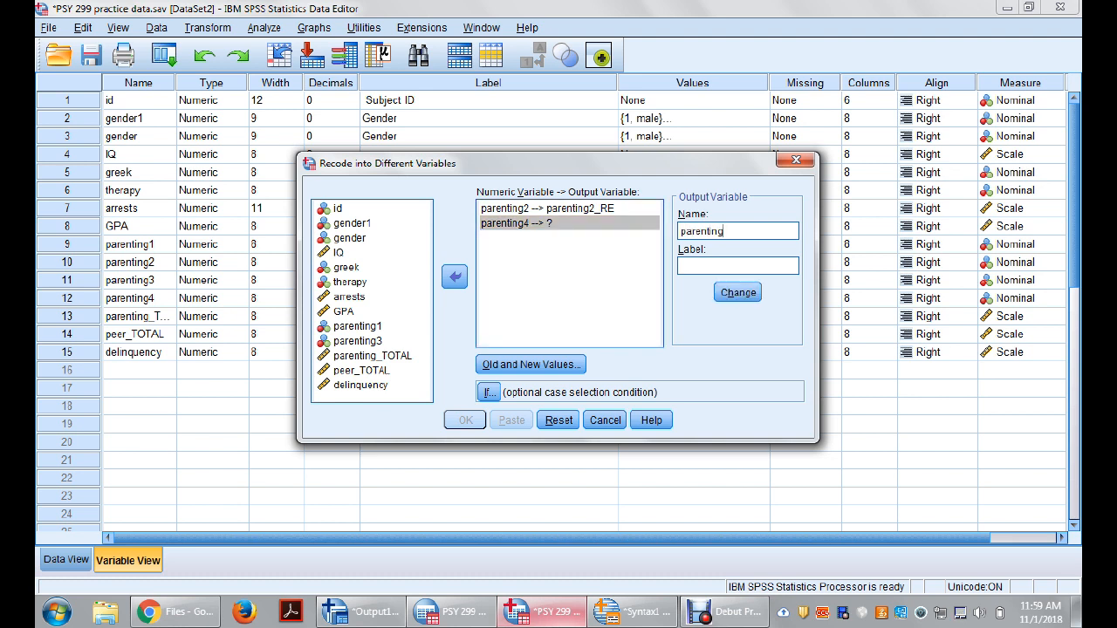
key(BackSpace)
key(BackSpace)
text(4_RE)
click(739, 292)
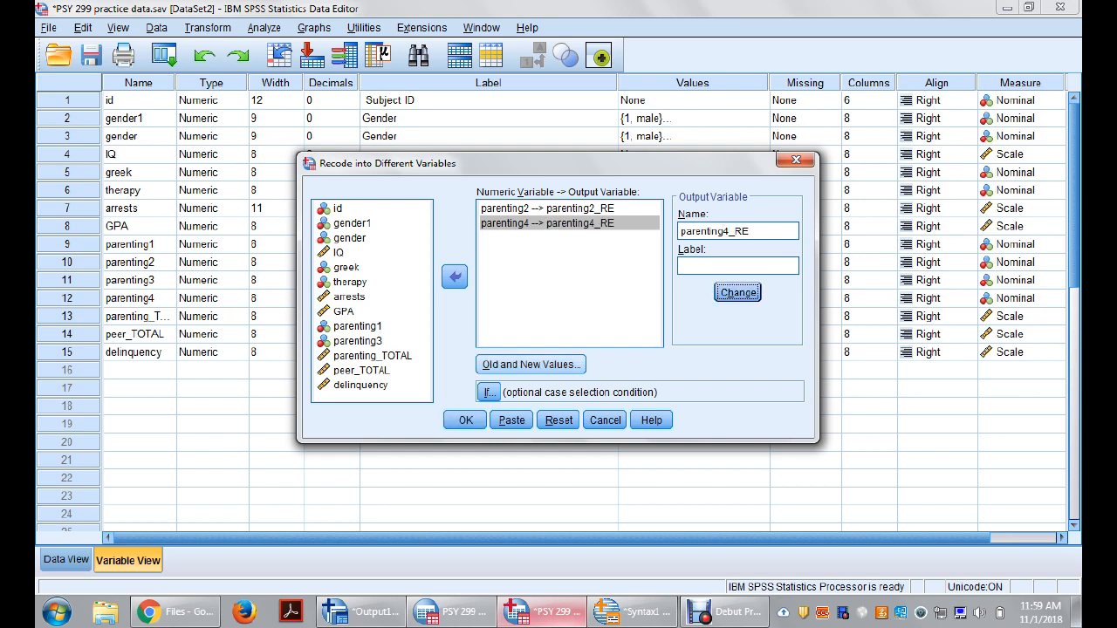
Step: Check the old and new values, paste the combined parenting2 and parenting4 recode as syntax and remove the blank line above it
click(530, 364)
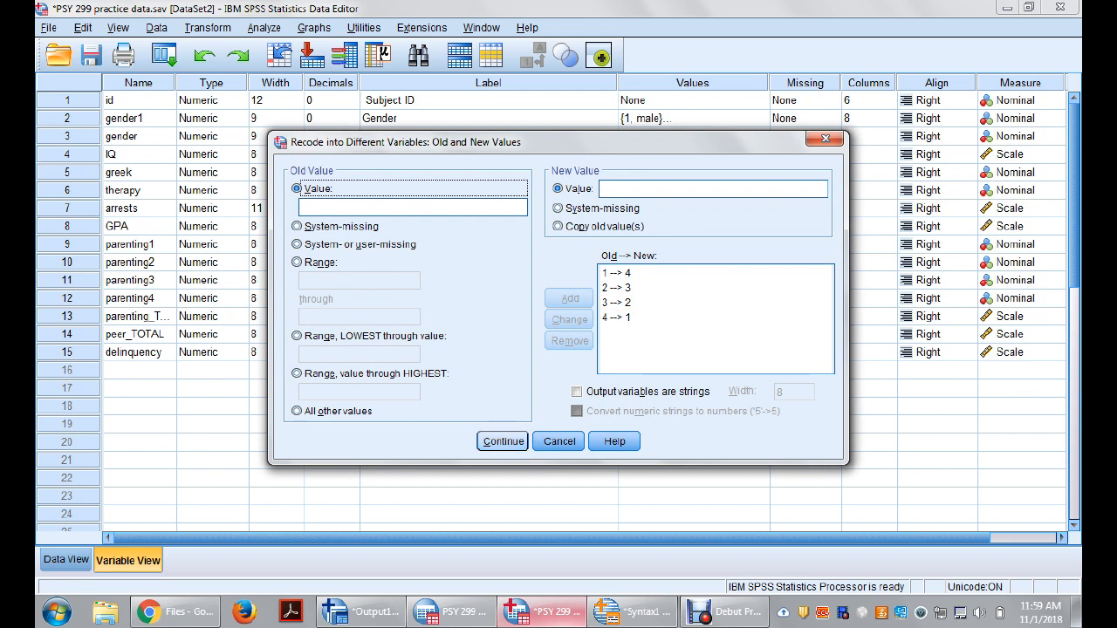
click(503, 442)
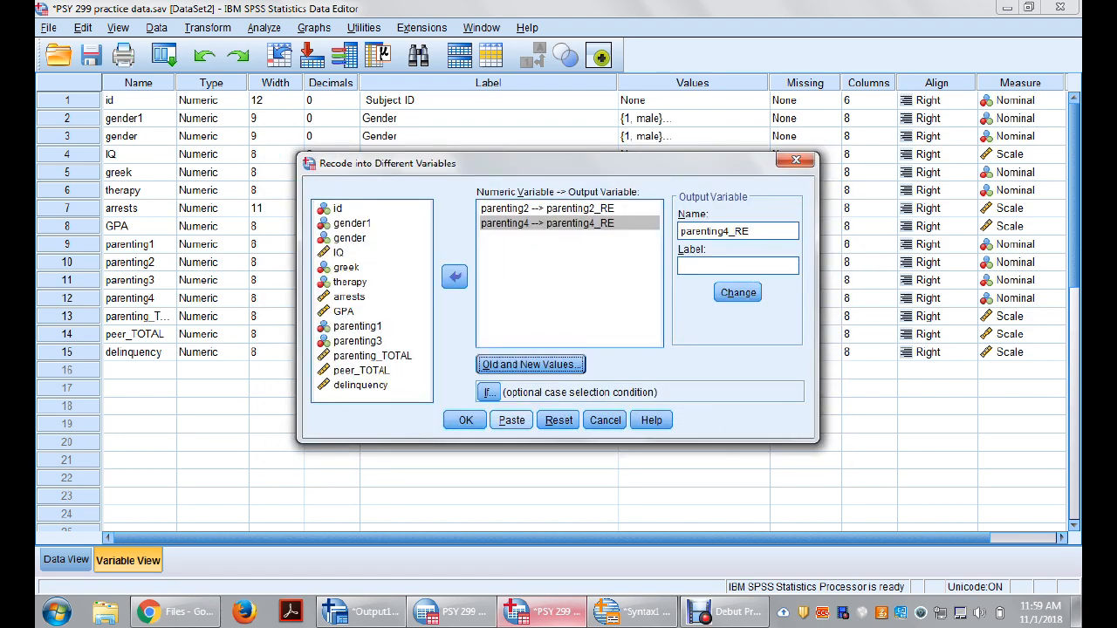
click(511, 420)
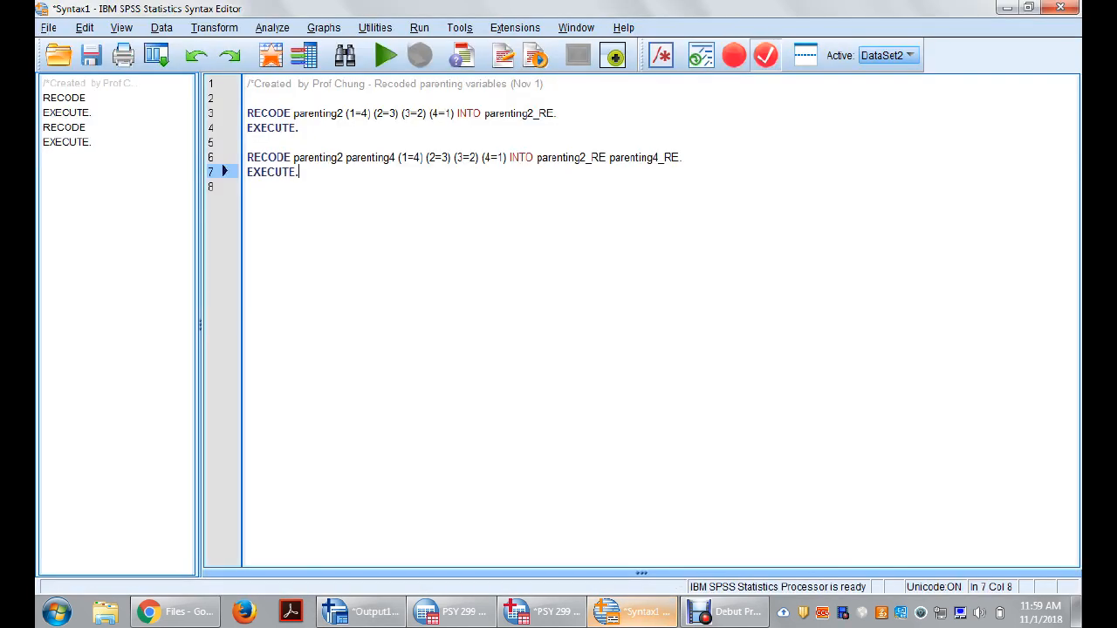
click(248, 143)
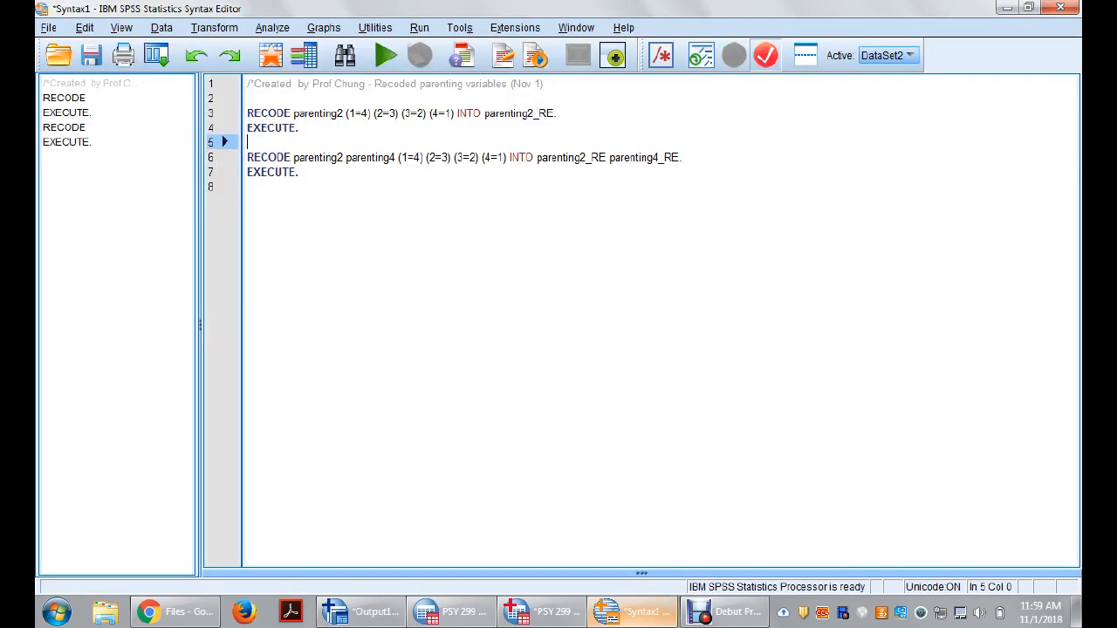
key(BackSpace)
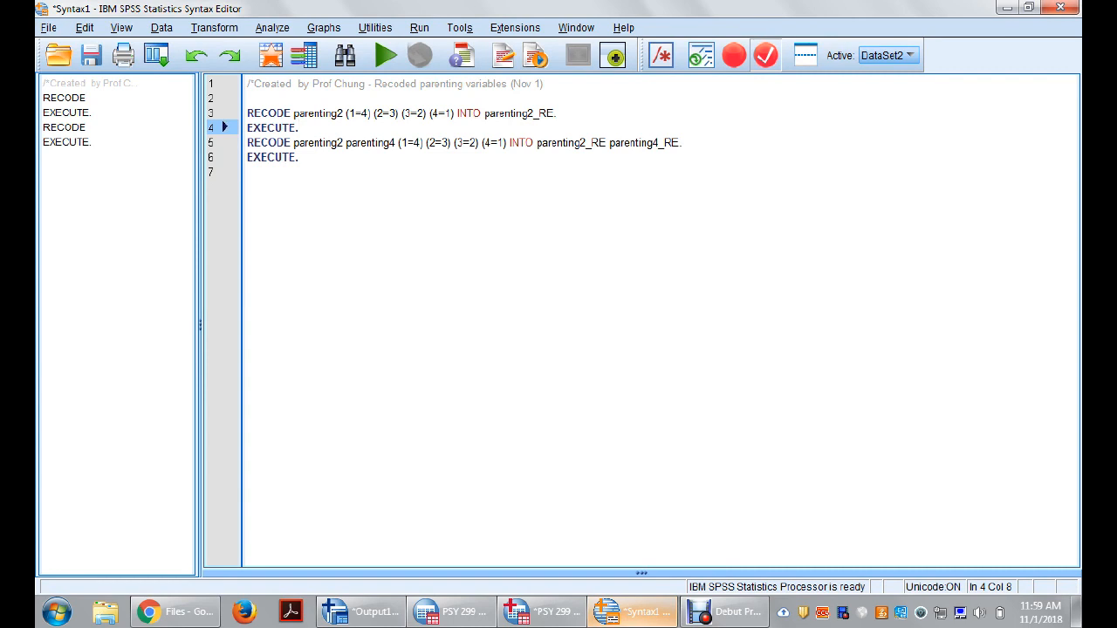
Step: Examine the input variables, value mappings and output variables in the combined RECODE command
click(320, 143)
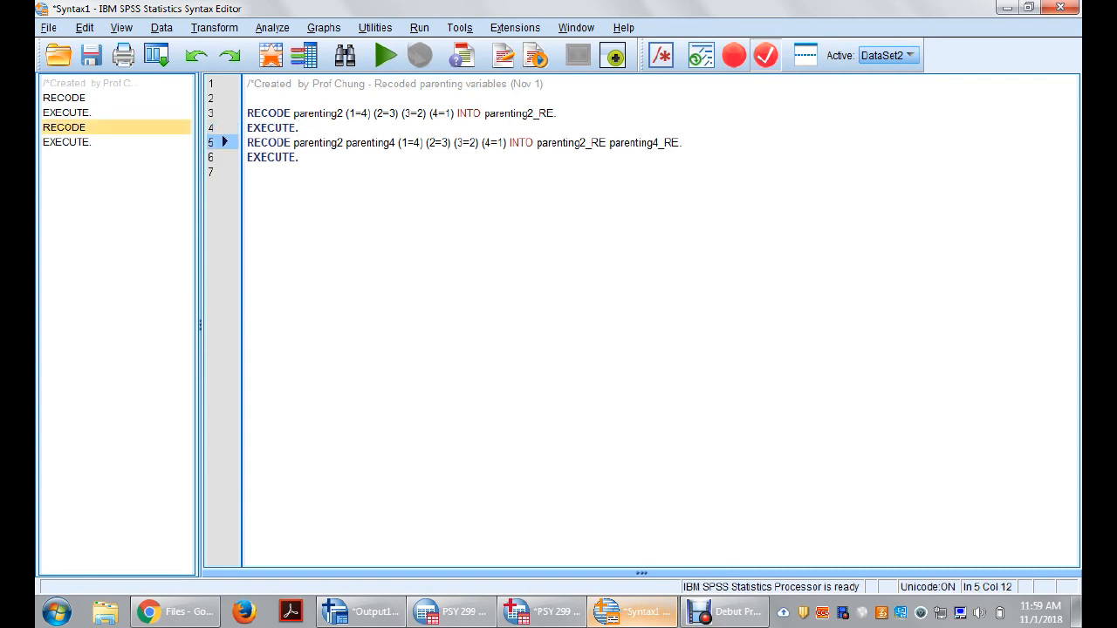
click(373, 142)
click(568, 142)
click(659, 143)
drag(402, 142, 512, 142)
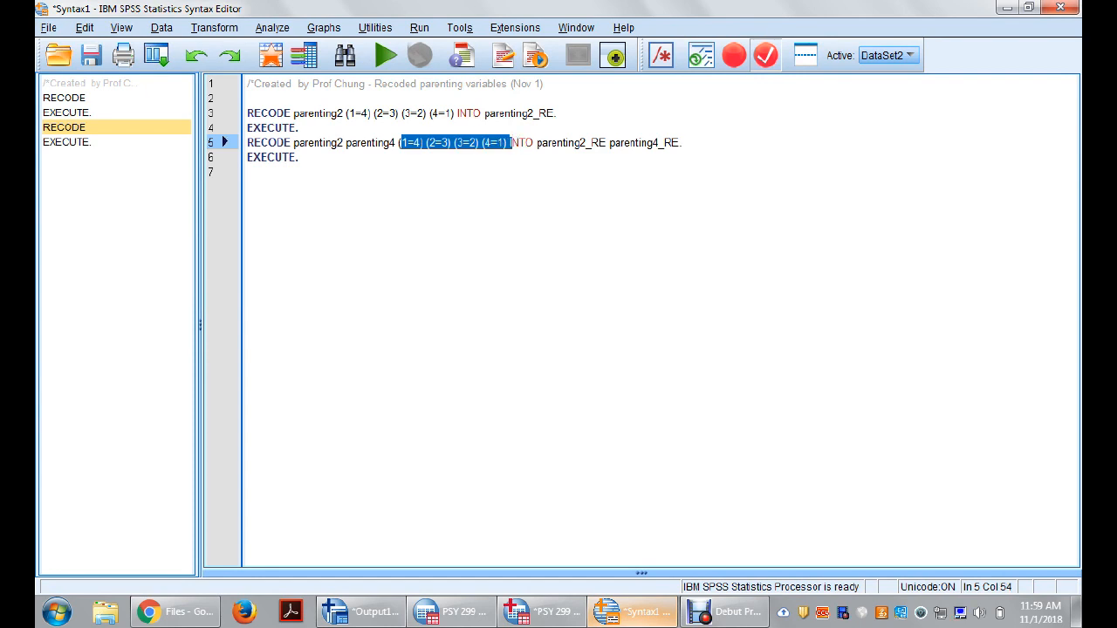
click(320, 142)
click(378, 142)
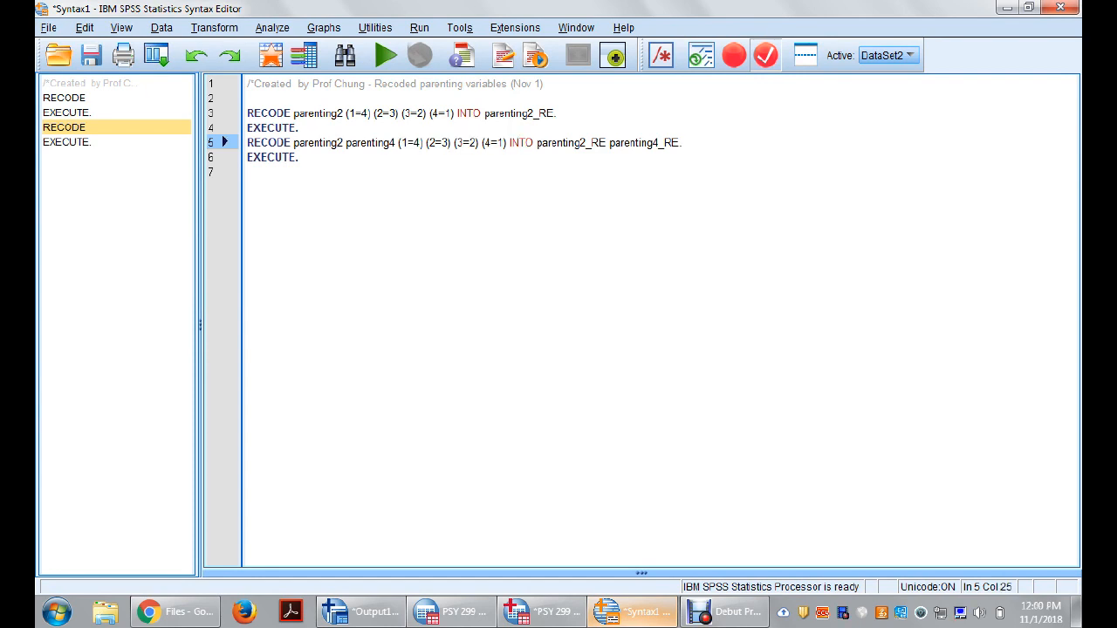
drag(399, 142, 510, 142)
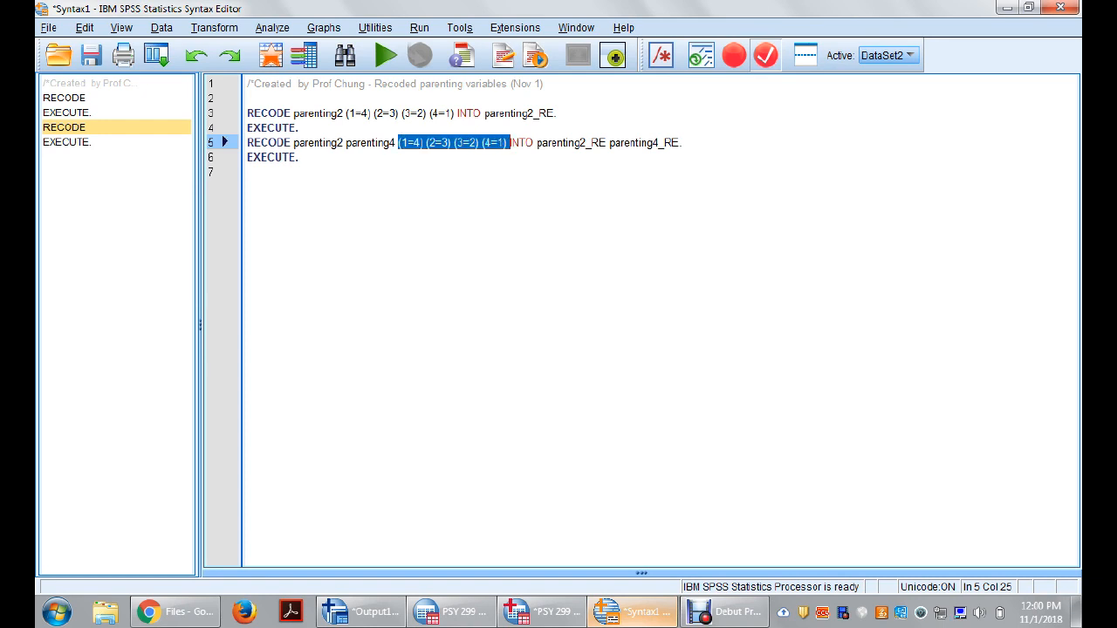
click(299, 157)
click(648, 142)
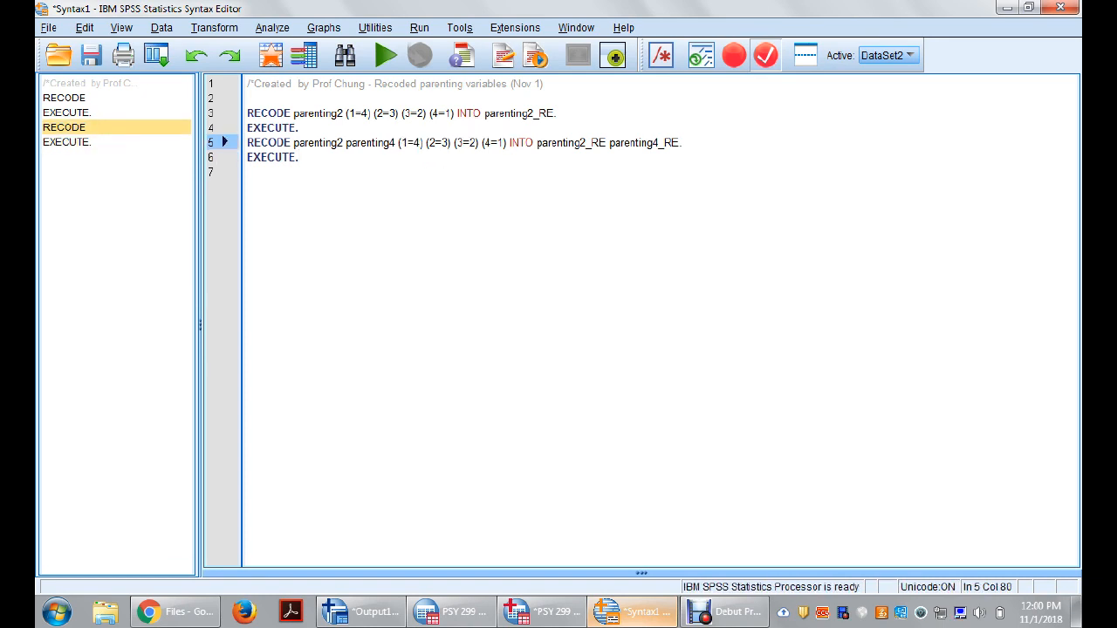
Step: Delete the separate parenting2 recode with its EXECUTE line and the blank line from the syntax
drag(299, 127, 247, 98)
key(Delete)
key(BackSpace)
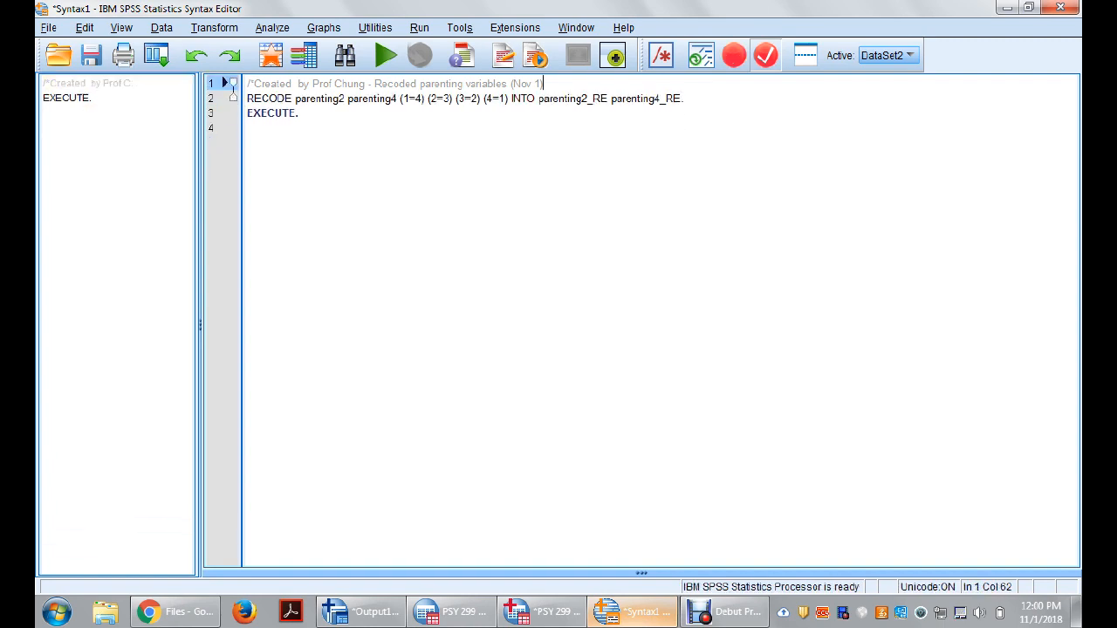
Step: Try to add parenting6 as a third input variable after parenting4 in the RECODE command
double_click(368, 99)
key(ctrl+c)
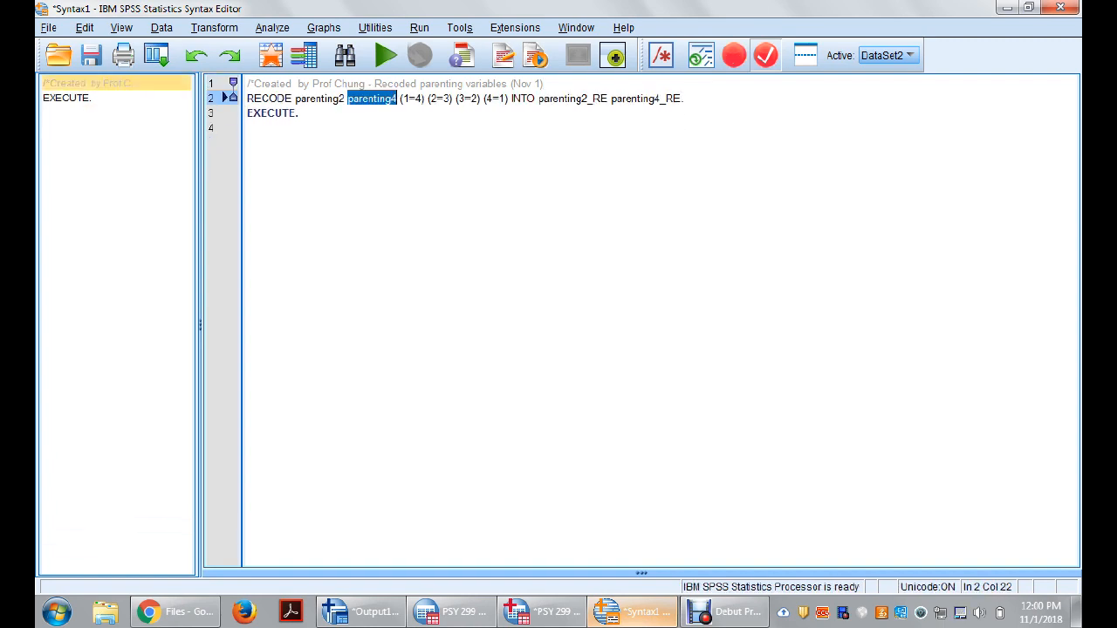
click(400, 99)
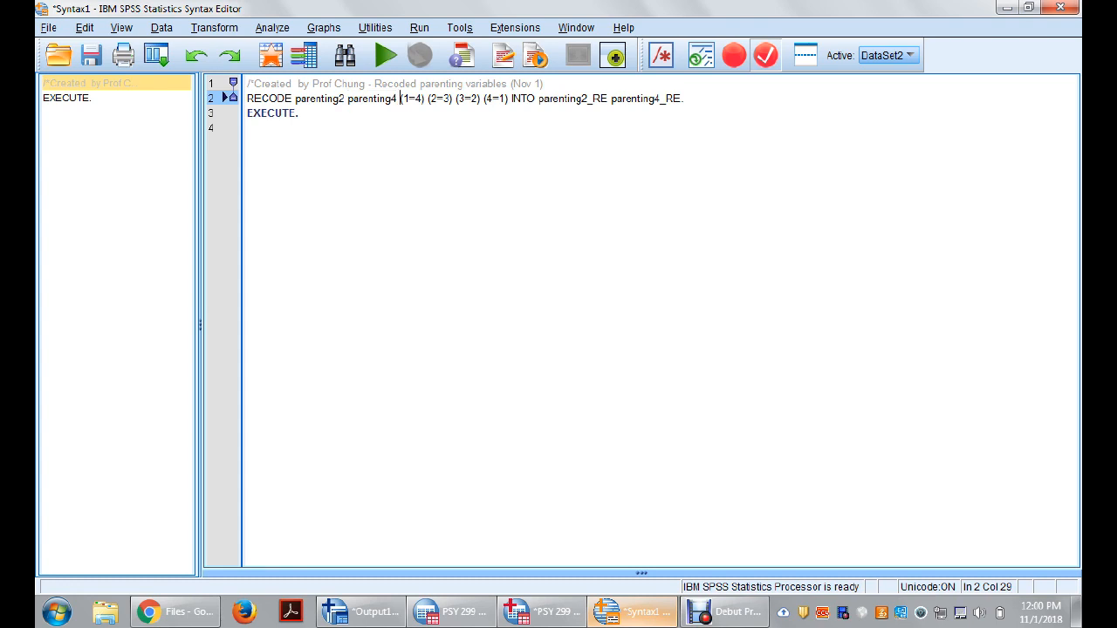
key(ctrl+v)
key(BackSpace)
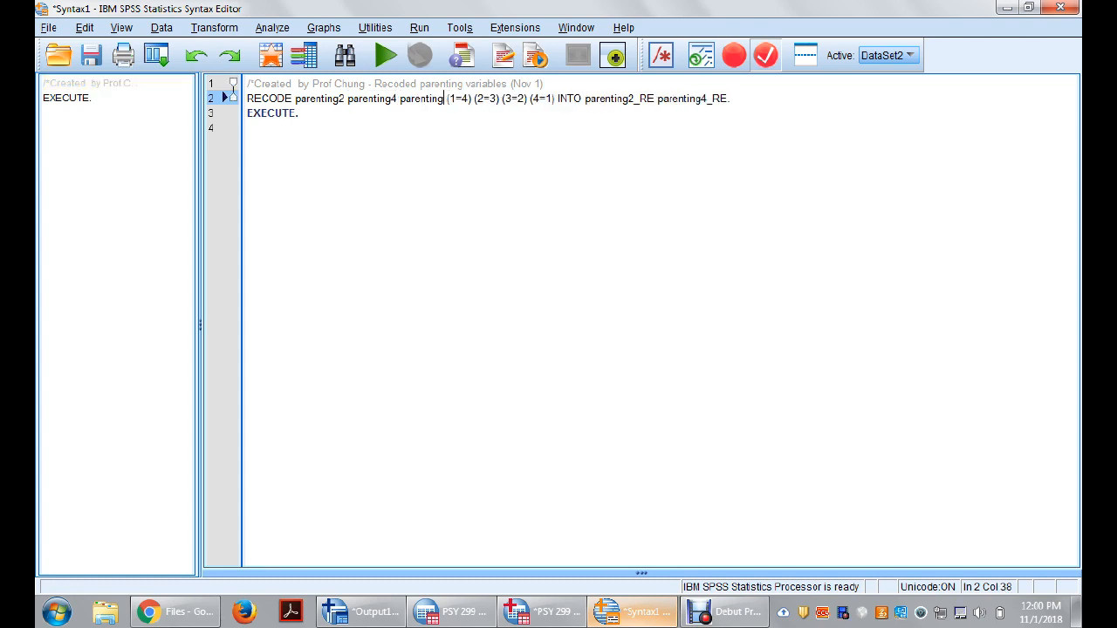
text(6)
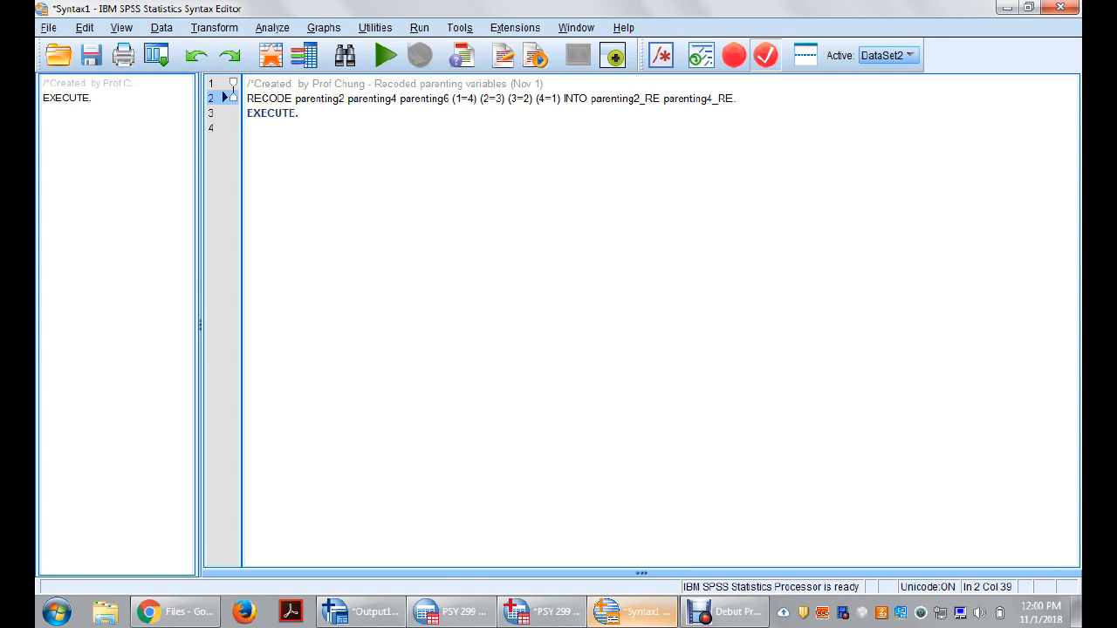
Step: Try to add parenting6_RE as a third output variable at the end of the RECODE command
drag(663, 98, 735, 98)
key(ctrl+c)
click(735, 98)
key(BackSpace)
key(BackSpace)
key(ctrl+v)
key(Left)
key(Left)
key(Left)
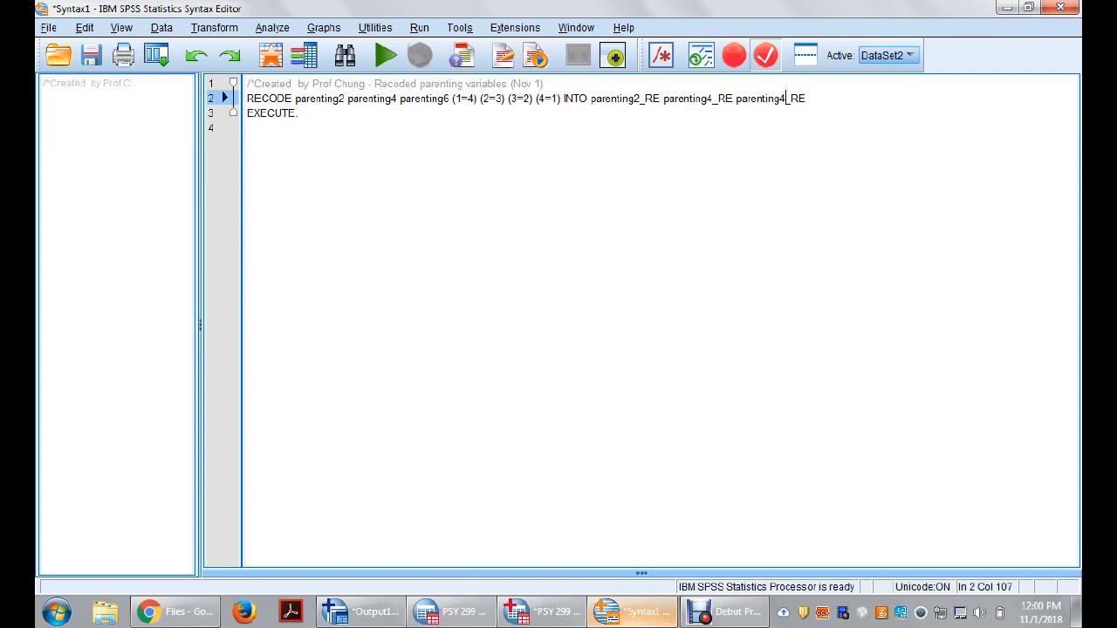
key(BackSpace)
text(6)
key(Right)
key(Right)
key(Right)
text(.)
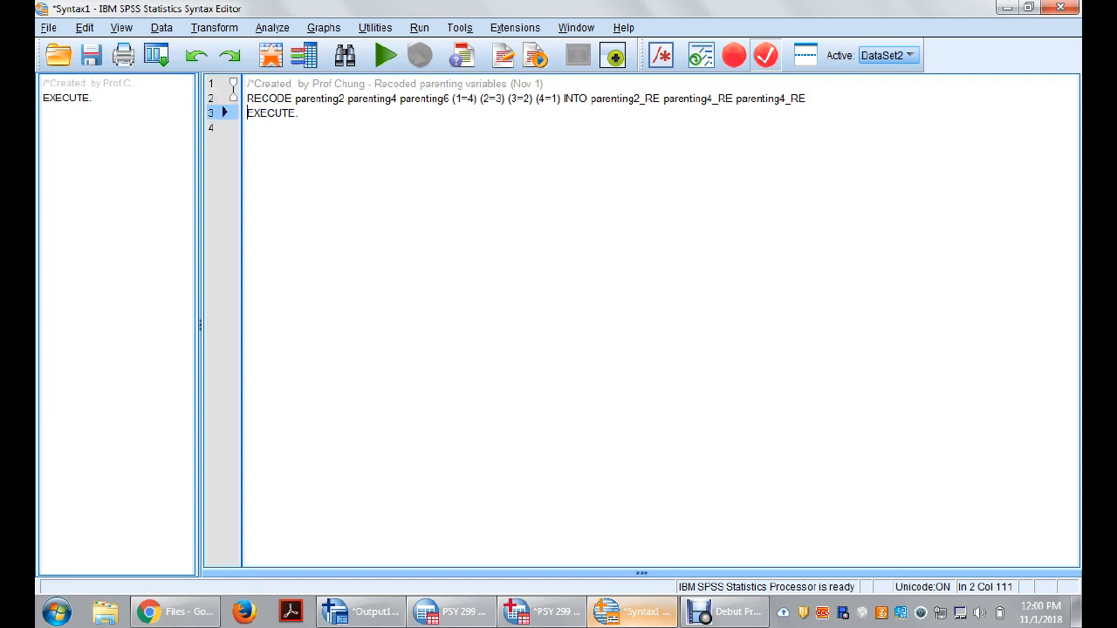
Step: Remove the extra third input and output variables, leaving only parenting2 and parenting4 with their _RE outputs in the RECODE command
key(BackSpace)
key(BackSpace)
key(BackSpace)
key(BackSpace)
key(BackSpace)
key(BackSpace)
key(BackSpace)
key(BackSpace)
key(BackSpace)
key(BackSpace)
key(BackSpace)
key(BackSpace)
key(BackSpace)
key(BackSpace)
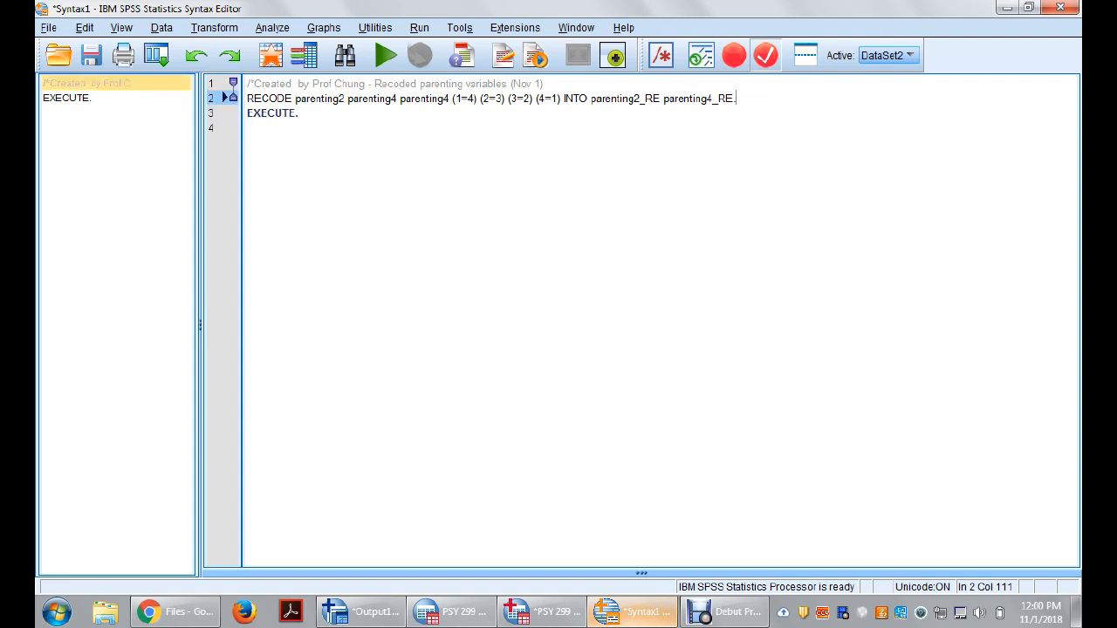
click(452, 99)
key(BackSpace)
key(BackSpace)
key(BackSpace)
key(BackSpace)
key(BackSpace)
key(BackSpace)
key(BackSpace)
key(BackSpace)
key(BackSpace)
key(BackSpace)
key(BackSpace)
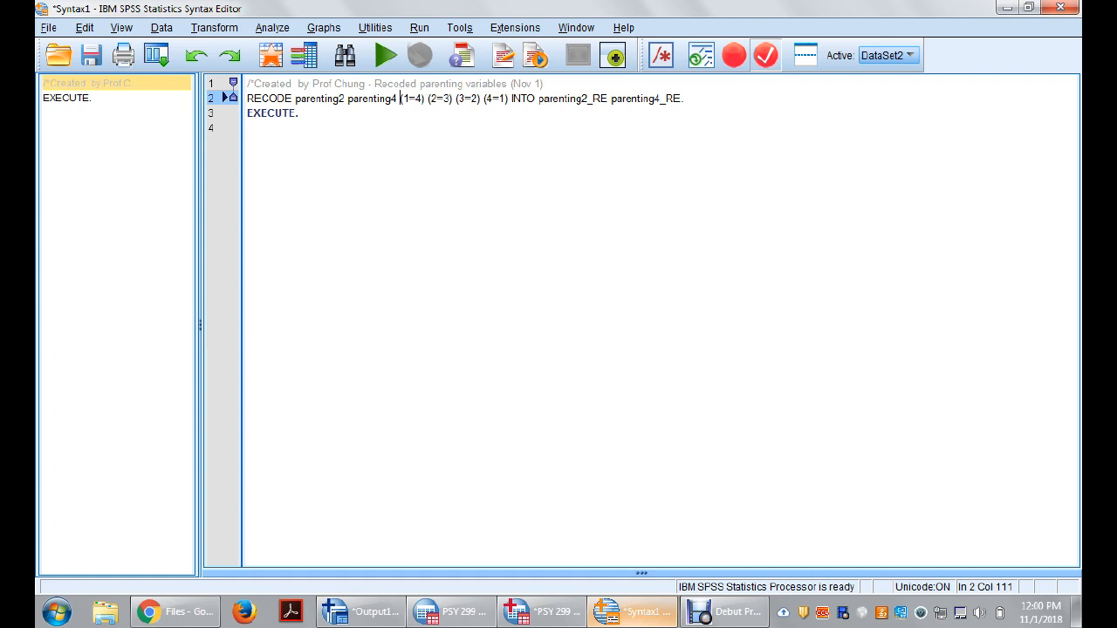
Step: Run only the RECODE command for parenting2 and parenting4 together with its EXECUTE line
drag(299, 113, 247, 99)
right_click(280, 102)
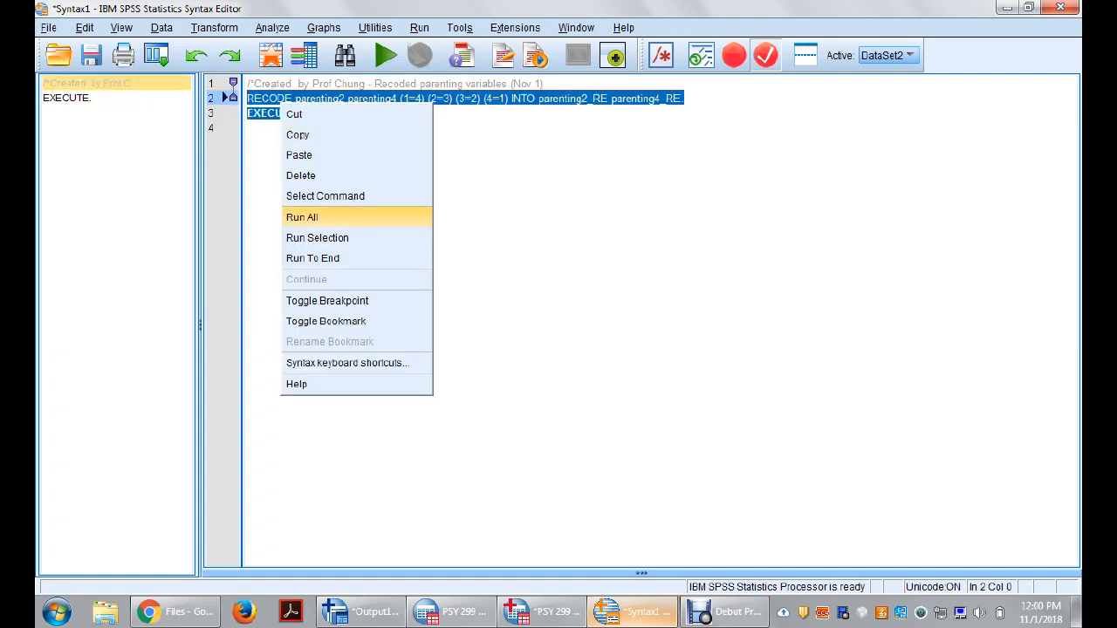
click(316, 237)
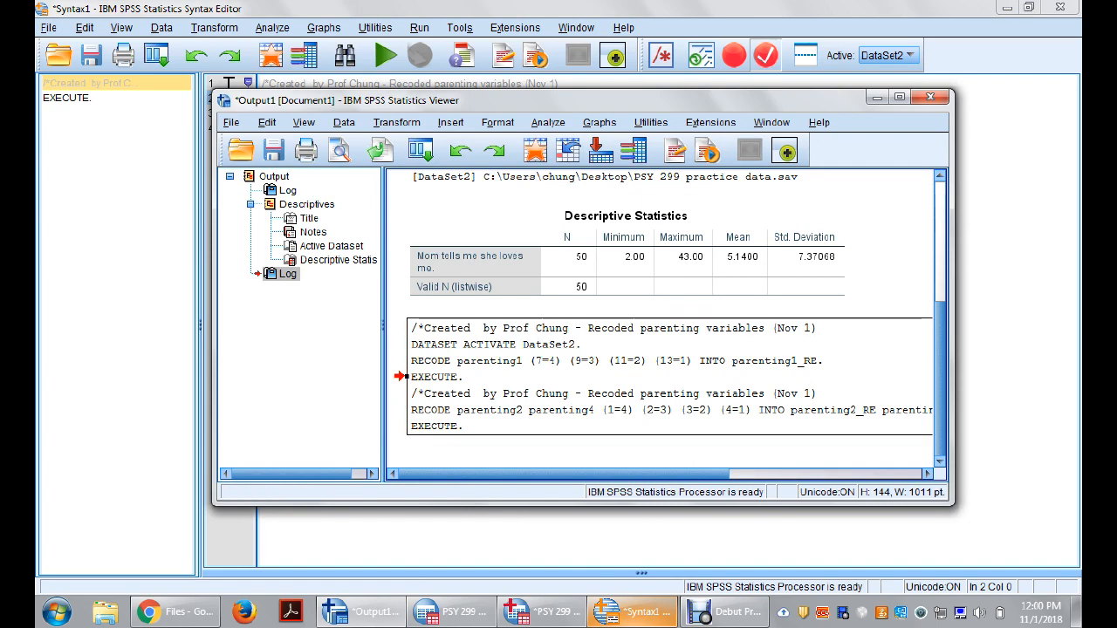
Step: Switch to the dataset's case data and compare the blank cells of parenting4 and parenting4_RE in rows 8 to 14
click(543, 612)
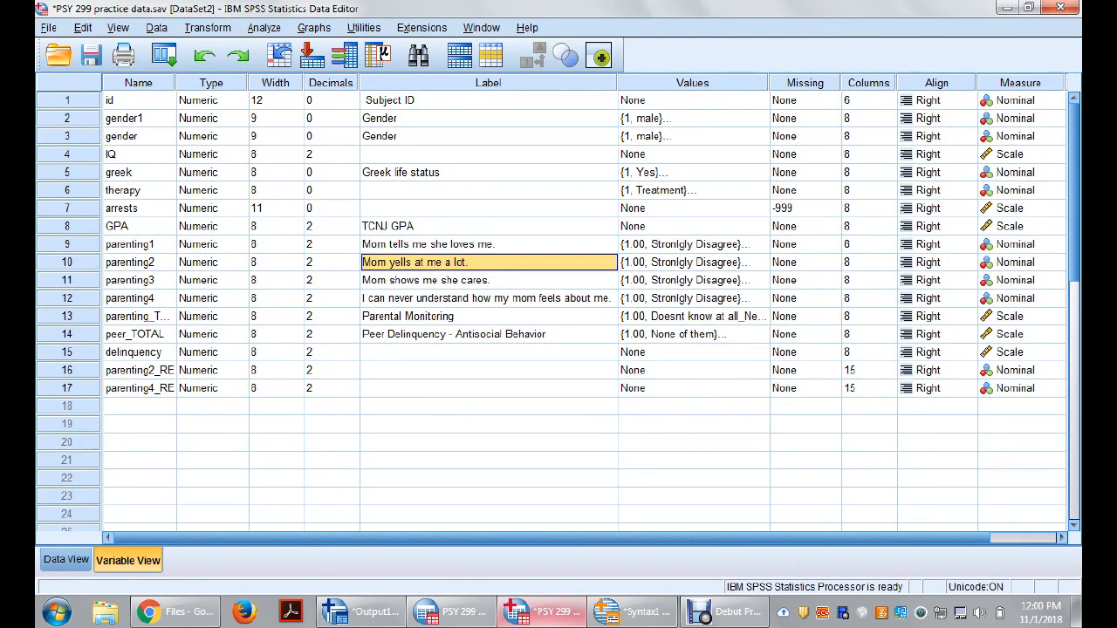
double_click(67, 370)
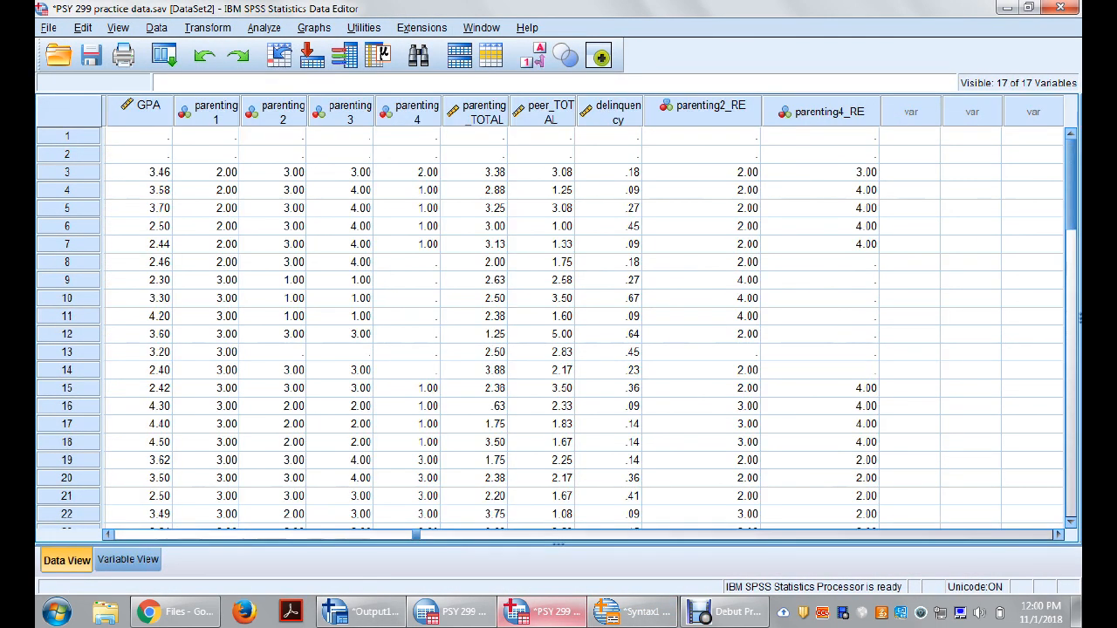
click(820, 263)
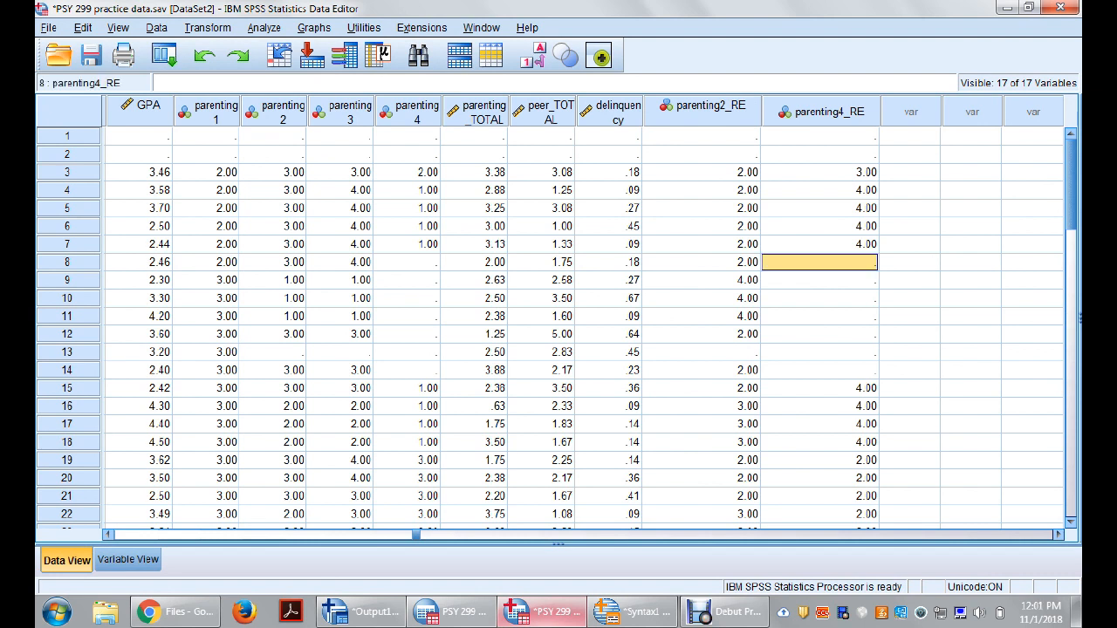
drag(407, 263, 407, 370)
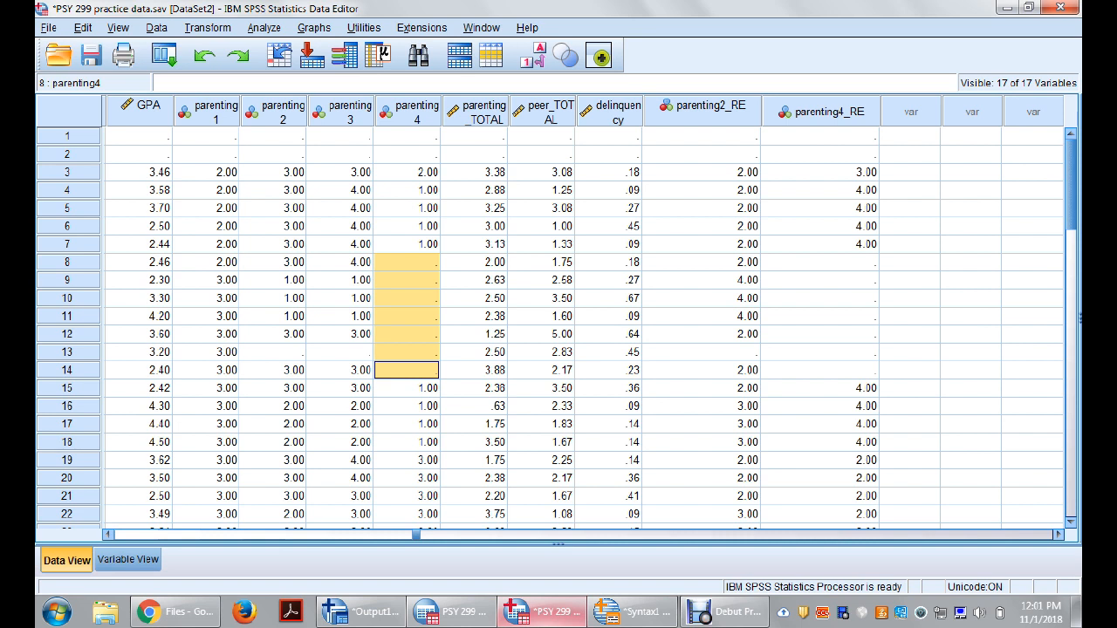
click(407, 263)
key(Down)
key(Down)
key(Down)
key(Down)
key(Down)
key(Down)
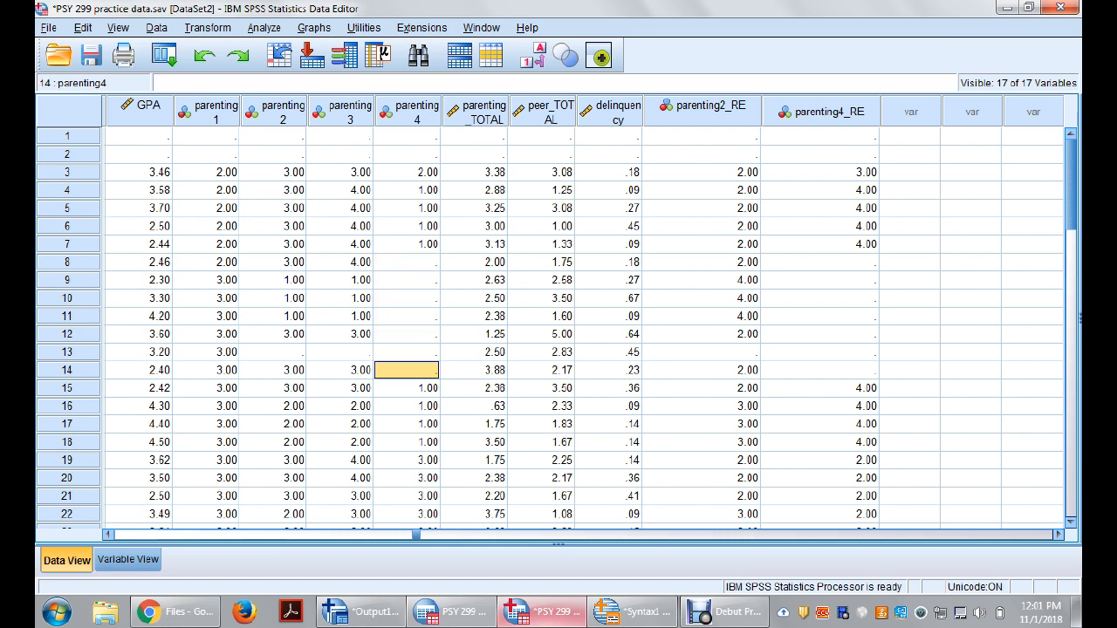
drag(820, 263, 821, 370)
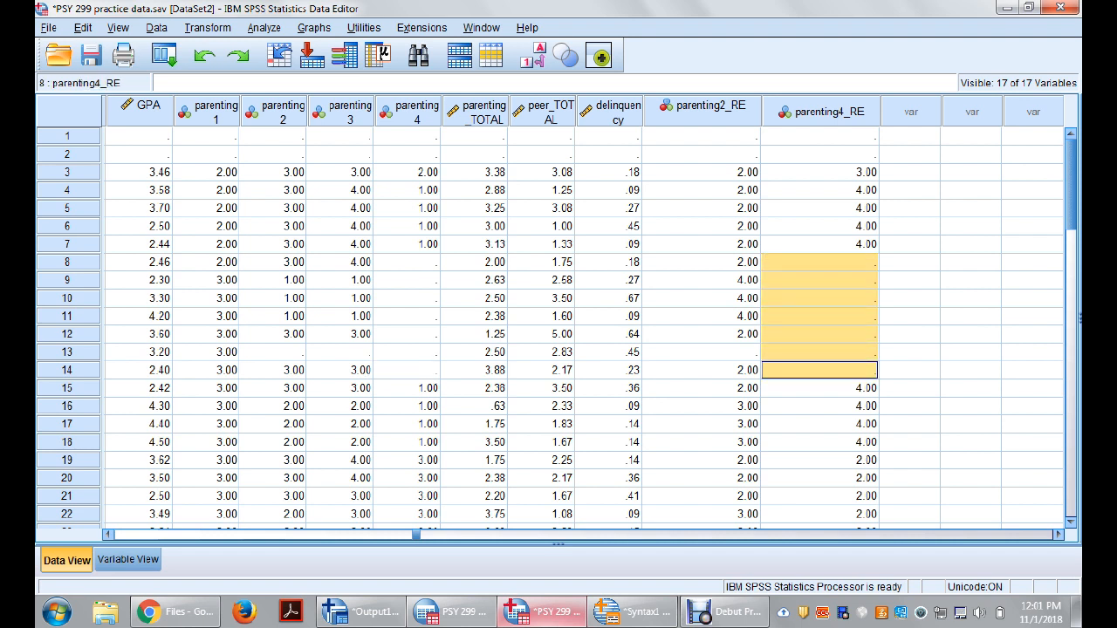
Step: Move the parenting2_RE column directly after parenting2 and the parenting4_RE column directly after parenting4
click(704, 109)
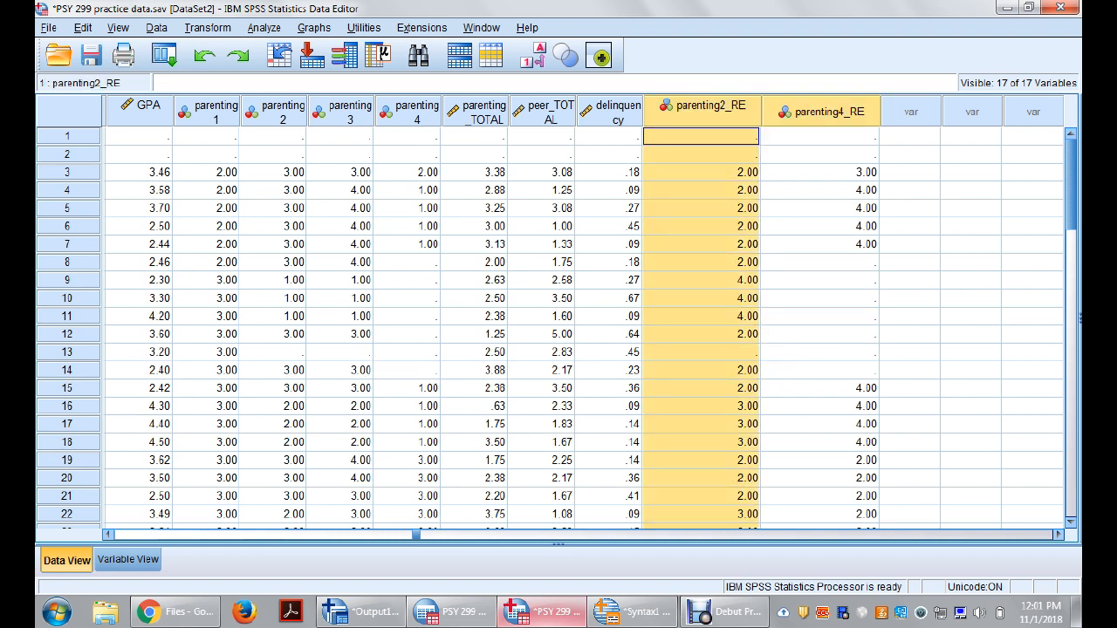
drag(704, 108, 308, 112)
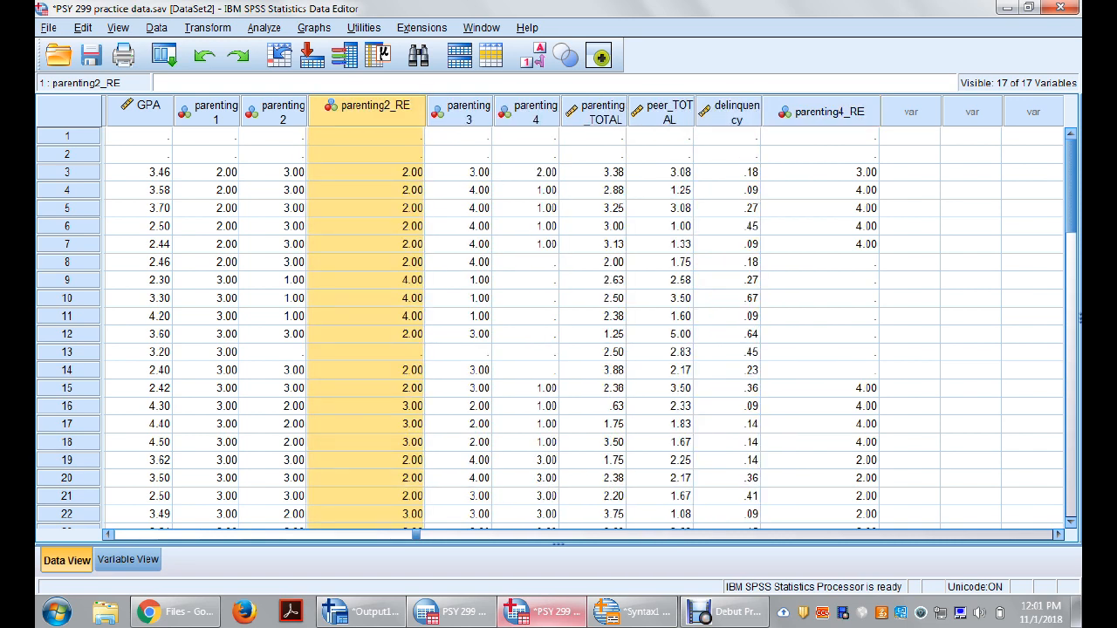
click(821, 112)
drag(820, 112, 611, 112)
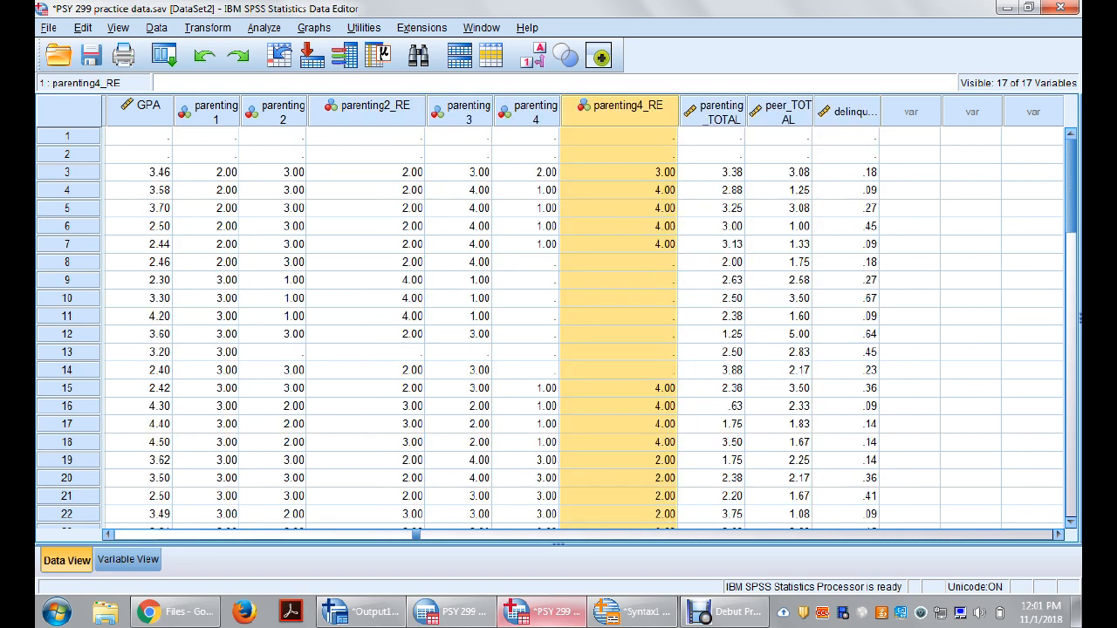
Step: Compare the parenting2 values with parenting2_RE from row 3 down to row 18, and examine parenting4 in rows 8 to 14
click(273, 173)
click(367, 173)
click(273, 173)
click(366, 173)
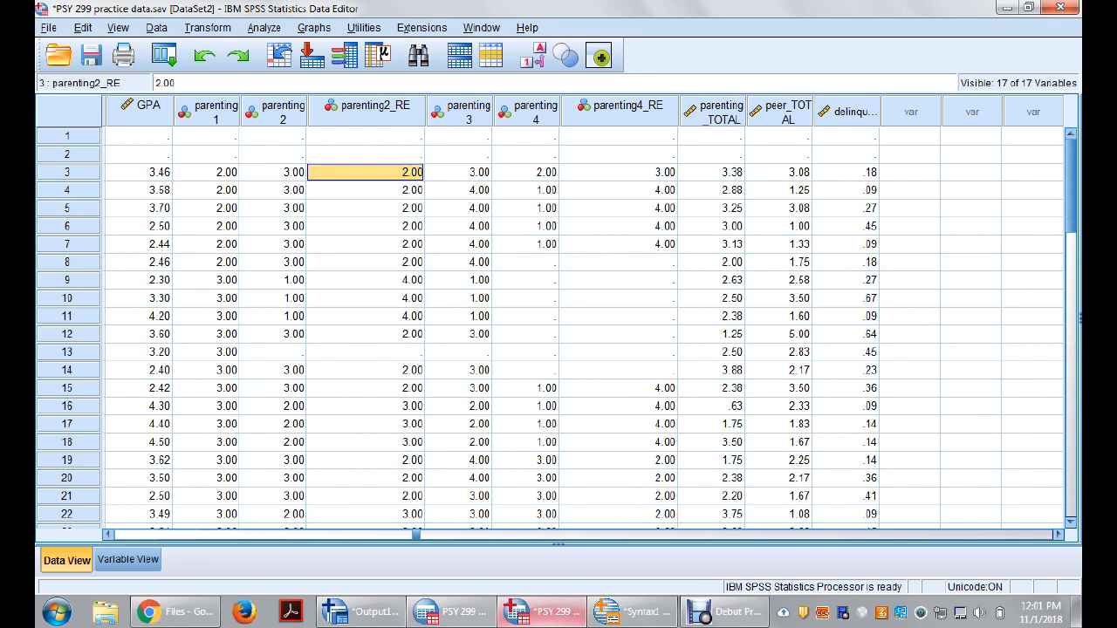
click(273, 173)
key(Down)
key(Down)
key(Down)
key(Down)
key(Down)
key(Down)
key(Right)
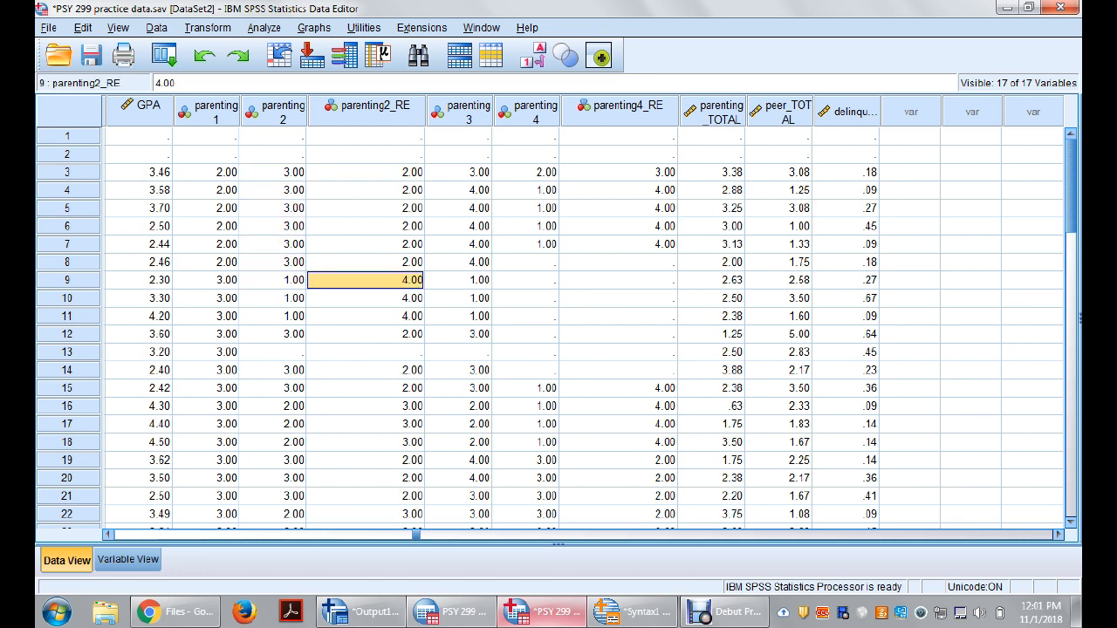
key(Left)
key(Down)
key(Down)
key(Down)
key(Right)
key(Left)
key(Down)
key(Down)
key(Down)
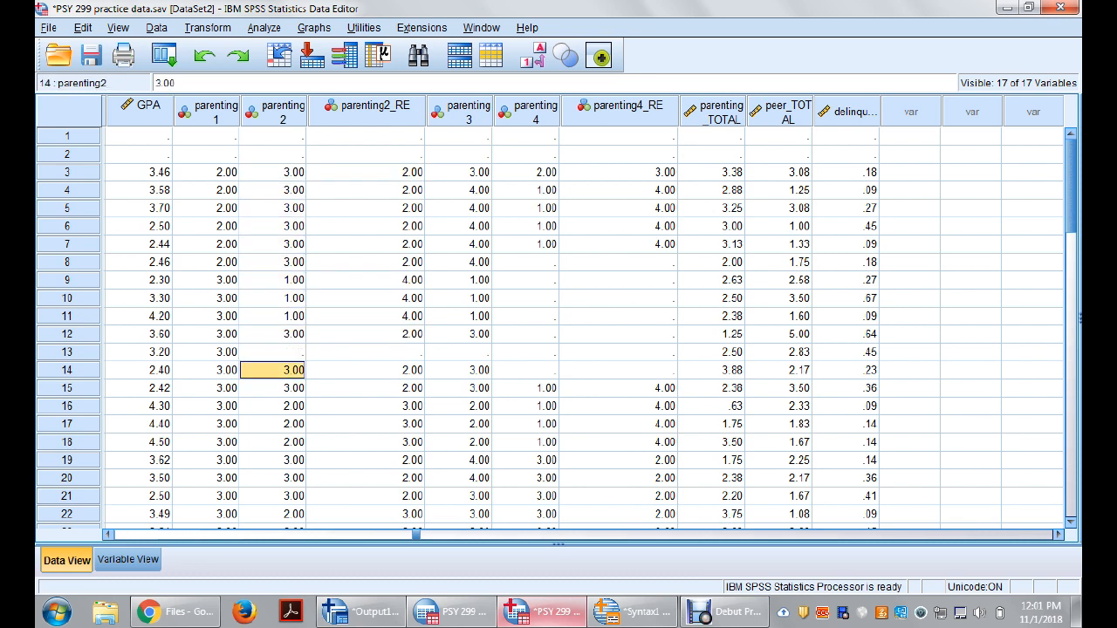
key(Down)
key(Down)
key(Down)
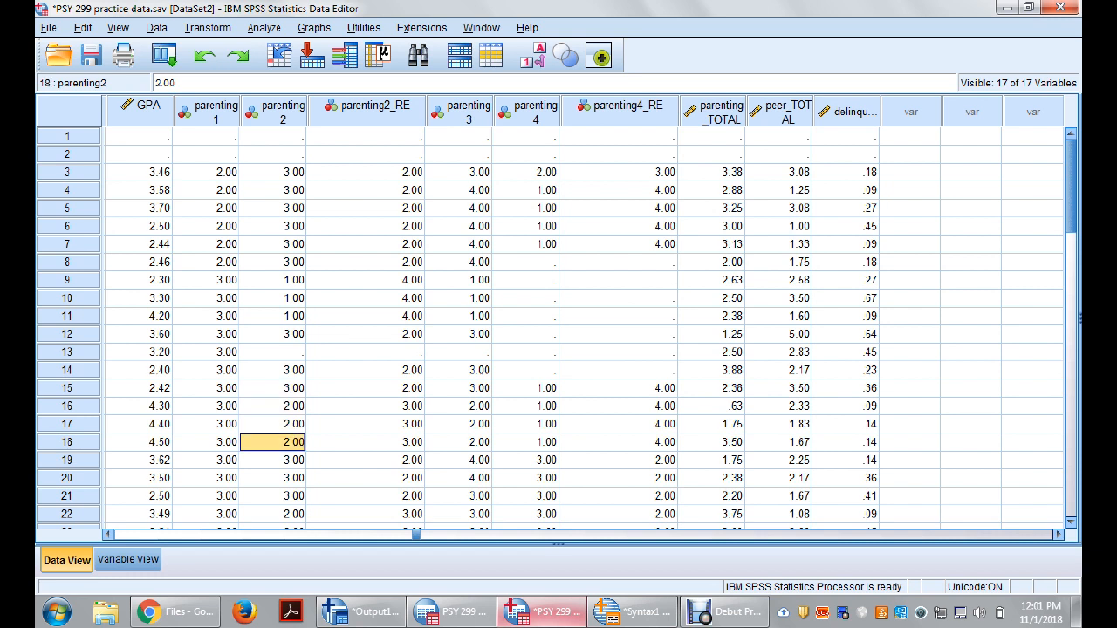
key(Up)
key(Up)
key(Up)
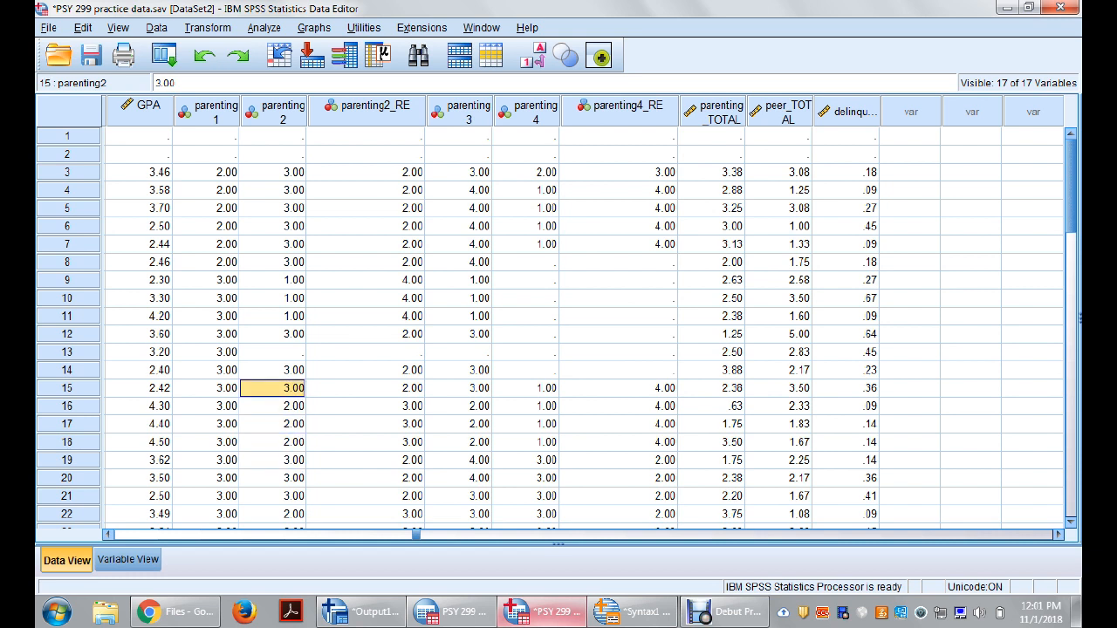
drag(525, 262, 526, 370)
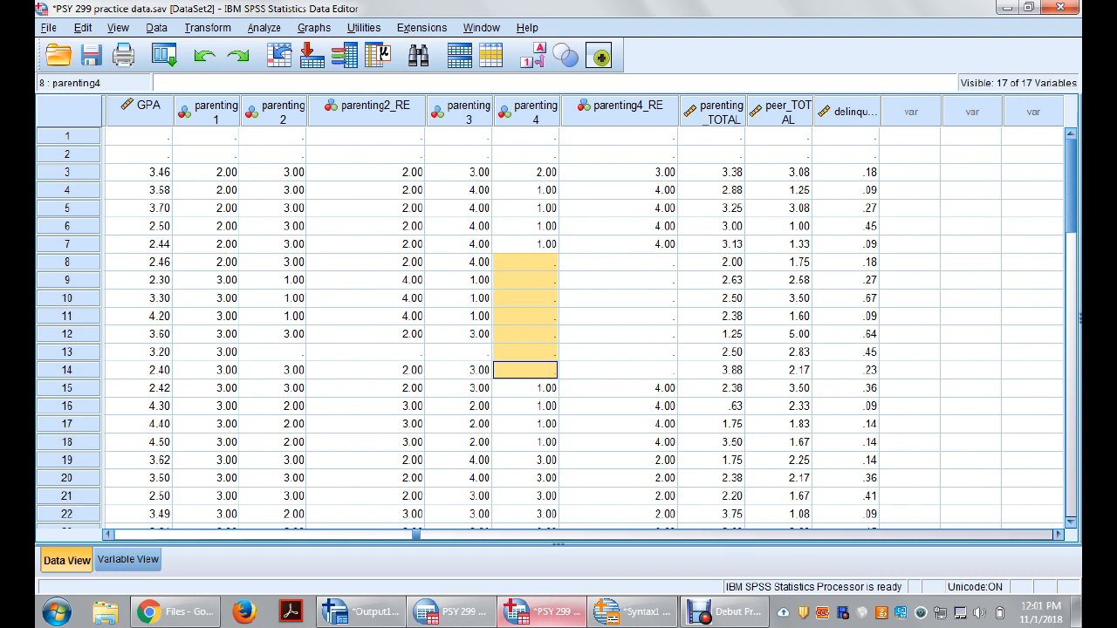
Step: Move the parenting4 column to the end of the dataset and parenting3 between delinquency and parenting4
click(536, 112)
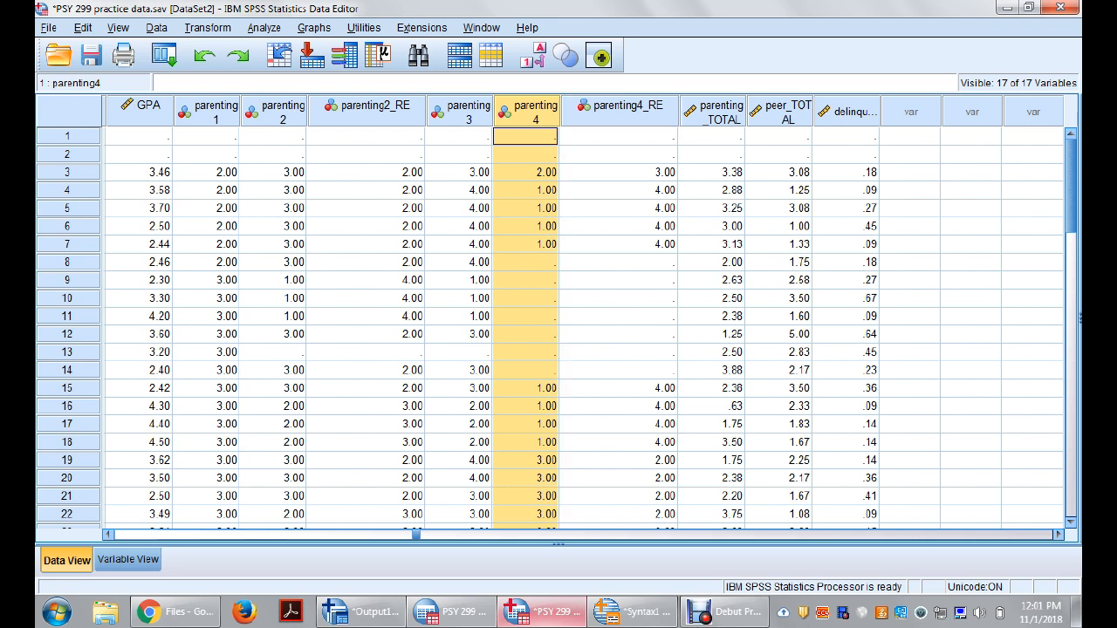
drag(535, 112, 879, 112)
click(469, 112)
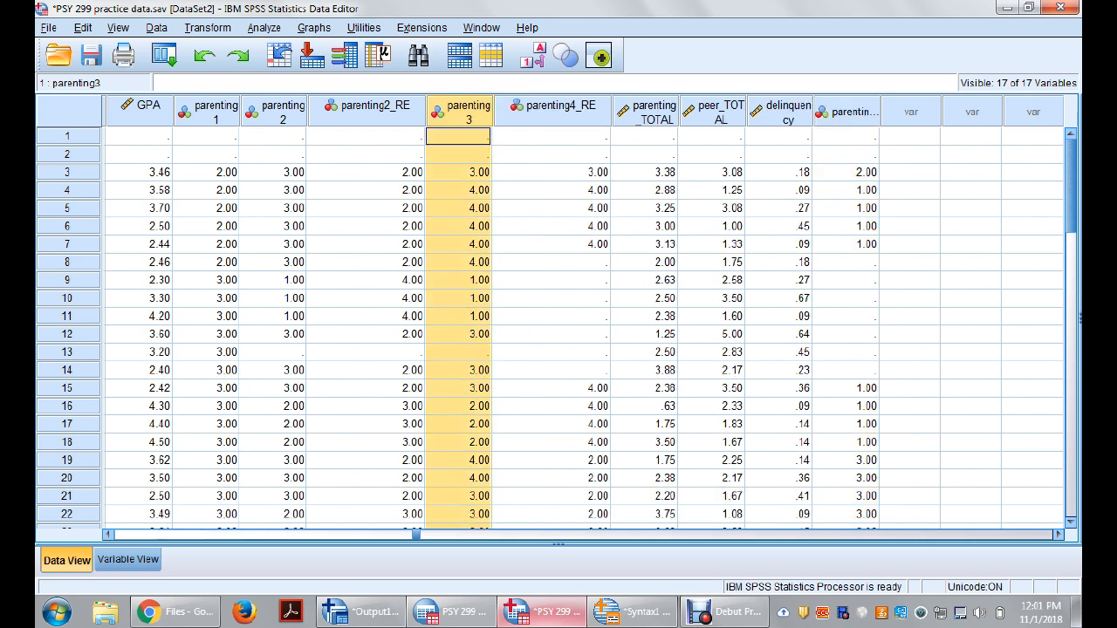
drag(469, 112, 812, 113)
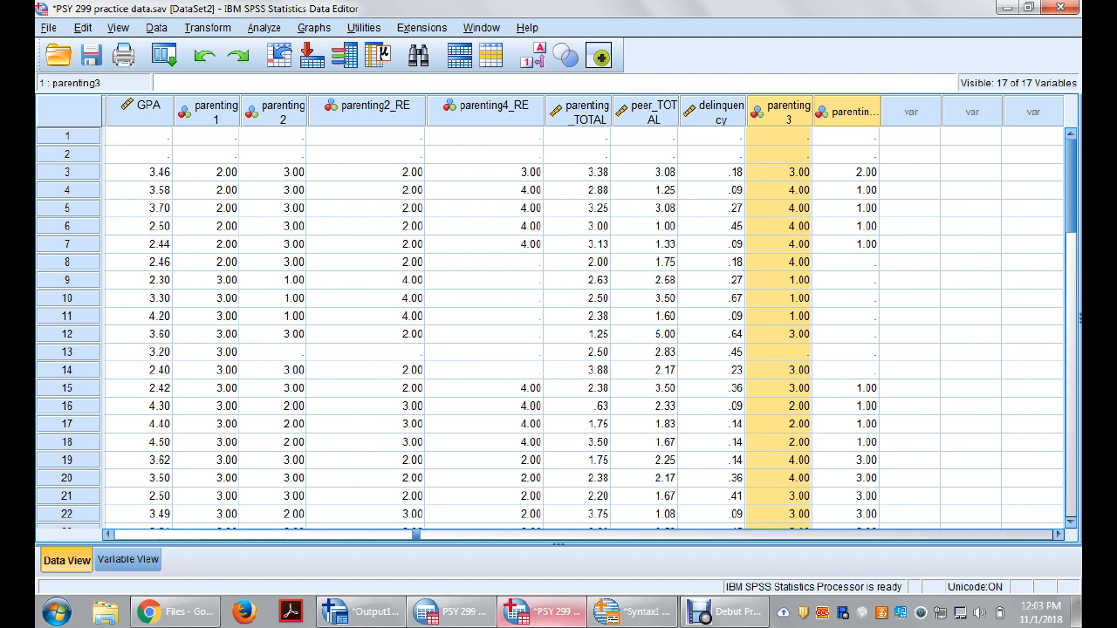
click(846, 172)
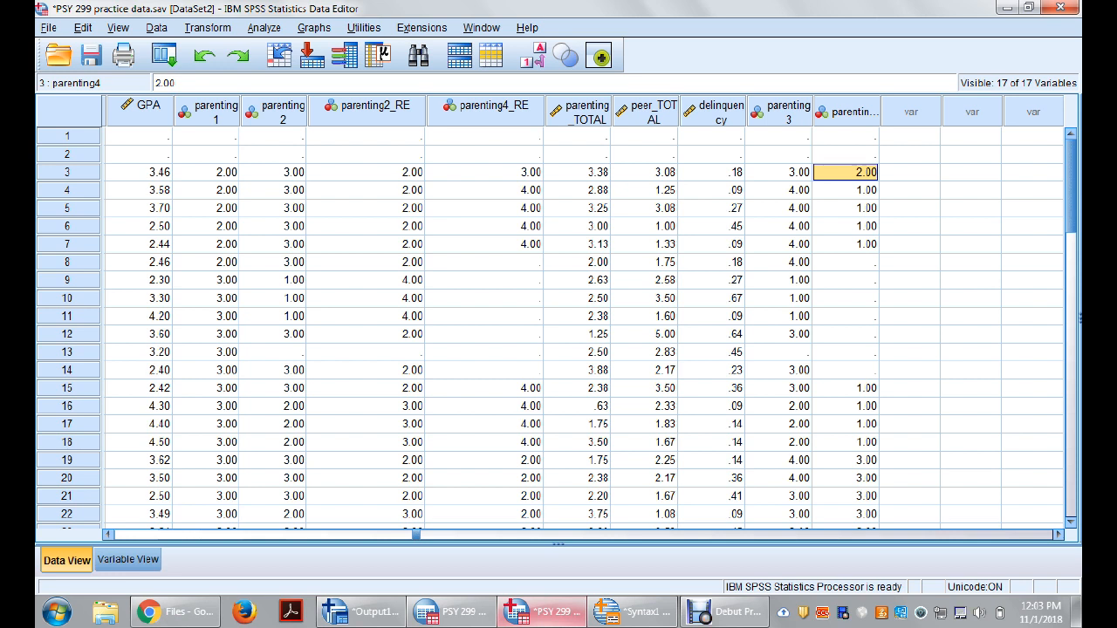
click(206, 172)
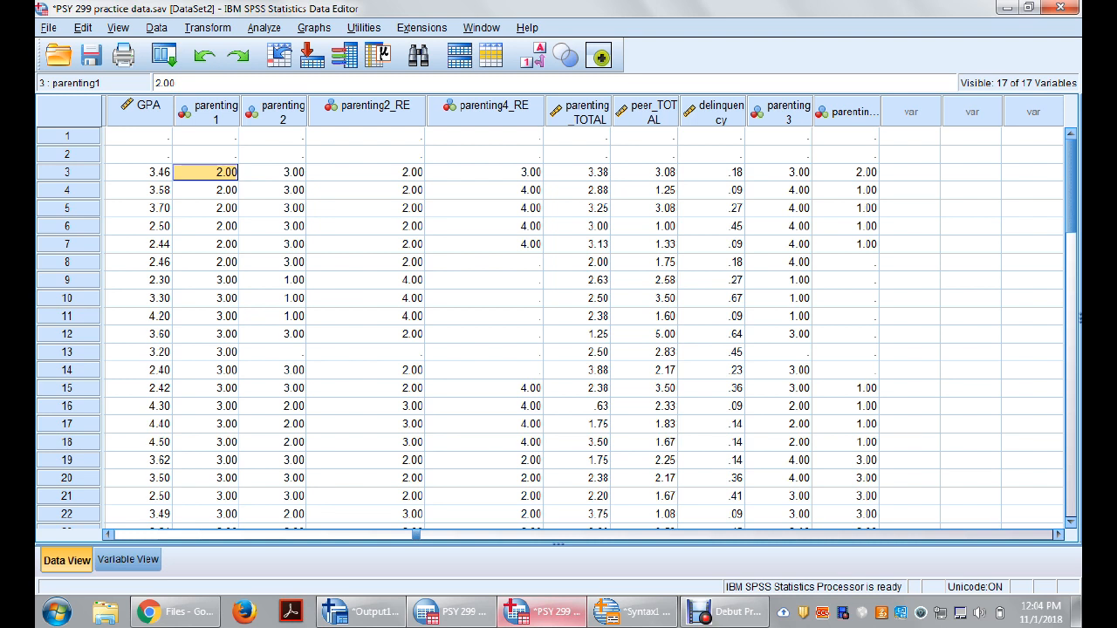
click(846, 172)
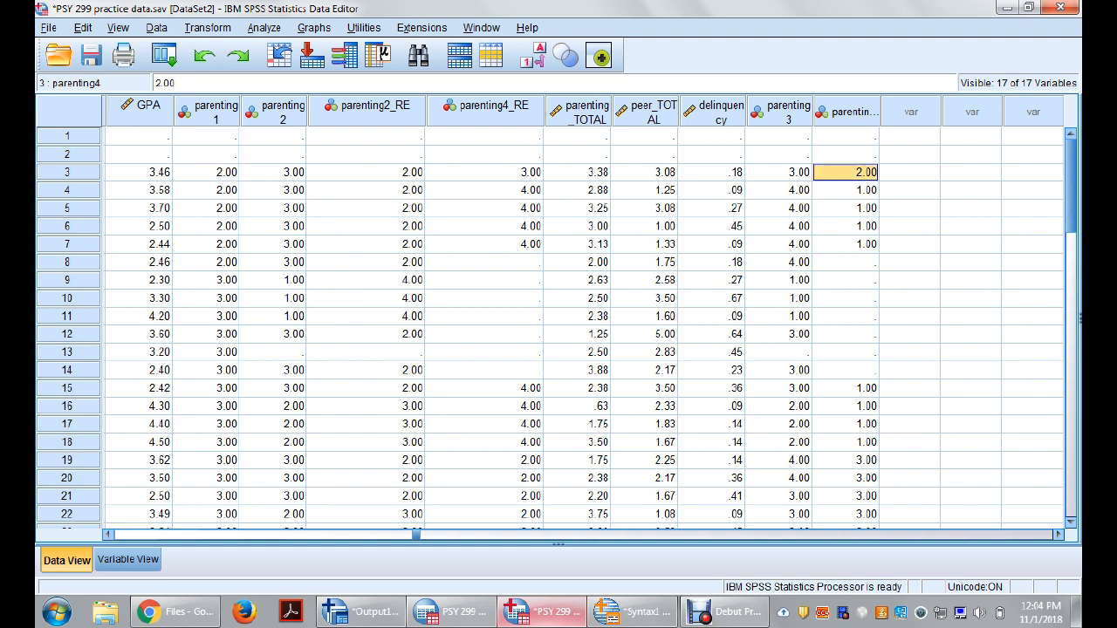
click(909, 173)
click(846, 173)
click(207, 28)
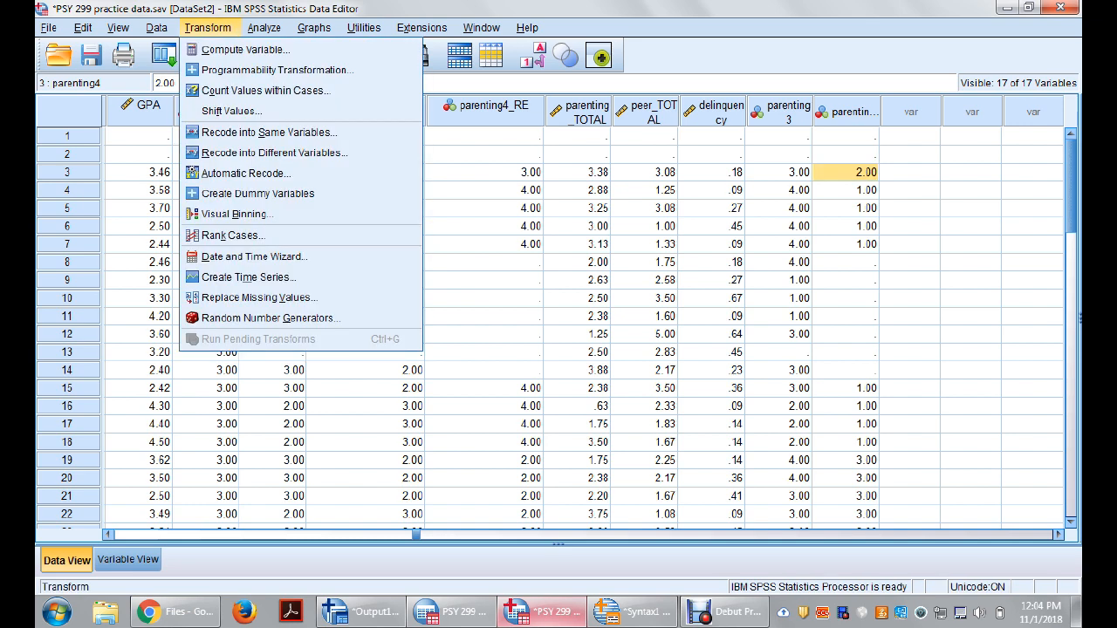
click(577, 226)
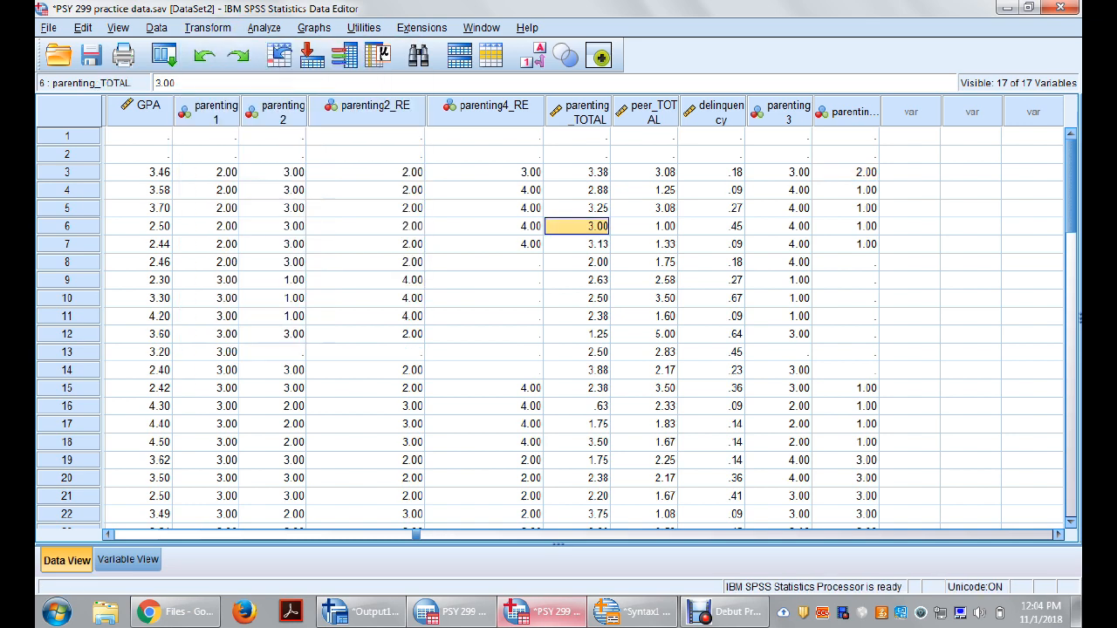
Step: Switch to the variable definitions and move parenting4_RE to the end of the list, directly below parenting4
click(129, 560)
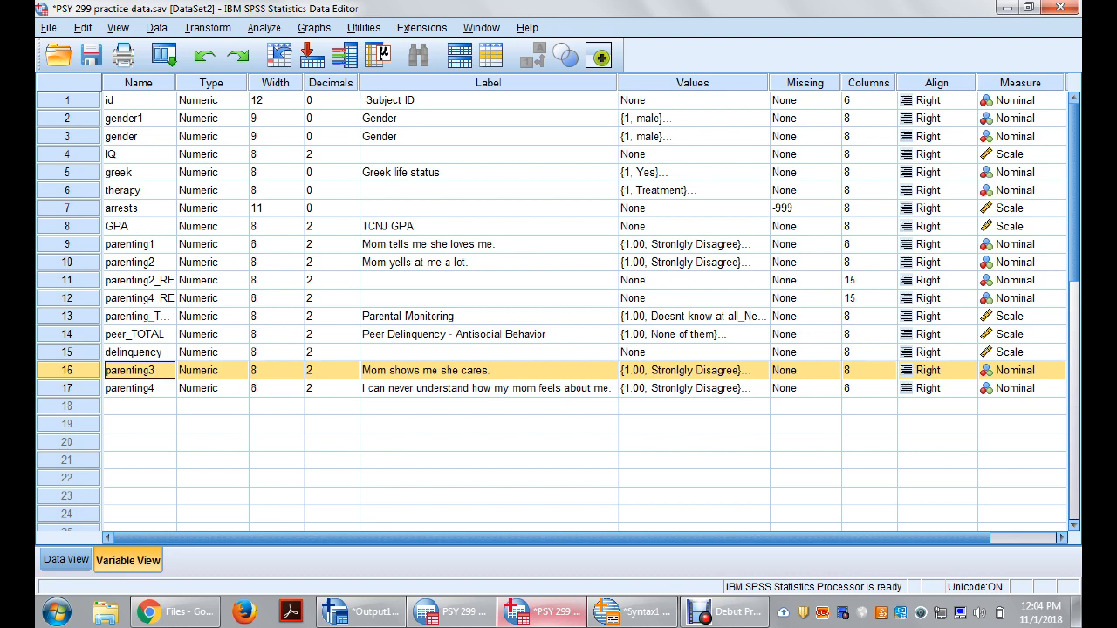
drag(69, 298, 68, 388)
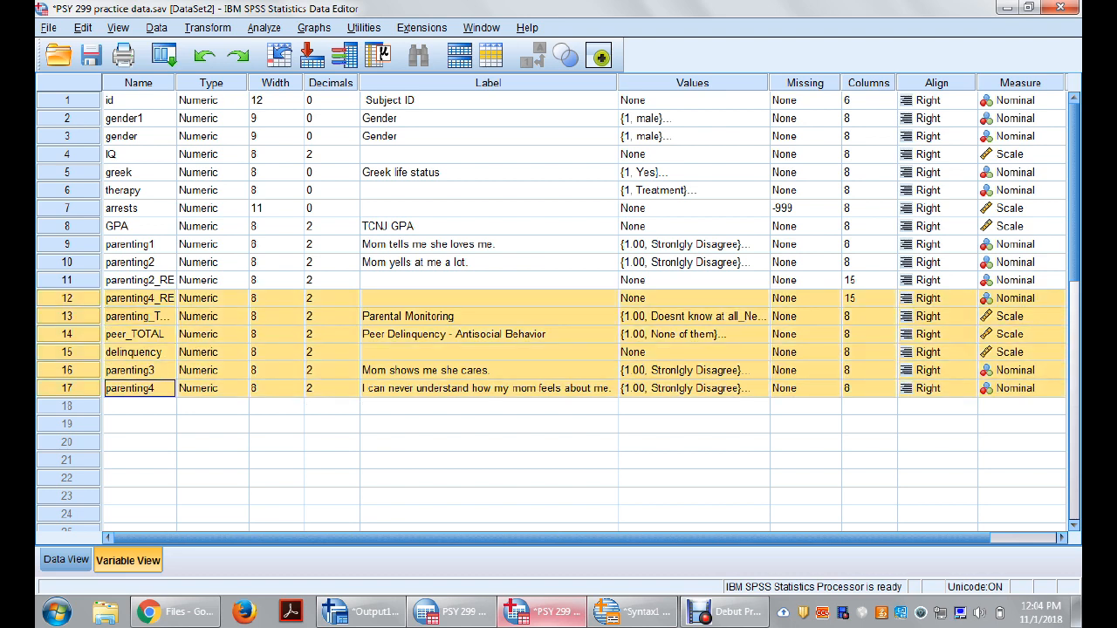
click(138, 317)
click(68, 299)
drag(68, 299, 68, 399)
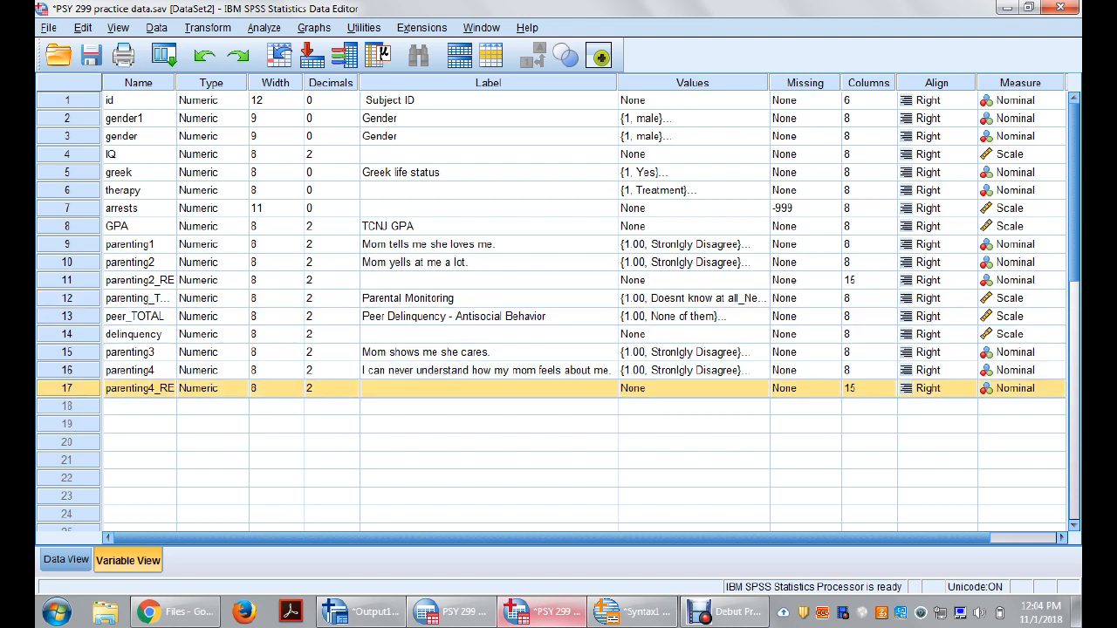
Step: Move parenting3 directly below parenting4, and place parenting2_RE between parenting4 and parenting3
click(68, 353)
drag(68, 353, 68, 382)
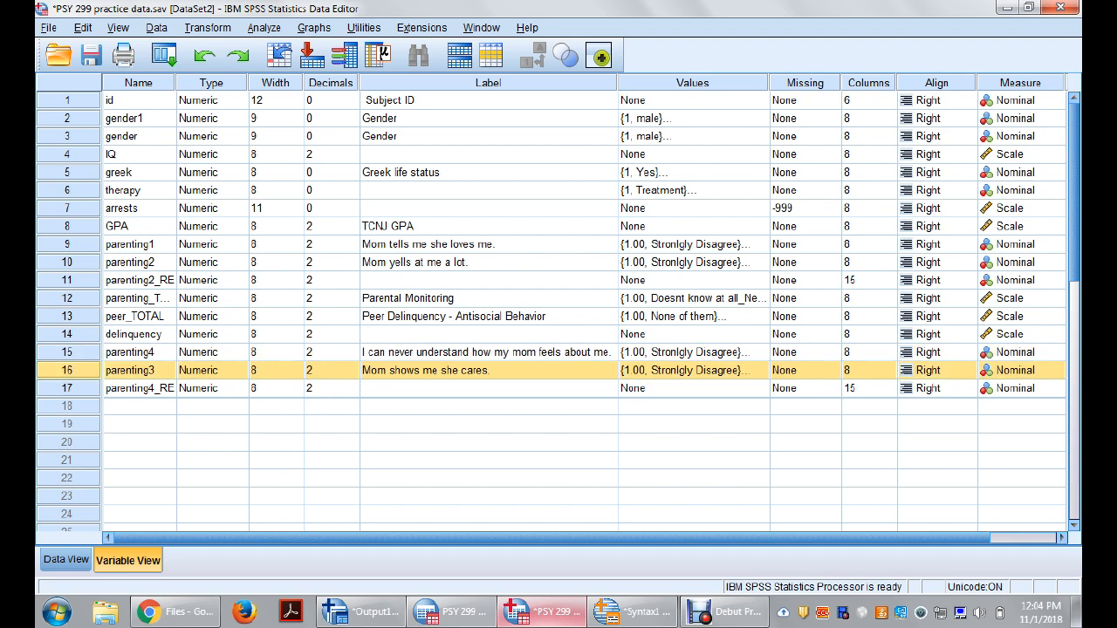
click(68, 281)
drag(68, 280, 68, 352)
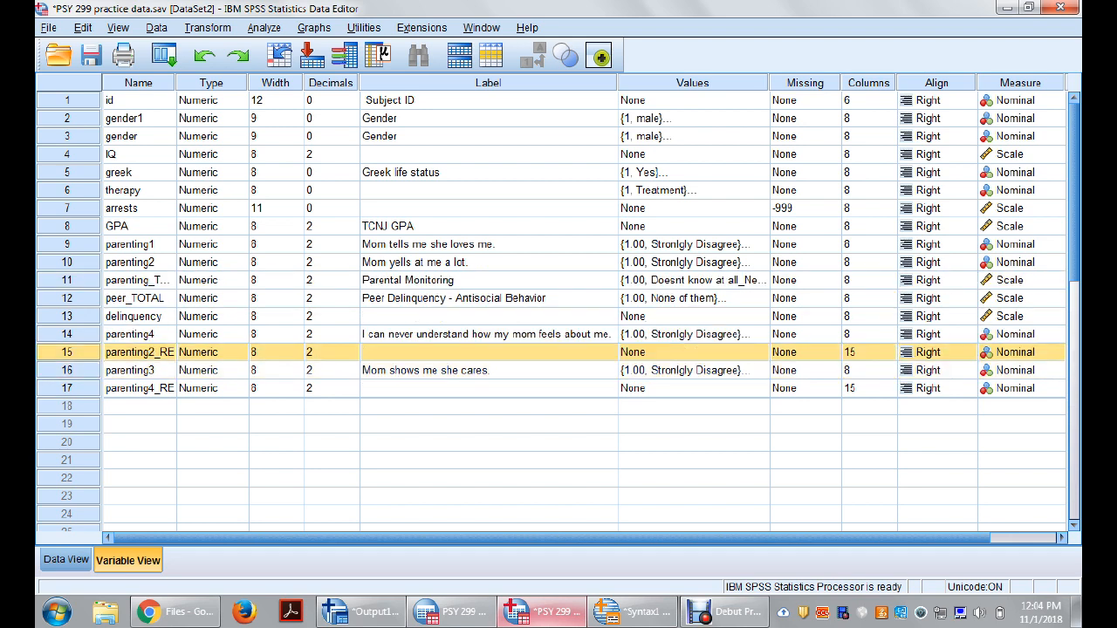
Step: Move parenting1 between parenting4 and parenting2_RE so the items to average stand in consecutive rows, checking the column order in the case data
drag(68, 245, 68, 326)
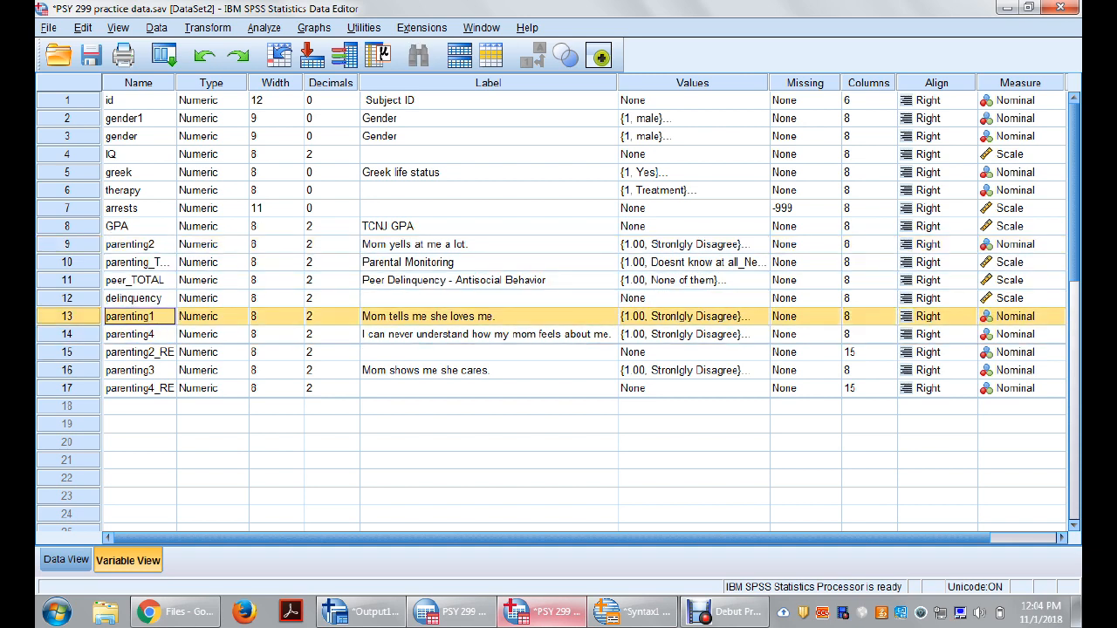
click(67, 560)
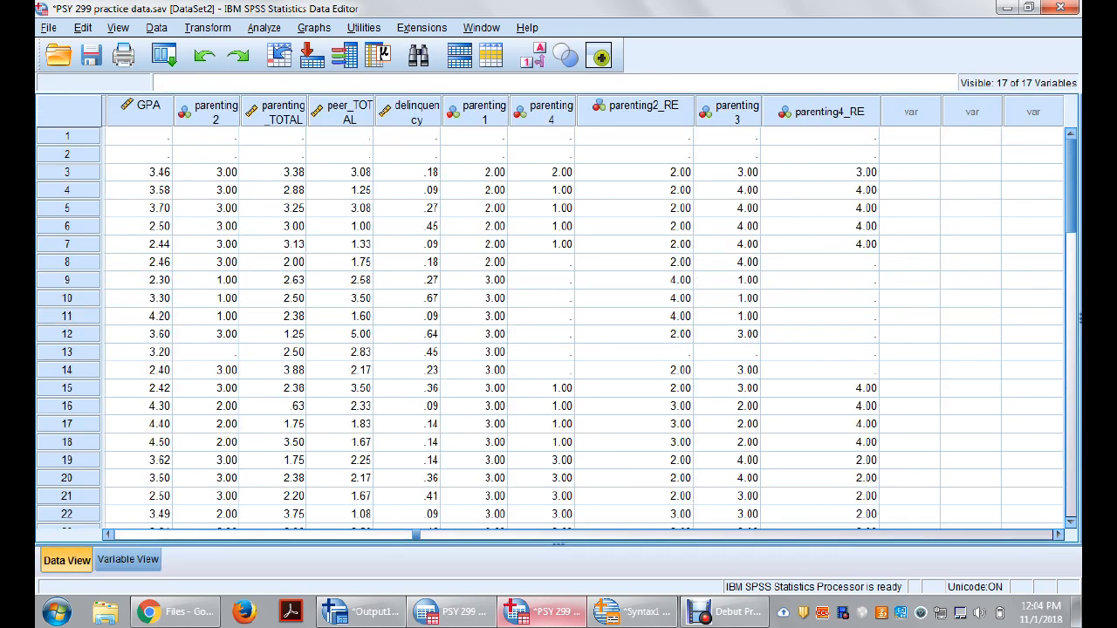
click(127, 559)
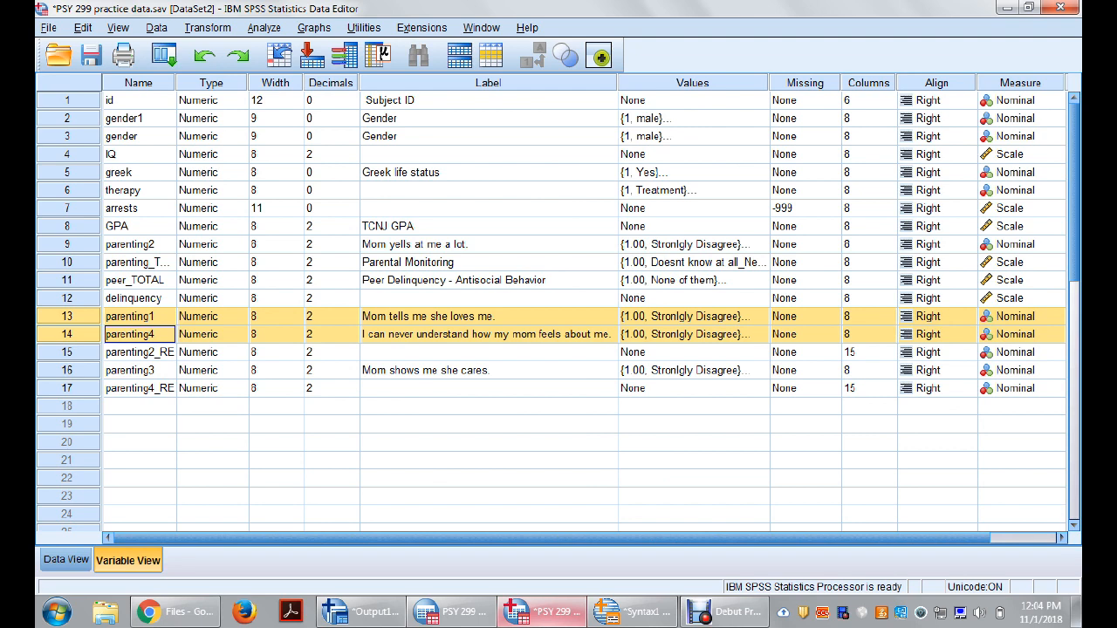
click(139, 335)
click(68, 316)
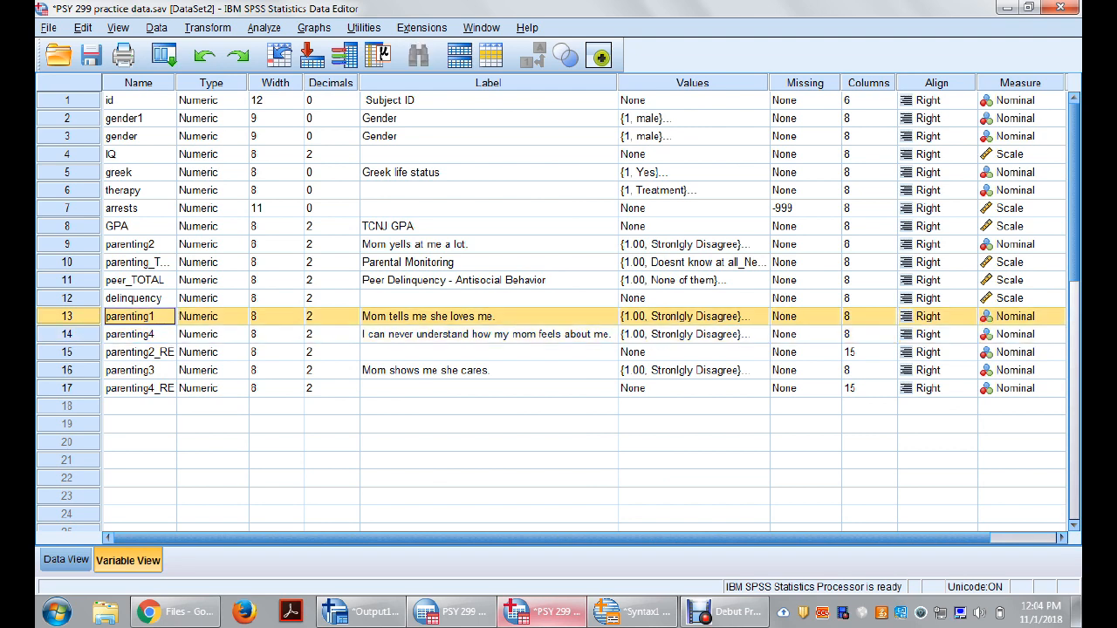
drag(68, 317, 68, 342)
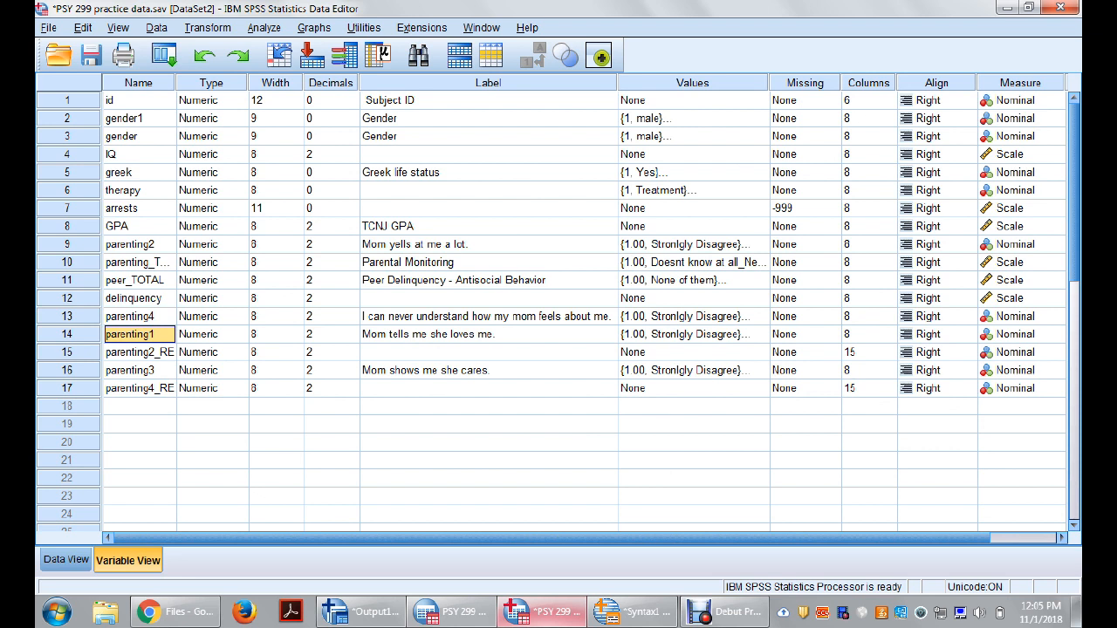
key(Down)
key(Down)
key(Down)
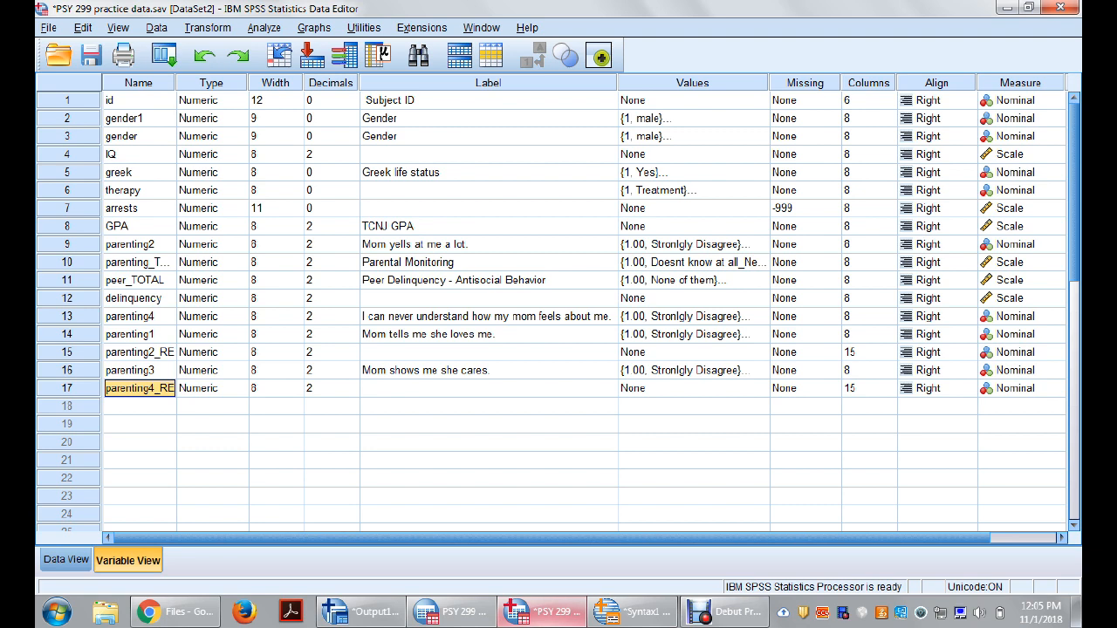
Step: Start a Compute Variable operation with parenting_TOTAL as the target variable and check its label settings without changing them
click(207, 28)
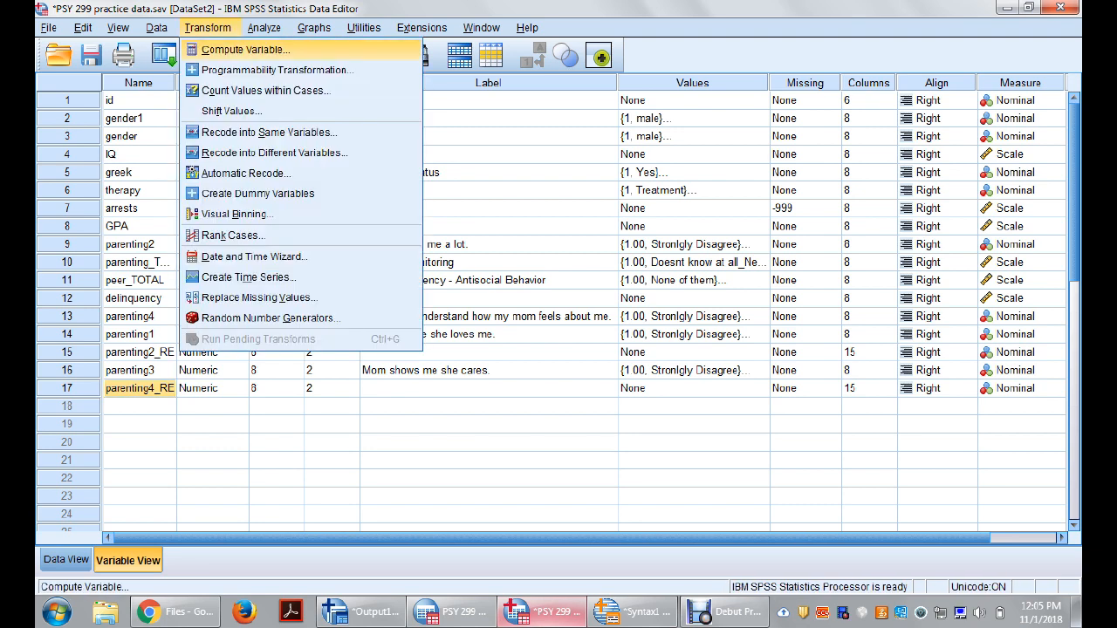
click(246, 49)
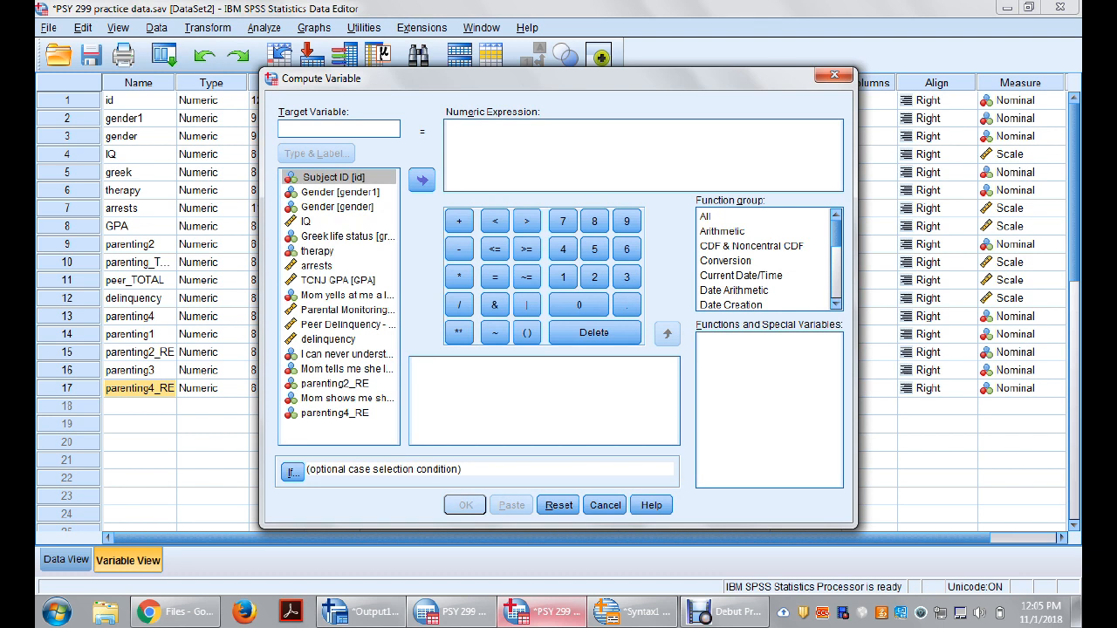
text(parentin)
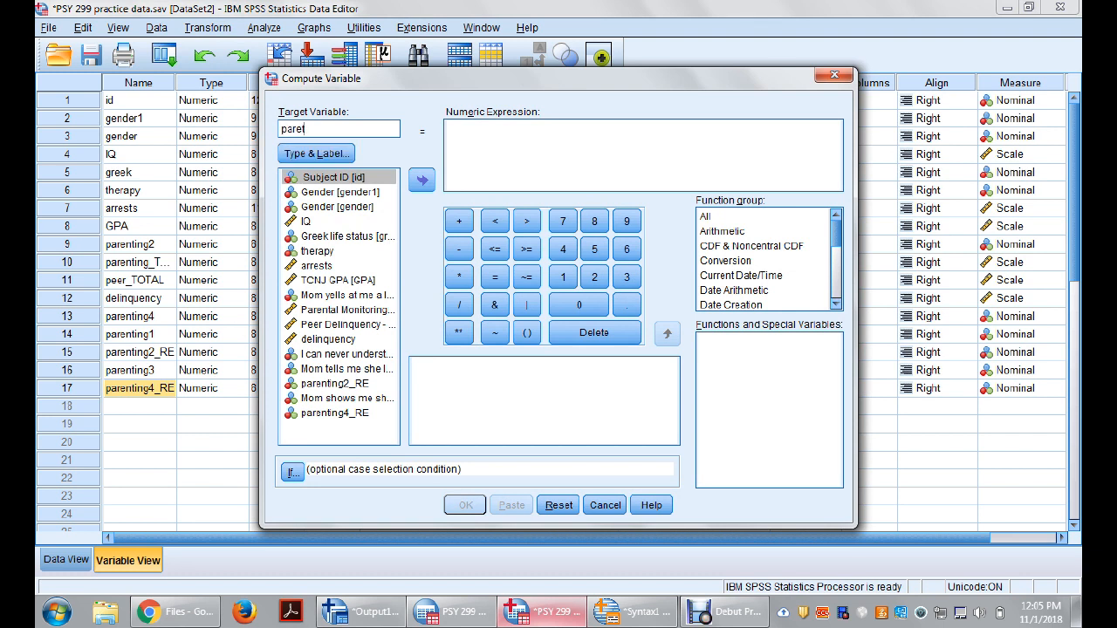
text(TOTAL)
click(316, 153)
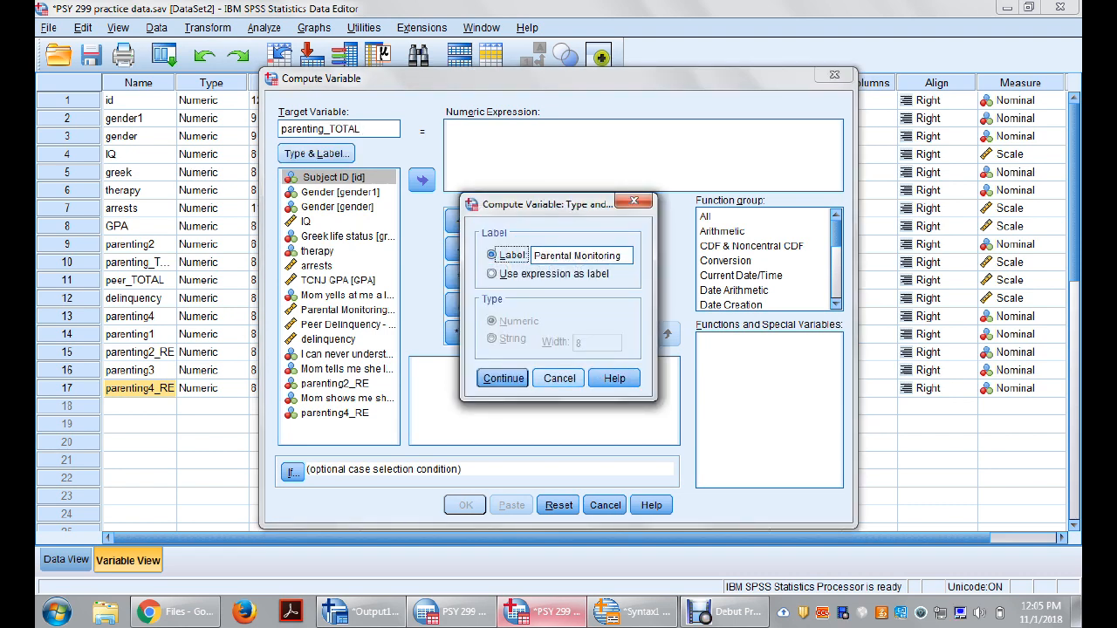
click(559, 378)
click(568, 156)
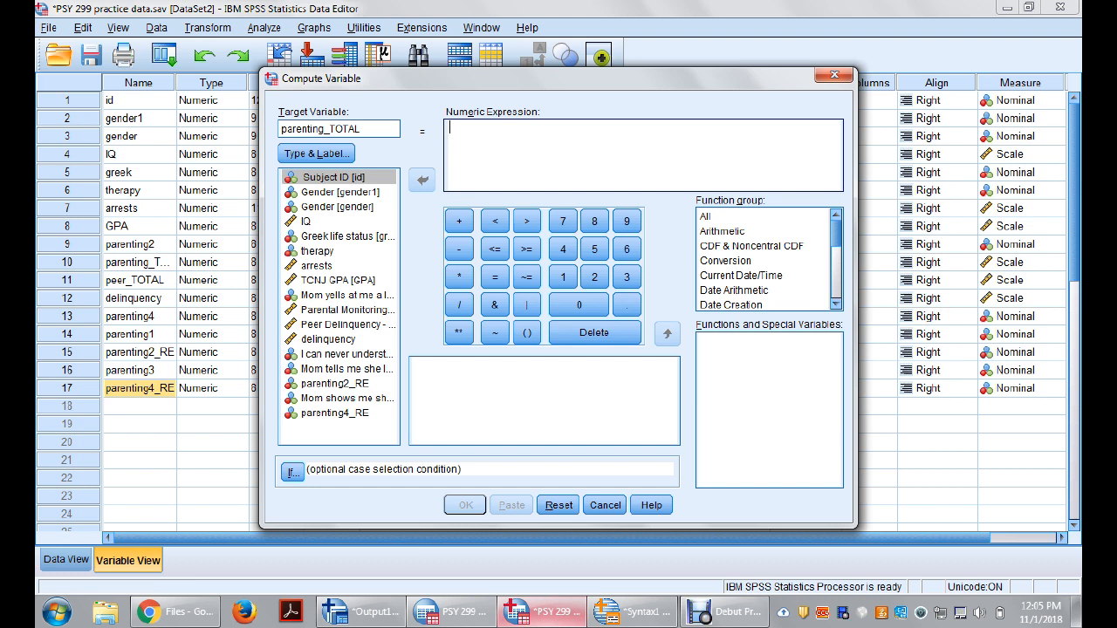
key(Tab)
Step: Insert the Mean function from the group of all functions into the numeric expression and clear its placeholder arguments
click(707, 217)
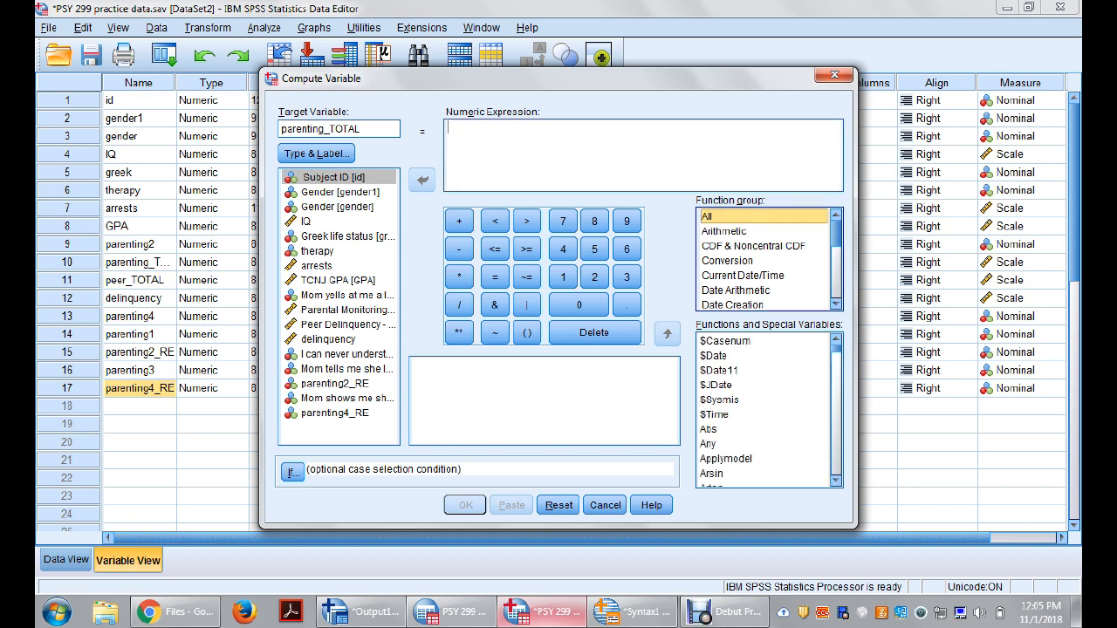
click(721, 399)
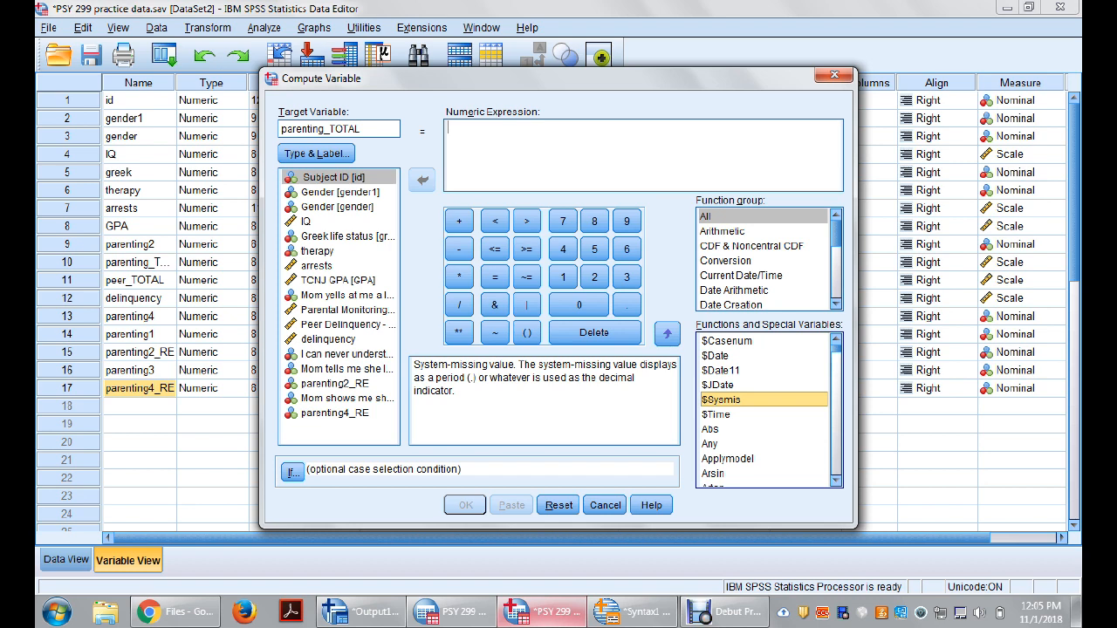
key(m)
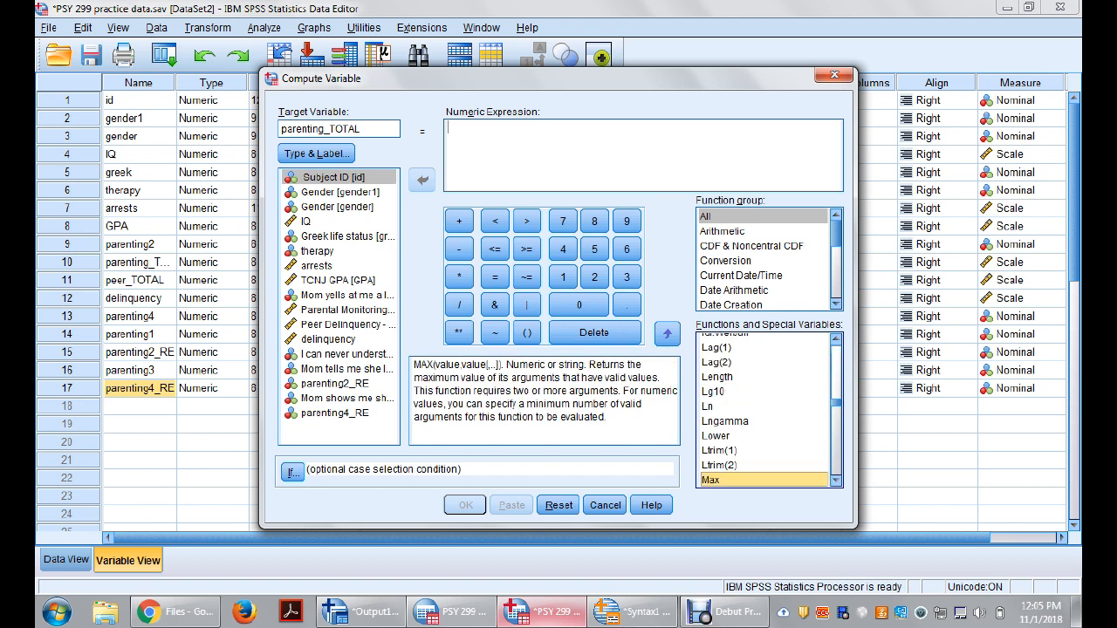
key(m)
key(m)
key(m)
key(m)
key(m)
key(m)
key(Down)
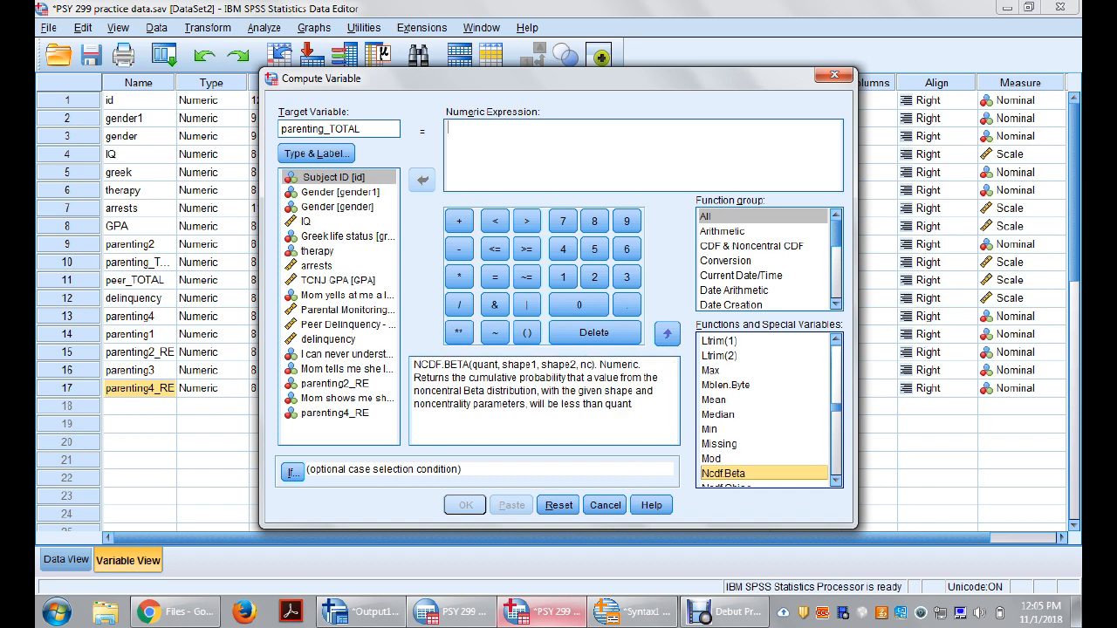
click(714, 400)
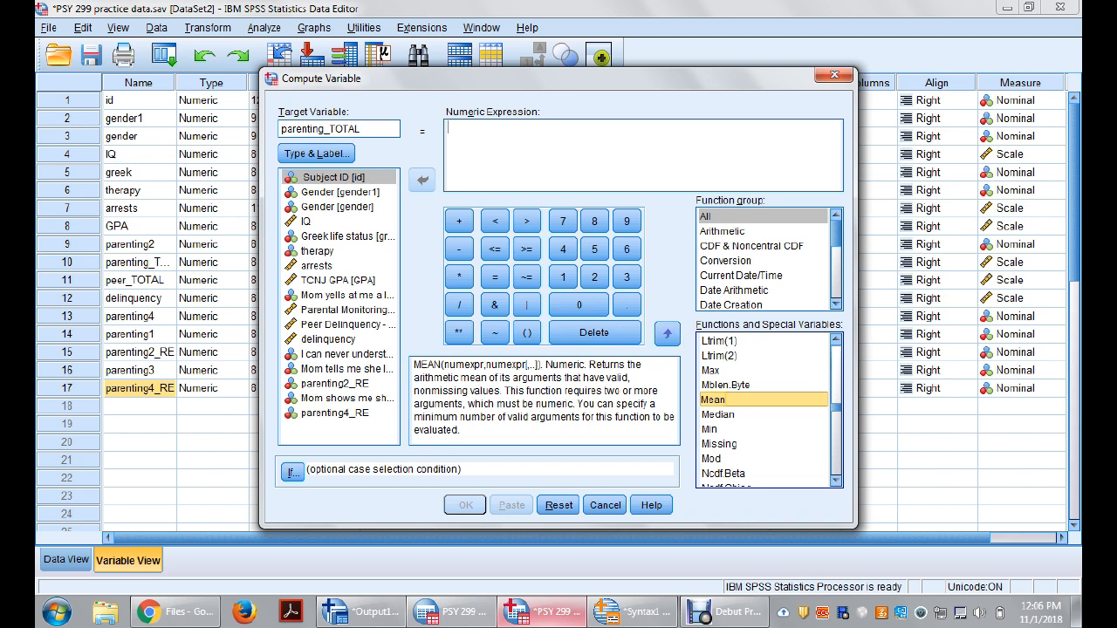
double_click(714, 400)
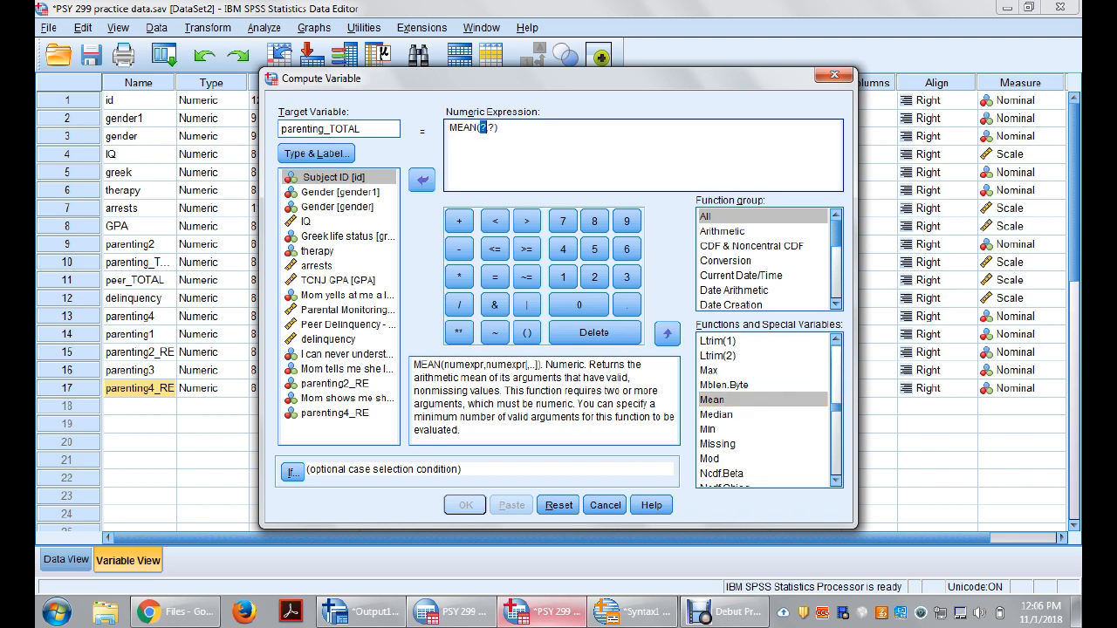
click(496, 128)
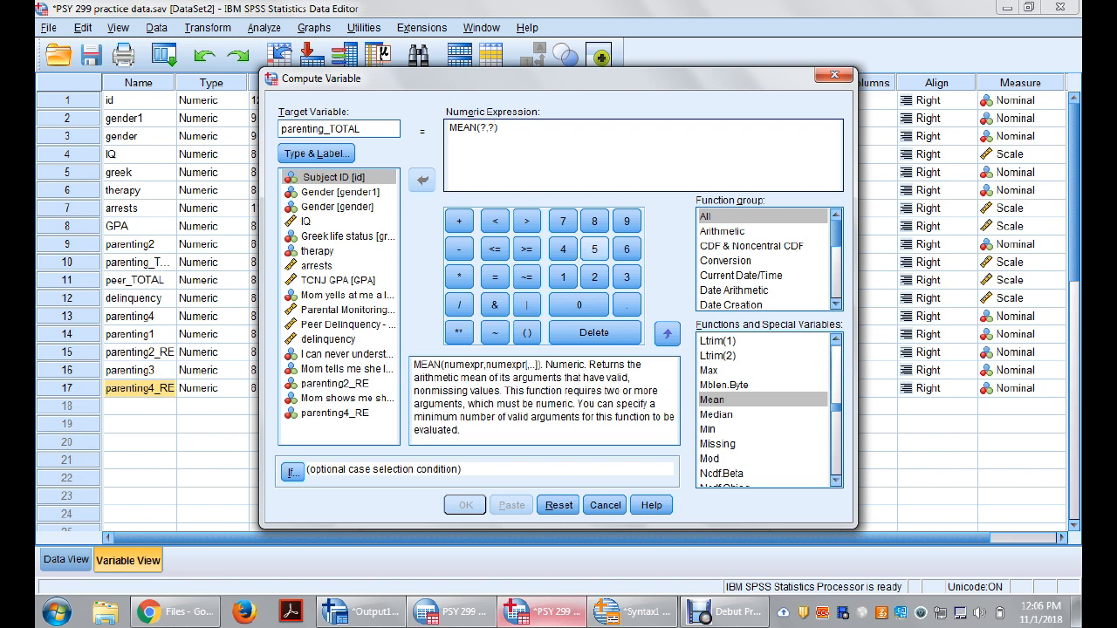
key(BackSpace)
key(BackSpace)
key(BackSpace)
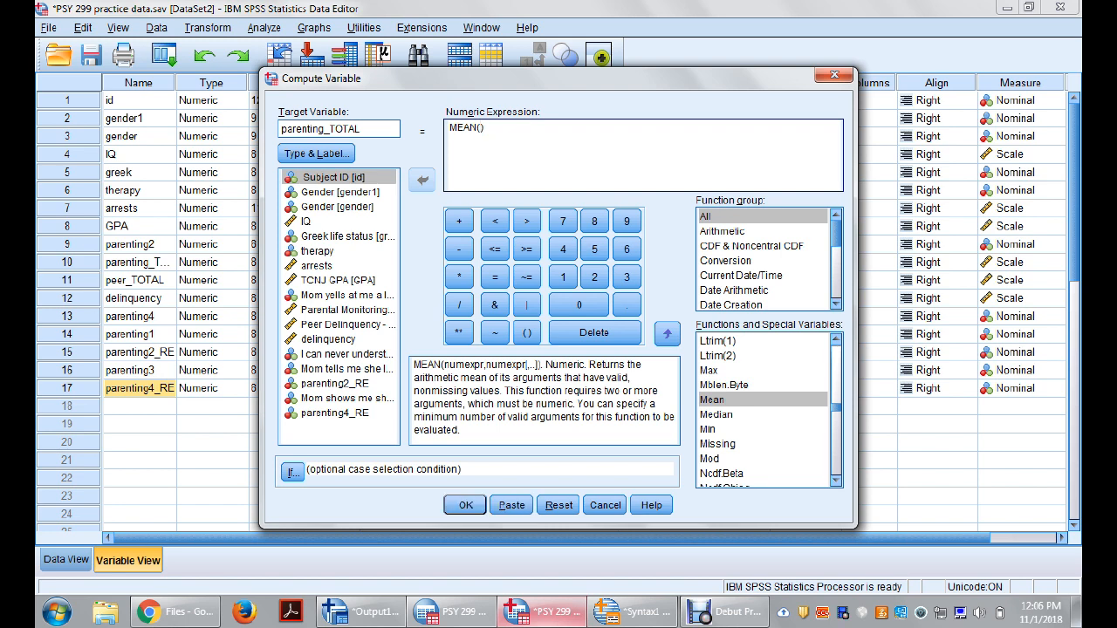
Step: Show the variables by name, then compute the mean of parenting1, parenting2_RE, parenting3 and parenting4_RE, overwriting the existing target variable
right_click(314, 328)
click(349, 341)
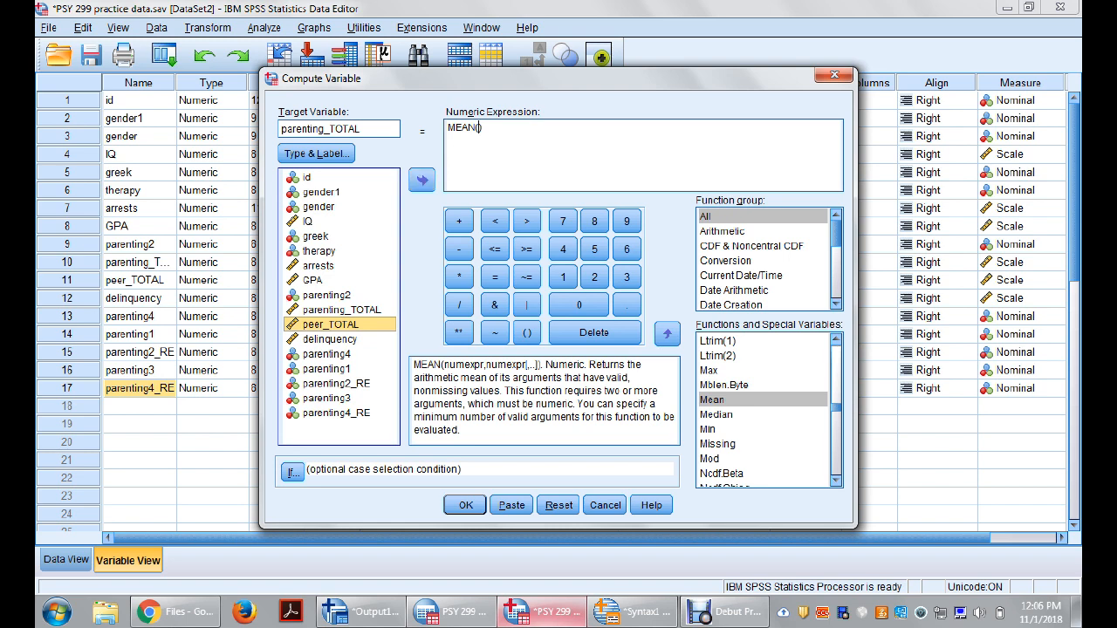
double_click(325, 369)
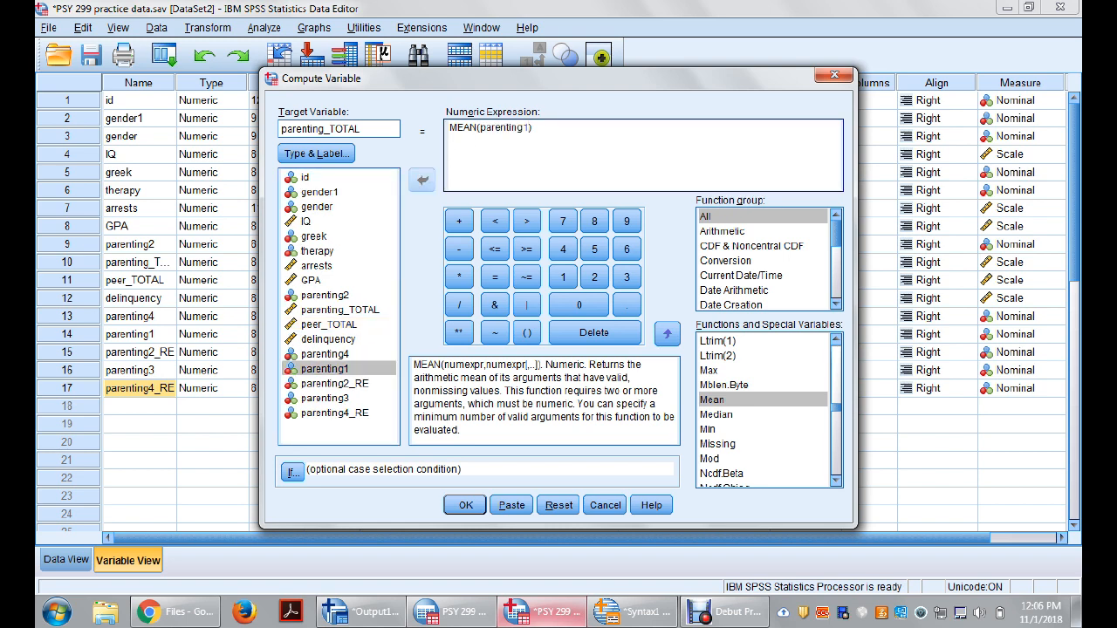
text(,)
click(336, 384)
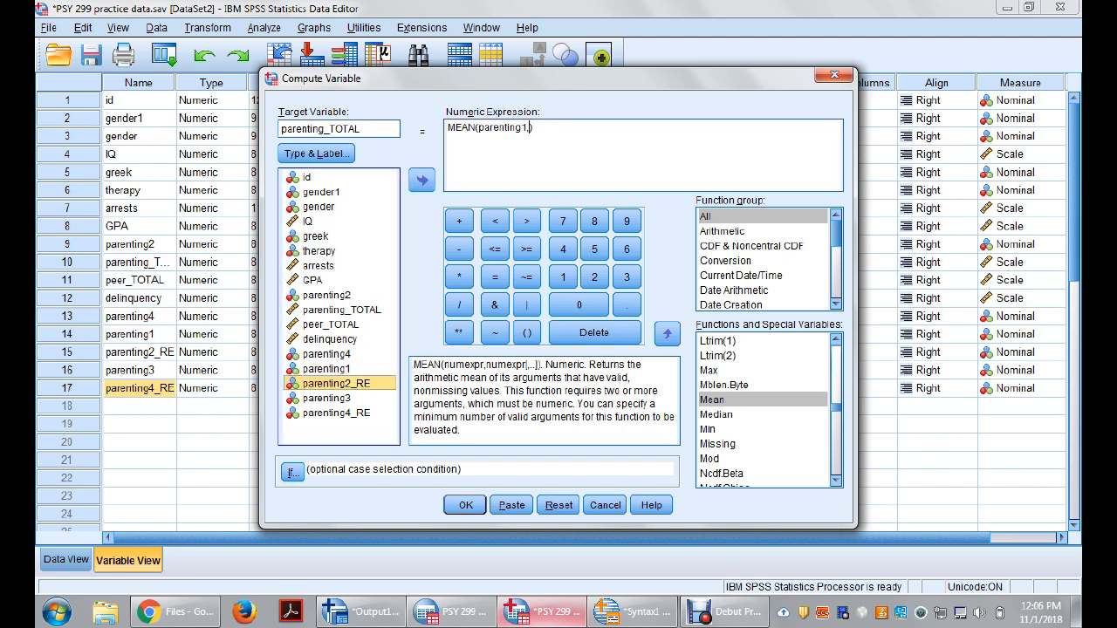
click(422, 181)
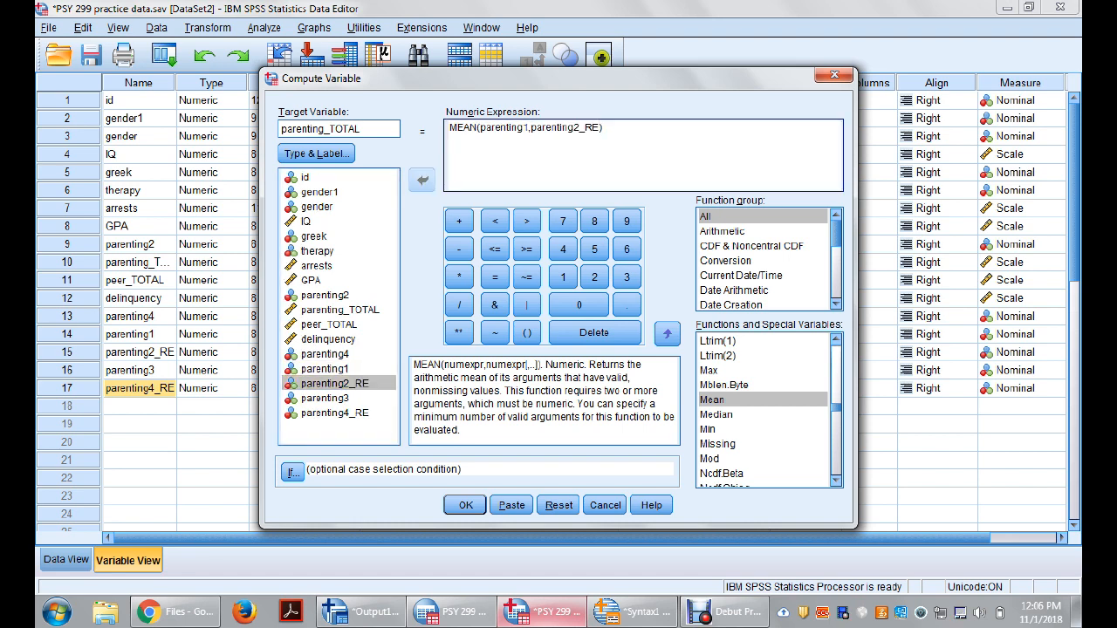
text(,)
double_click(325, 399)
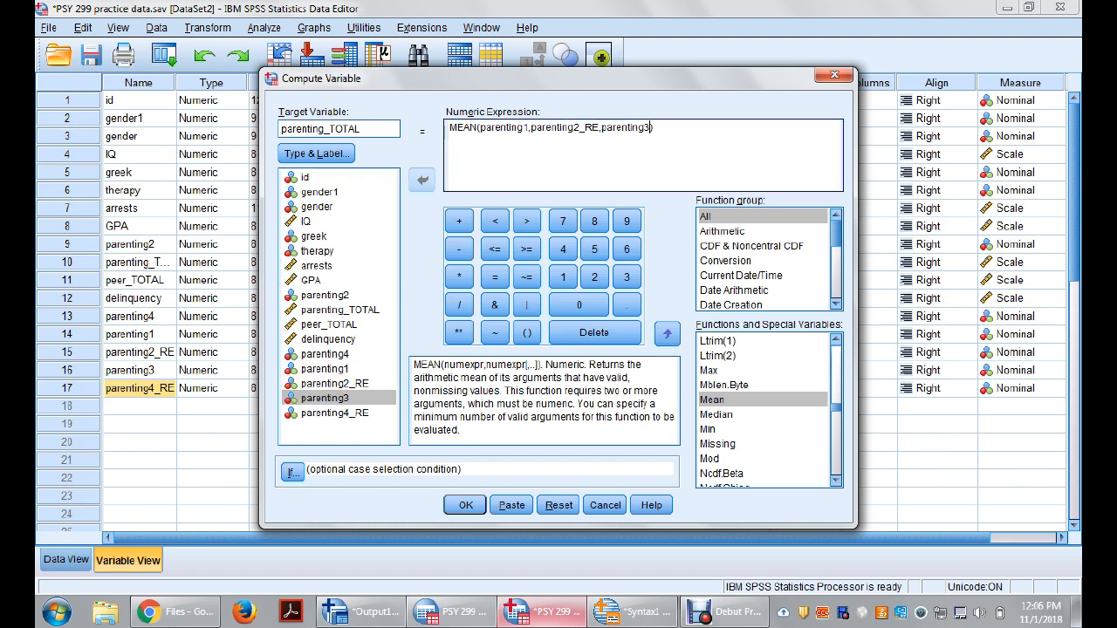
text(,)
double_click(334, 413)
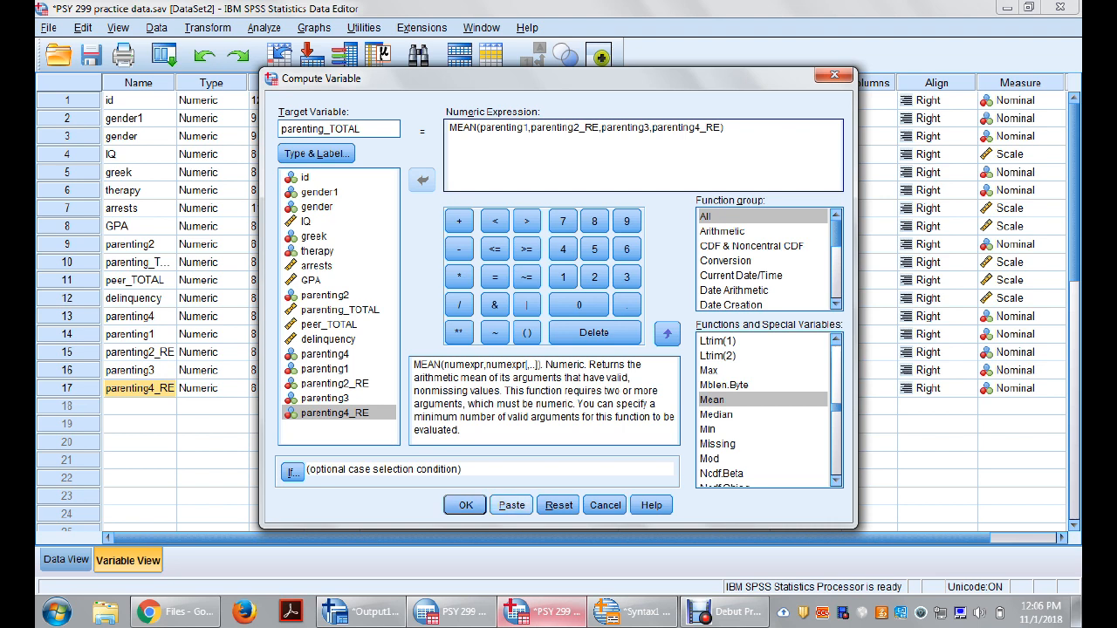
click(465, 504)
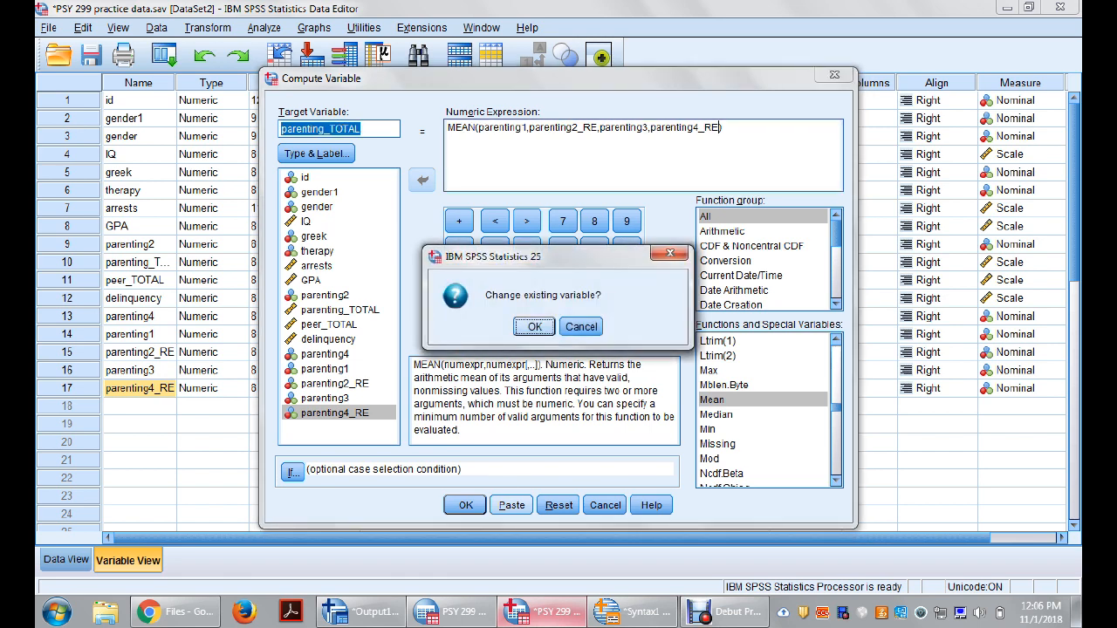
key(Return)
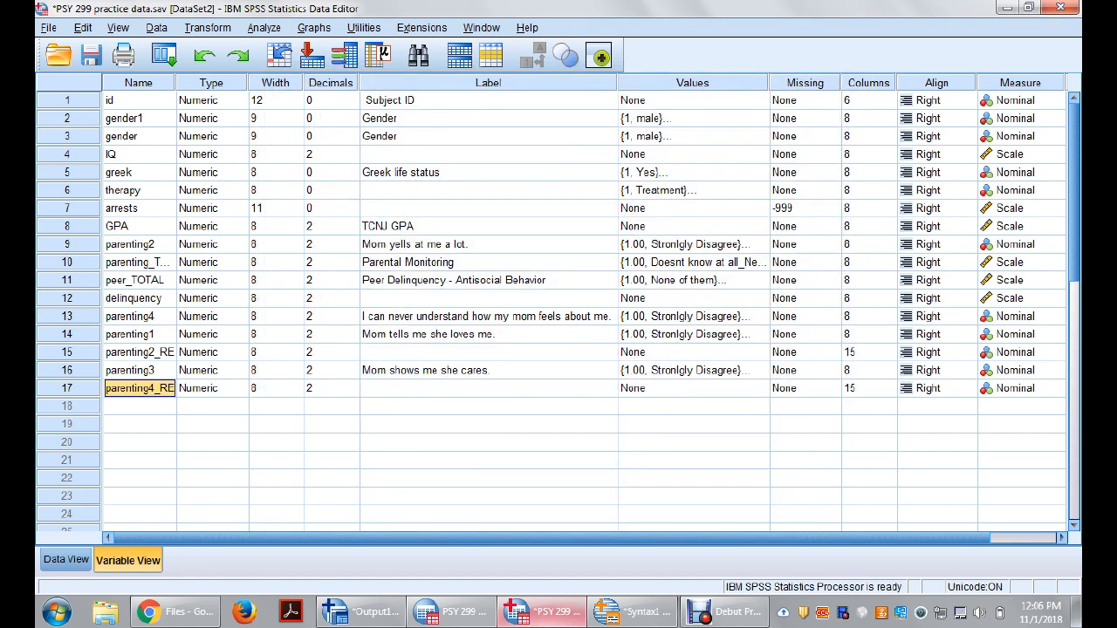
Step: Move parenting_TOTAL to the end of the variable list, directly below parenting4_RE
click(68, 280)
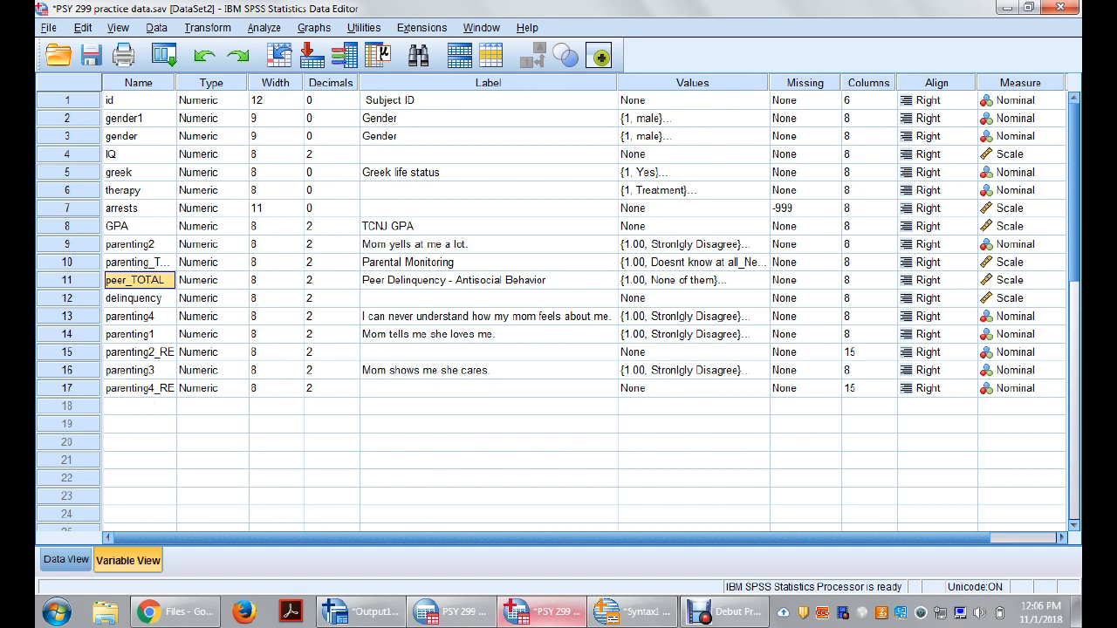
click(68, 263)
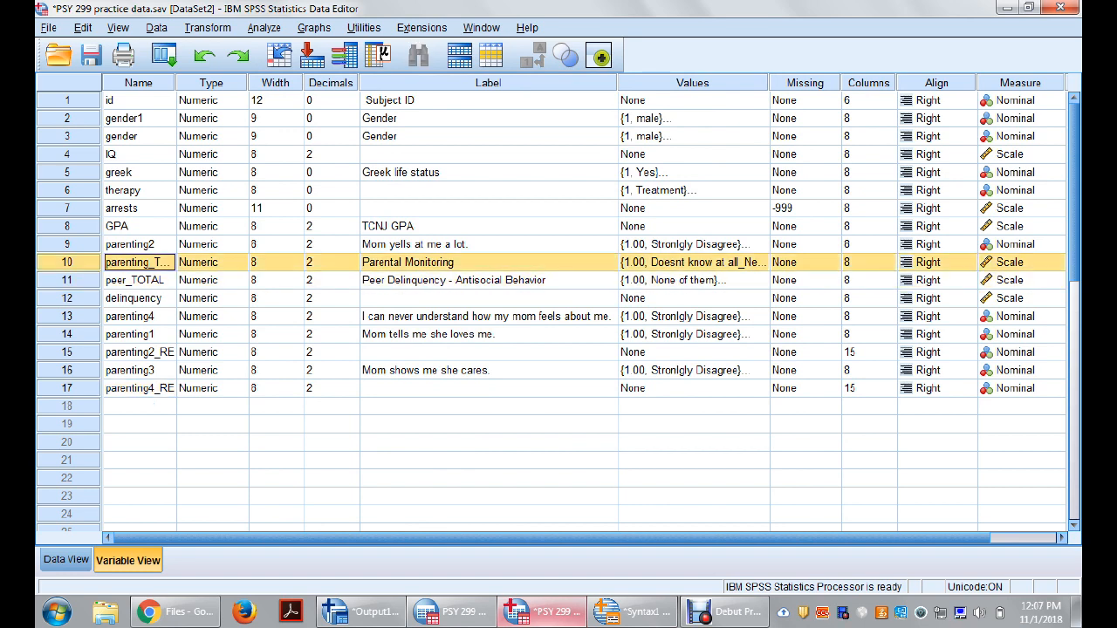
drag(68, 263, 68, 397)
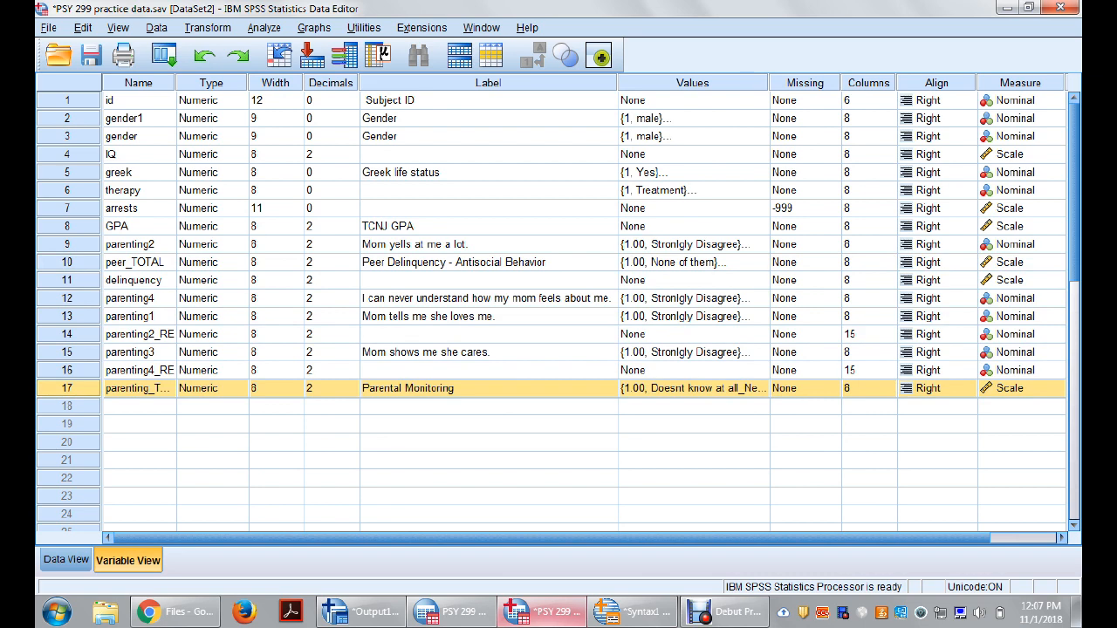
Step: Examine the computed parenting_TOTAL values case by case in the data, starting at case 3, and select the whole variable
click(66, 561)
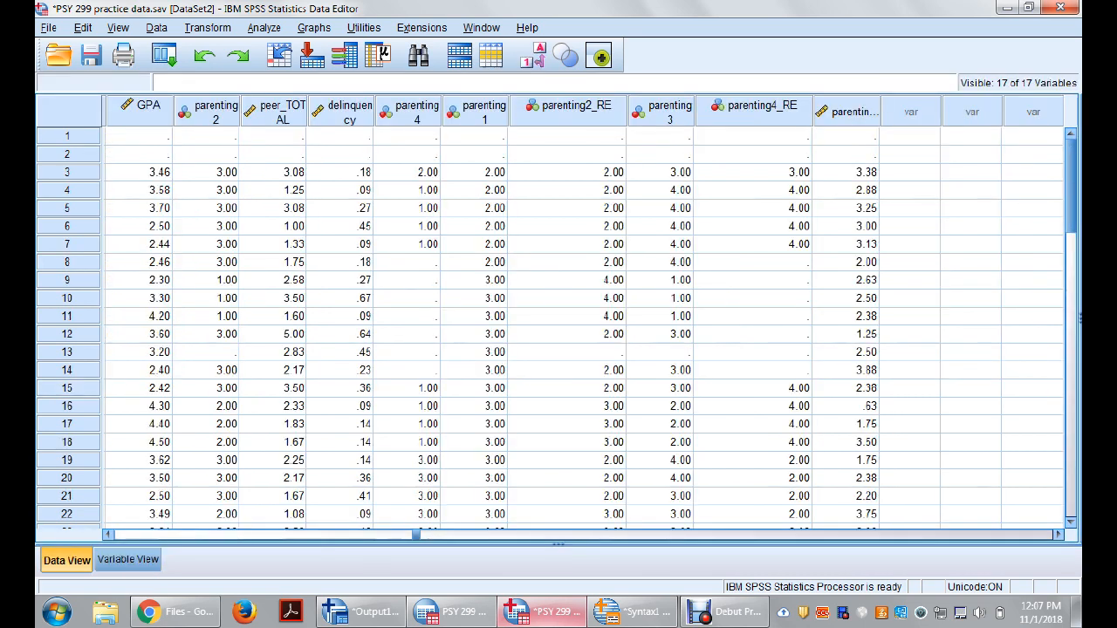
click(846, 172)
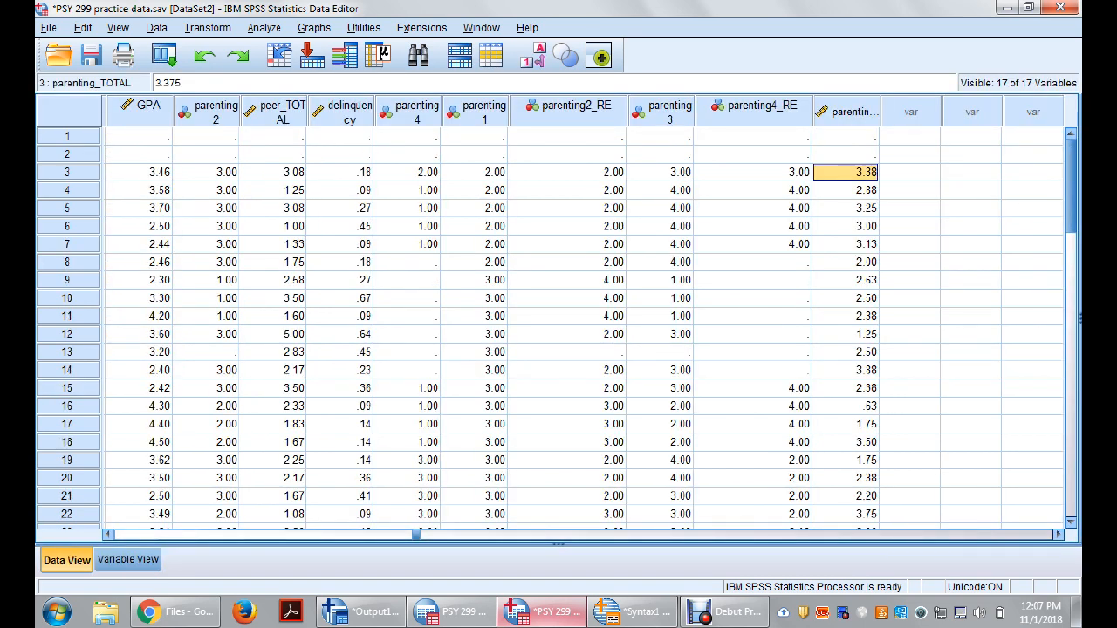
key(Down)
key(Down)
key(Down)
key(Down)
key(Down)
key(Down)
key(Down)
key(Up)
key(Up)
key(Up)
key(Up)
key(Up)
key(Up)
key(Up)
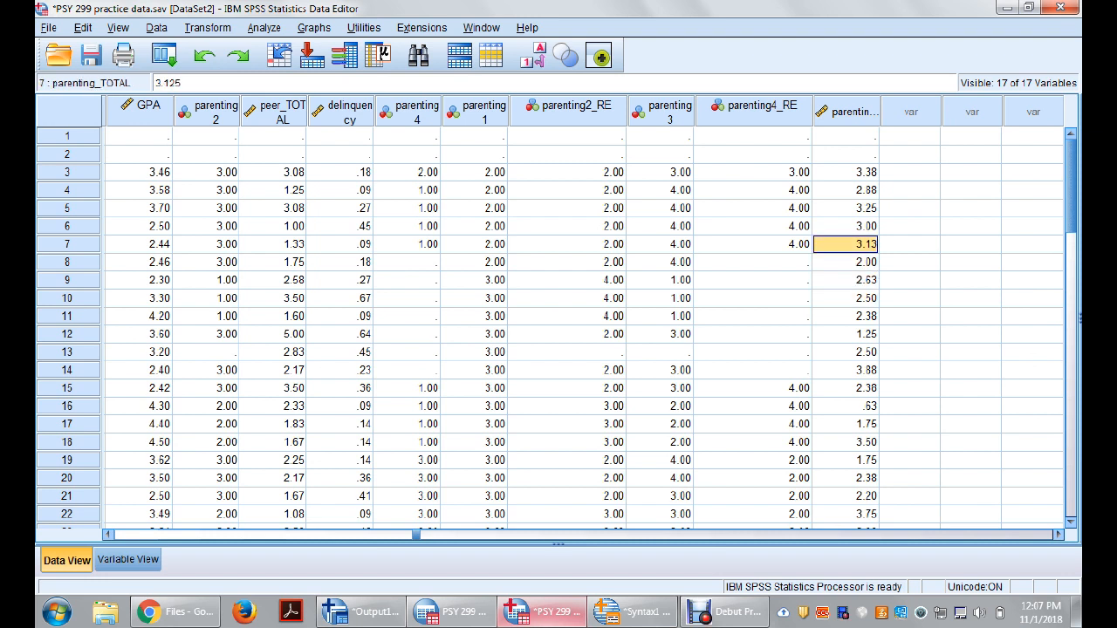
key(Down)
key(Down)
key(Down)
key(Down)
click(847, 112)
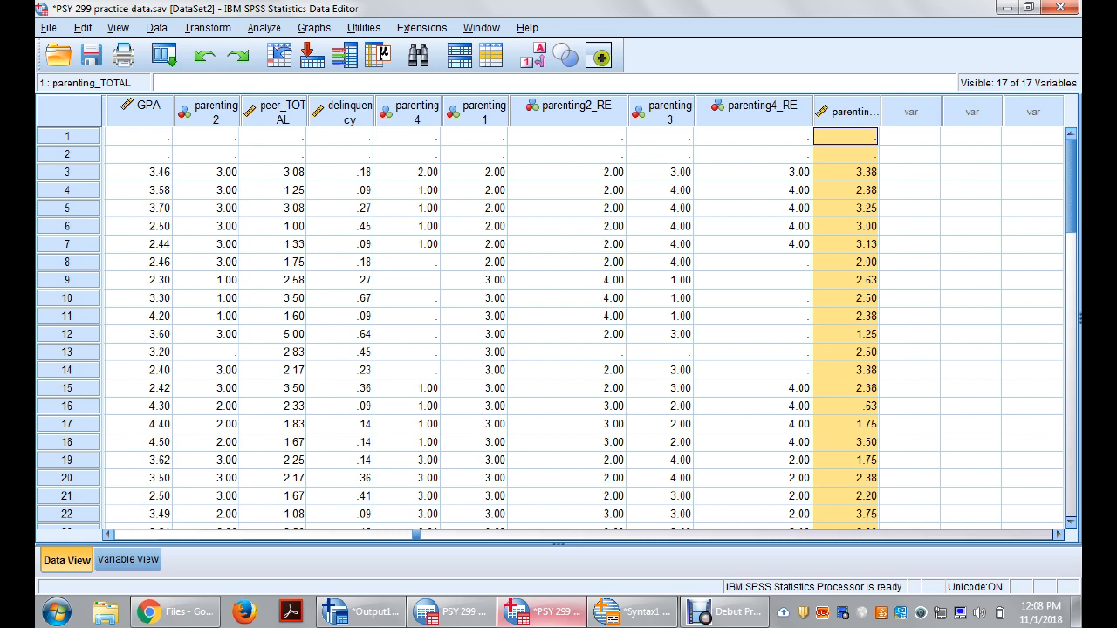
Step: Start a Reliability Analysis, show the variables by name, and add parenting1, parenting2_RE, parenting3 and parenting4_RE as items
click(264, 27)
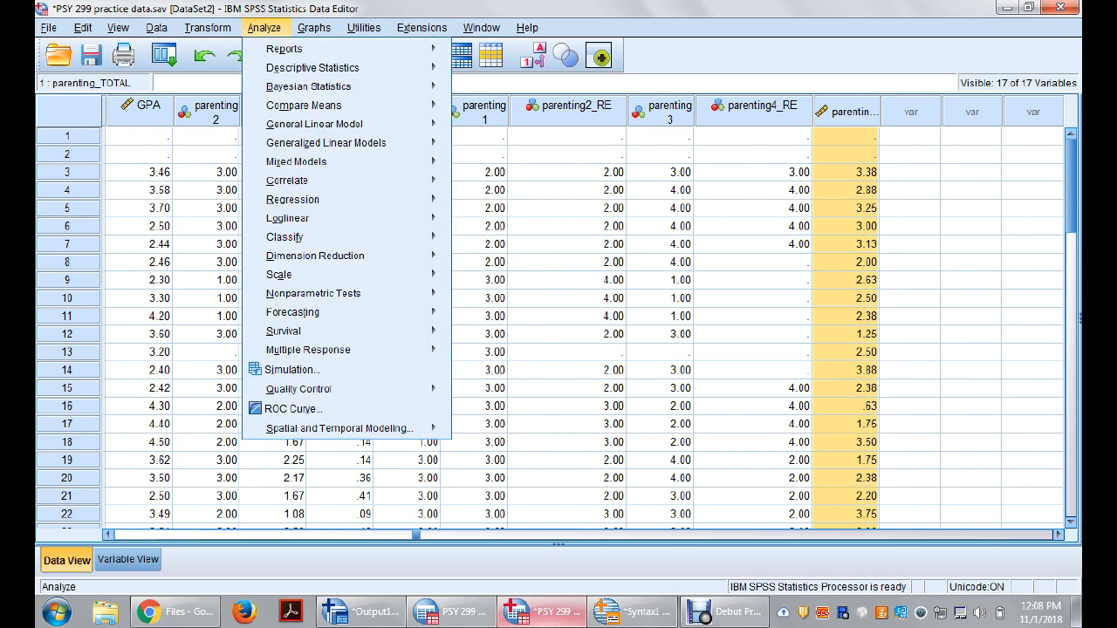
mouse_move(289, 274)
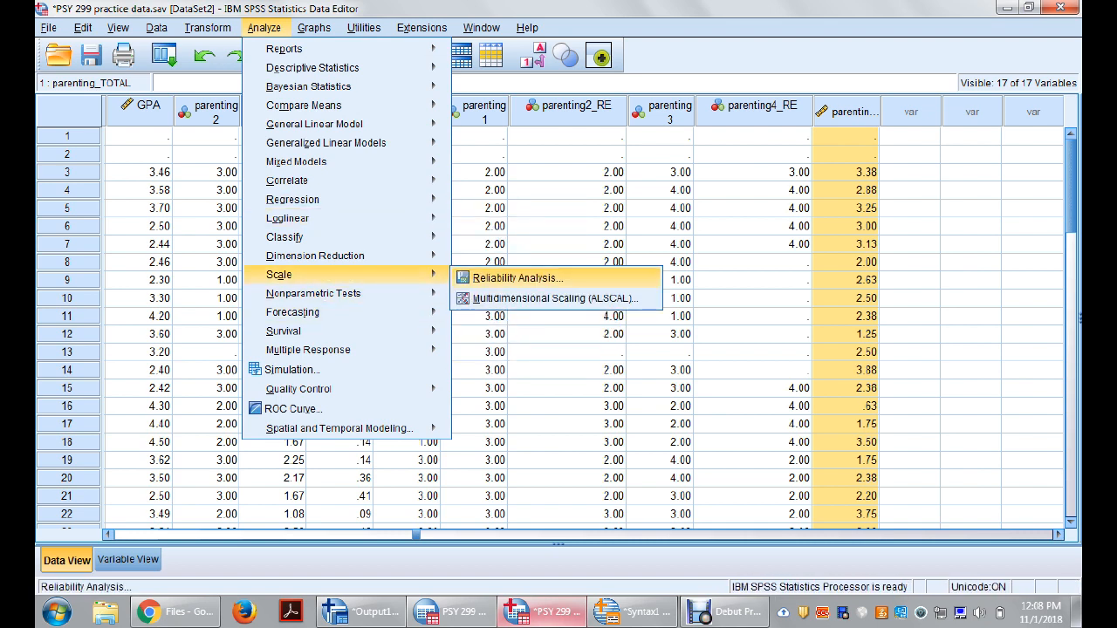
click(515, 278)
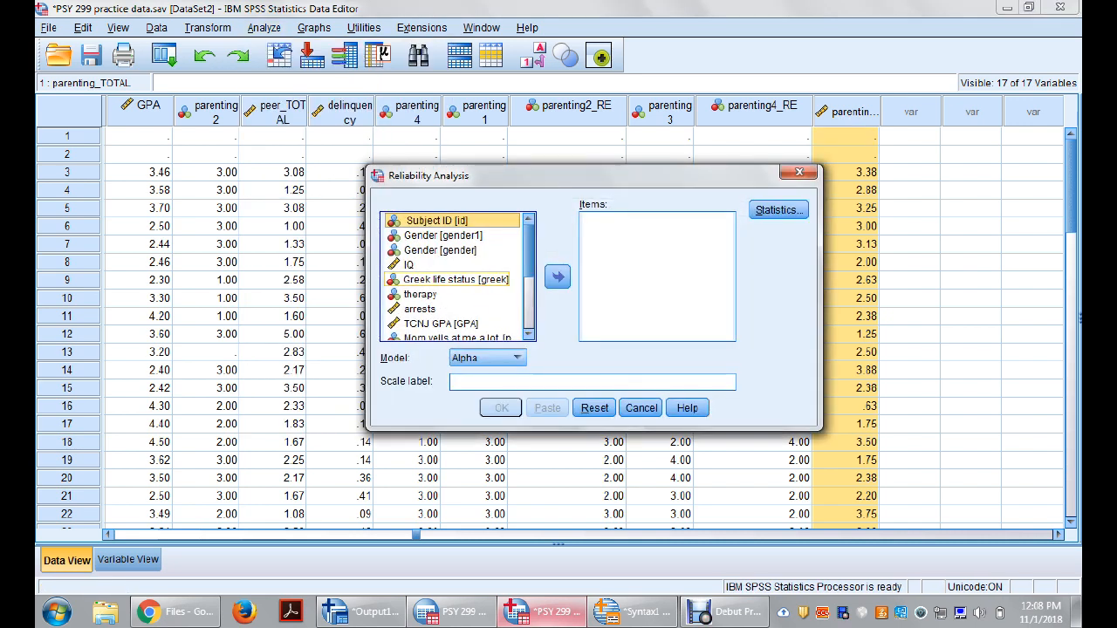
scroll(454, 275, down, 3)
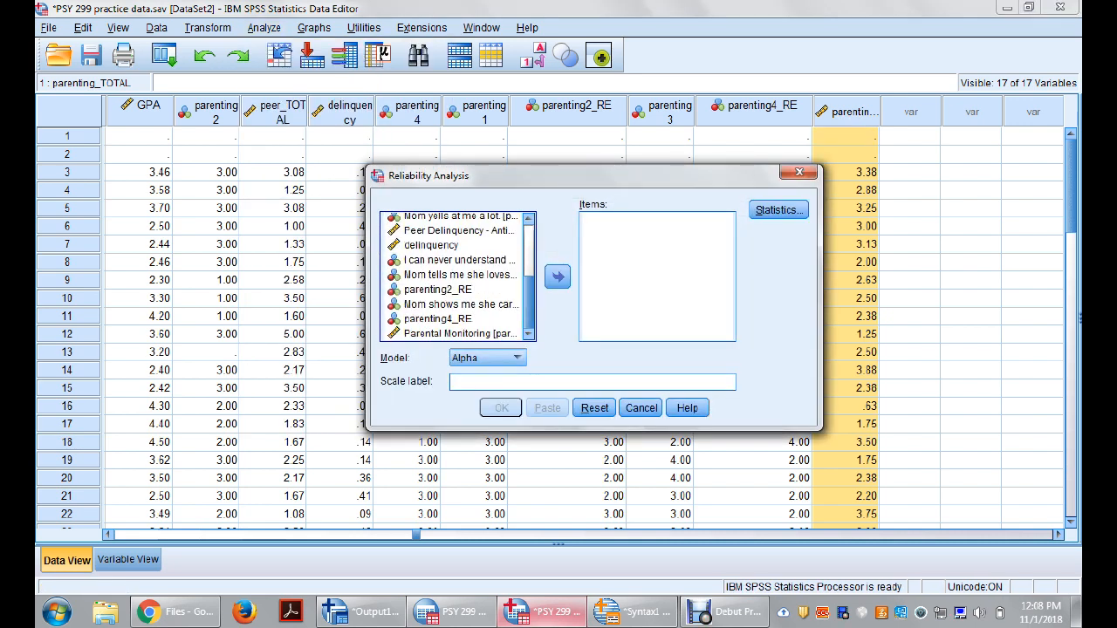
right_click(411, 260)
click(463, 280)
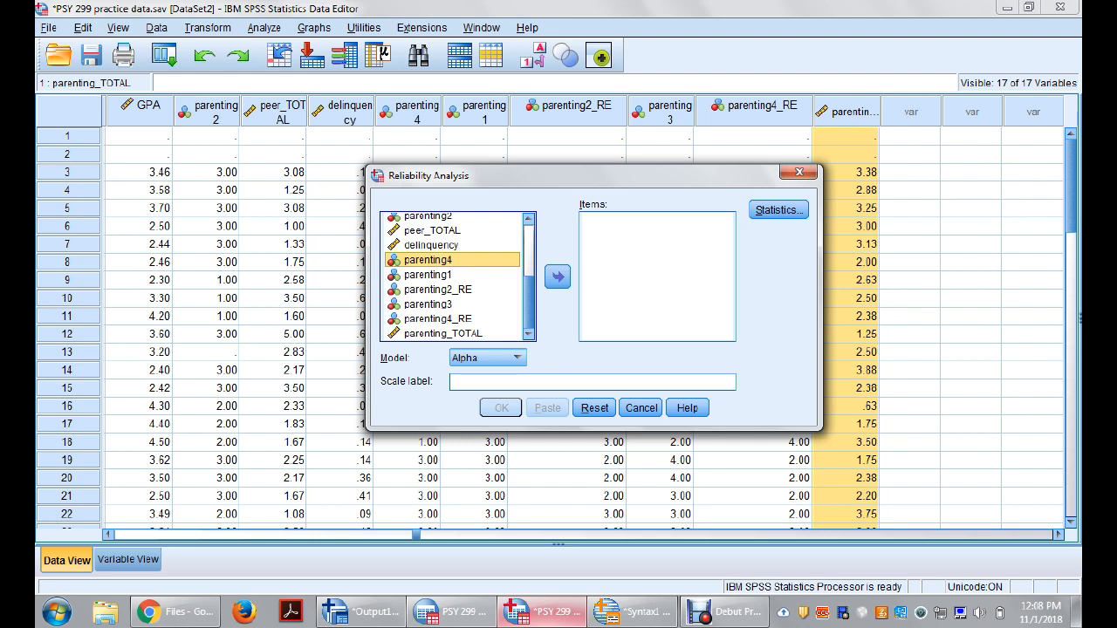
click(428, 275)
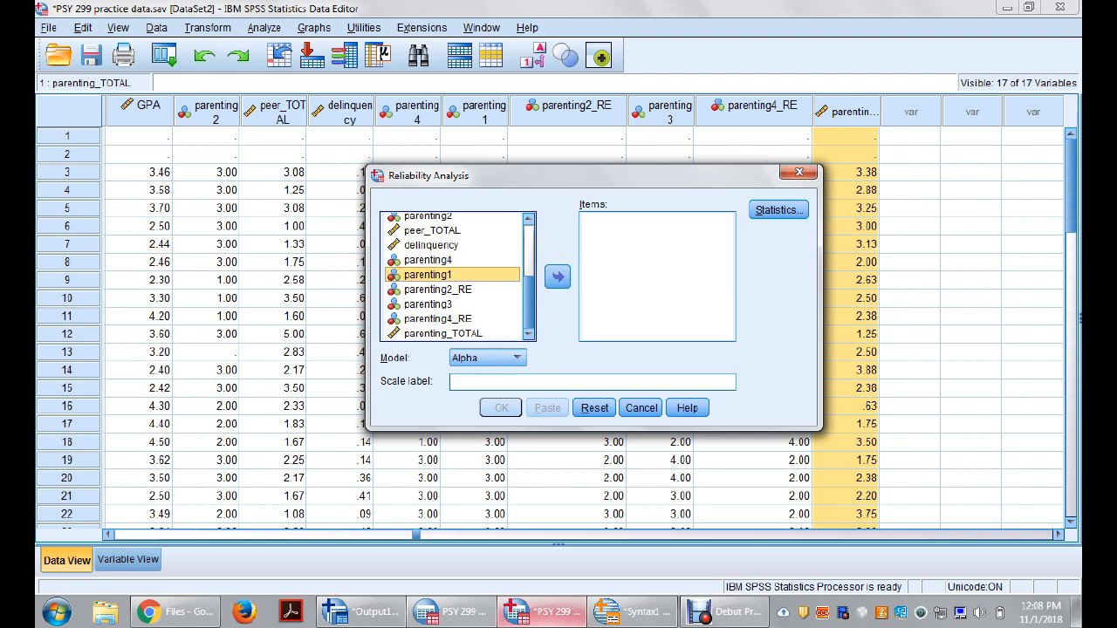
shift+click(437, 319)
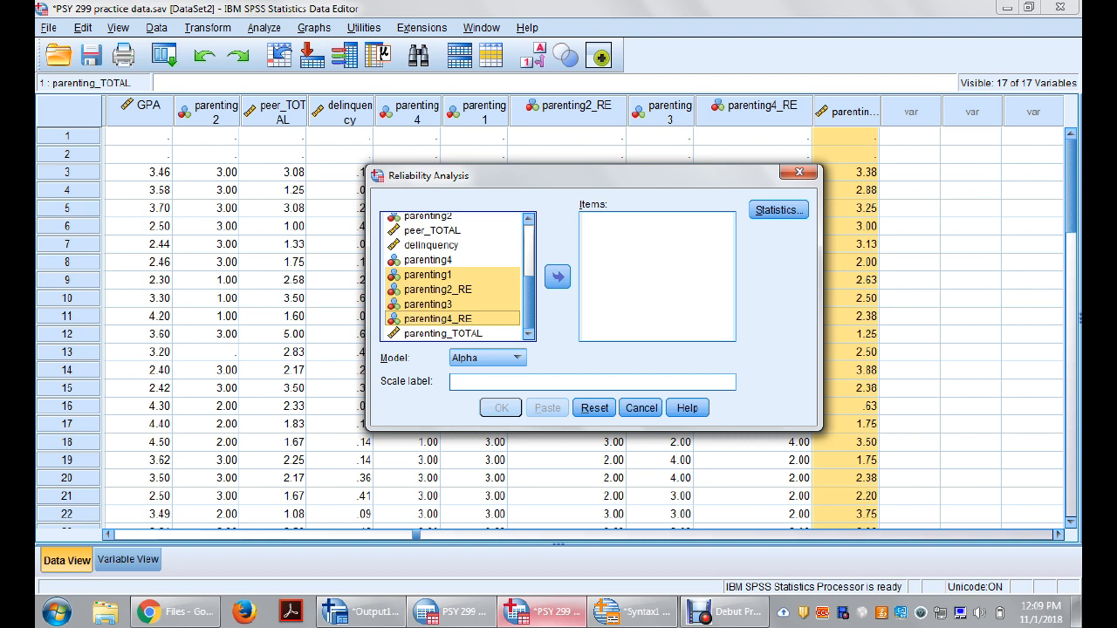
click(557, 277)
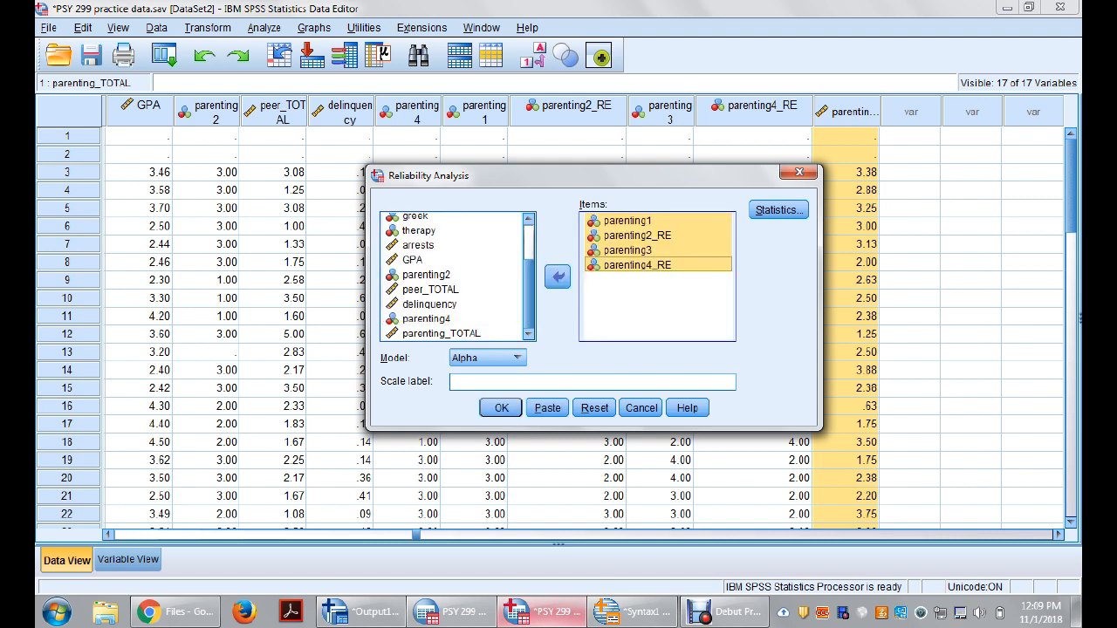
Step: Use the Alpha model and request descriptives for item, scale and scale if item deleted
click(517, 358)
click(466, 376)
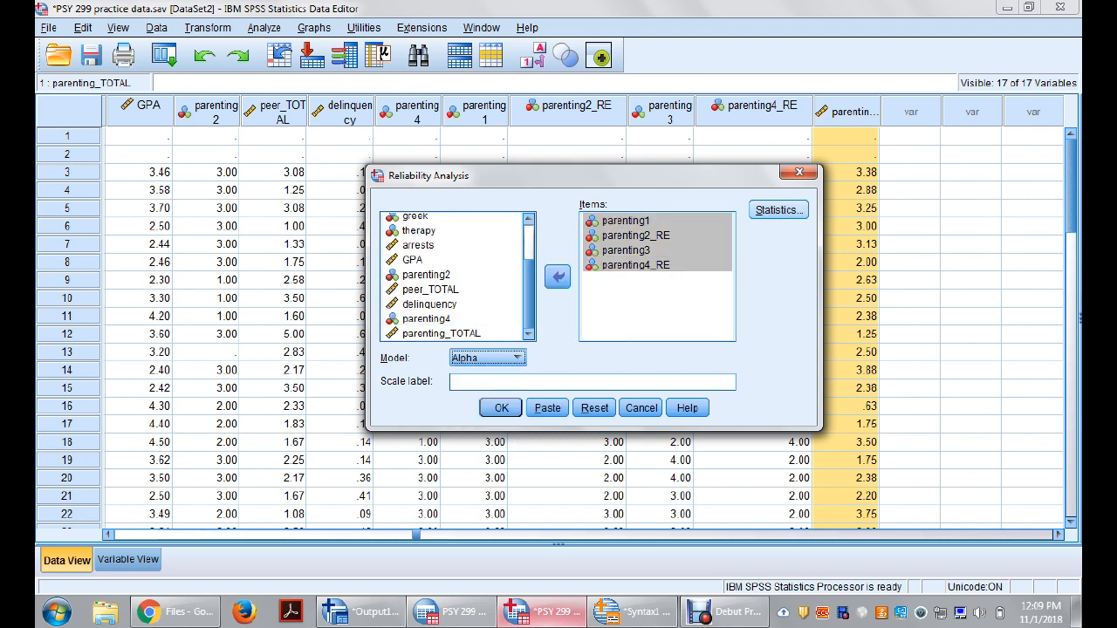
click(778, 210)
click(443, 185)
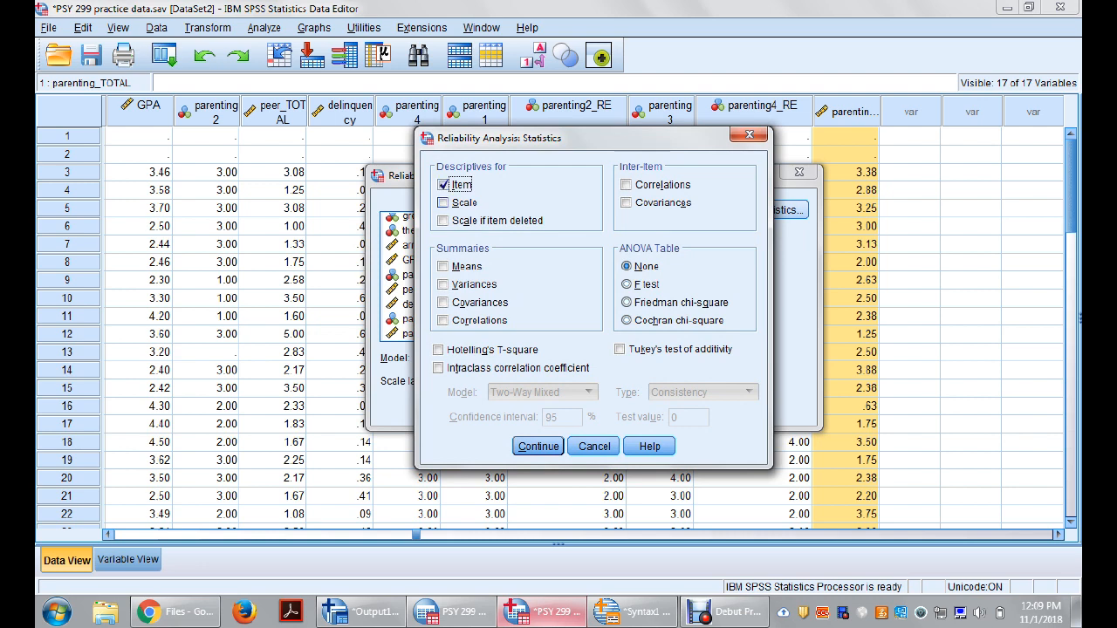
click(443, 202)
click(443, 221)
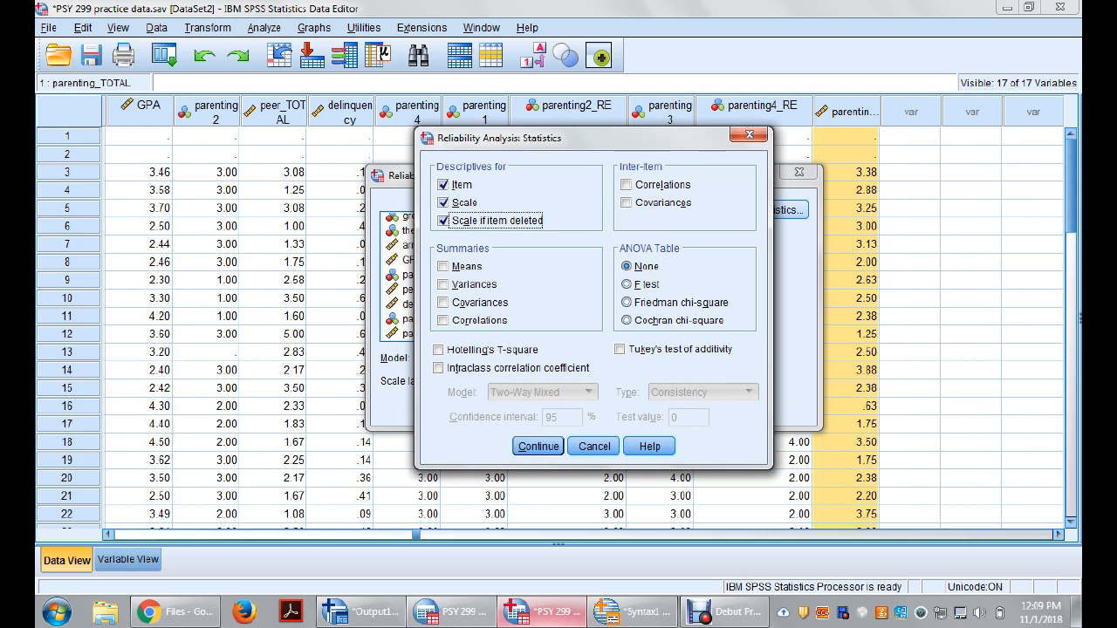
click(538, 446)
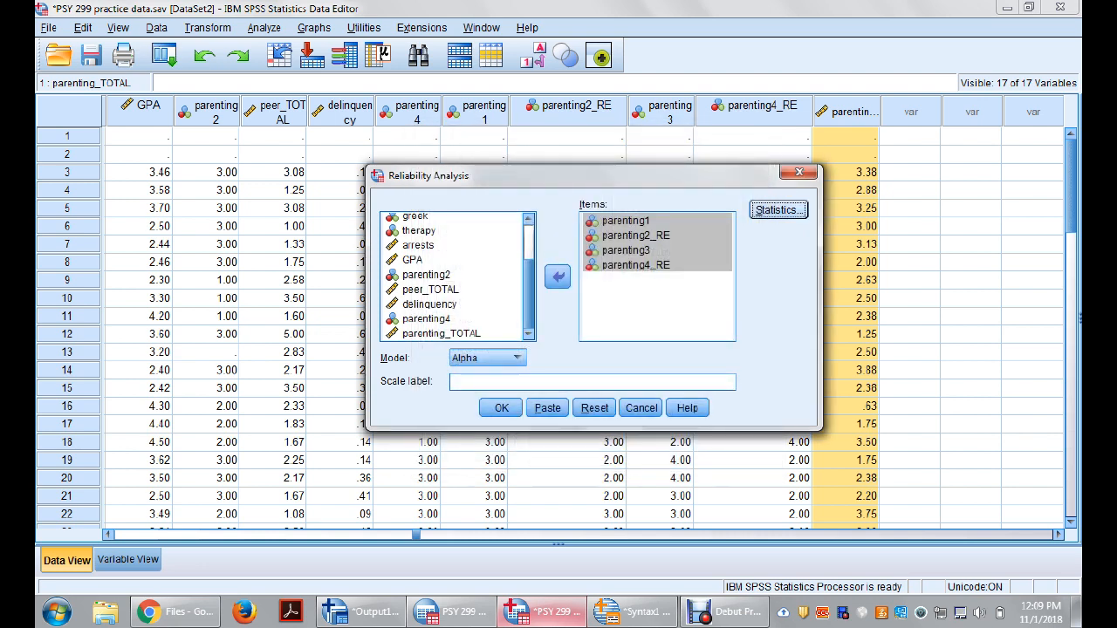
Step: Paste the reliability analysis as syntax and run only the RELIABILITY command block
click(547, 408)
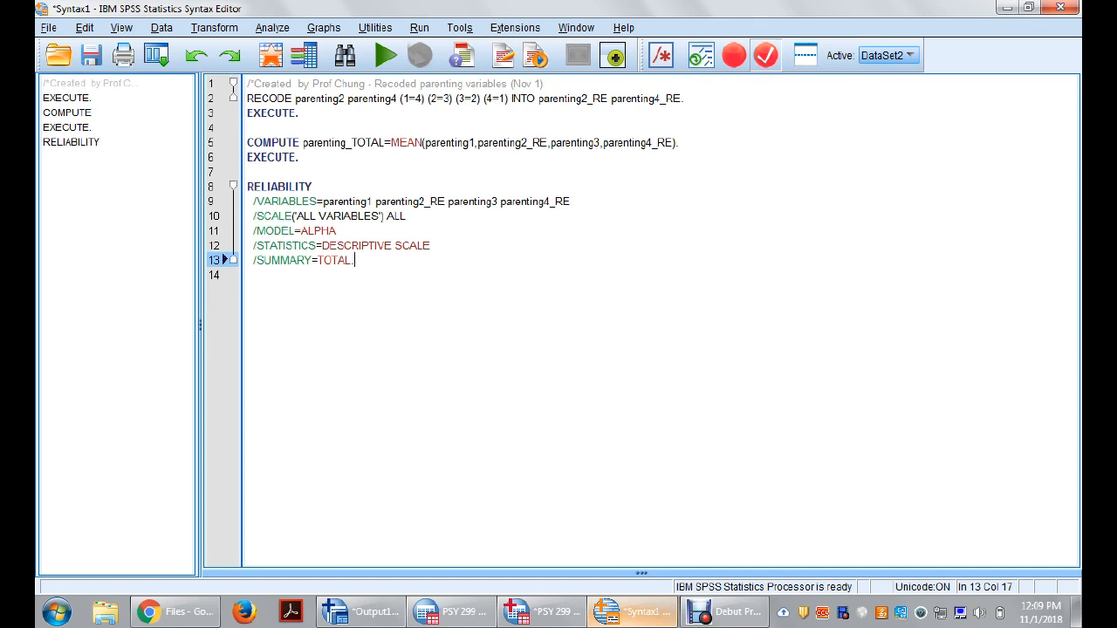
mouse_move(354, 260)
mouse_down()
mouse_move(288, 187)
mouse_move(248, 186)
mouse_up()
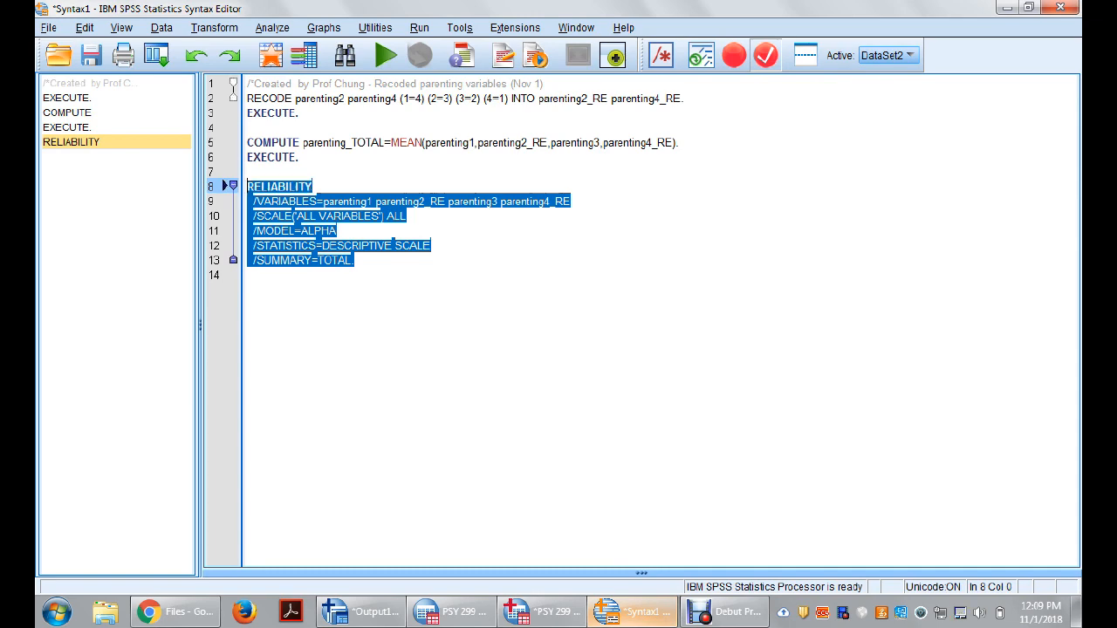
click(386, 55)
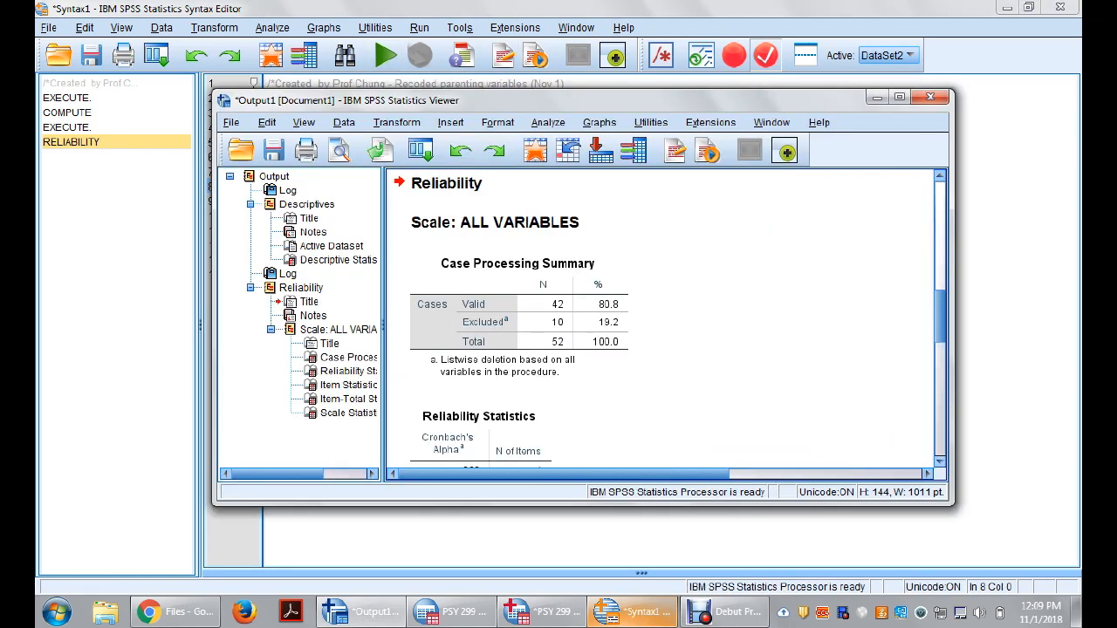
Step: Maximize the output window and examine the logged syntax, Cronbach's alpha, item statistics and item-total statistics
click(899, 96)
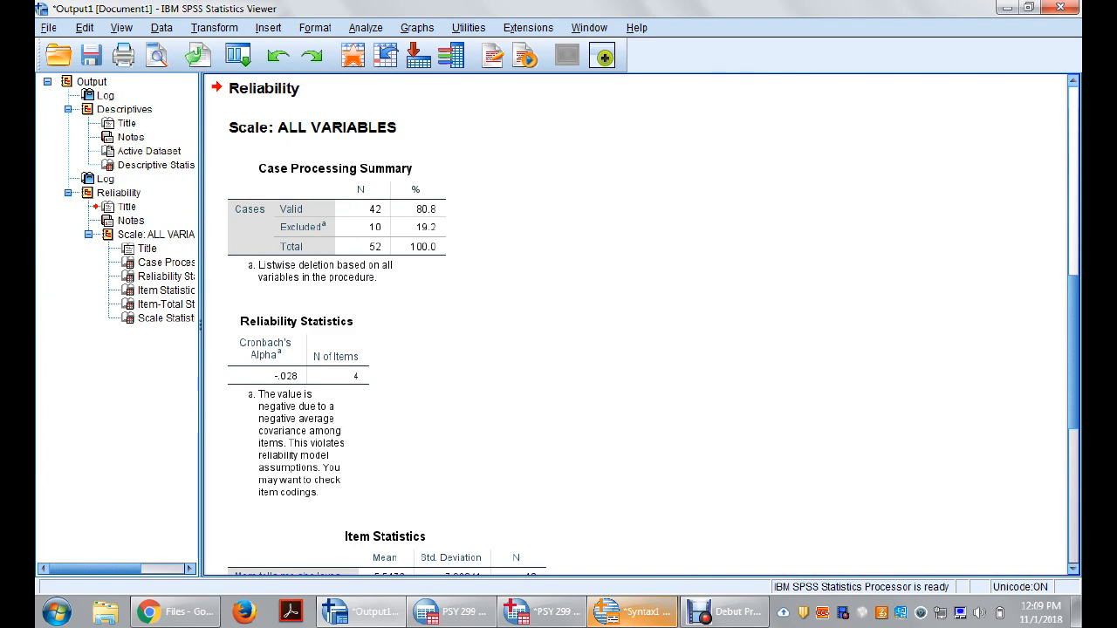
scroll(637, 325, up, 5)
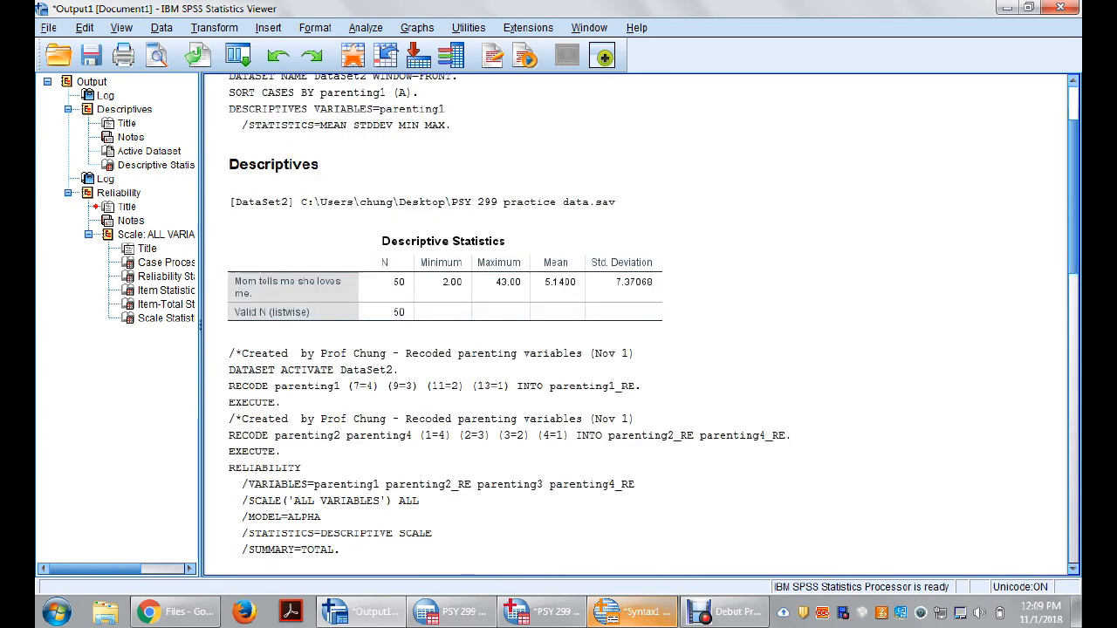
scroll(637, 324, up, 2)
scroll(637, 325, down, 4)
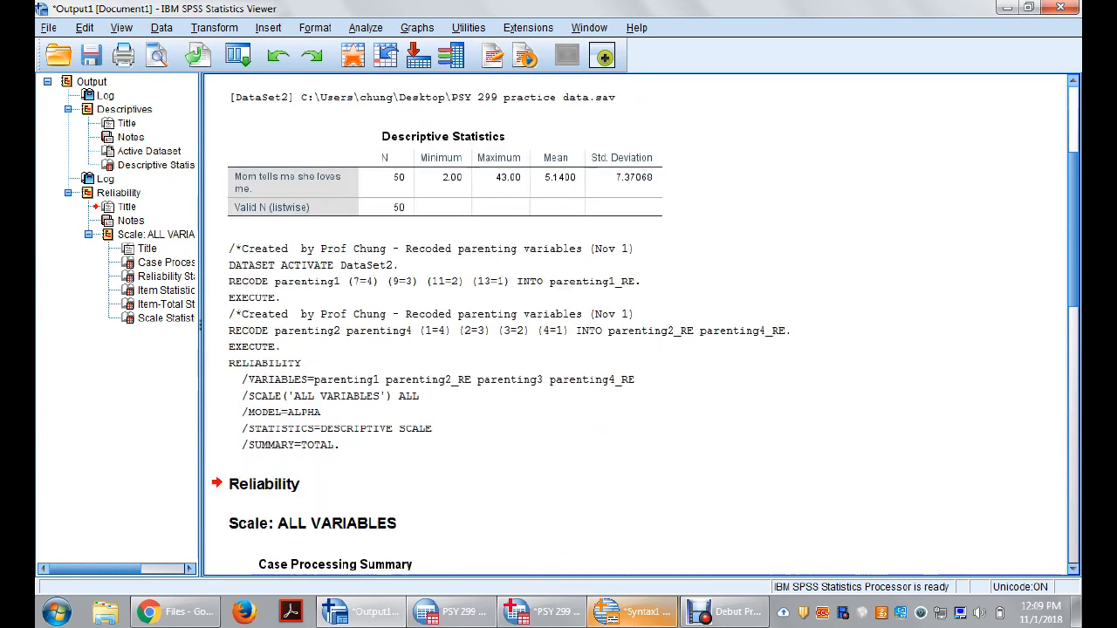
scroll(638, 325, down, 6)
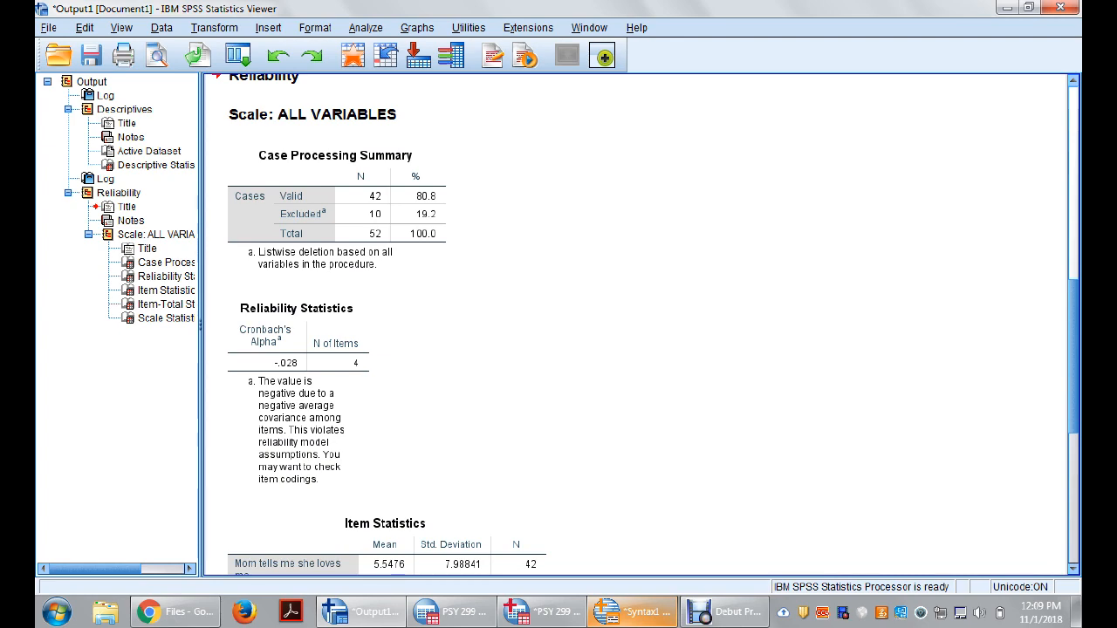
scroll(637, 324, down, 5)
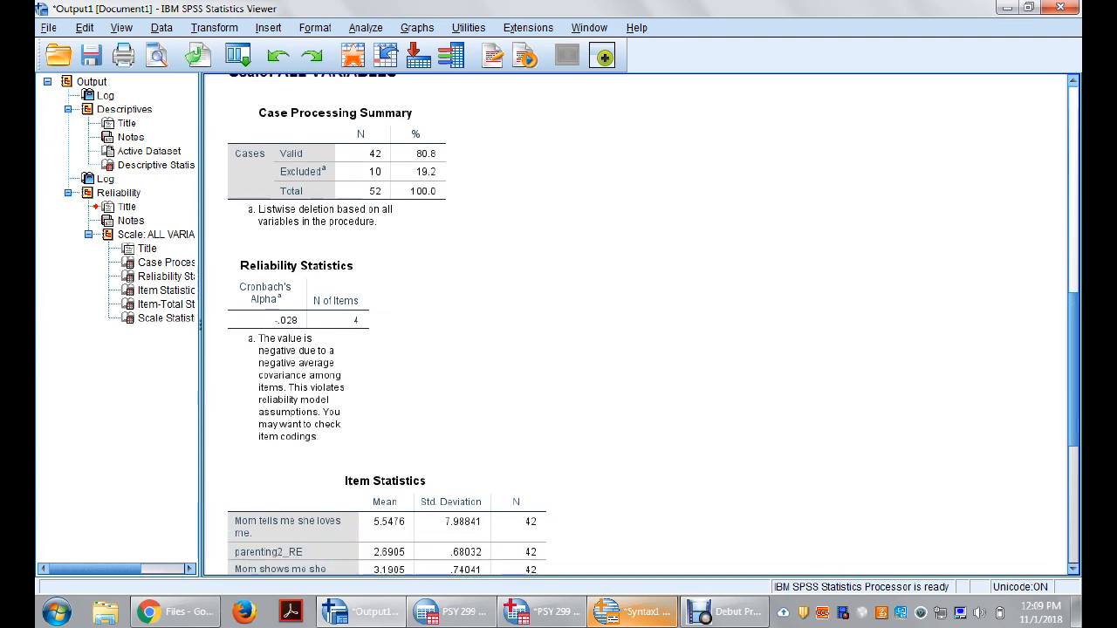
scroll(638, 325, down, 7)
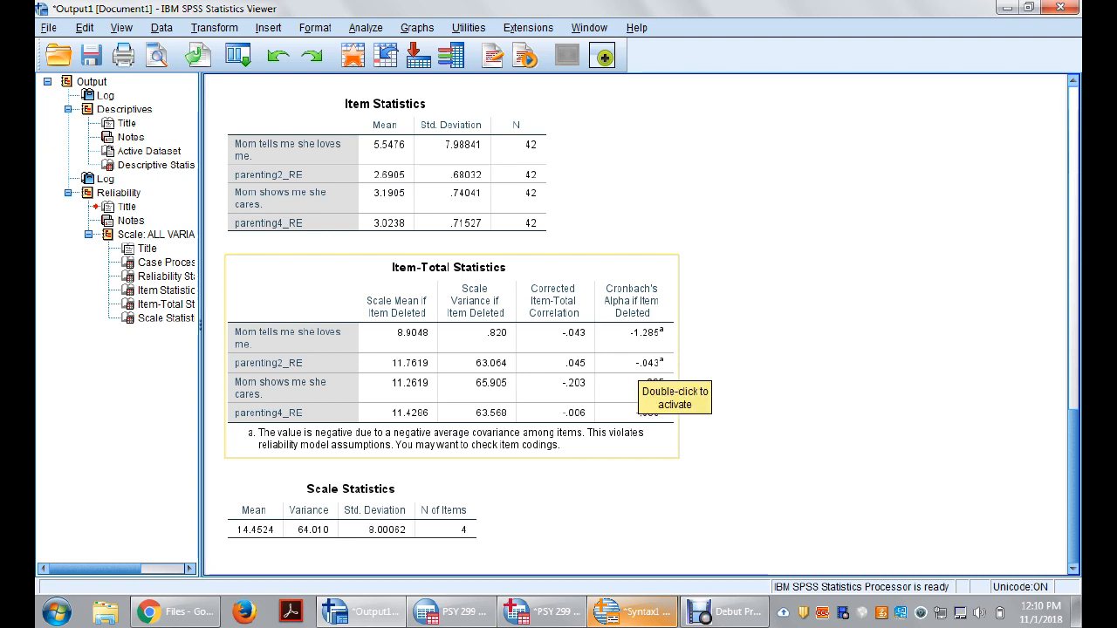
Step: Return to the dataset, review the Reliability Analysis items and statistics options, and leave without running the analysis again
click(542, 611)
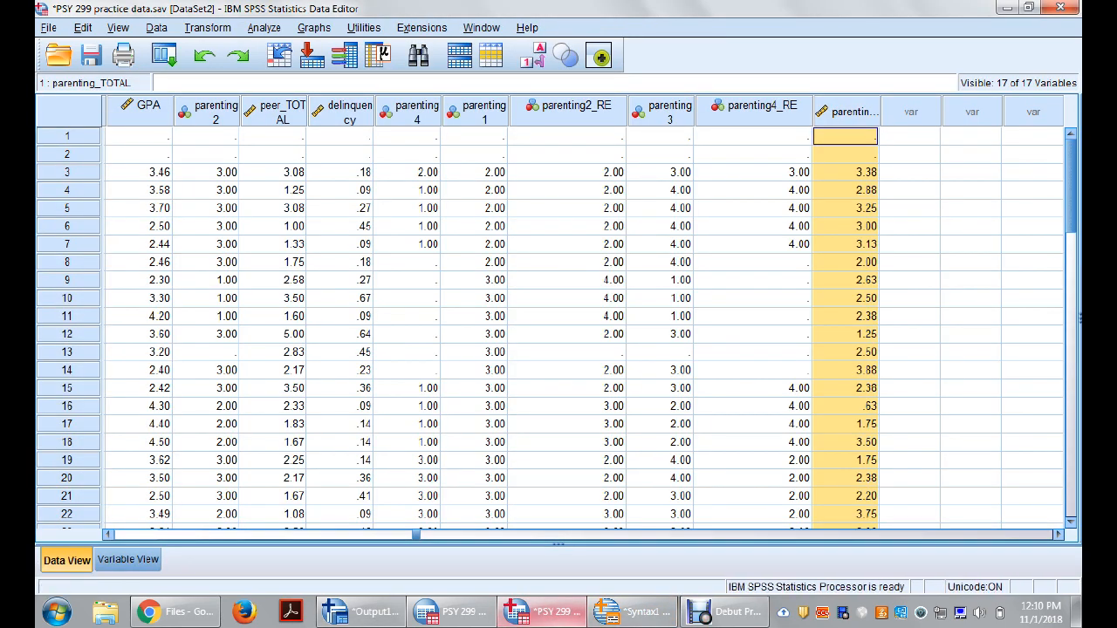
click(263, 27)
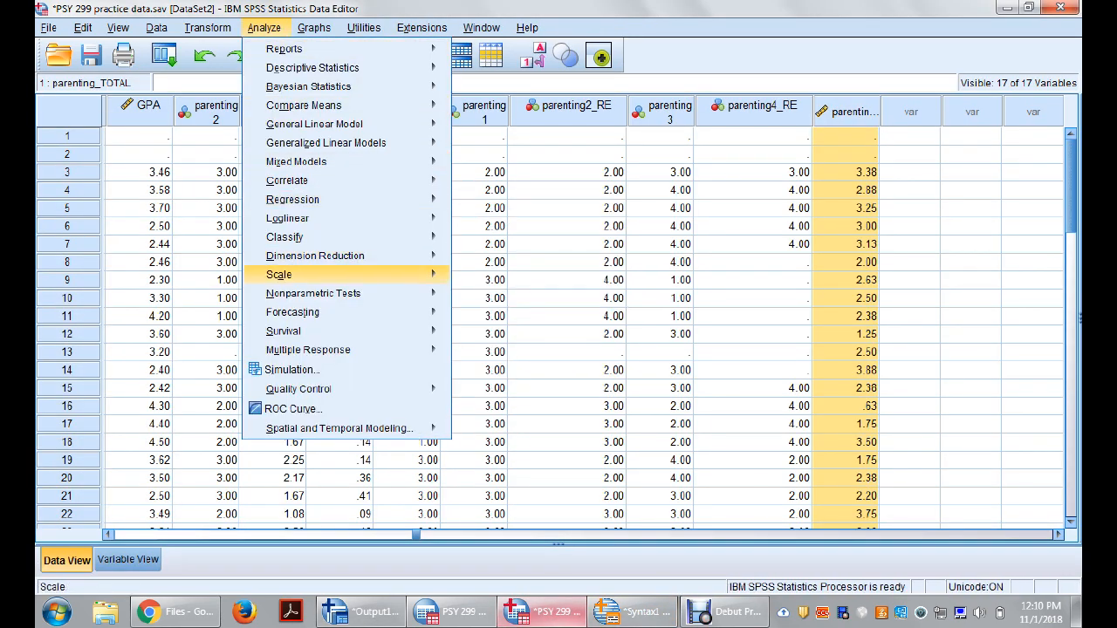
mouse_move(347, 275)
click(520, 277)
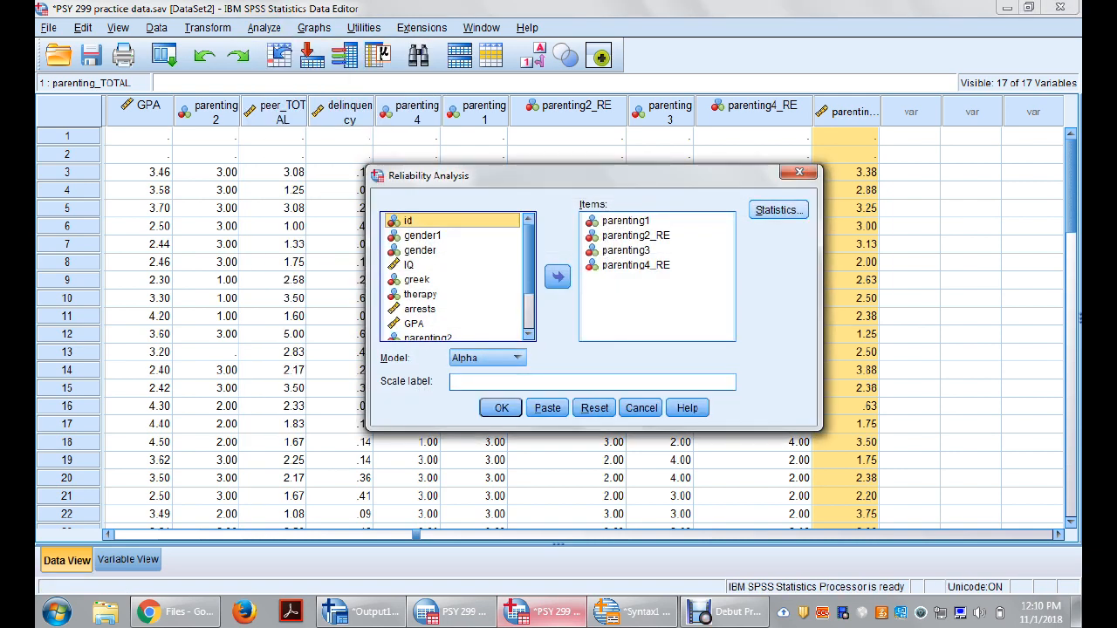
click(778, 209)
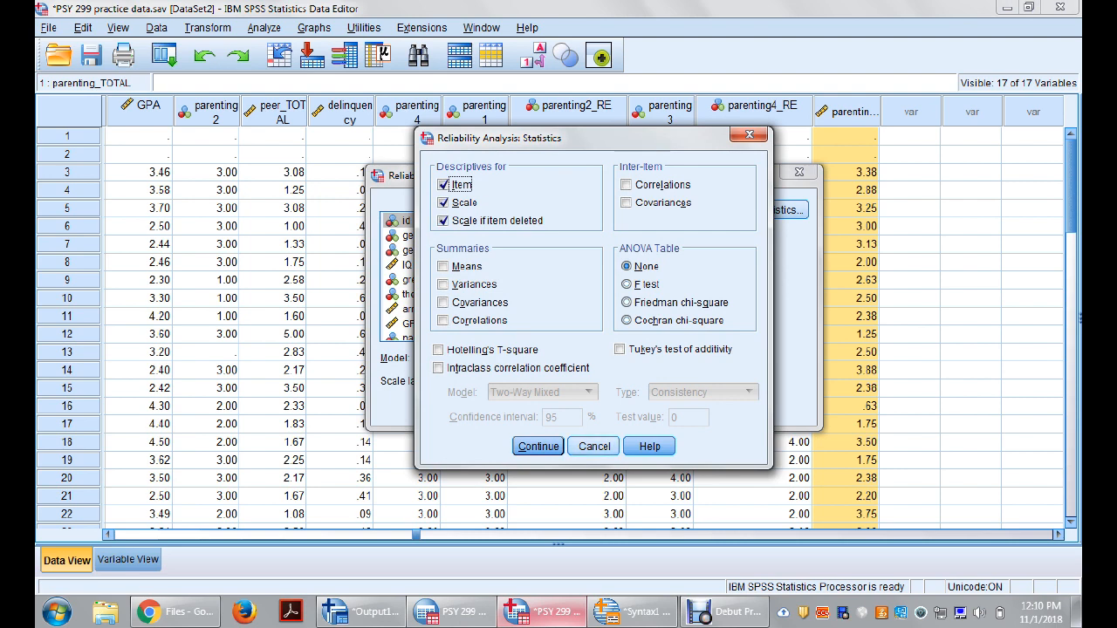
key(Return)
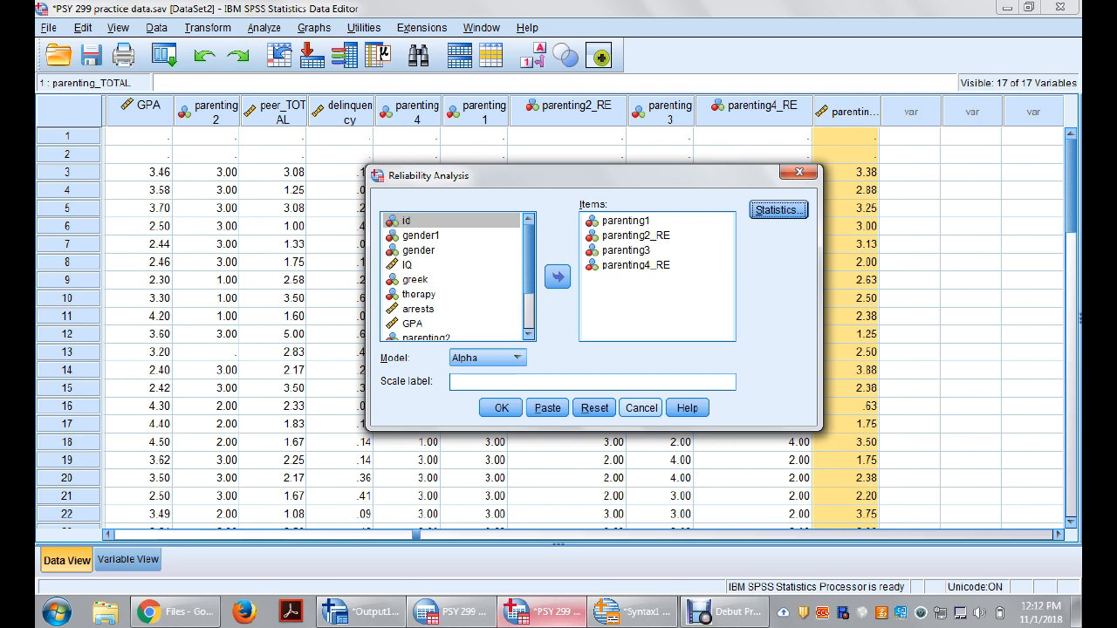
click(641, 408)
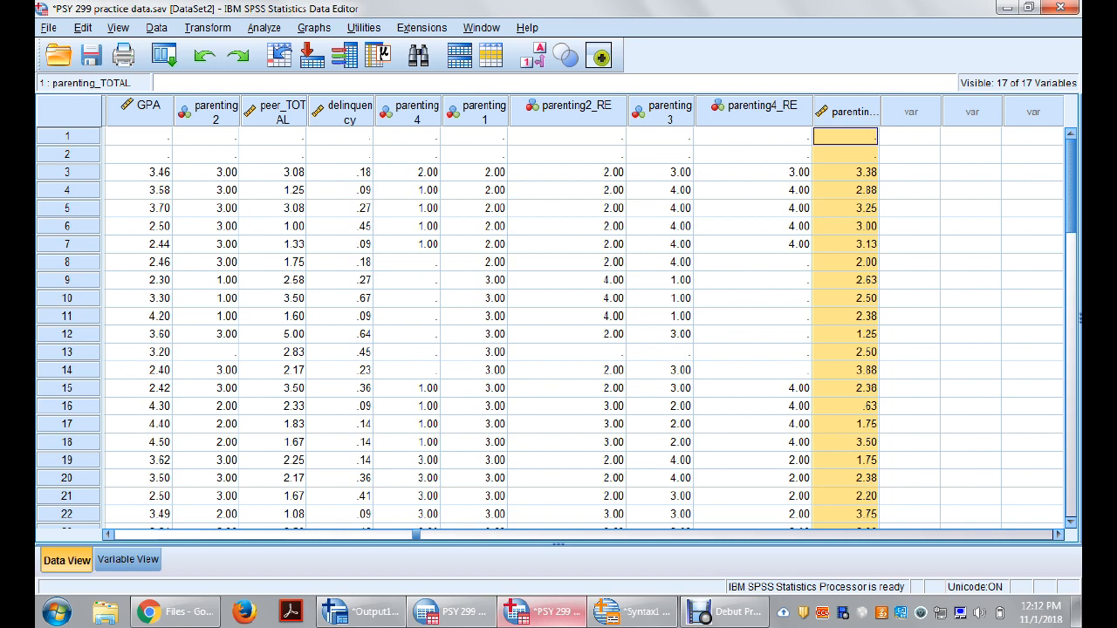
scroll(556, 332, down, 1)
scroll(557, 331, up, 1)
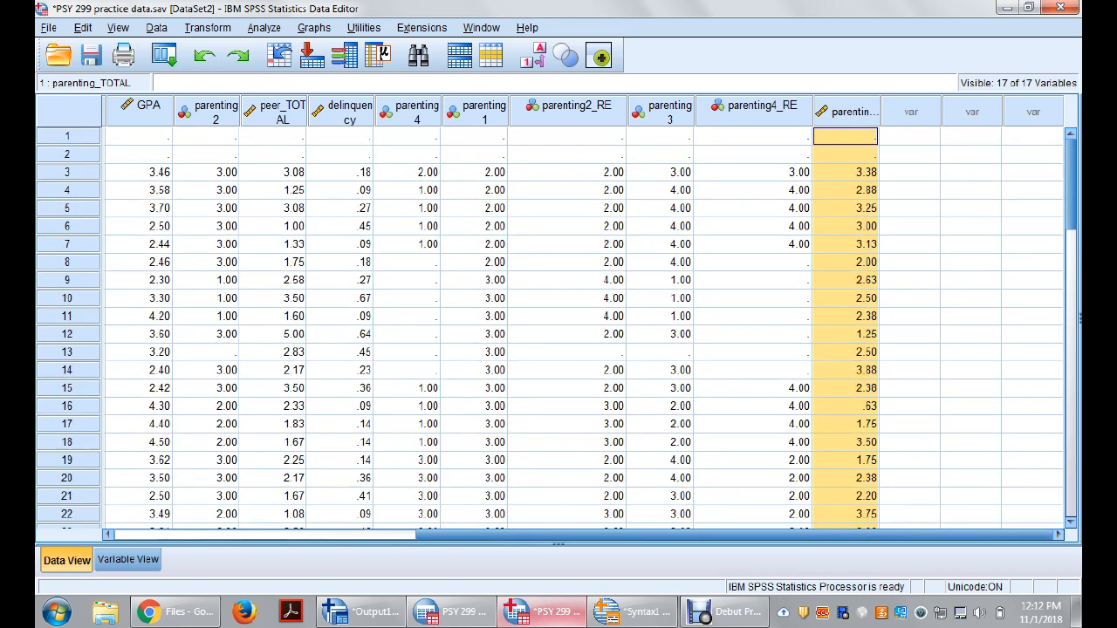
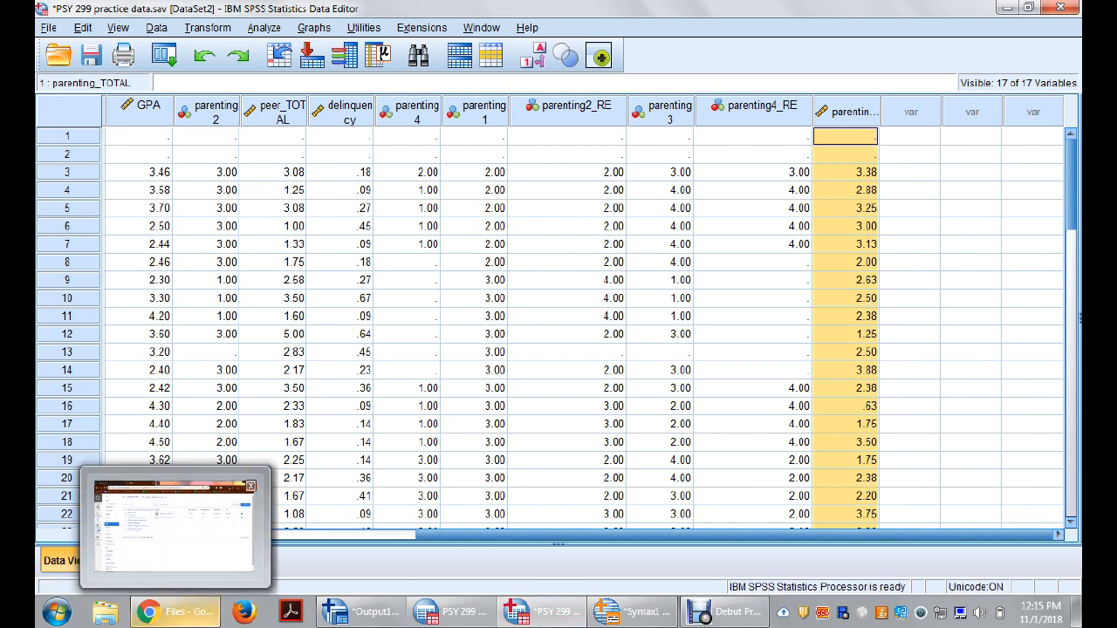
Step: Switch to Chrome and preview PSY 299-In-Class Data Assignment.doc from the Data Preparation and Analysis folder under the course's Assignments files
click(175, 611)
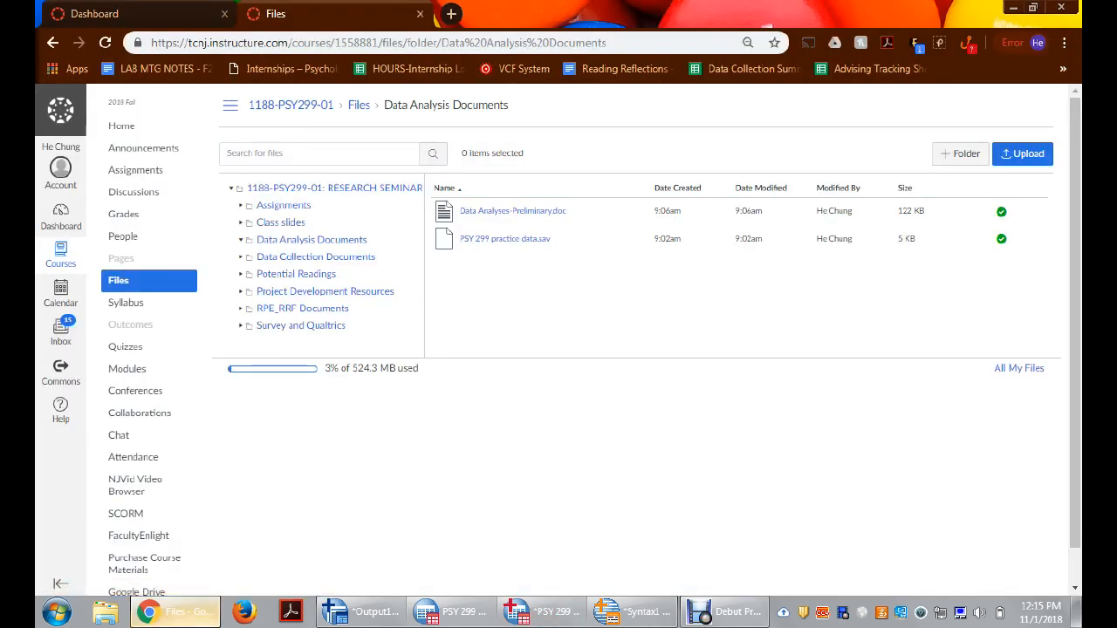
click(154, 17)
click(293, 17)
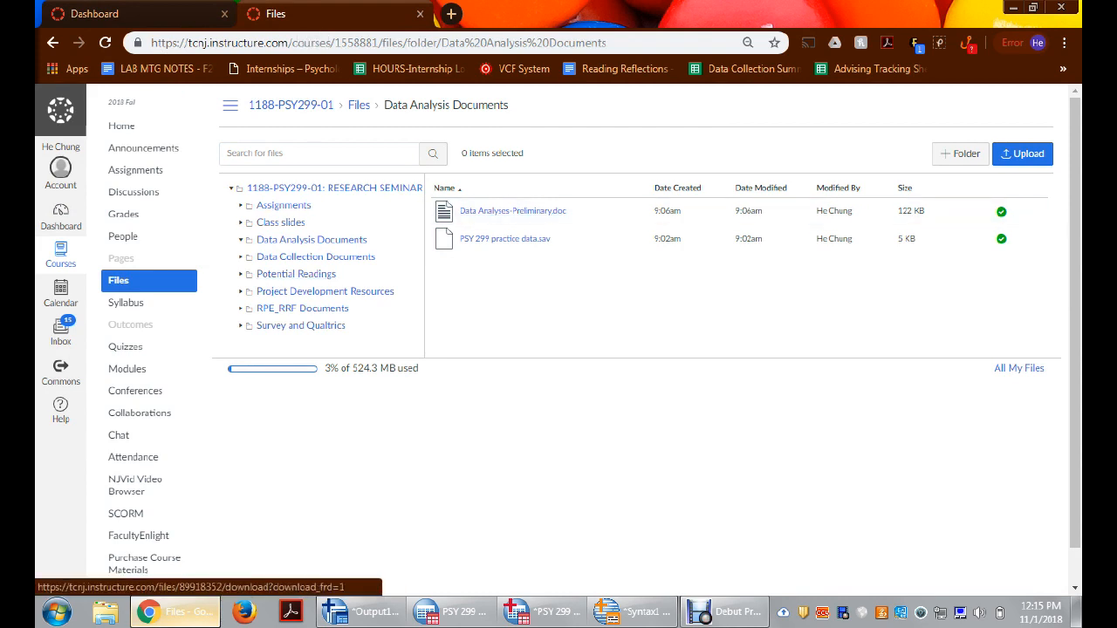
click(282, 205)
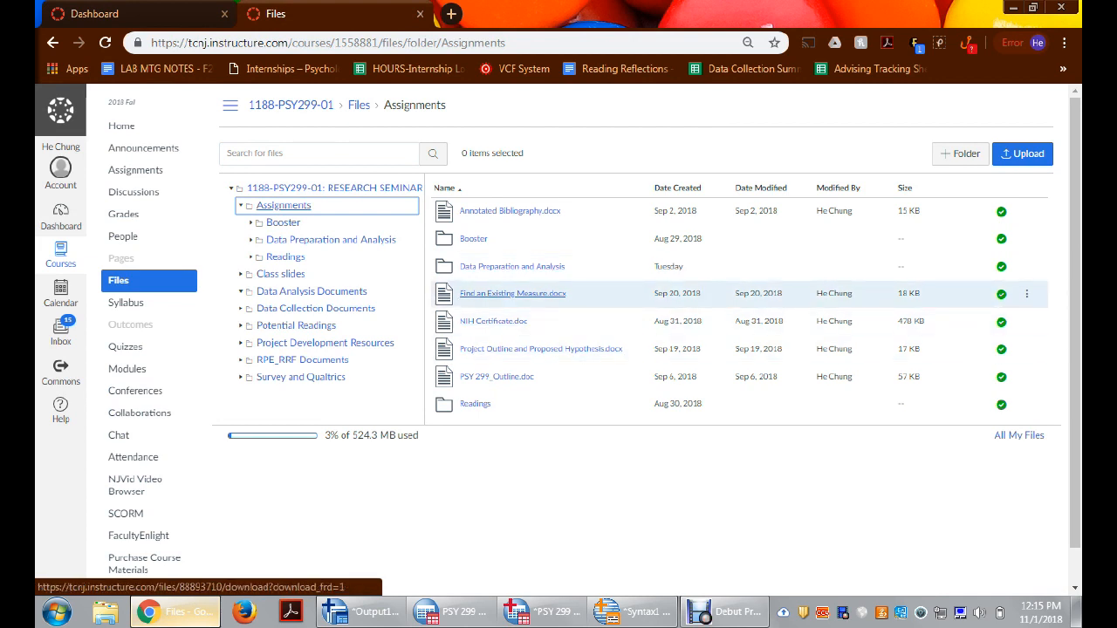
click(512, 266)
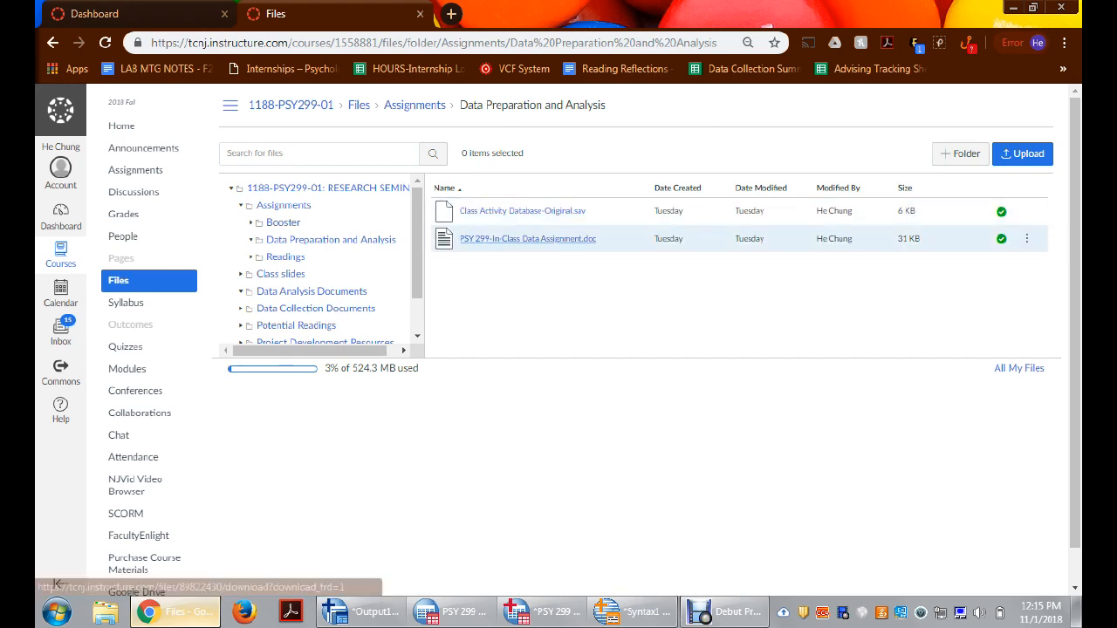
click(528, 238)
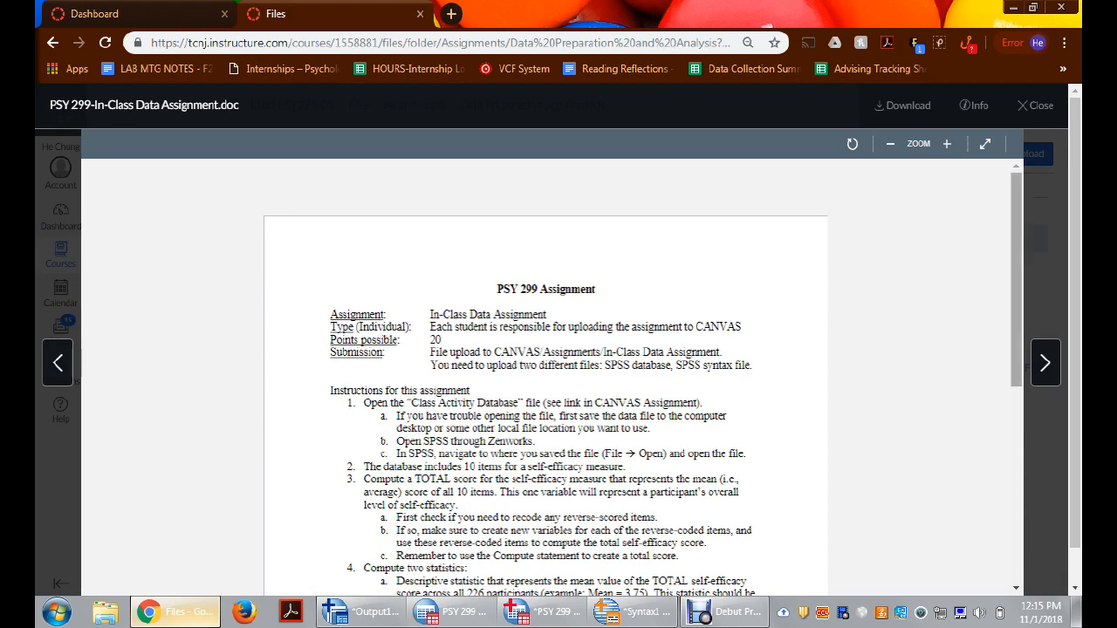
Step: Read the assignment's submission details, instructions, two required statistics, and final database and syntax file requirements, and close the document preview
scroll(552, 385, down, 3)
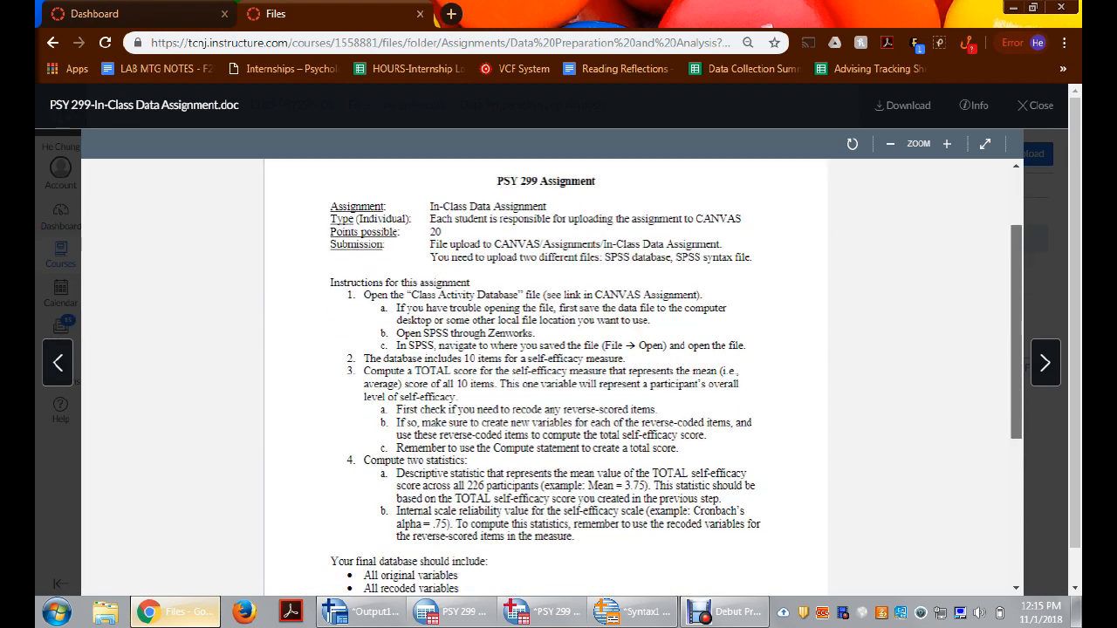
scroll(546, 375, down, 5)
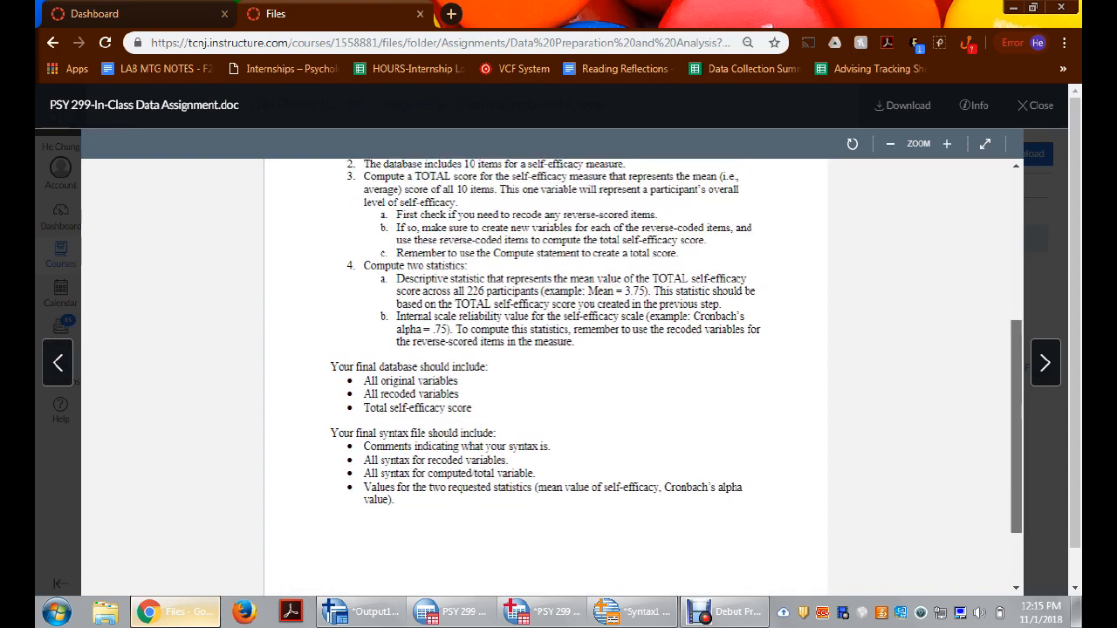
scroll(546, 375, up, 6)
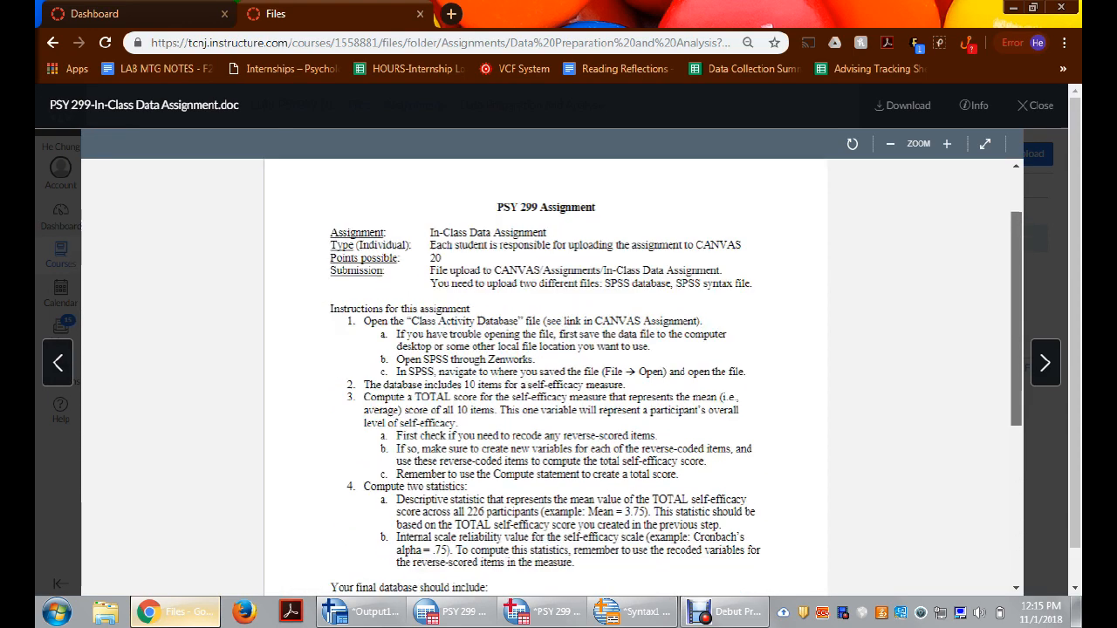
scroll(546, 376, down, 1)
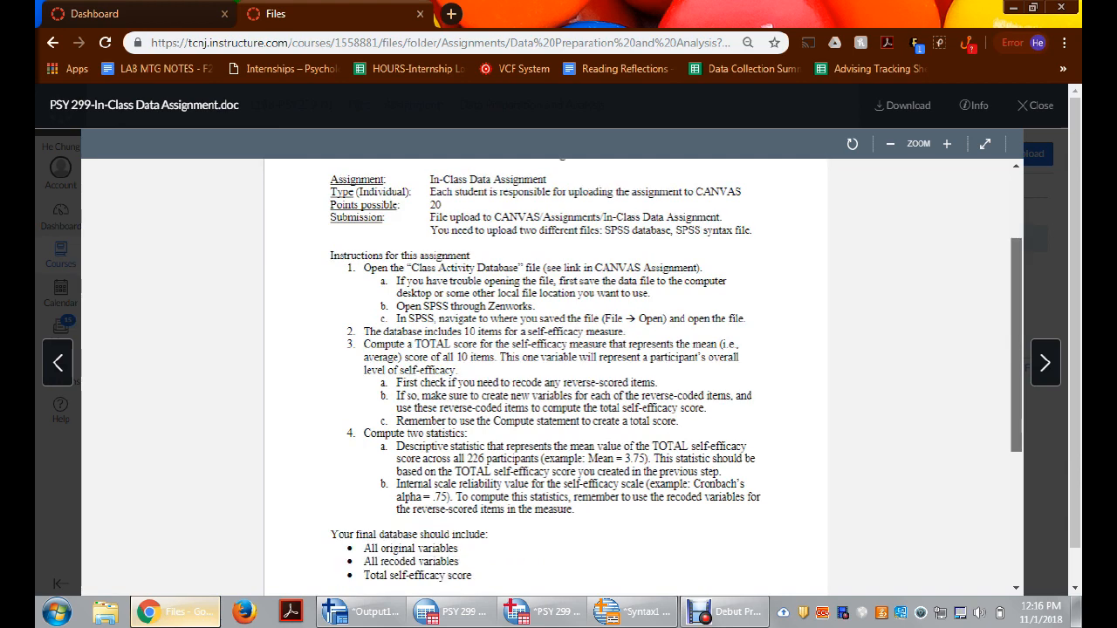
scroll(545, 375, down, 1)
scroll(546, 376, down, 2)
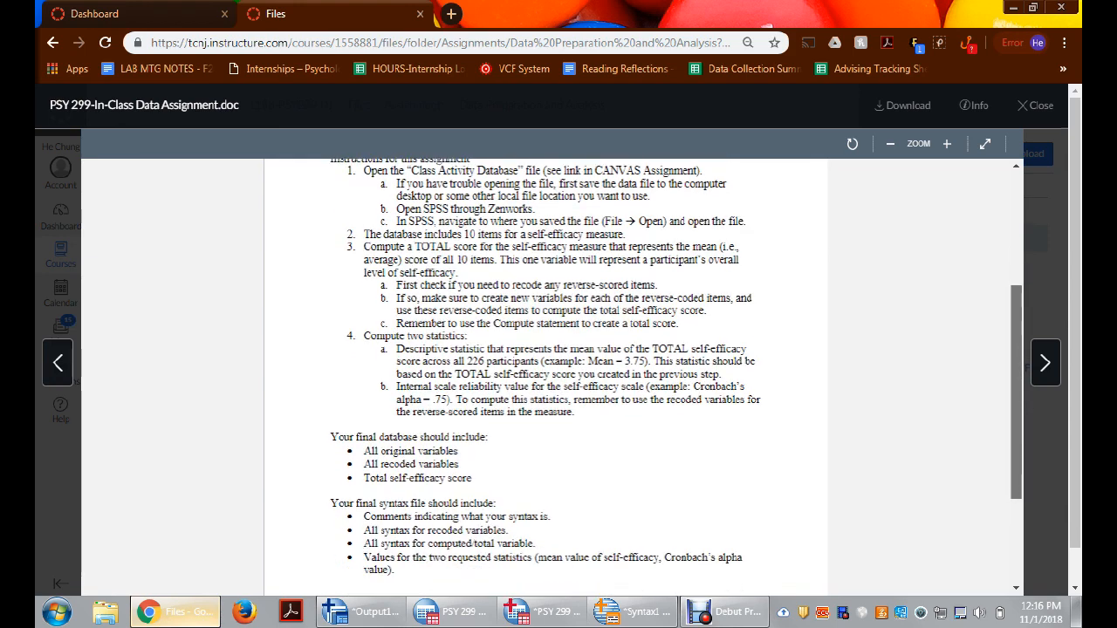
scroll(546, 376, up, 3)
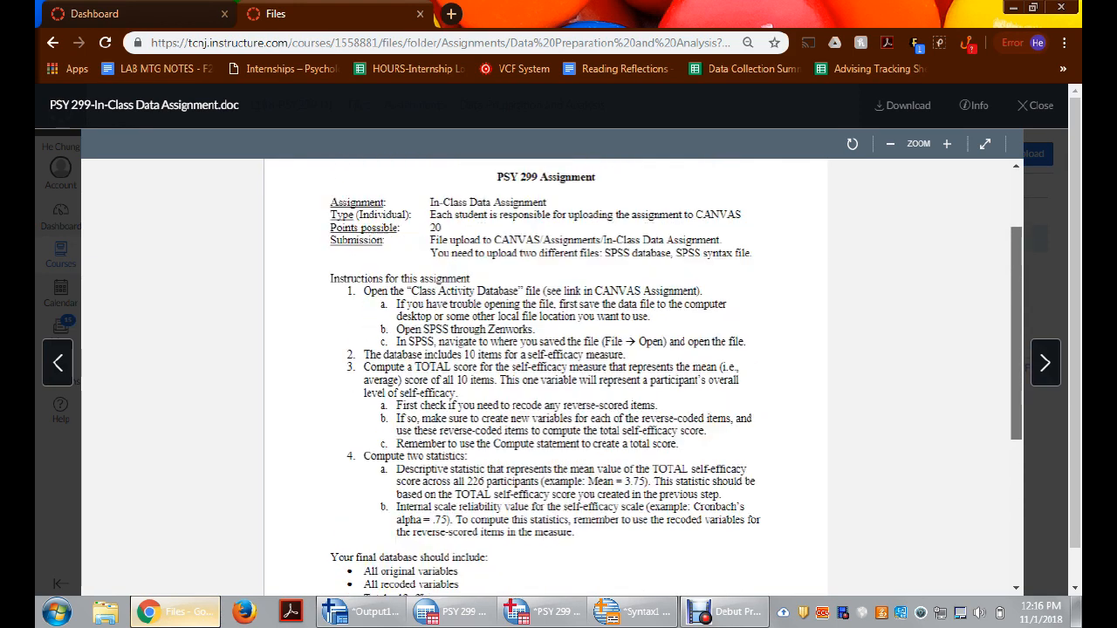
drag(1016, 333, 1017, 329)
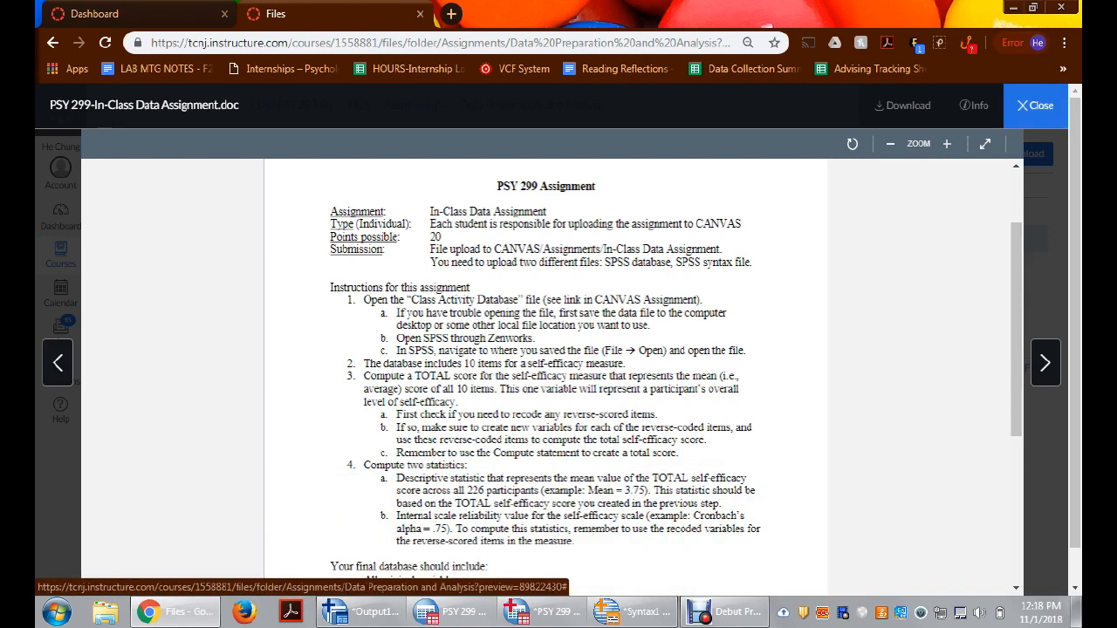
click(1035, 105)
mouse_move(715, 612)
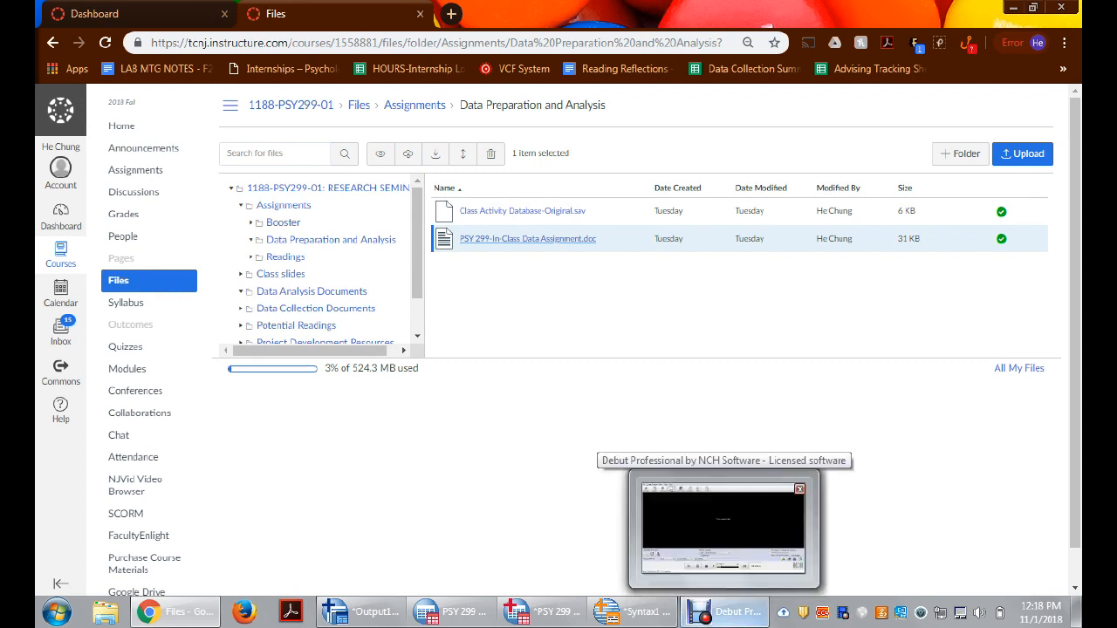
click(723, 529)
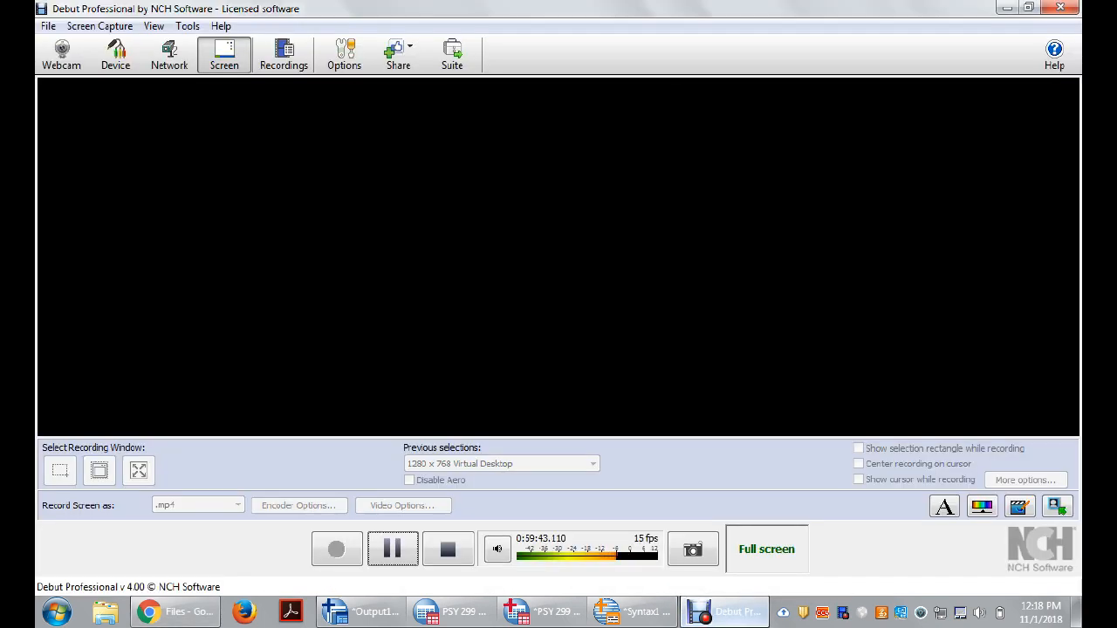